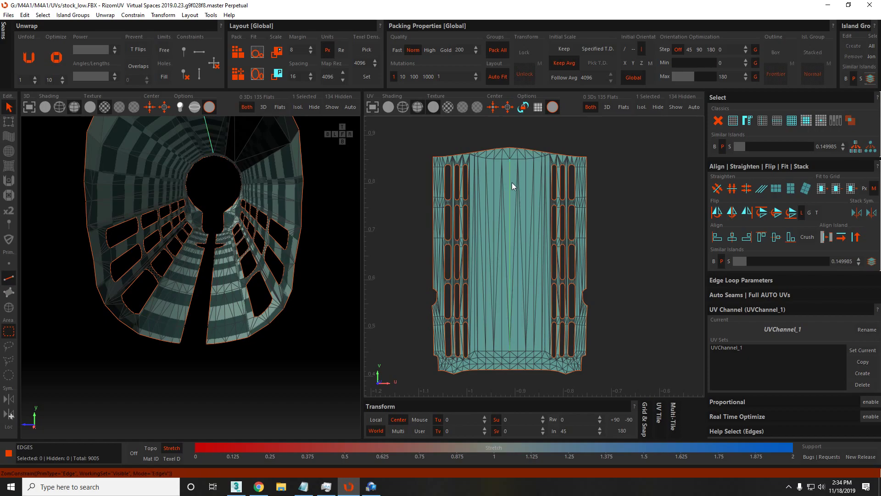
Apply a horizontal constraint to the upper border edges of the isolated shell island, from corner to corner.
scroll(439, 155, up, 3)
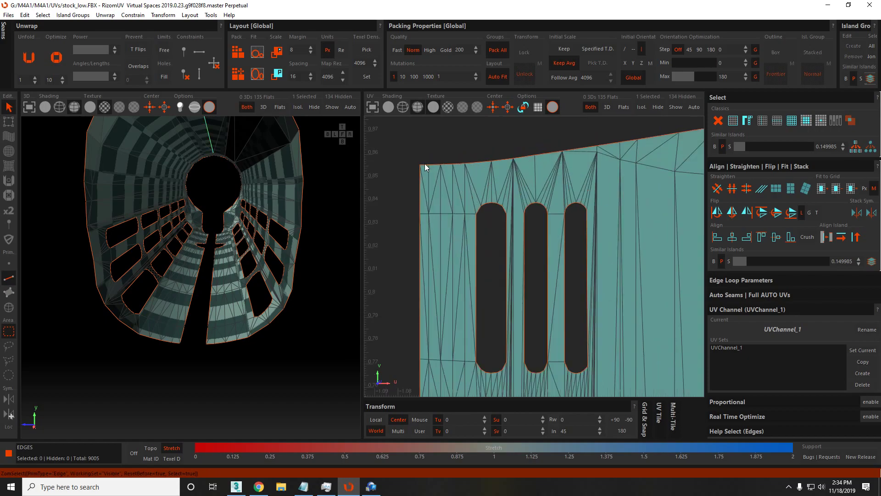
scroll(425, 163, down, 4)
click(627, 190)
click(629, 191)
Apply vertical constraints to the shell island's right border edges, both above and below the notch.
click(632, 188)
scroll(635, 192, down, 4)
scroll(616, 255, up, 4)
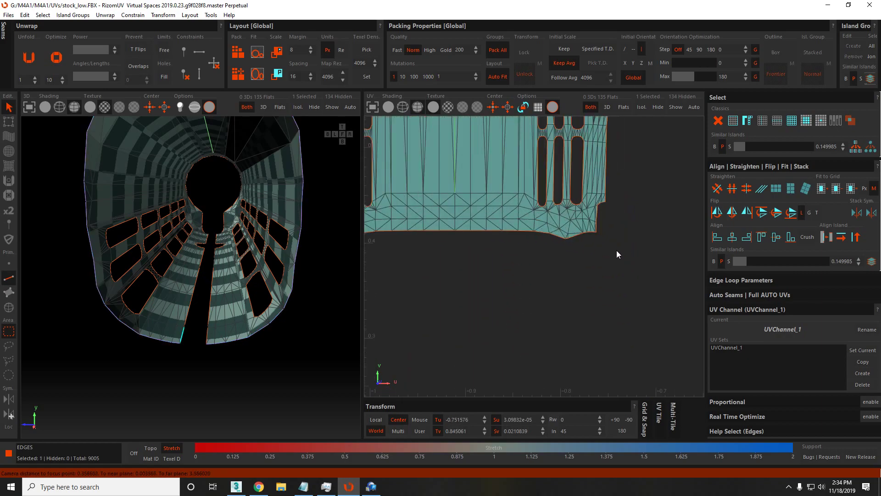
click(605, 197)
key(f)
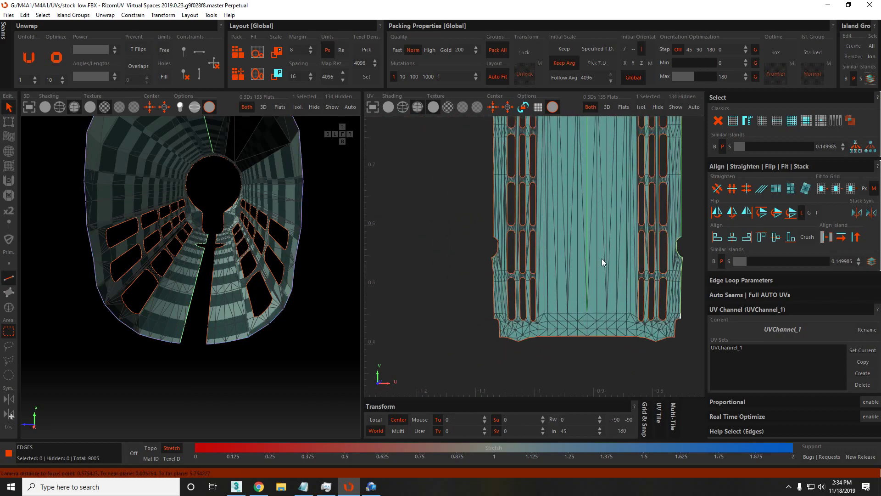
middle_drag(676, 243, 593, 303)
click(594, 173)
ctrl+shift+click(594, 315)
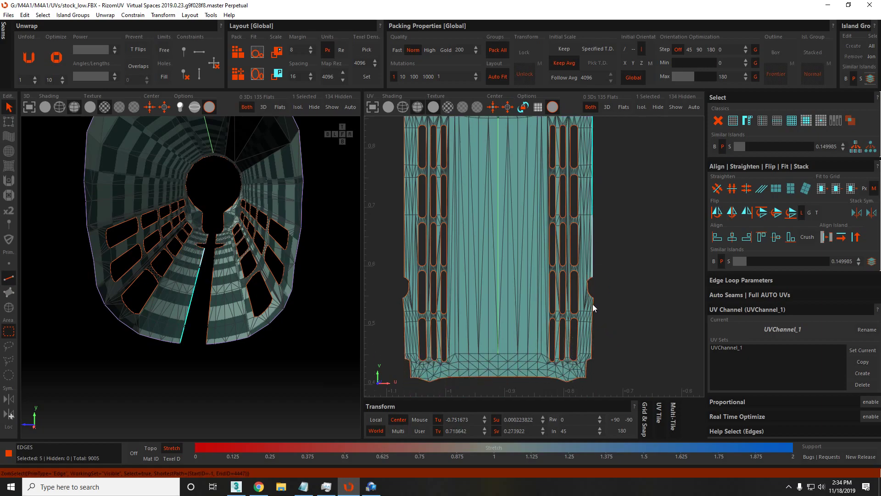
shift+click(593, 303)
click(511, 332)
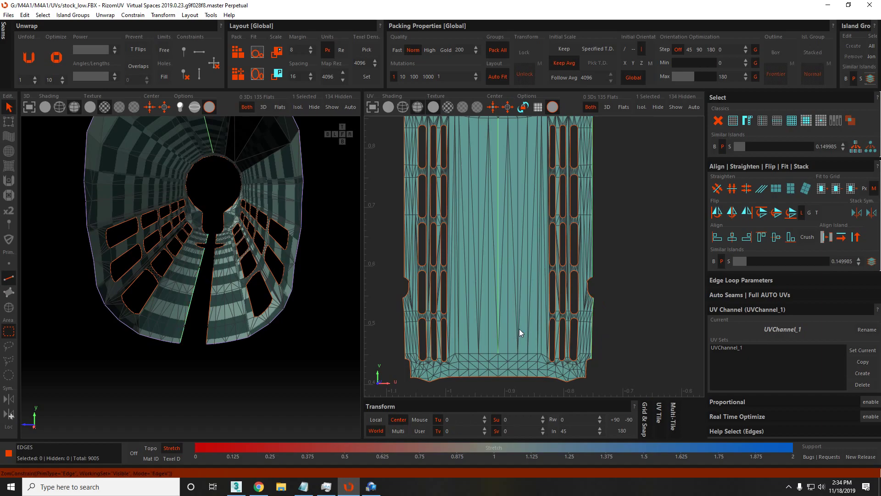
Apply vertical constraints to the shell island's left border edges, both above and below the notch.
key(f)
scroll(531, 338, up, 3)
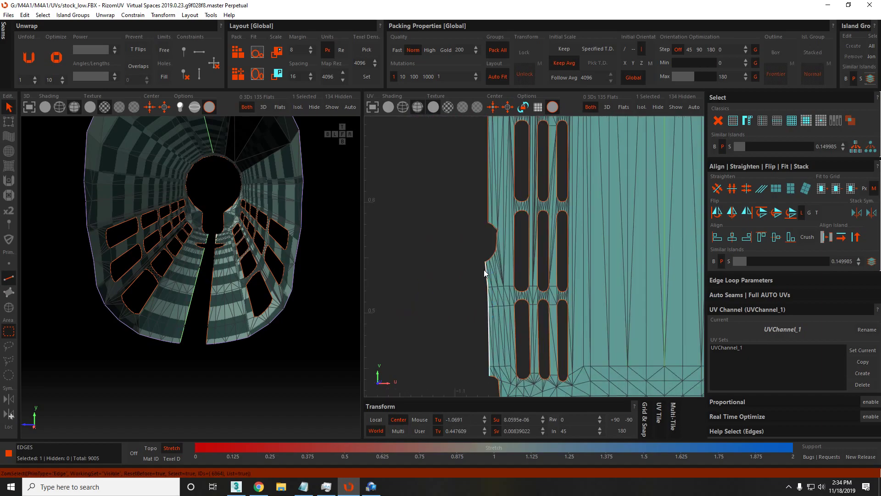
scroll(487, 215, down, 2)
middle_drag(496, 191, 524, 275)
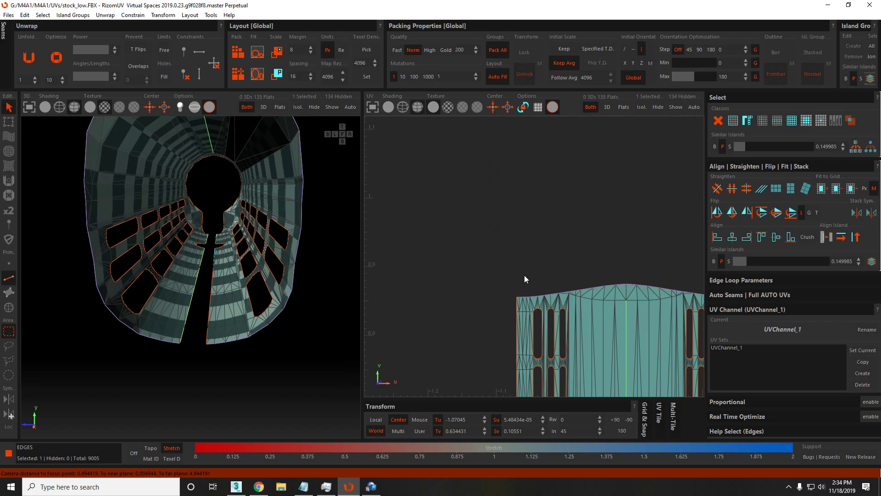
click(517, 312)
click(539, 316)
key(f)
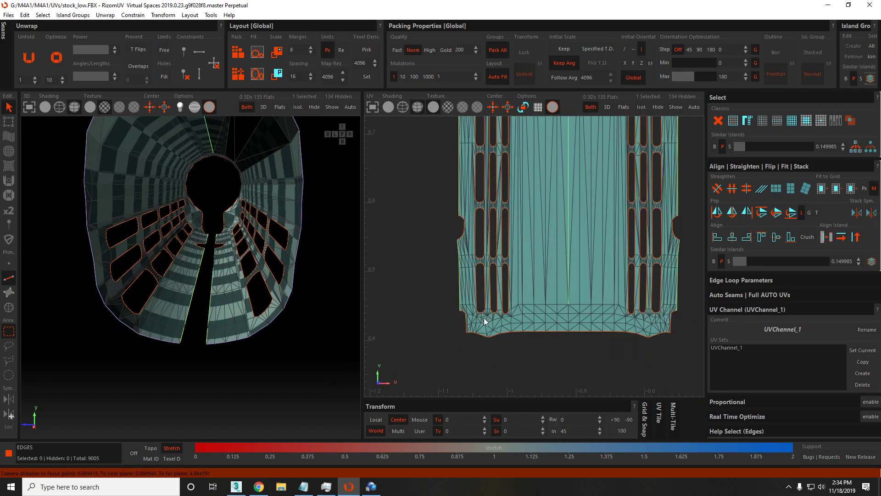
Apply a horizontal constraint to the shell island's entire lower border, from corner to corner.
drag(492, 338, 669, 335)
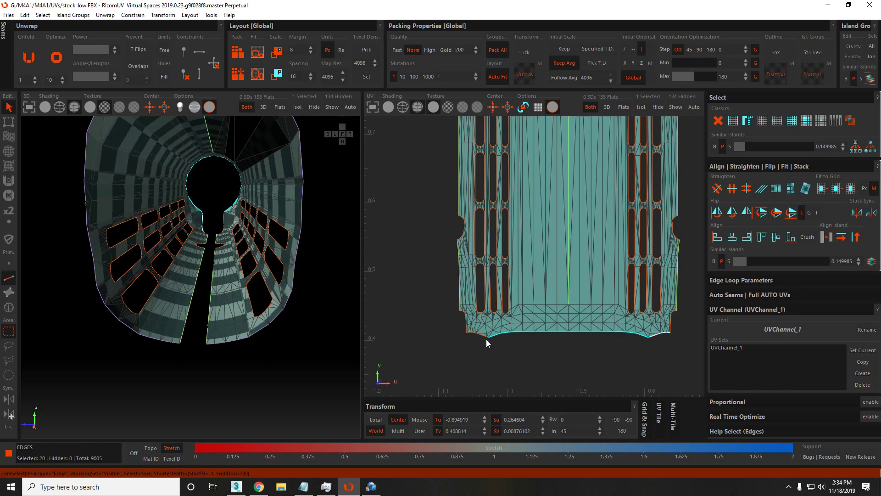
drag(486, 337, 469, 332)
scroll(469, 332, up, 5)
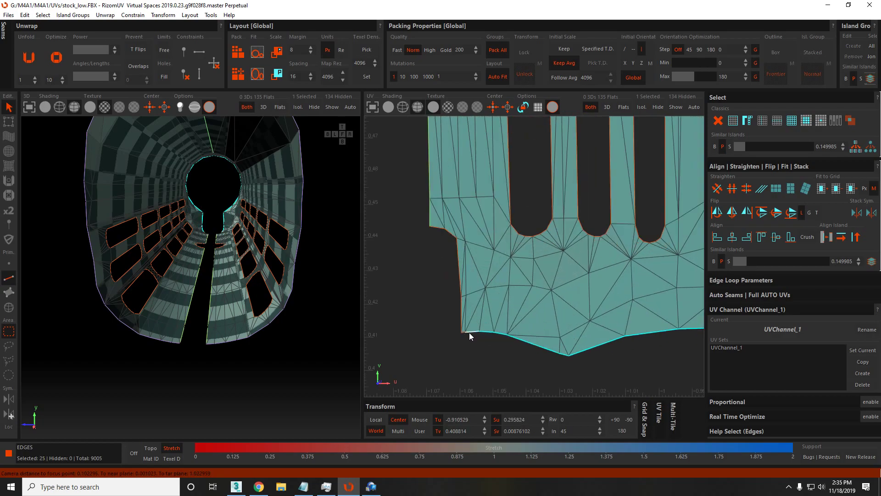
click(464, 332)
scroll(477, 331, down, 6)
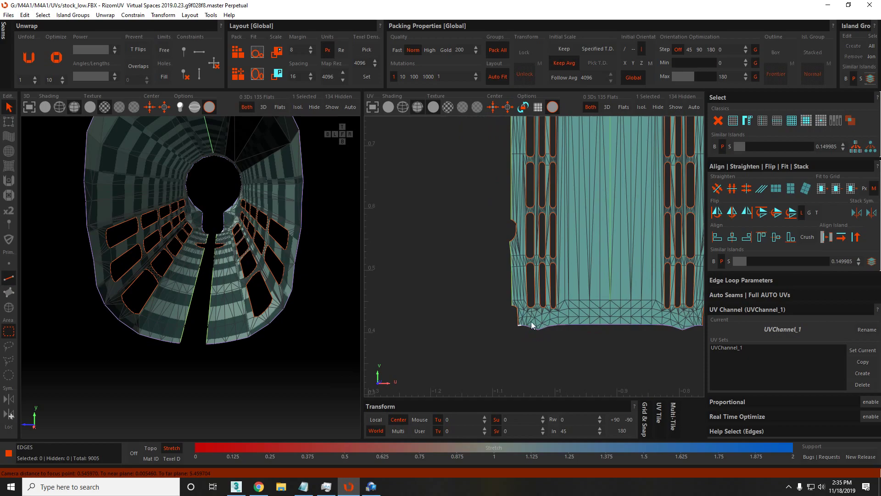
Vertically constrain the short side edges at the shell island's two lower corners, and optimize the whole island.
scroll(531, 321, up, 5)
scroll(536, 326, down, 4)
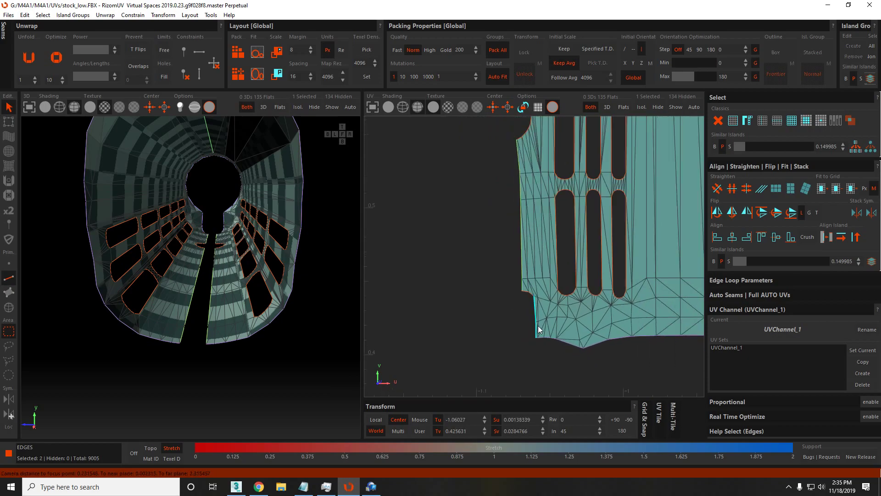
middle_drag(638, 309, 516, 310)
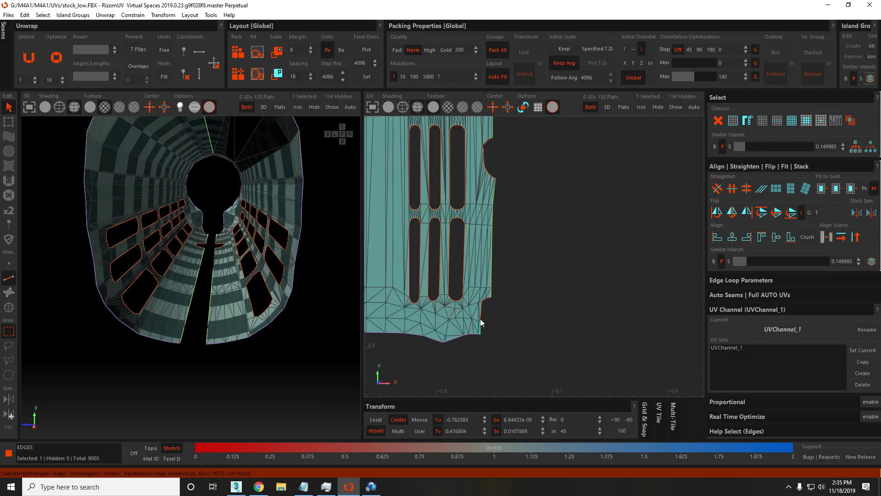
scroll(469, 297, down, 3)
key(f)
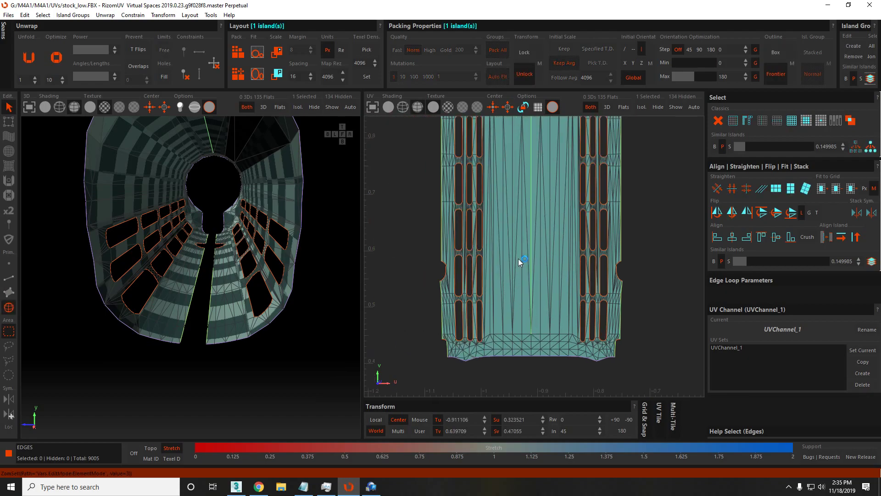
click(519, 258)
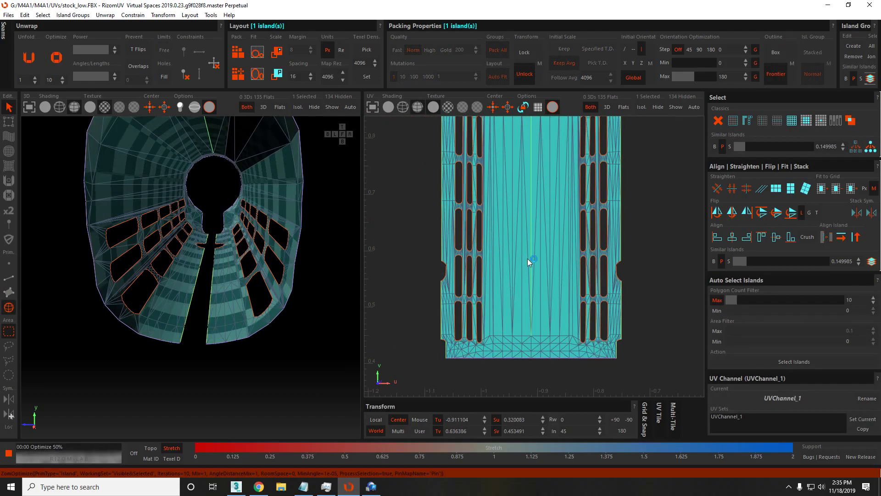
click(627, 254)
Examine the edges of the shell island's straightened upper border from corner to corner.
scroll(618, 253, down, 2)
scroll(546, 199, up, 4)
key(F2)
click(399, 160)
scroll(515, 168, down, 3)
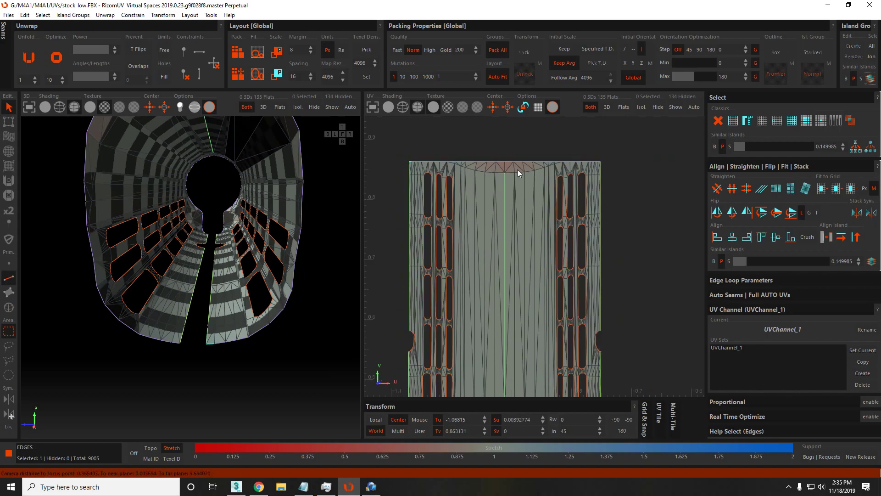
click(558, 180)
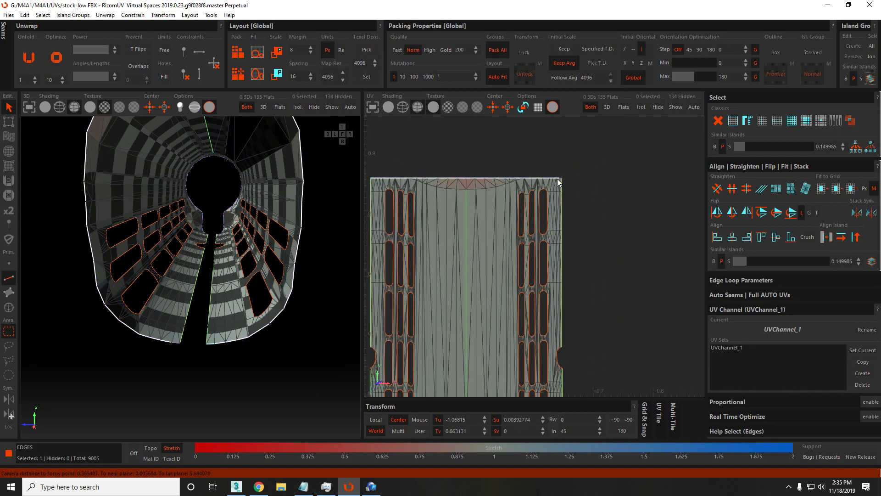
Enlarge the finished shell island, show all islands again, and move it toward the large island outside the tile.
key(F4)
click(473, 252)
scroll(505, 250, down, 3)
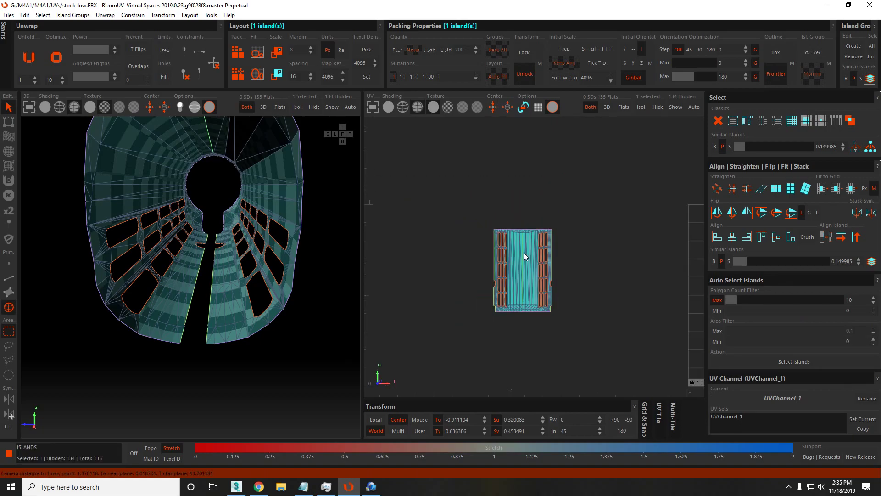
click(606, 257)
key(i)
scroll(521, 255, down, 2)
click(519, 252)
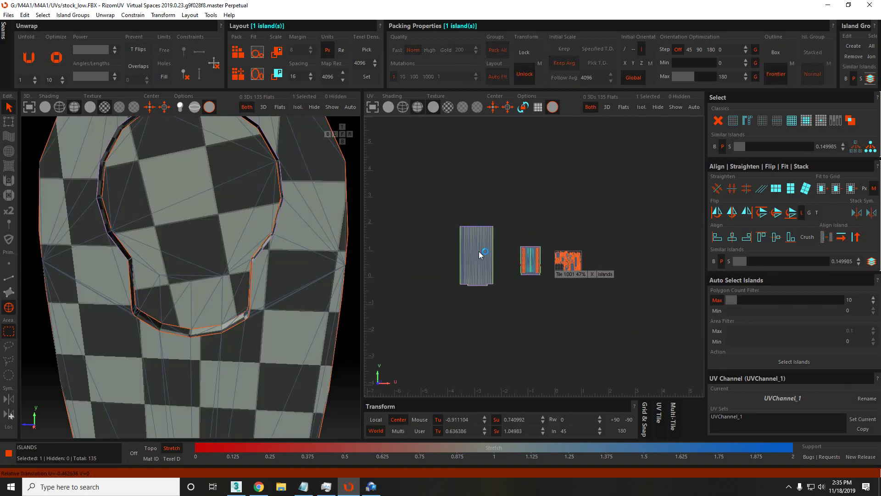
Pull the small rounded channel-shaped island out of the tile and isolate it.
scroll(557, 261, up, 3)
scroll(624, 261, up, 3)
scroll(527, 227, down, 2)
click(466, 205)
drag(467, 205, 525, 249)
scroll(525, 249, down, 1)
key(i)
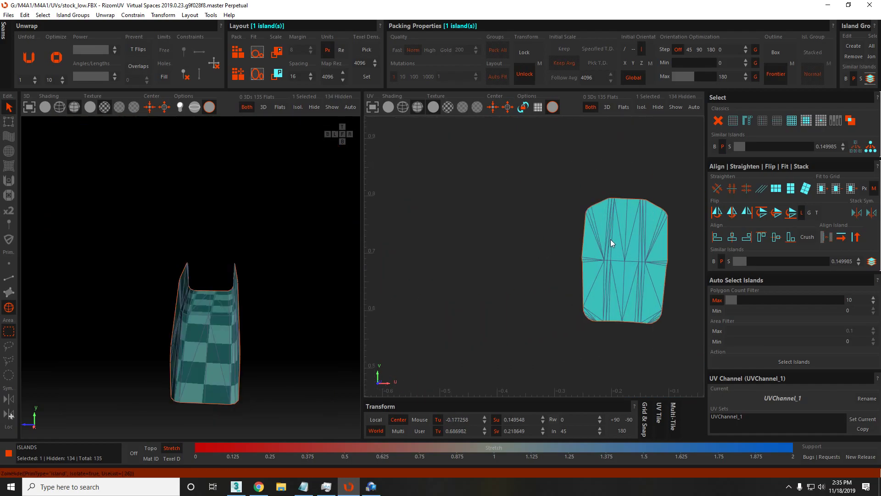
Apply a horizontal constraint to the middle edge of the rounded island's upper border.
key(2)
click(621, 198)
scroll(621, 198, up, 2)
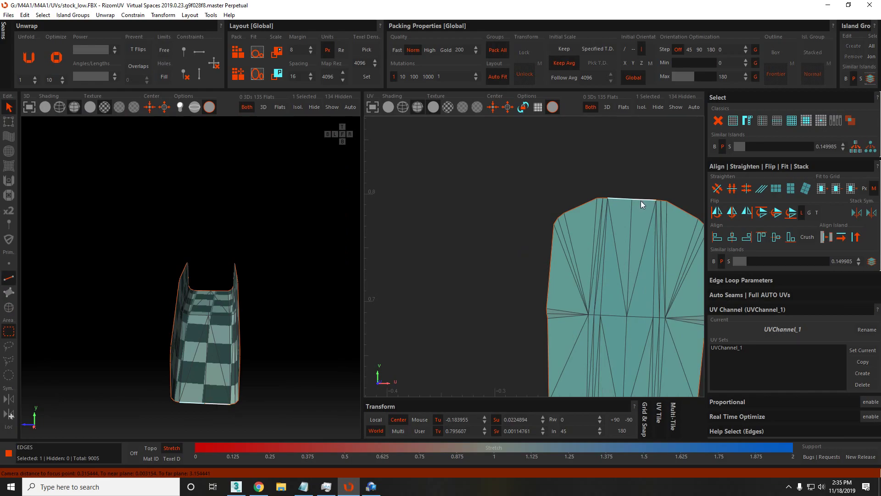
key(h)
middle_drag(635, 205, 570, 191)
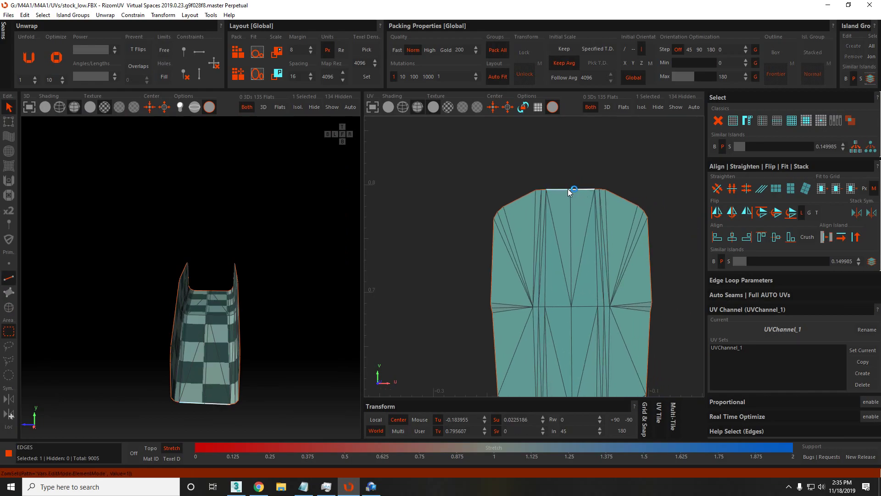
Apply a horizontal constraint to the middle edges of the rounded island's lower border.
scroll(580, 190, down, 3)
click(577, 206)
scroll(571, 294, up, 2)
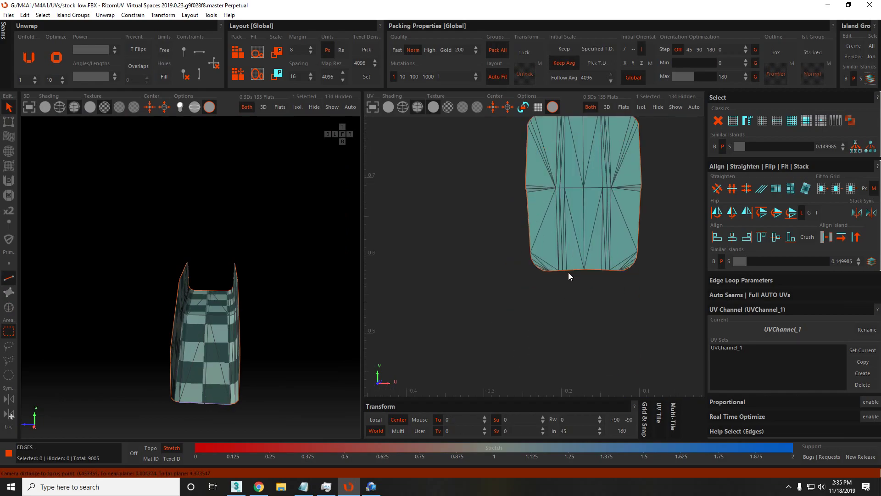
scroll(620, 226, down, 2)
scroll(626, 197, up, 2)
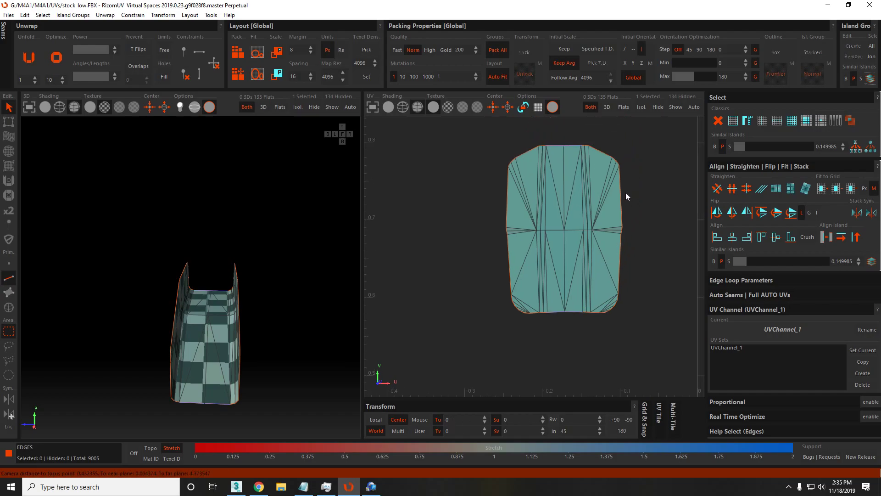
Vertically constrain the rounded island's left and right border edges, and optimize the island.
click(621, 191)
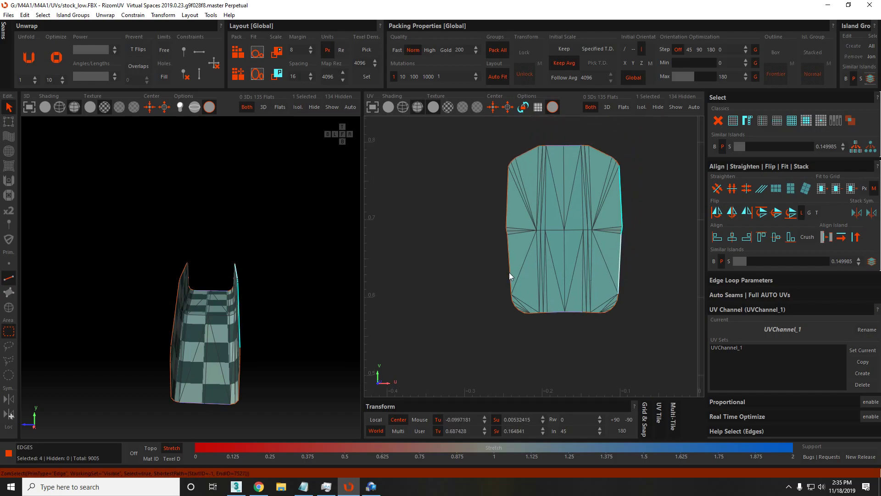
click(507, 184)
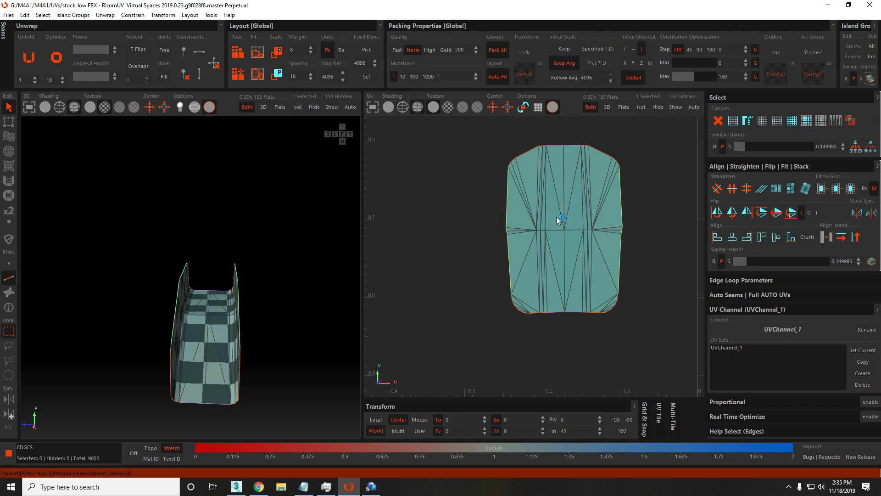
key(F4)
click(591, 205)
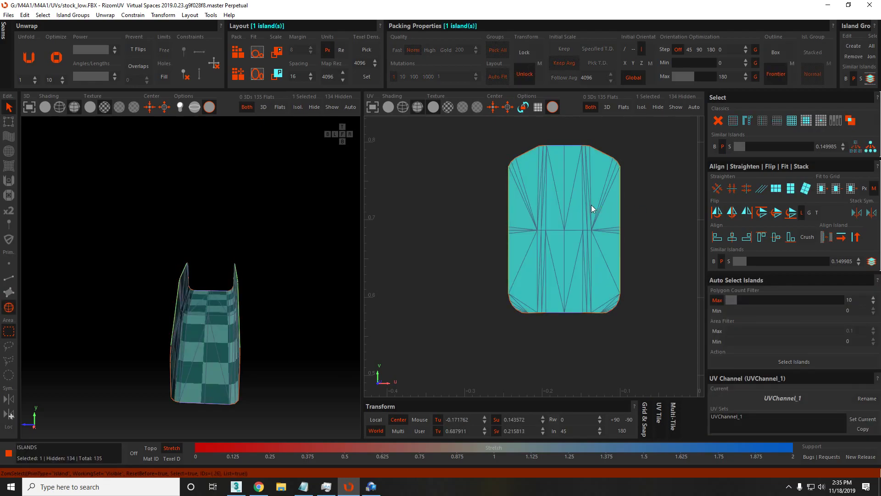
Show all islands again, and select and isolate the distorted round tube island beside the tile.
key(shift+h)
scroll(587, 209, down, 10)
drag(585, 212, 461, 261)
scroll(530, 202, up, 5)
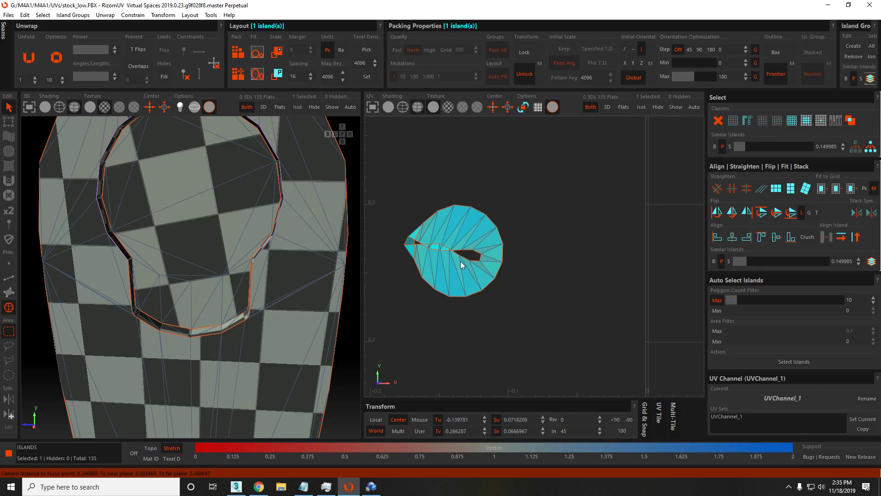
key(i)
key(f)
middle_drag(203, 252, 209, 354)
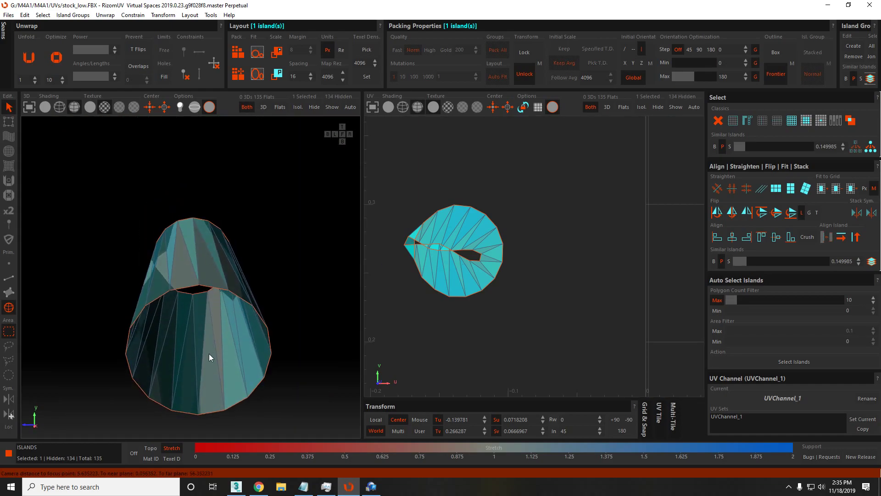
key(F2)
click(197, 353)
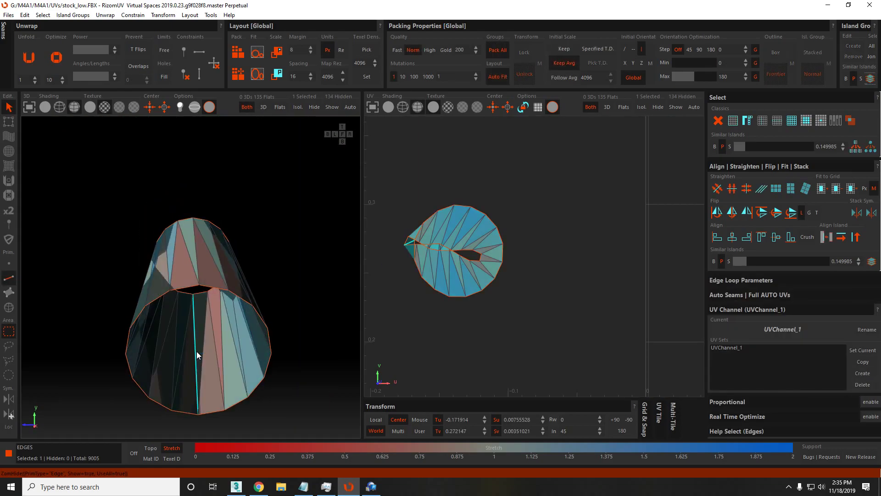
key(F4)
key(u)
key(f)
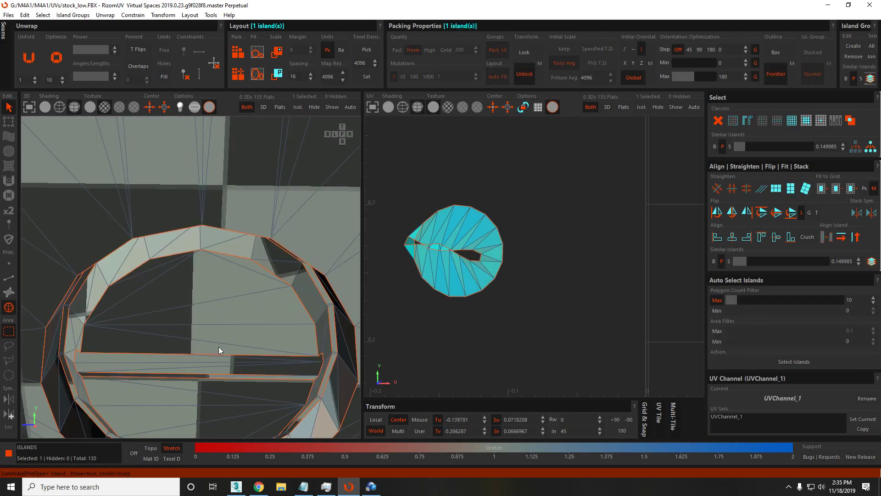
Isolate the tube island, cut it along one lengthwise edge and unfold it.
key(i)
key(F2)
click(200, 358)
key(c)
key(u)
Constrain the unfolded tube's left border vertically and its upper and lower seam edges horizontally.
key(F2)
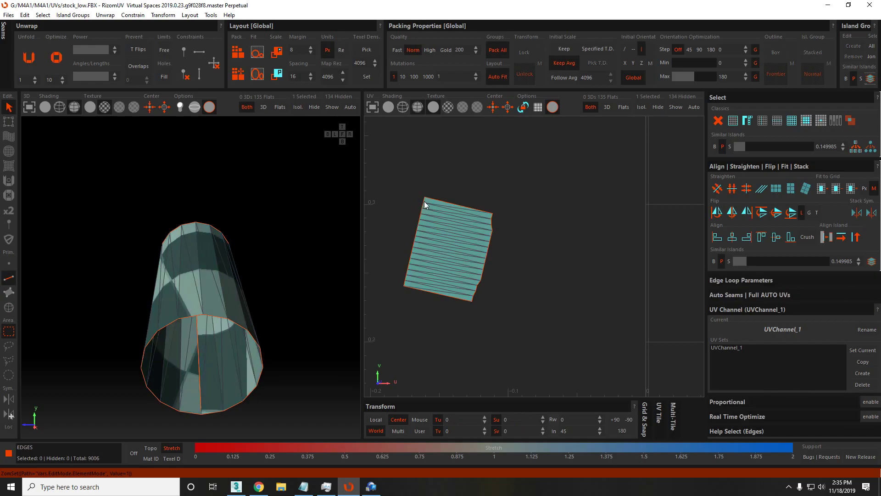
click(425, 201)
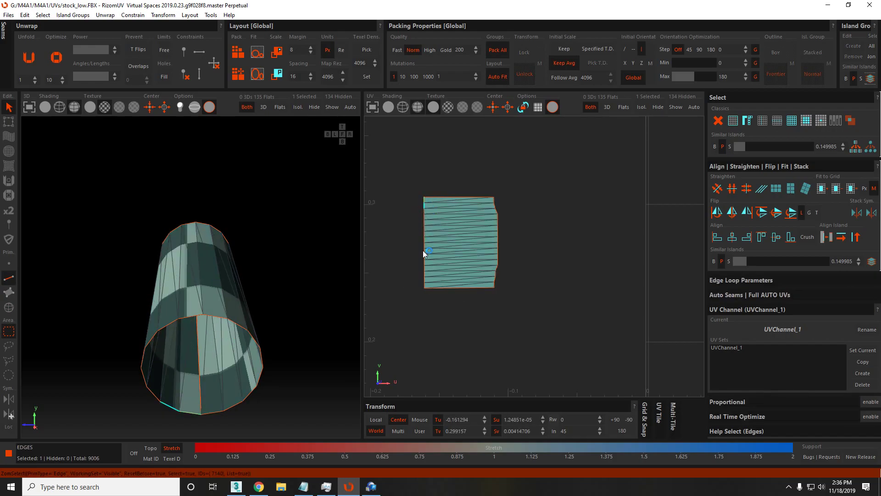
click(458, 287)
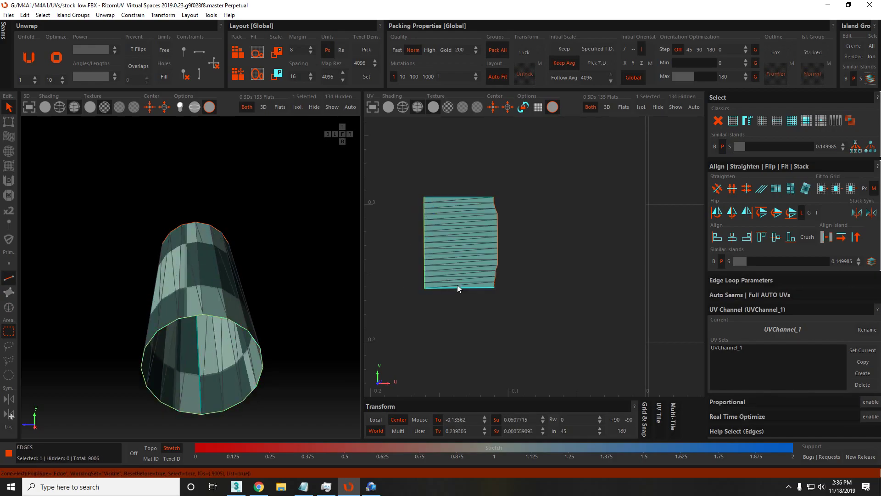
click(462, 198)
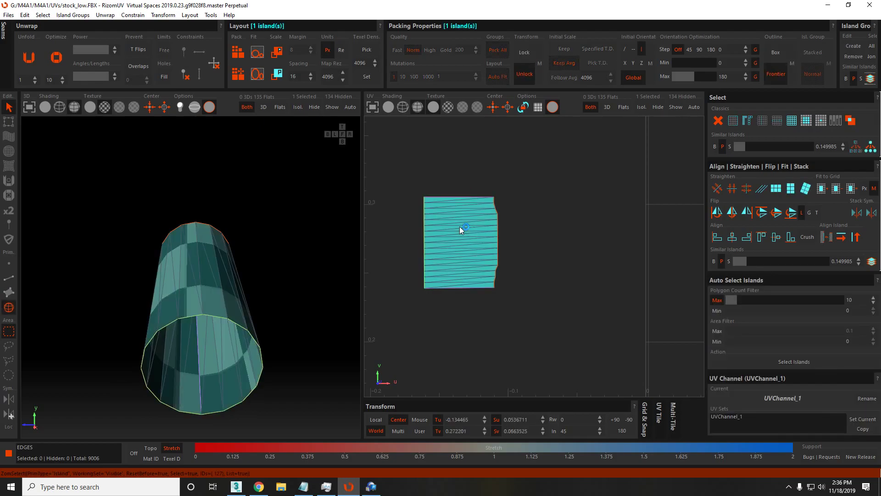
Vertically constrain the unfolded tube's uneven right border edges and optimize the island.
click(496, 213)
click(500, 266)
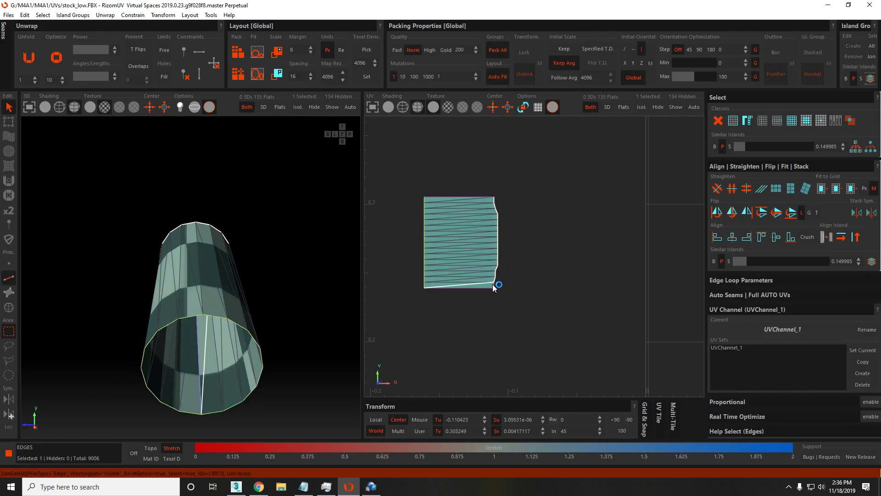
key(F4)
click(464, 227)
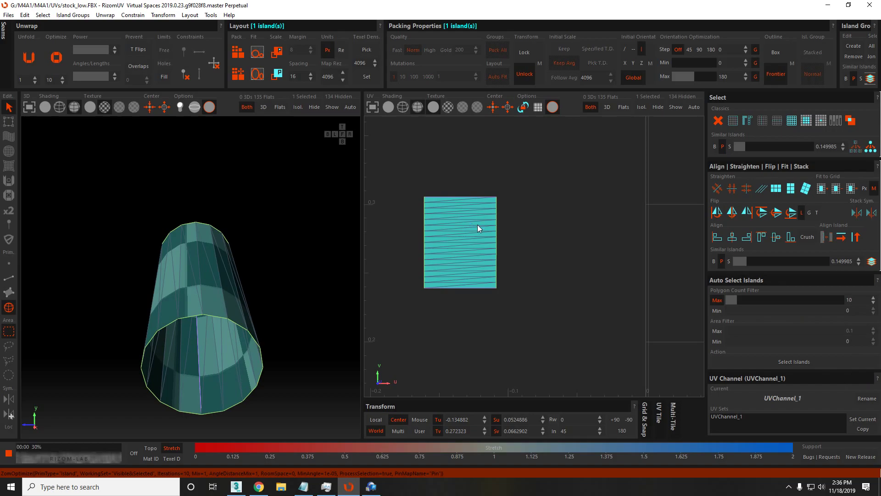
Show all islands again and move the half-round island and the thin strip island just outside the tile.
key(i)
scroll(516, 275, up, 10)
click(516, 275)
drag(517, 272, 383, 274)
click(503, 201)
scroll(504, 199, down, 2)
drag(504, 199, 425, 201)
scroll(425, 201, up, 3)
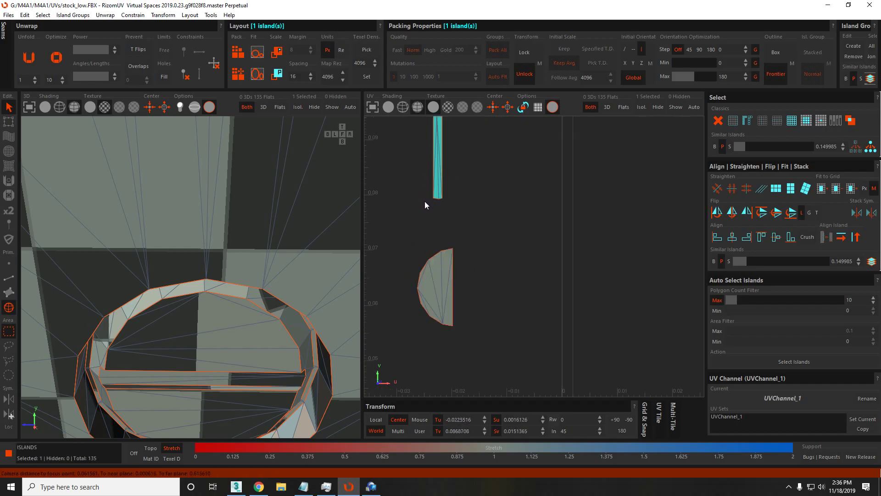
Vertically constrain the half-round island's straight edge and the thin strip's two long side edges.
key(F2)
click(452, 268)
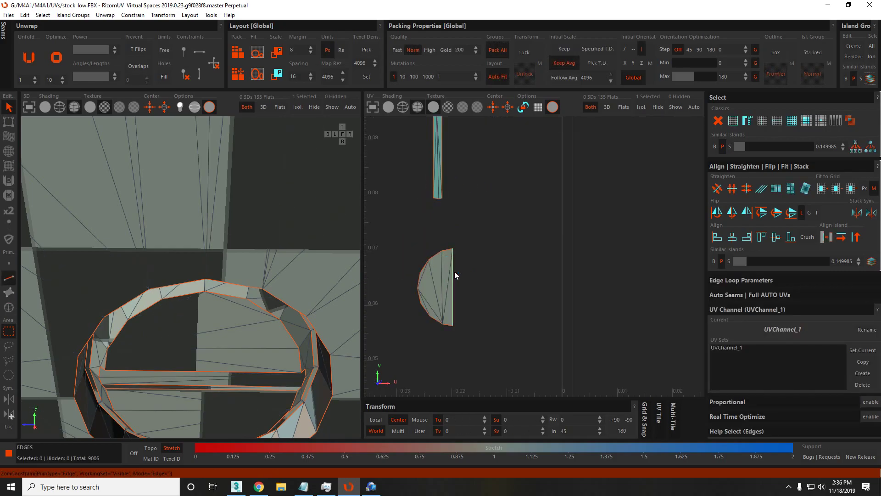
middle_drag(458, 233, 486, 246)
key(v)
scroll(483, 275, up, 1)
scroll(483, 279, up, 2)
Horizontally constrain the short end edges of the thin strip island.
click(491, 278)
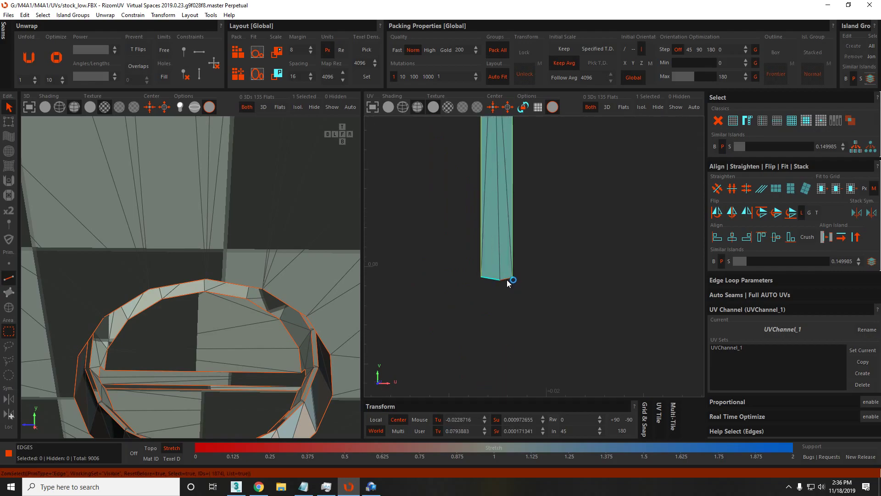
scroll(505, 256, down, 1)
middle_drag(492, 191, 495, 227)
click(495, 228)
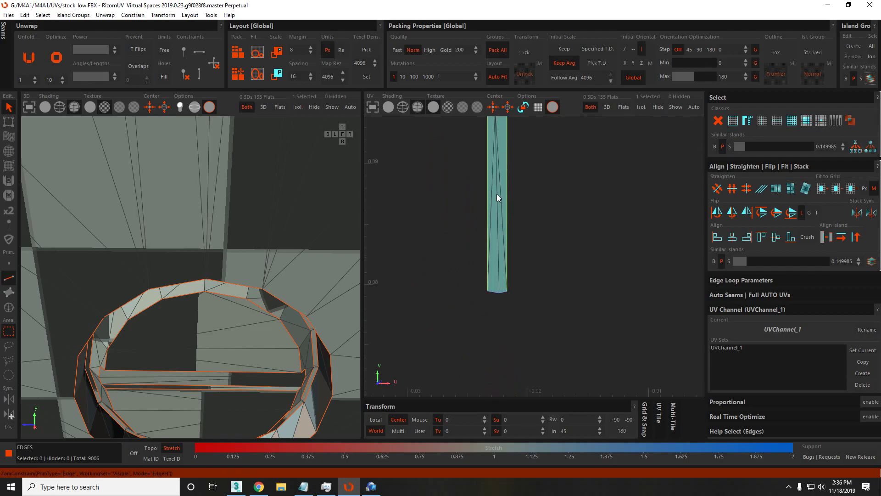
middle_drag(497, 194, 486, 253)
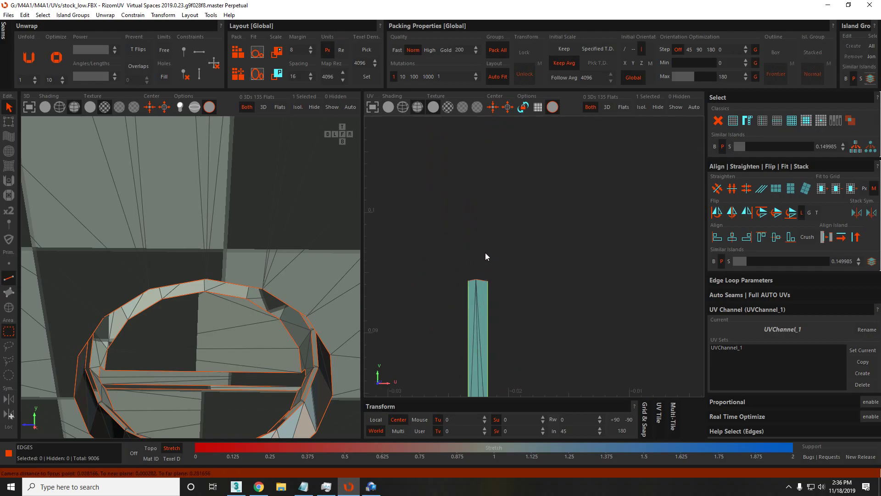
Try to optimize the thin strip with only some of its polygons selected.
key(F3)
click(482, 294)
scroll(478, 303, down, 1)
key(ctrl+z)
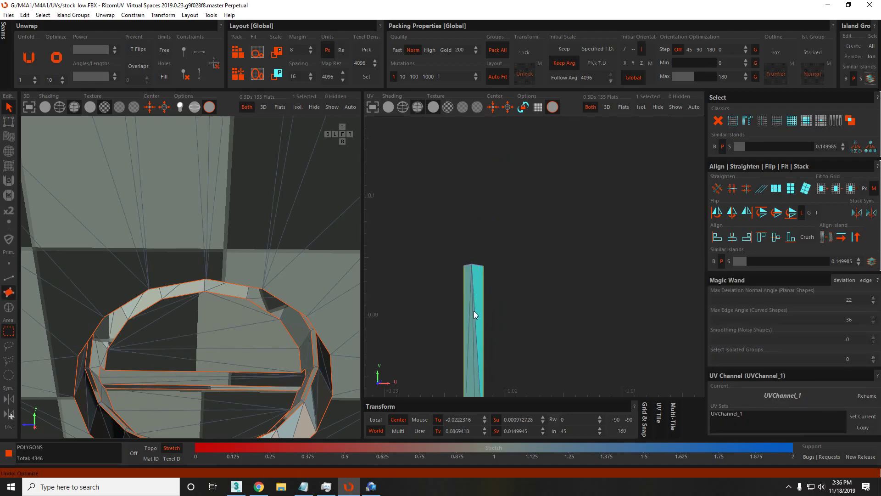
Optimize the whole thin strip island, and move it together with the half-round island farther away from the tile.
key(F4)
shift+click(469, 314)
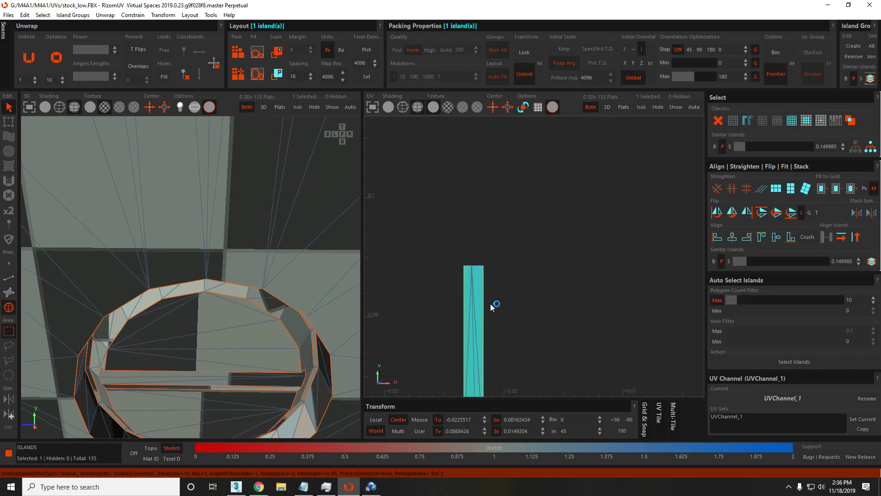
scroll(503, 304, down, 10)
scroll(508, 314, down, 5)
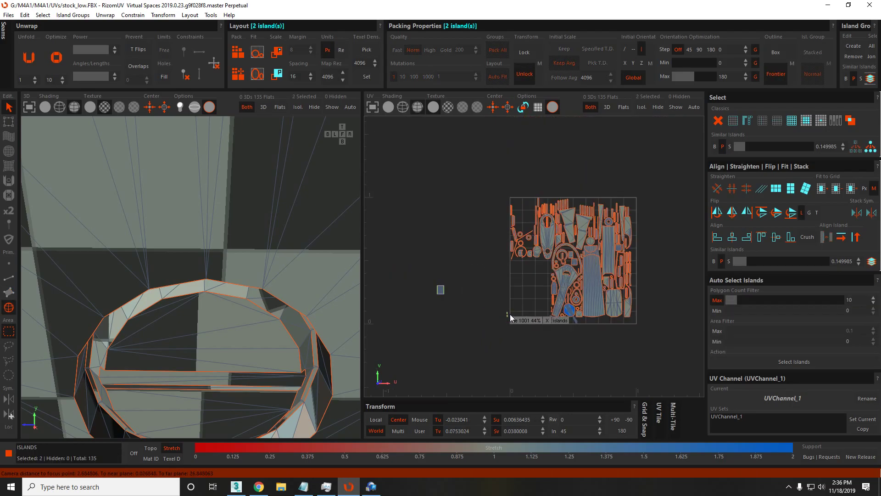
scroll(608, 297, up, 6)
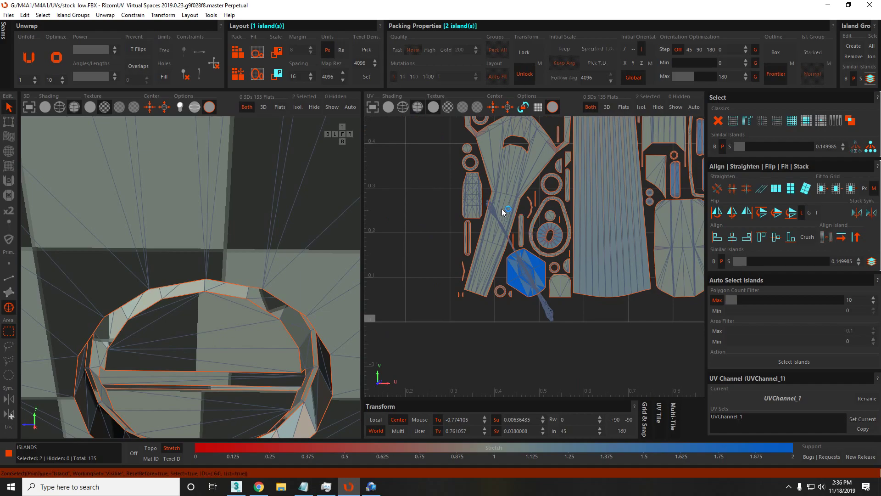
Move the heavily distorted blue island out of the tile and isolate it.
ctrl+click(503, 216)
scroll(409, 273, down, 5)
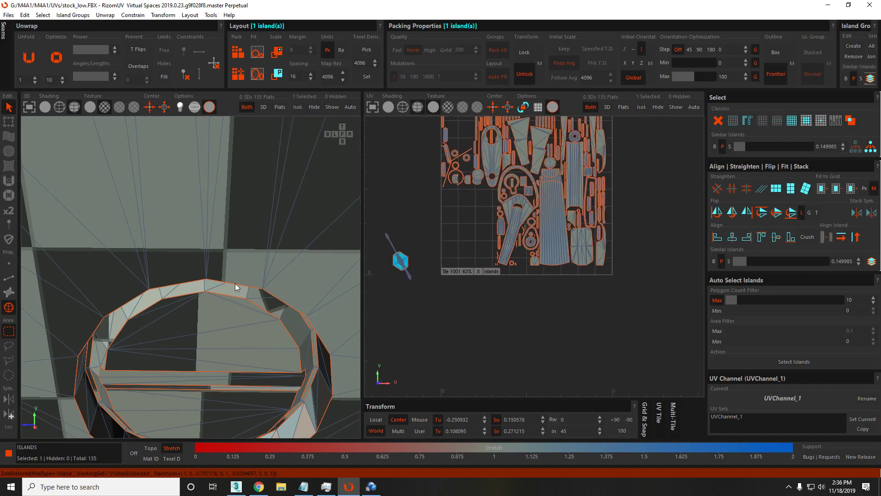
key(i)
Cut the sling loop part along the edge loop around its inner opening.
alt+drag(219, 263, 168, 268)
key(F2)
double_click(49, 357)
scroll(50, 357, down, 5)
key(c)
scroll(168, 269, up, 3)
Unfold the sling loop island after the inner cut and frame it in the UV view.
key(F4)
click(400, 260)
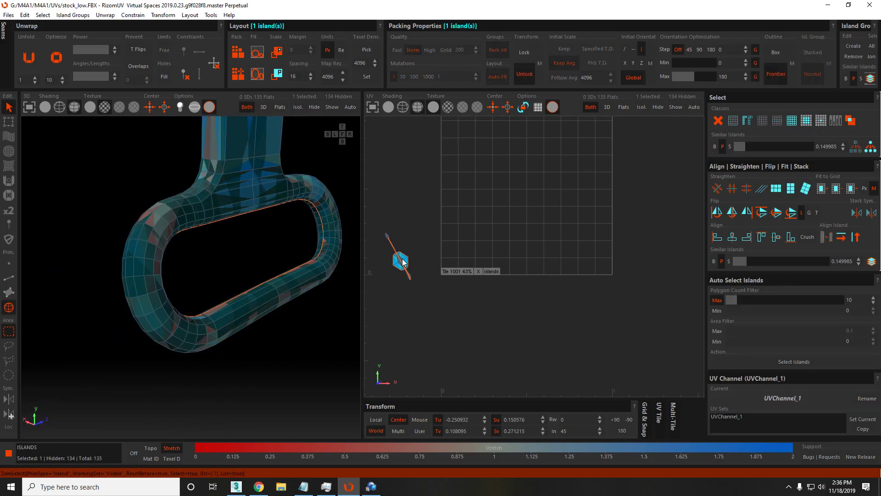
key(u)
scroll(410, 260, up, 3)
key(f)
scroll(185, 251, up, 4)
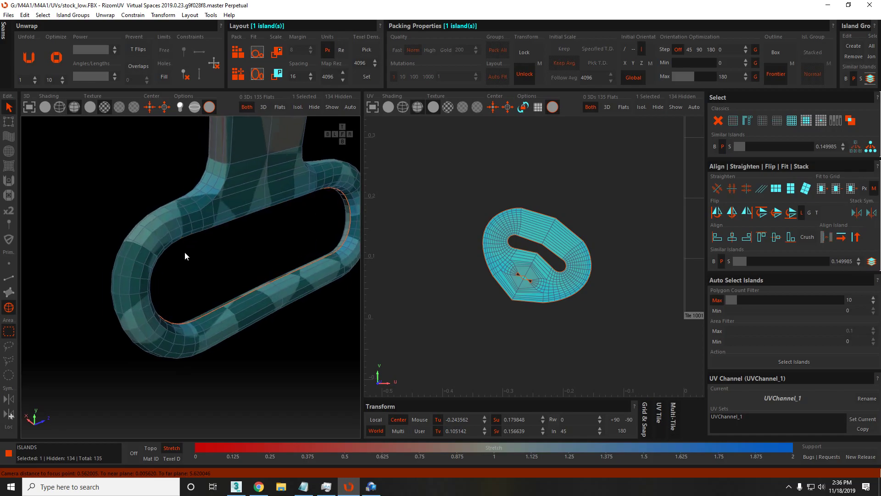
Cut the edge loop across the middle of the sling loop's lower bar and unfold the island again.
key(F2)
double_click(279, 319)
scroll(273, 299, down, 4)
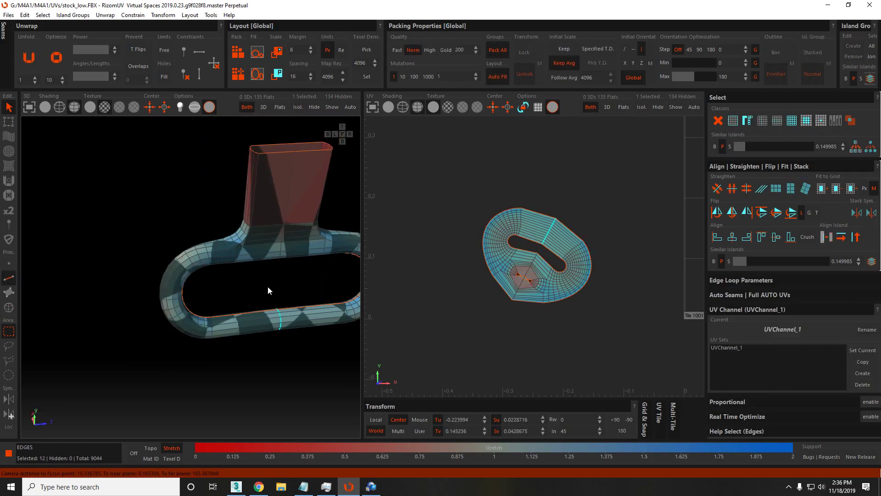
alt+drag(268, 285, 273, 268)
key(c)
key(F4)
click(263, 317)
key(u)
scroll(541, 258, up, 6)
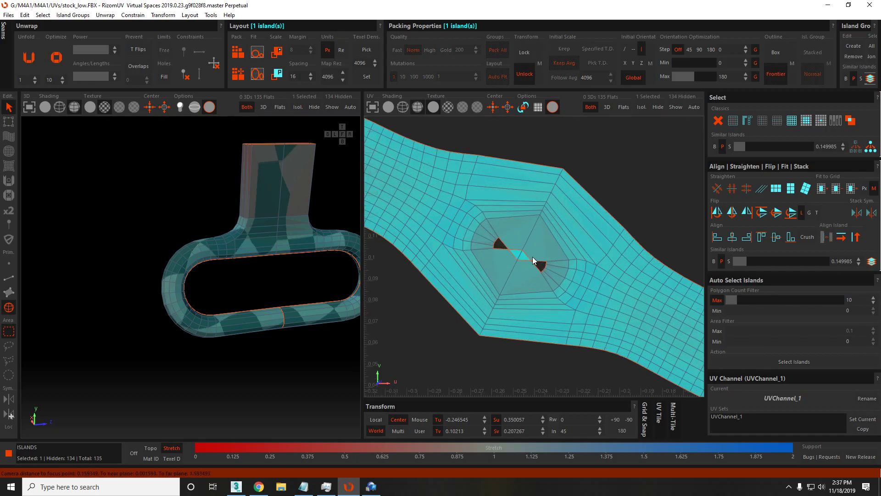
Try to optimize the unfolded sling loop island.
scroll(532, 259, down, 2)
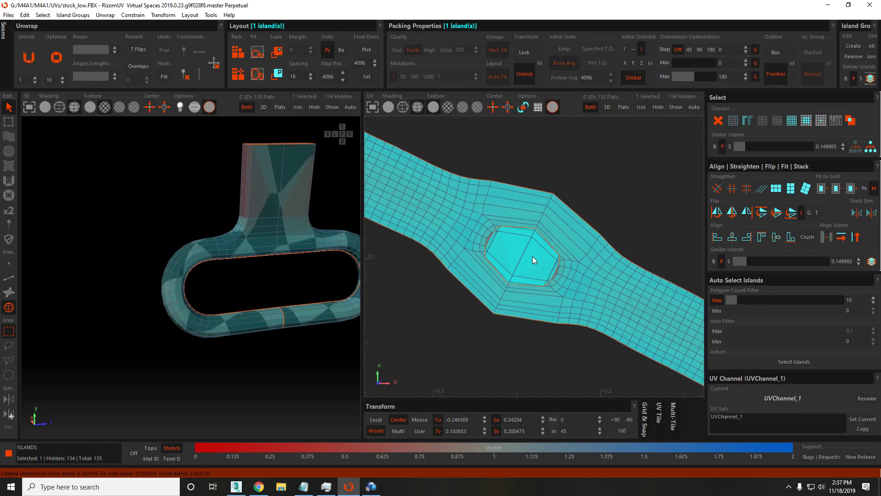
key(o)
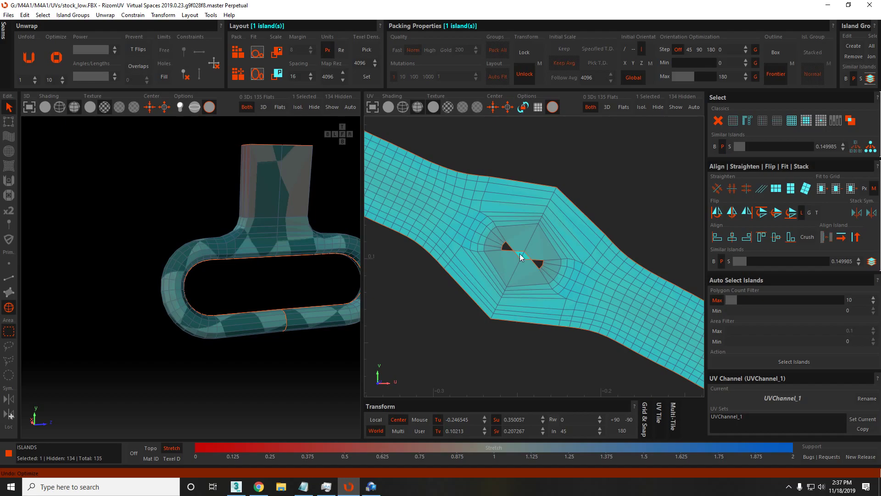
scroll(319, 246, down, 2)
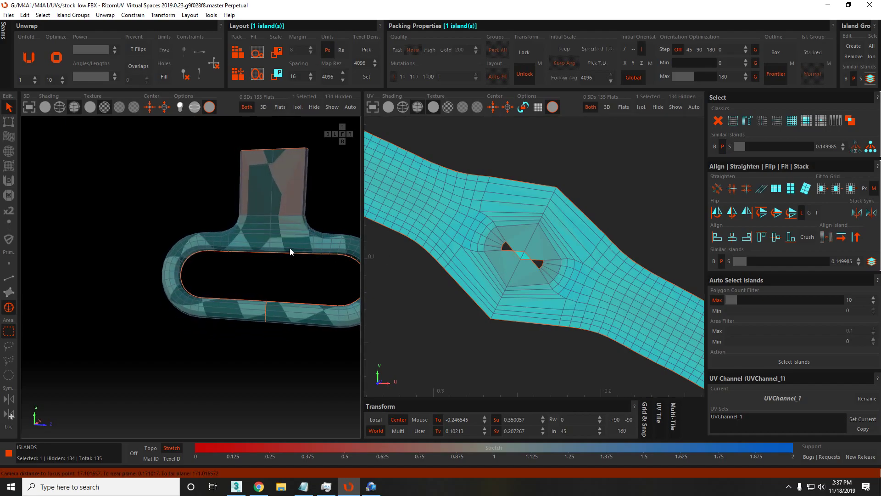
Cut the lengthwise edge loop along the sling loop's outer side and stem, and unfold the island.
middle_drag(290, 248, 213, 269)
key(F2)
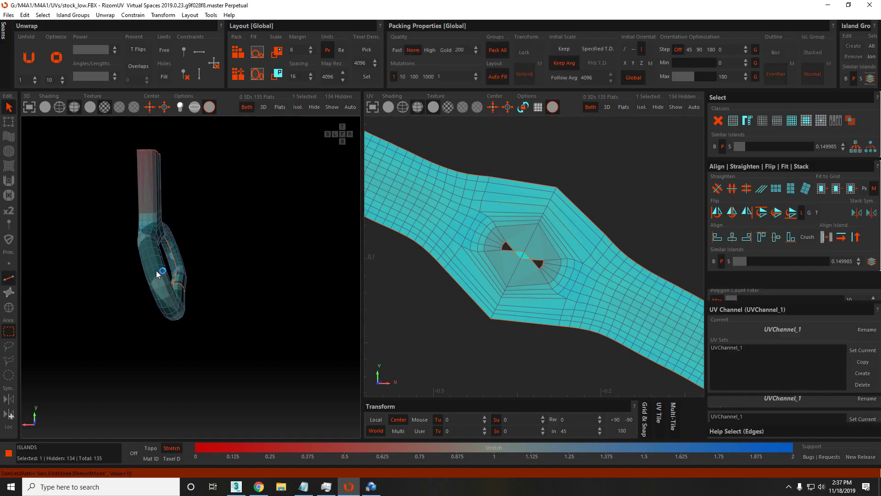
double_click(156, 275)
key(c)
middle_drag(141, 260, 158, 257)
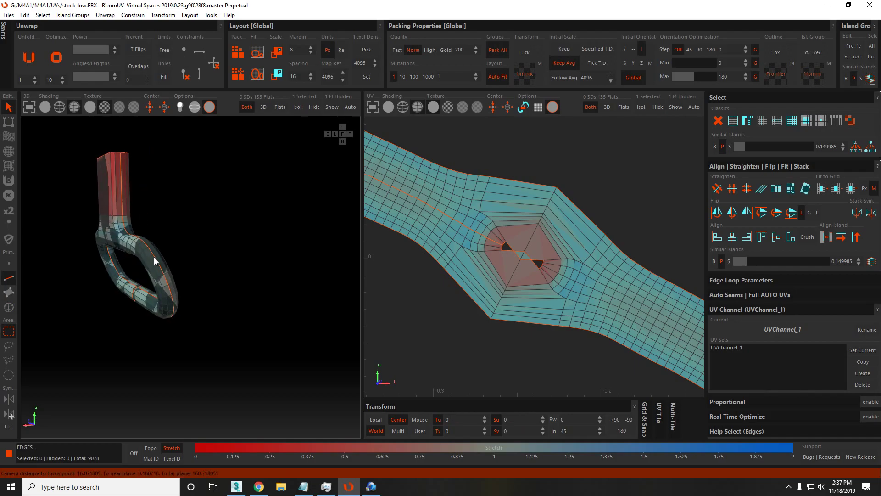
scroll(179, 289, up, 3)
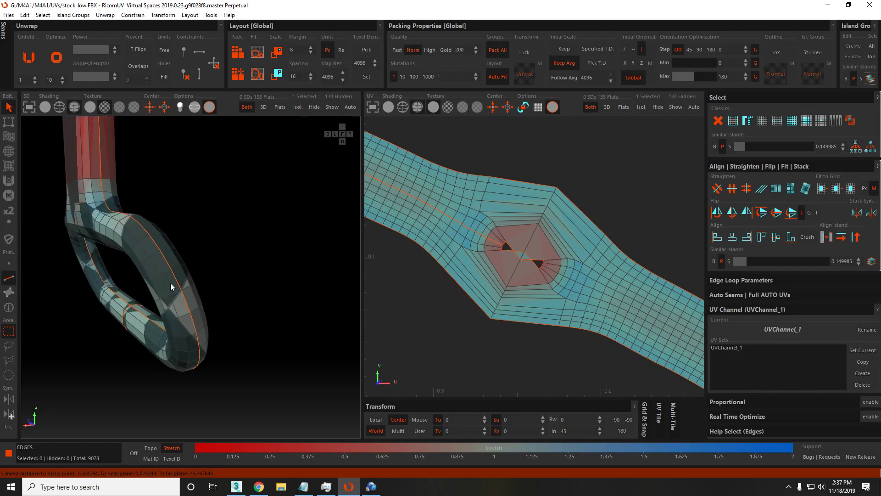
key(F4)
click(155, 267)
key(f)
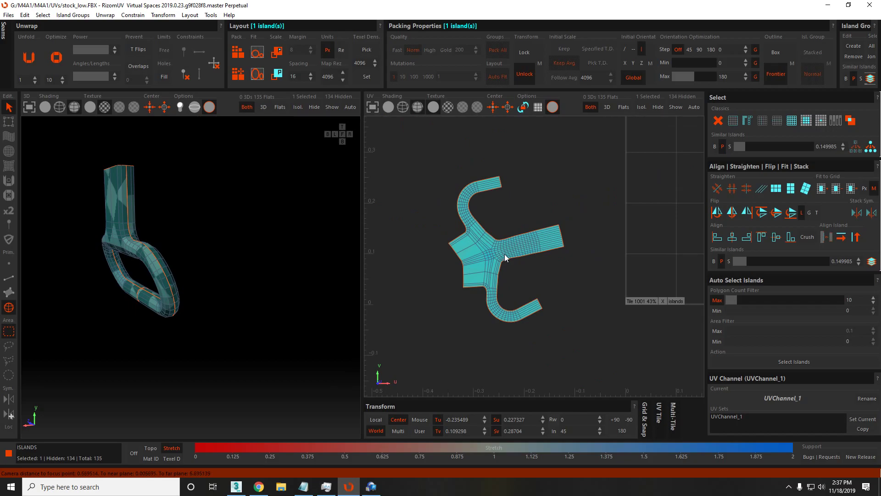
Rotate the unfolded sling loop island so its stem points roughly upward.
scroll(508, 254, up, 3)
drag(487, 248, 461, 261)
middle_drag(460, 278, 446, 309)
key(F2)
click(439, 338)
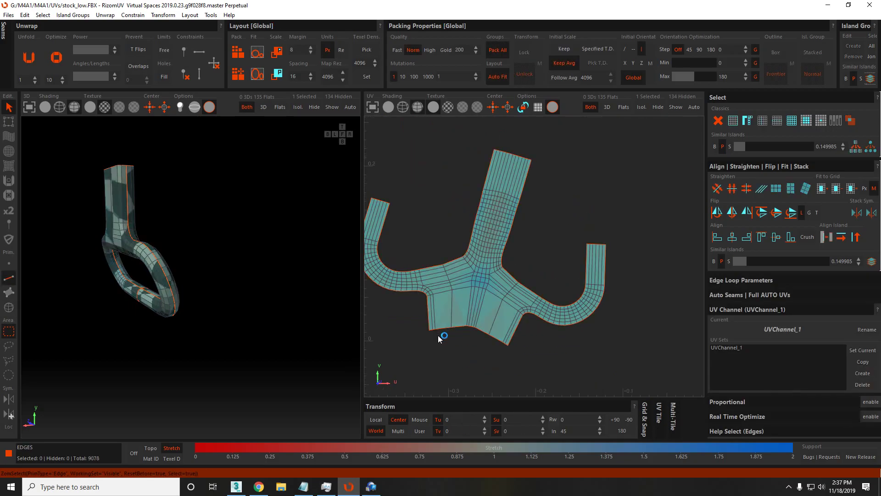
scroll(471, 267, up, 3)
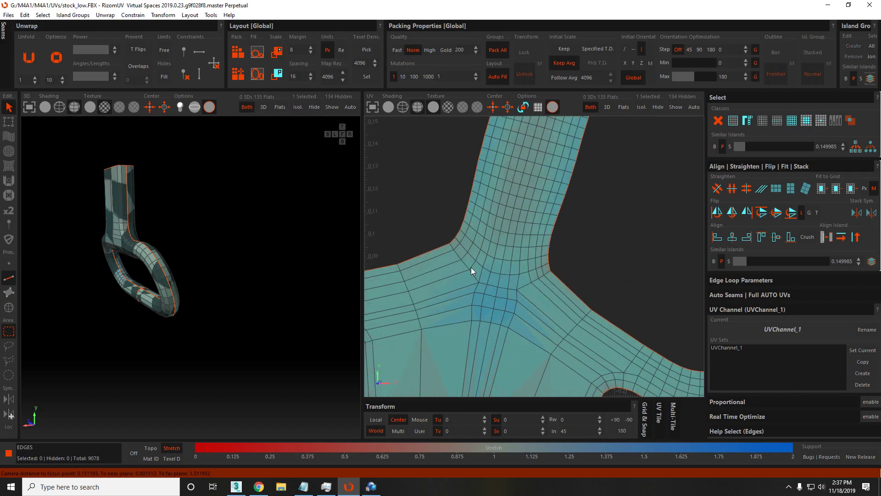
scroll(471, 267, down, 4)
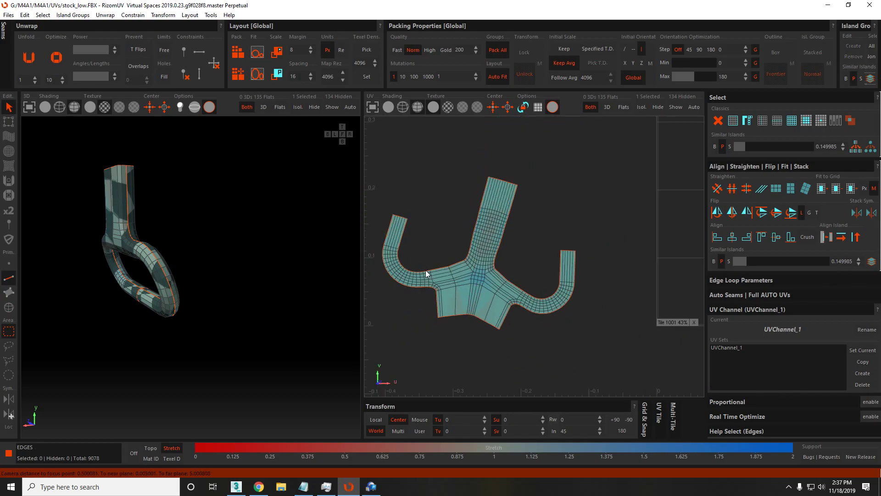
scroll(424, 272, up, 3)
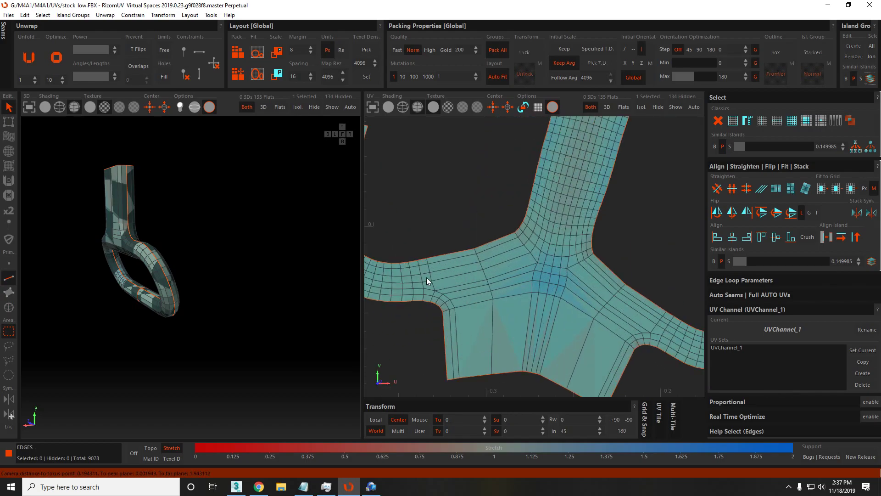
scroll(426, 277, down, 2)
Horizontally constrain the border edges along the lower end of the island's wide central body.
key(F2)
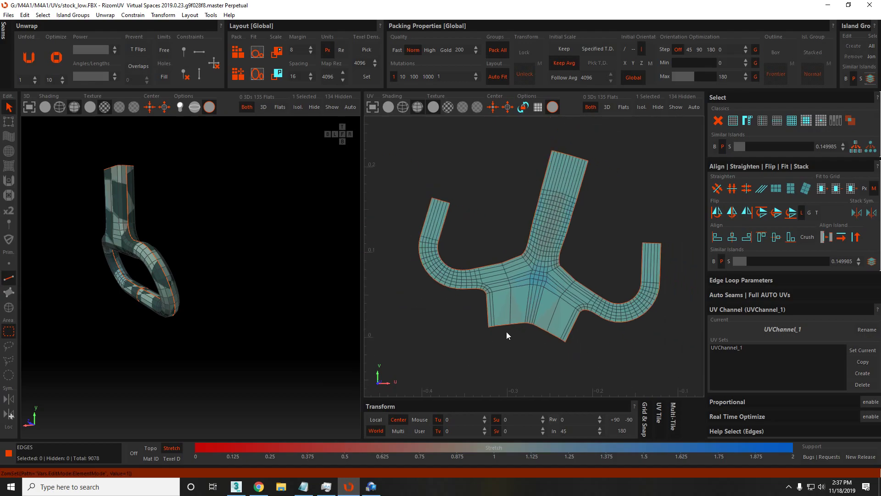
scroll(492, 327, up, 2)
click(489, 326)
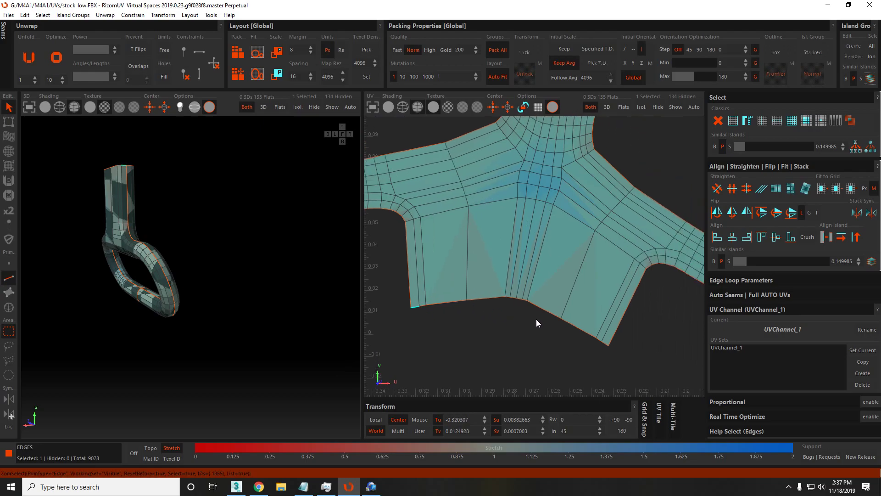
key(alt+z)
key(alt+z)
click(604, 345)
key(f)
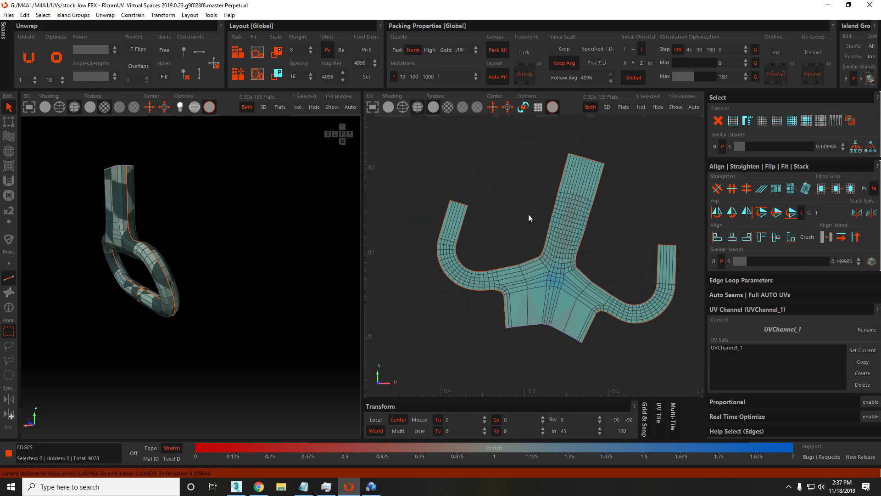
Cut both curved arms off the central body along the edge loops across them near the body.
click(445, 209)
scroll(610, 306, up, 6)
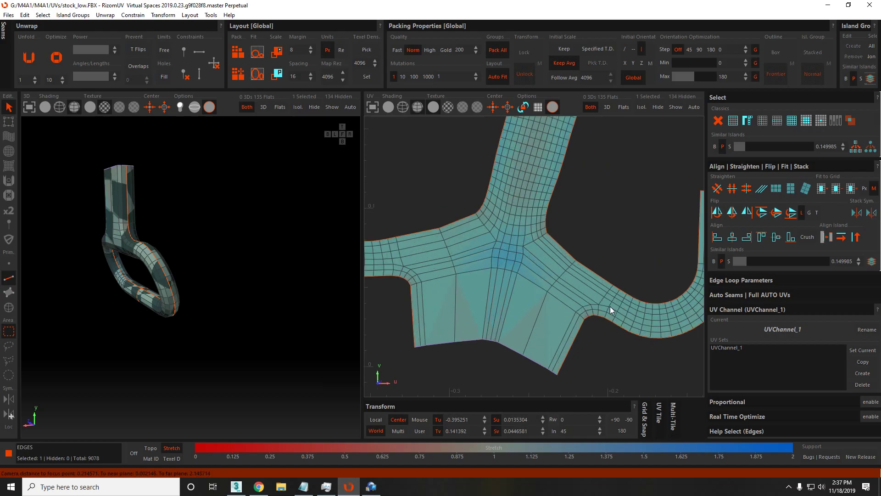
click(621, 281)
double_click(599, 325)
key(f)
scroll(496, 311, up, 4)
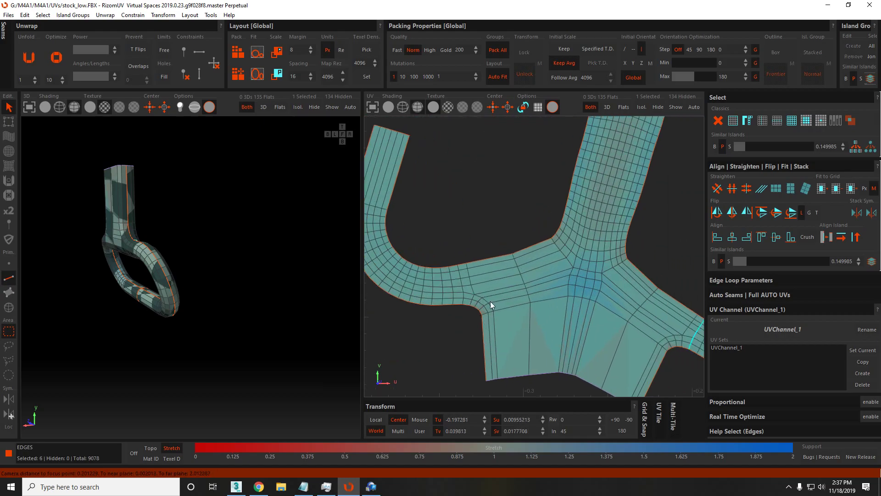
middle_drag(448, 291, 524, 306)
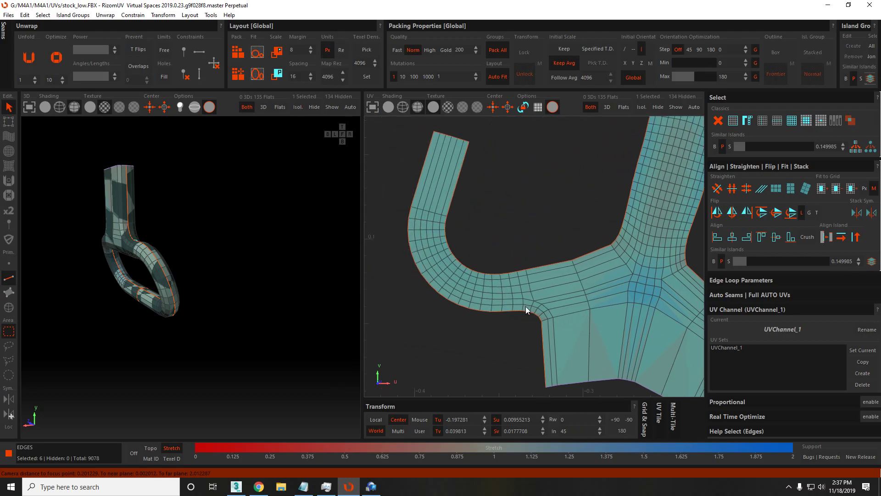
shift+double_click(522, 278)
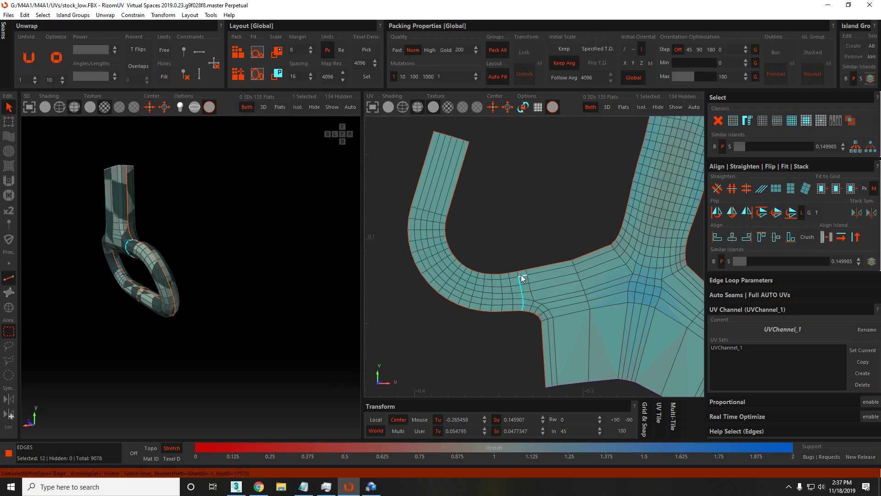
ctrl+click(528, 293)
key(c)
scroll(535, 285, down, 3)
scroll(555, 276, up, 5)
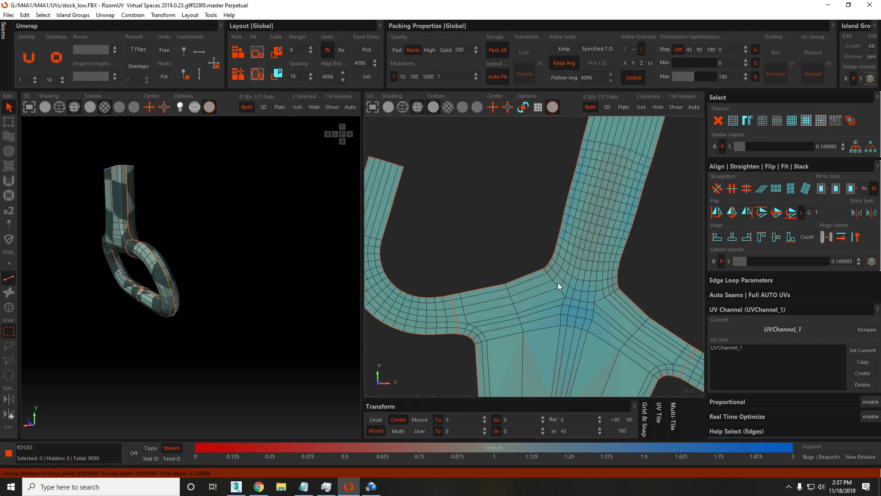
Cut the long straight strip off the upper side of the sling loop's central body along the edges between the two concave corners.
scroll(558, 281, down, 1)
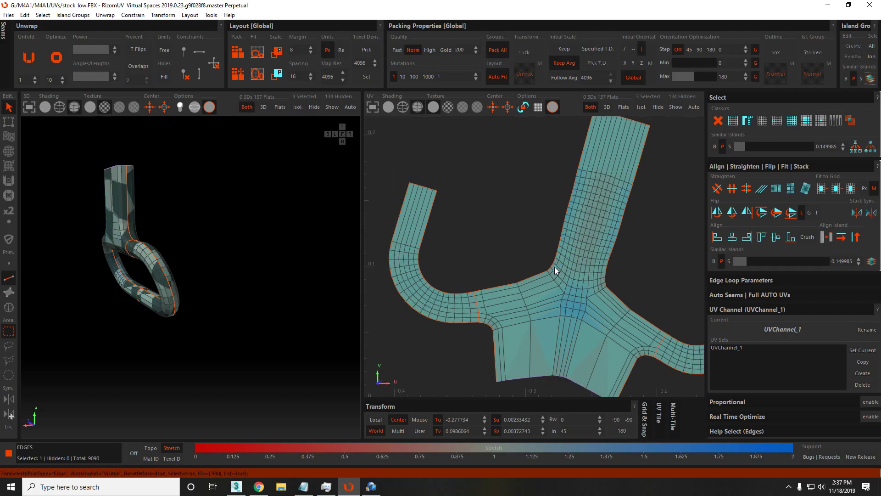
click(561, 269)
click(555, 272)
drag(552, 268, 605, 288)
key(c)
Optimize all four of the sling loop's separated islands.
scroll(598, 254, down, 5)
key(F4)
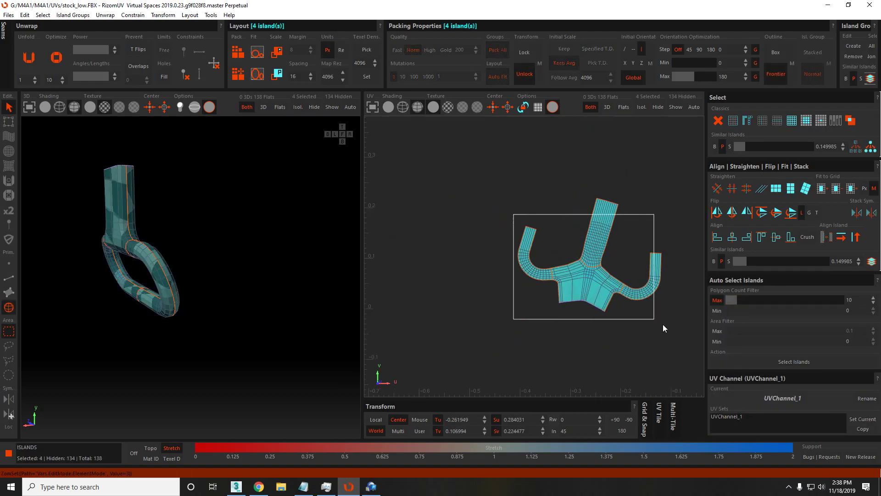
key(o)
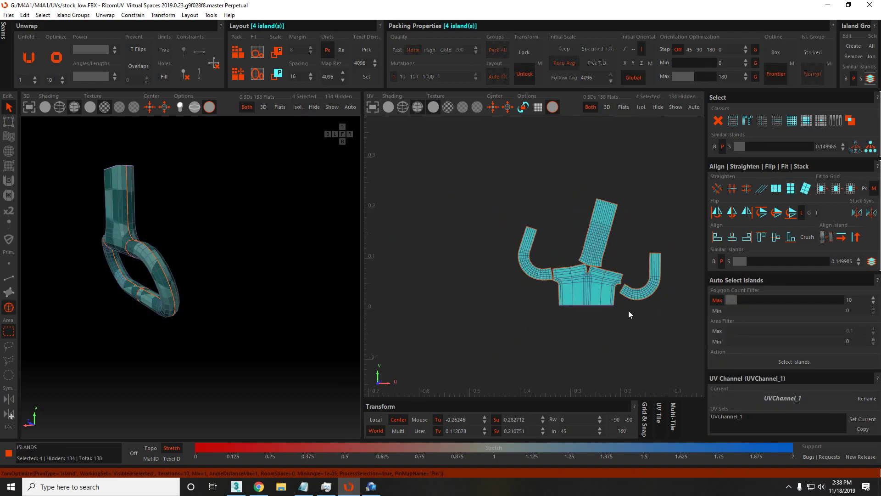
Shift the four islands sideways together and move the central body island clear below the other three.
scroll(597, 290, up, 2)
scroll(596, 289, down, 3)
drag(594, 288, 505, 309)
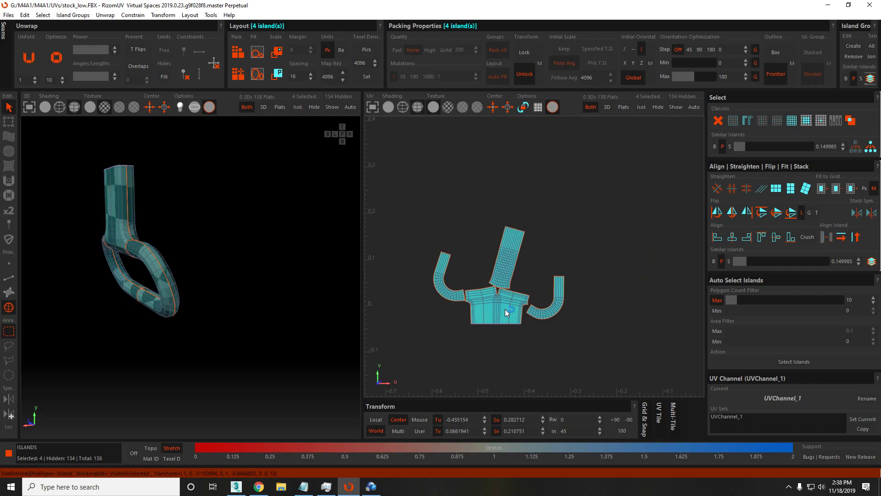
scroll(505, 310, up, 2)
click(503, 316)
scroll(501, 318, down, 1)
scroll(500, 320, up, 3)
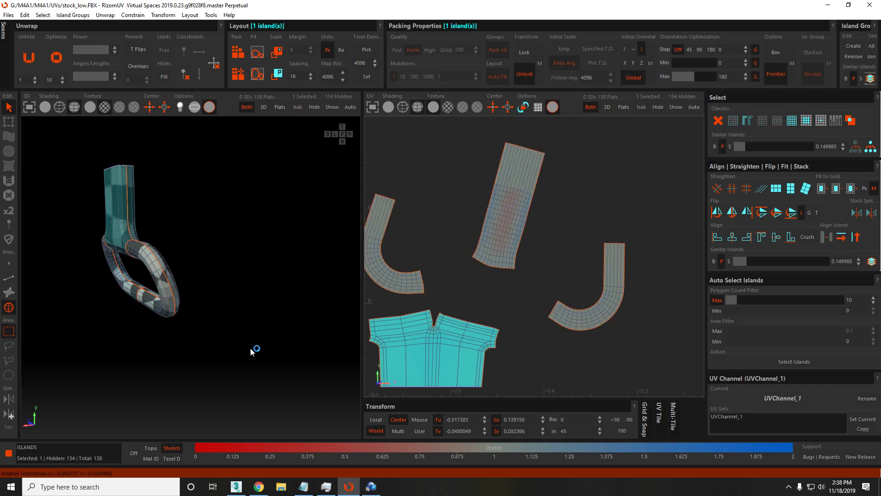
Examine the sling loop's 3D shape around the edges that form the notch in the central body island.
scroll(145, 269, up, 8)
scroll(216, 265, down, 5)
alt+drag(197, 266, 281, 367)
scroll(172, 268, up, 3)
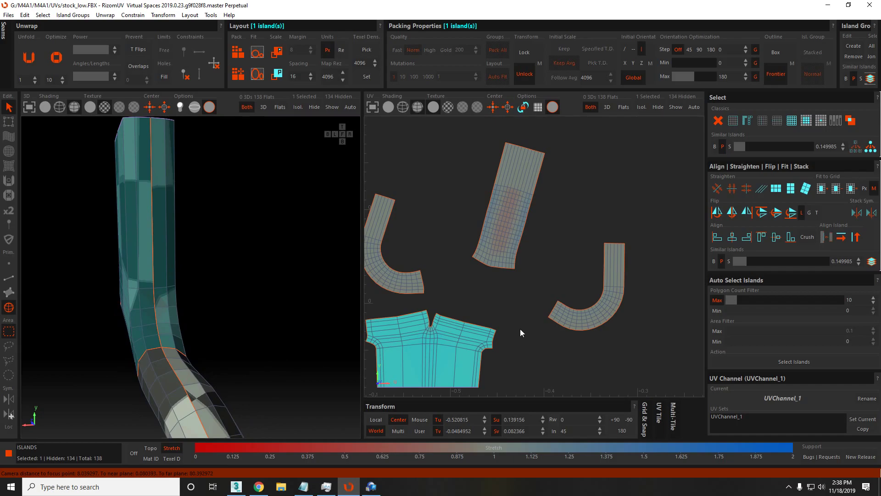
scroll(452, 296, up, 5)
key(F2)
click(436, 327)
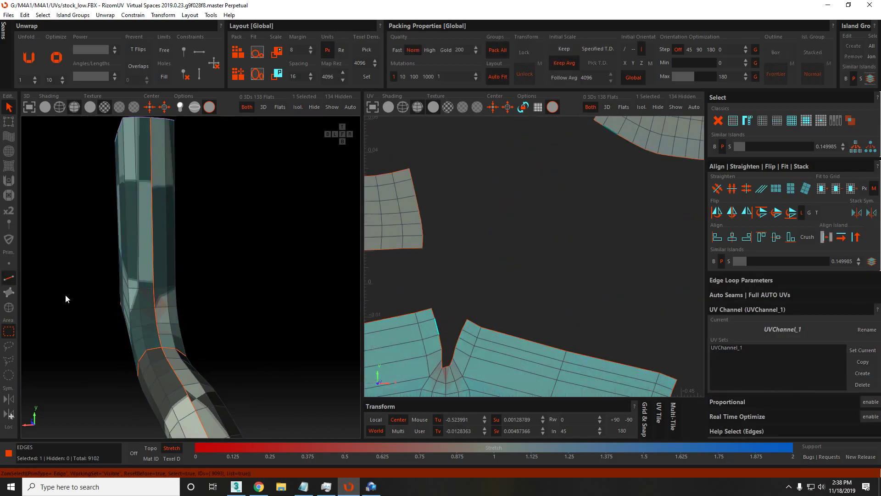
key(f)
alt+drag(173, 280, 231, 211)
scroll(207, 199, down, 5)
key(f)
scroll(239, 204, down, 5)
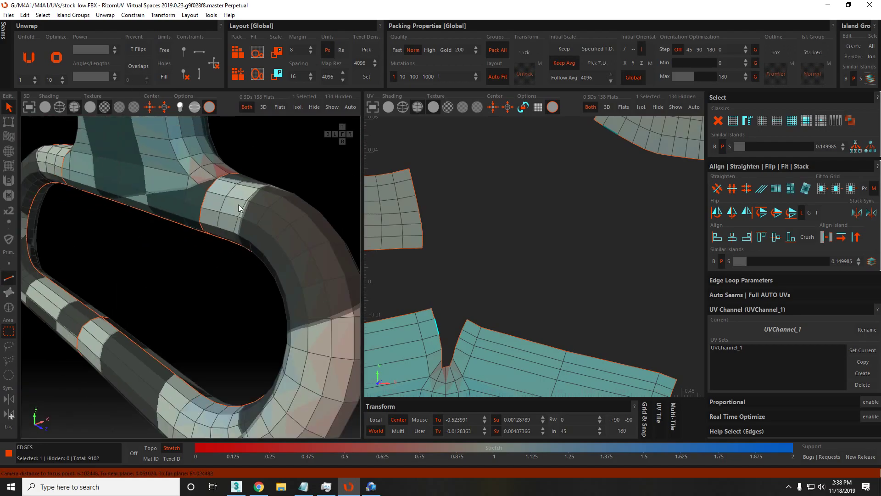
scroll(521, 317, down, 5)
Optimize the central body island again.
key(F4)
click(498, 342)
key(o)
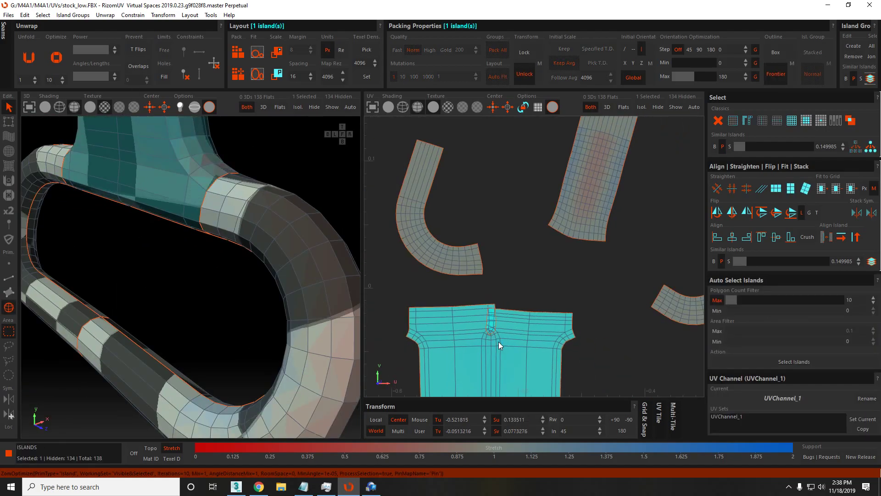
Try to cut the central body along the vertical edge loop in the middle of the stem's face and unfold the pieces, then undo it.
alt+drag(156, 234, 170, 216)
key(F2)
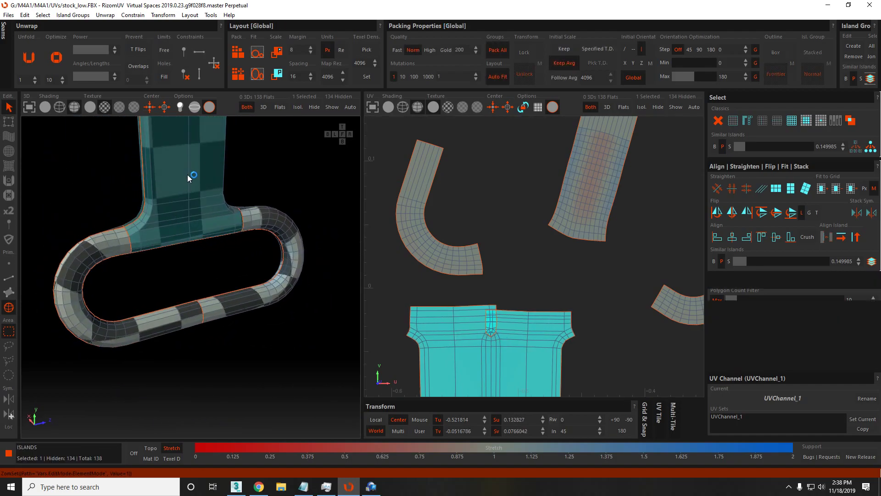
double_click(187, 175)
key(c)
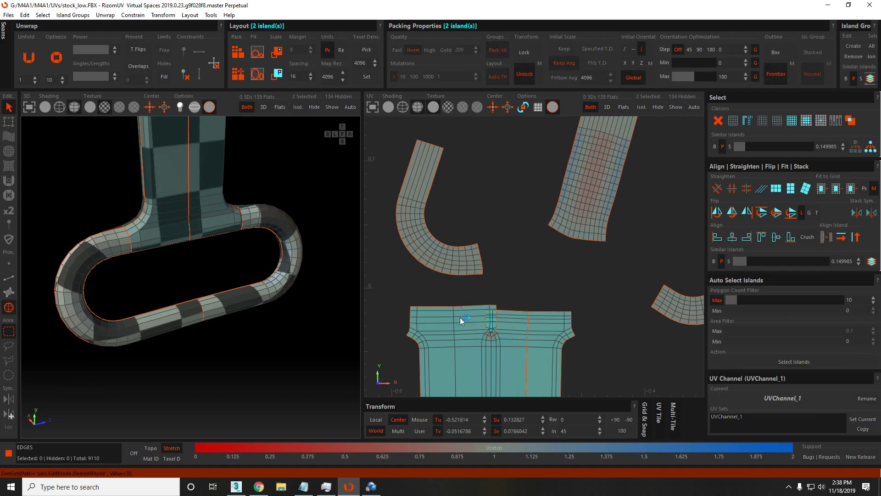
scroll(460, 314, down, 5)
key(F4)
drag(429, 315, 509, 353)
key(u)
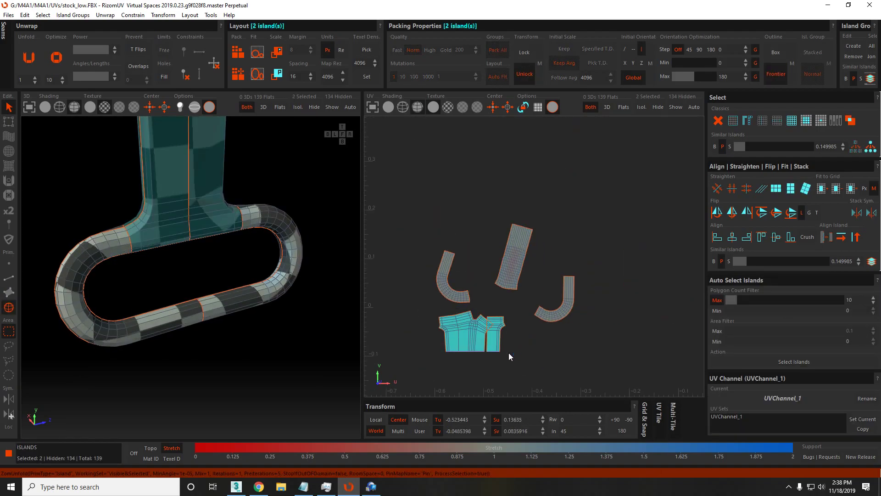
scroll(482, 337, up, 5)
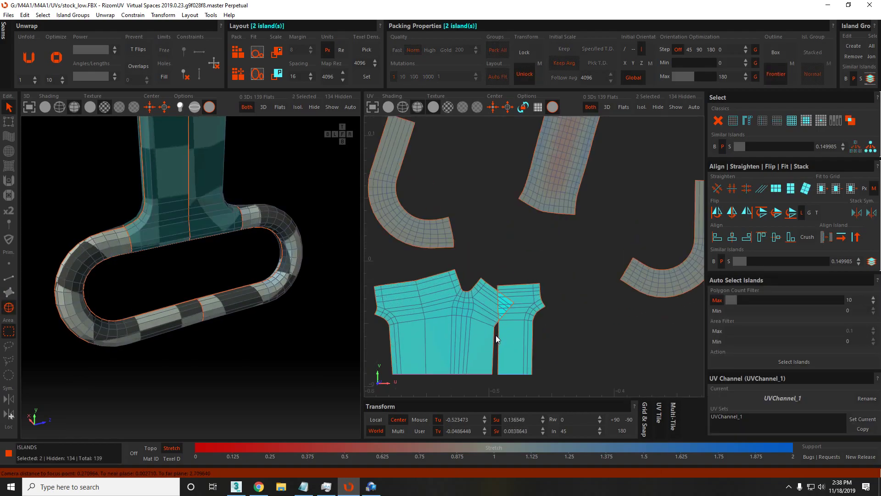
key(w)
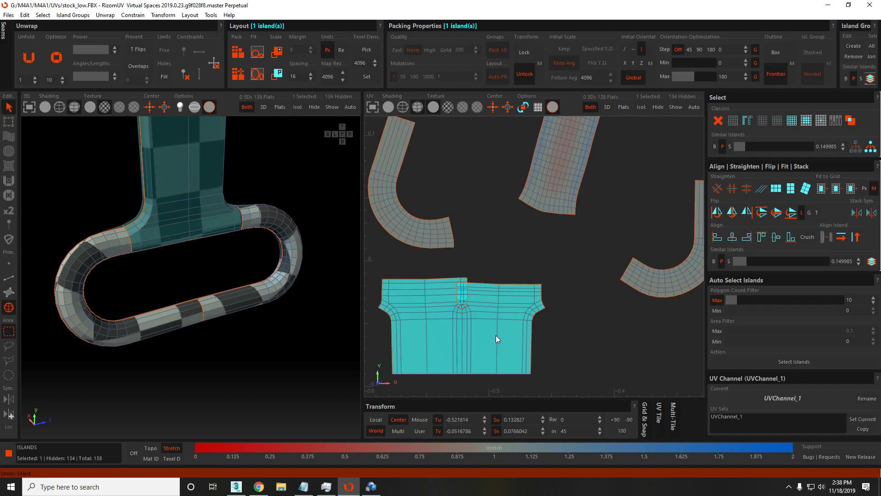
Cut the central body island into two halves along the vertical edge line running down from its notch.
scroll(496, 335, down, 3)
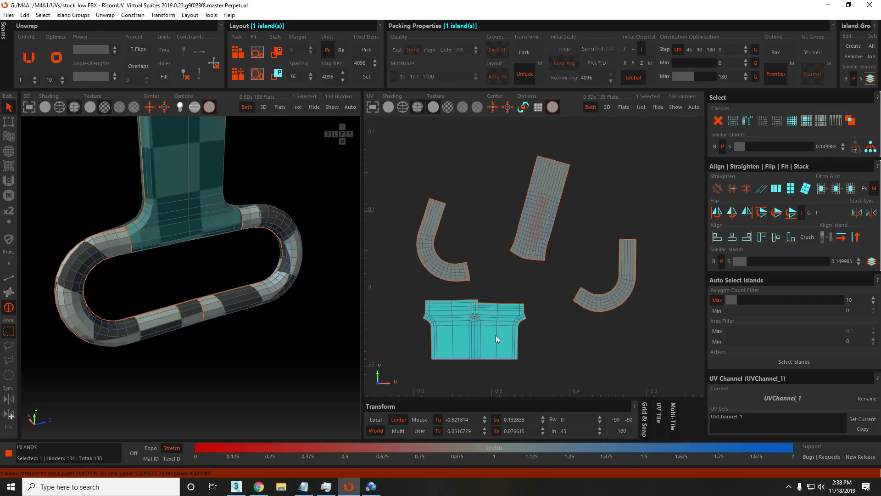
scroll(475, 324, up, 6)
scroll(477, 319, up, 3)
key(F2)
scroll(476, 322, up, 4)
click(471, 316)
scroll(473, 299, down, 5)
key(F4)
click(477, 257)
key(F2)
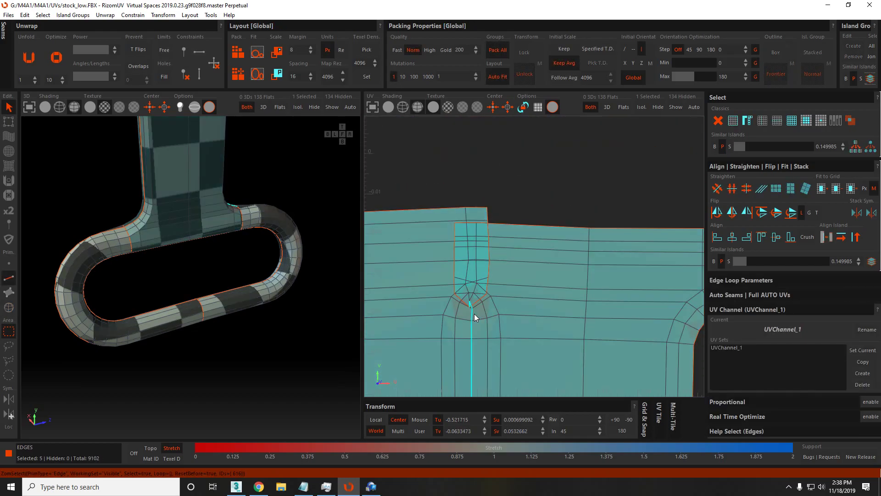
scroll(474, 322, down, 4)
Move the two stem halves apart in UV space and optimize each one.
key(F4)
click(504, 325)
scroll(546, 292, up, 4)
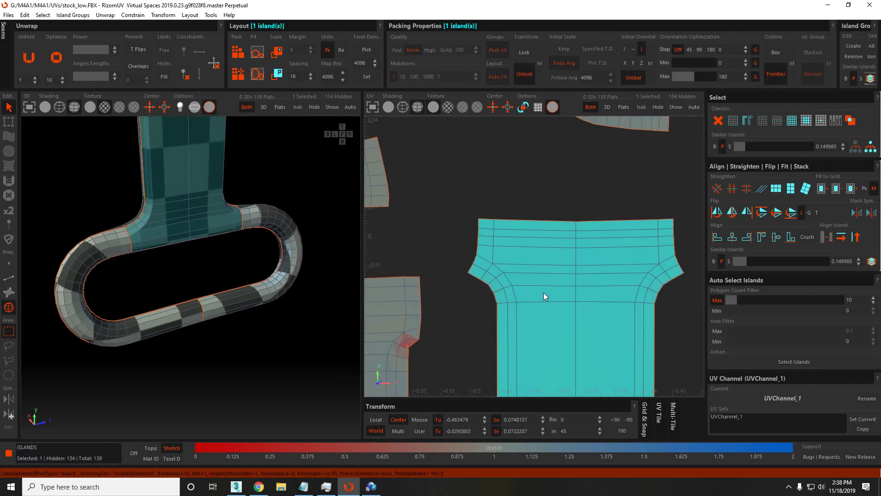
scroll(544, 293, down, 4)
click(485, 304)
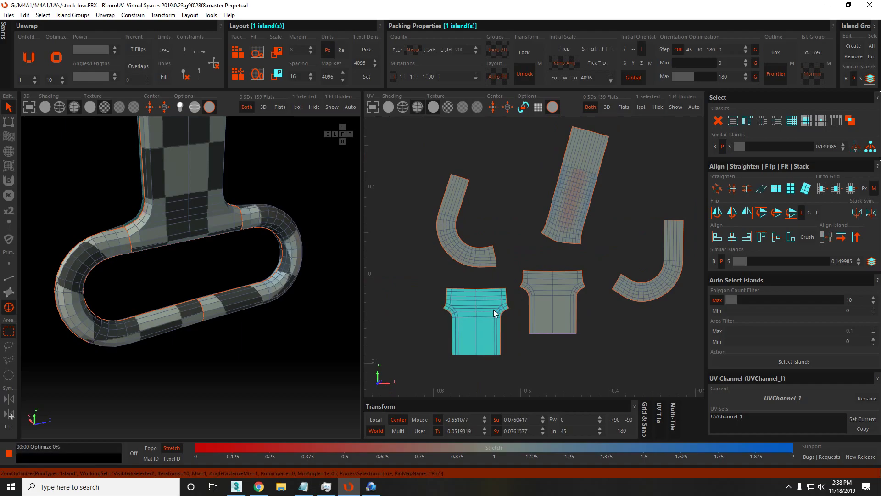
Move the long straight strip island clear of the others and vertically constrain its two long side borders.
scroll(475, 321, down, 3)
click(520, 260)
scroll(446, 252, up, 5)
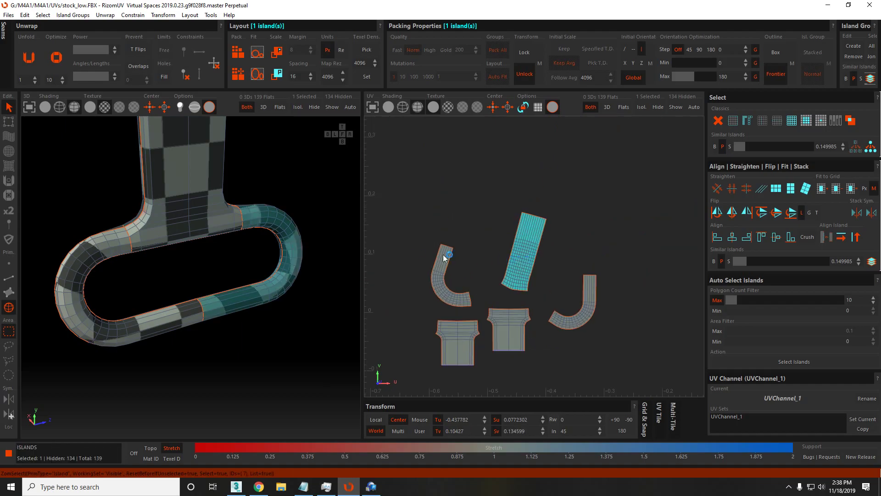
key(F2)
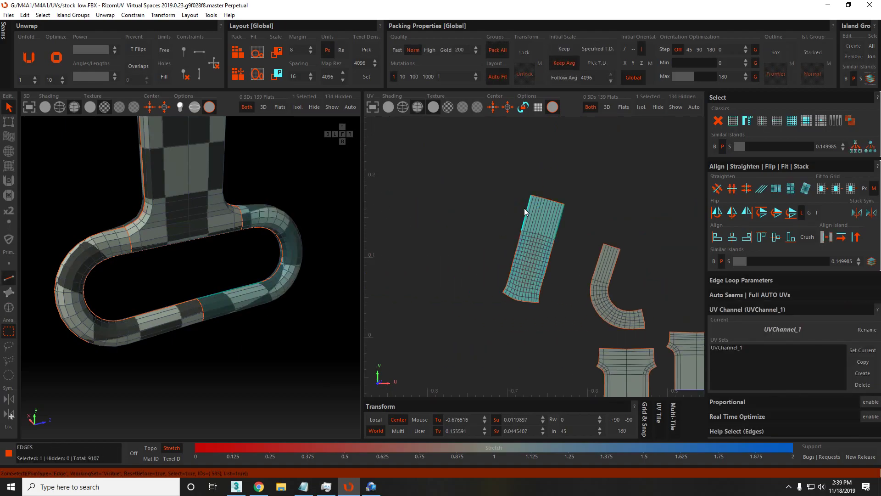
click(503, 288)
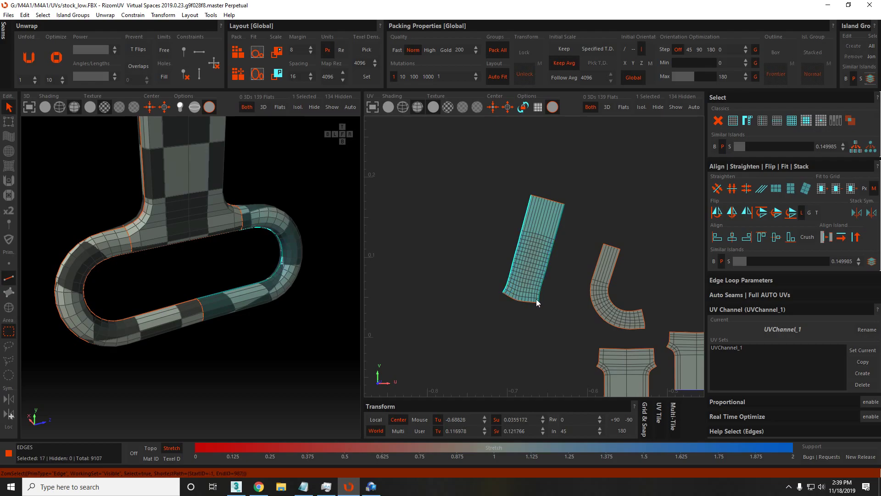
shift+click(564, 216)
key(v)
Horizontally constrain the short end borders of the straight strip island and optimize it.
click(557, 222)
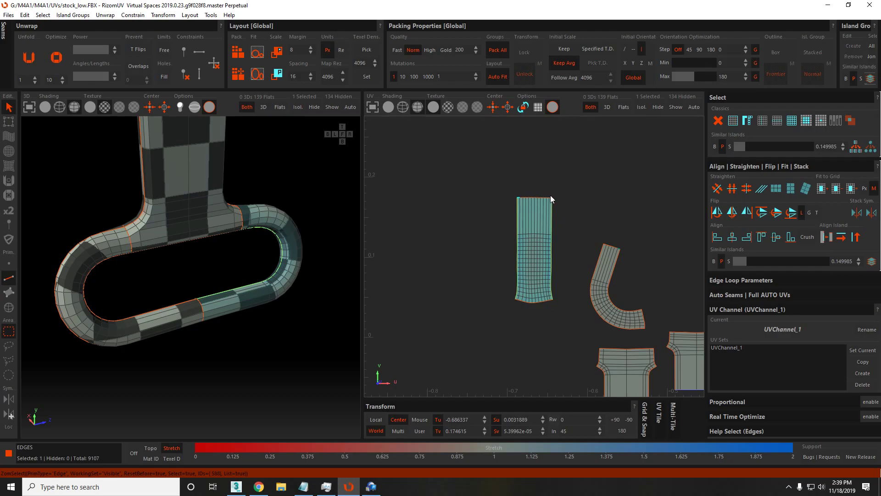
drag(550, 198, 532, 282)
click(519, 297)
click(516, 300)
click(536, 244)
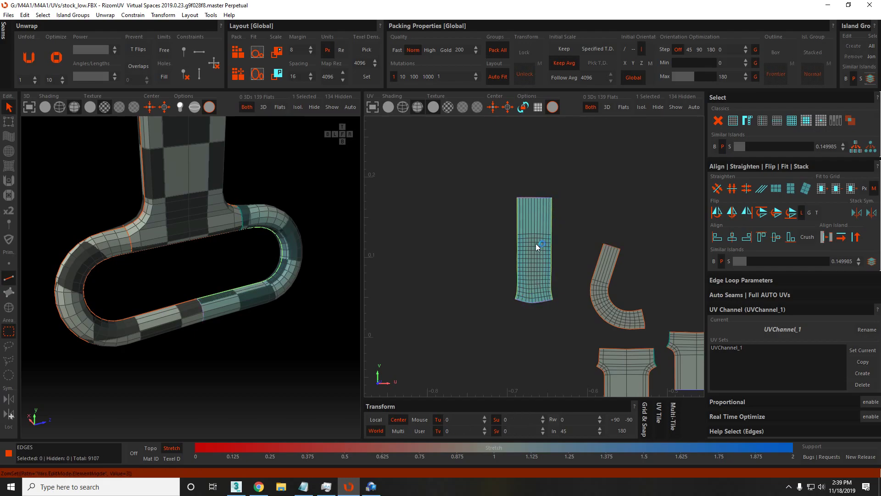
key(o)
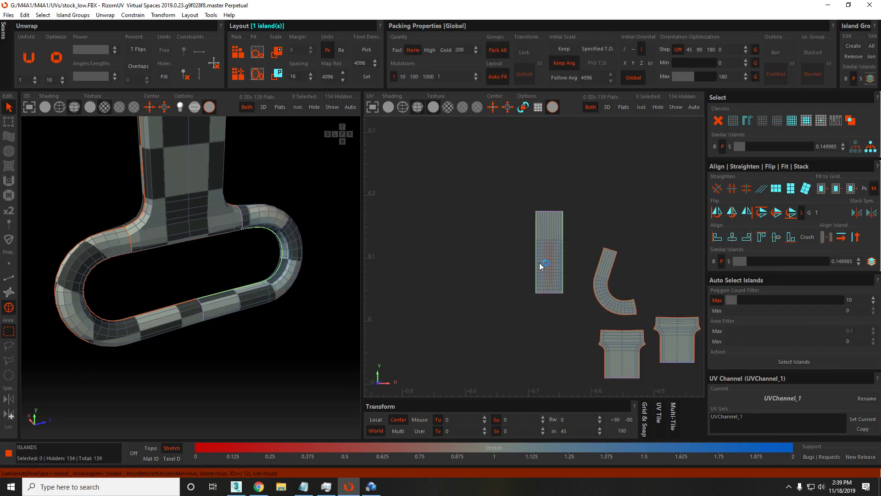
Straighten the curved arm island next to the finished strip into a vertical rectangular grid.
click(603, 266)
key(f)
key(F2)
click(464, 220)
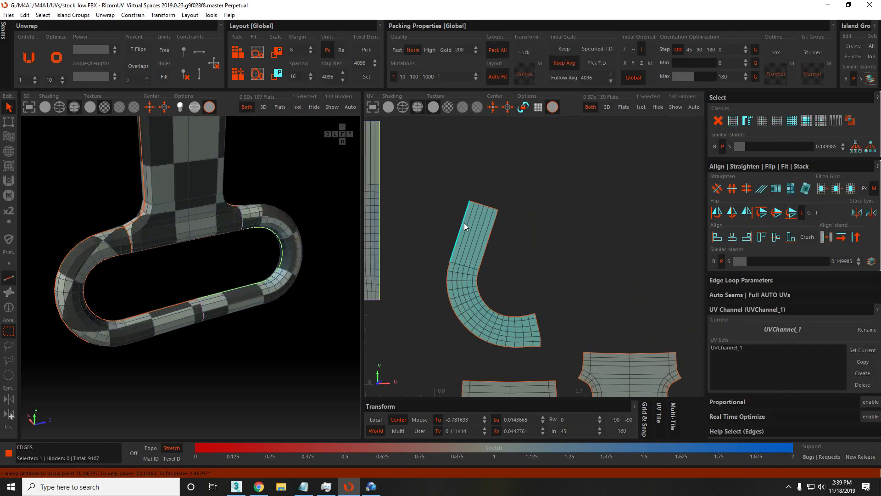
key(F4)
click(791, 189)
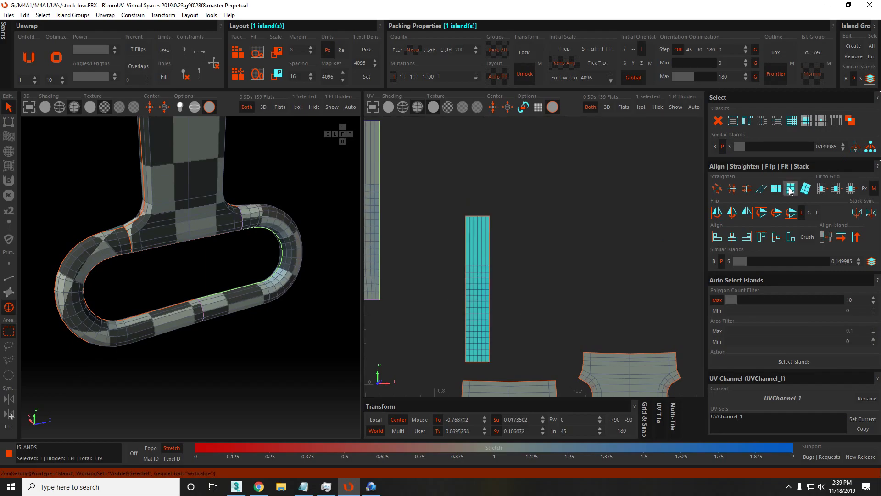
Vertically constrain both long side borders of the straightened arm island.
key(F2)
click(467, 360)
shift+click(490, 359)
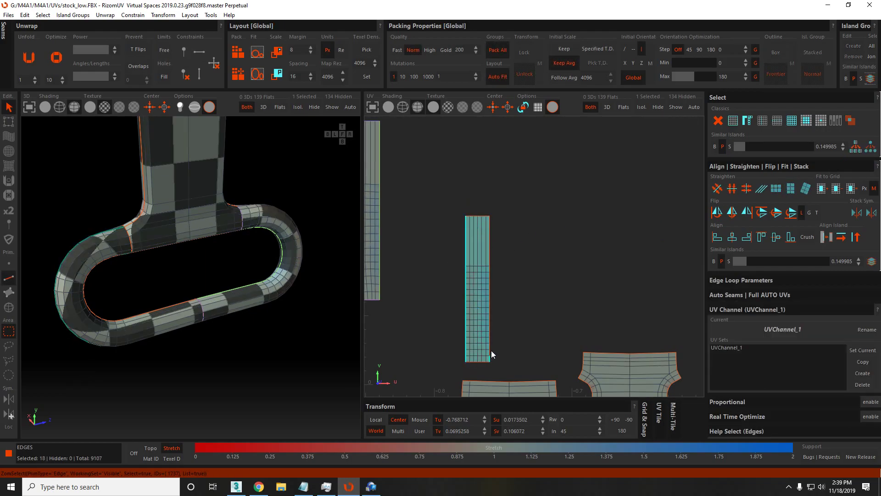
Horizontally constrain both short end borders of the straightened arm island and optimize it.
click(486, 216)
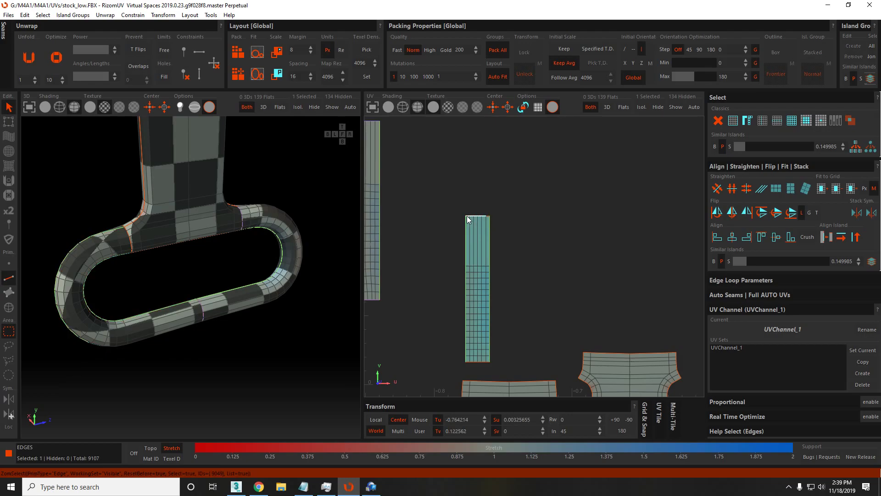
shift+click(489, 219)
key(h)
click(467, 364)
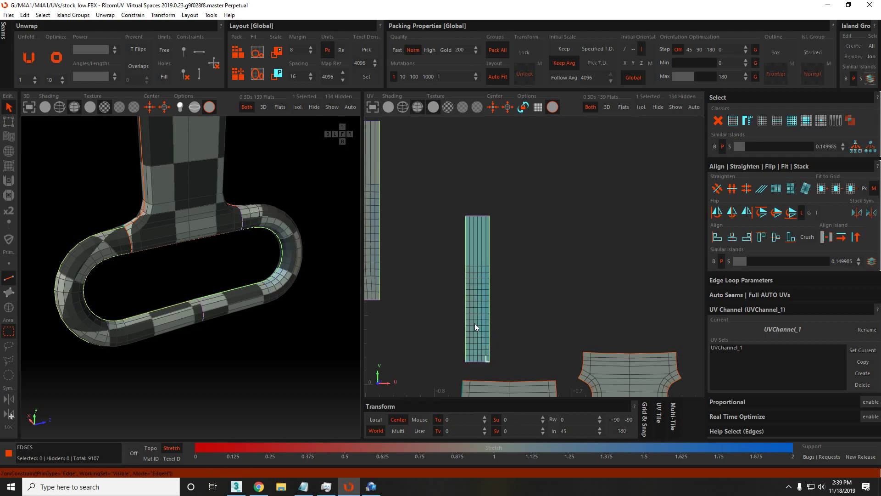
key(F4)
key(o)
Horizontally constrain the upper border of the stem half below the arm strip, vertically constrain its straight lower sides, and optimize it.
alt+drag(137, 260, 239, 222)
middle_drag(583, 351, 585, 277)
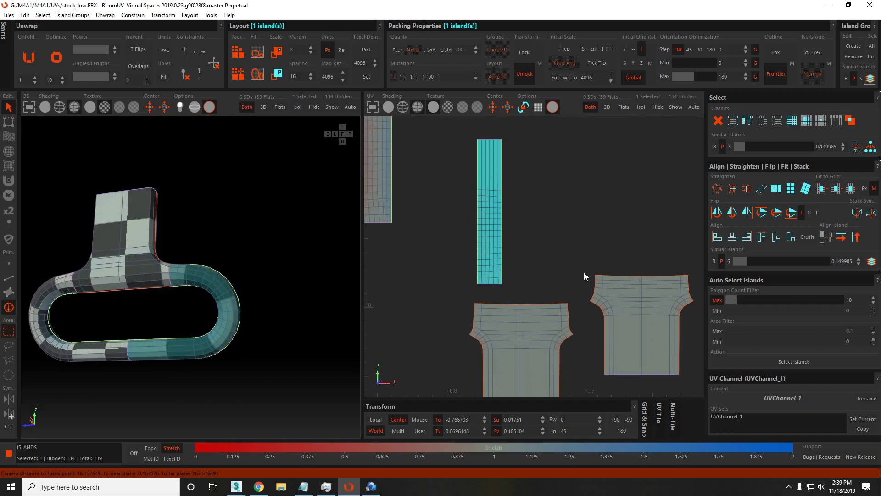
scroll(539, 326, down, 4)
scroll(521, 322, up, 3)
click(522, 322)
key(f)
key(F2)
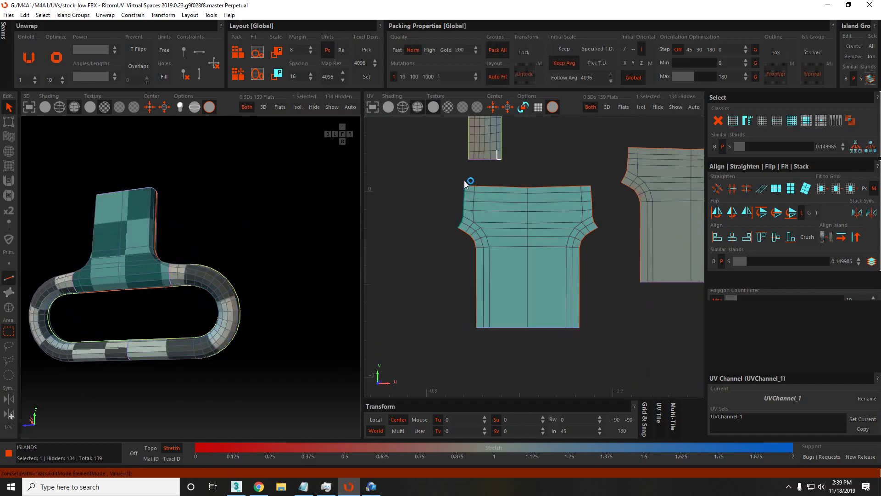
drag(469, 186, 565, 188)
key(ctrl+h)
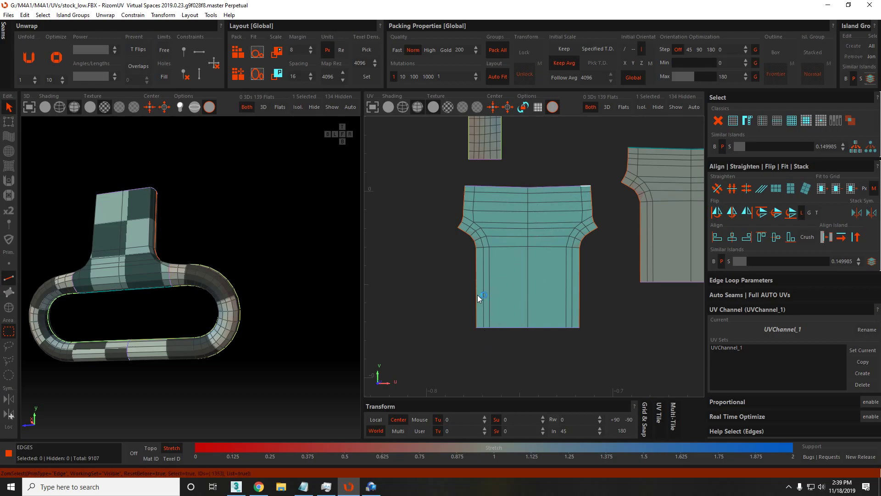
key(F4)
click(544, 258)
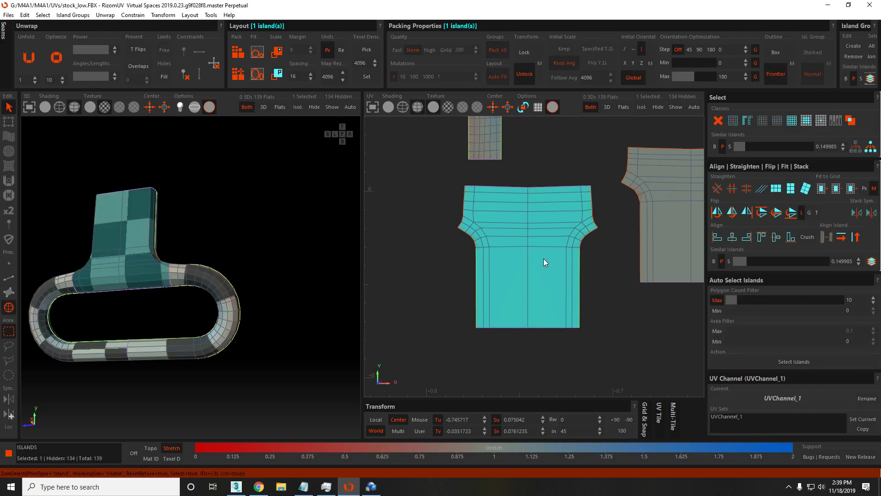
Vertically constrain both short upper side borders of the first stem half and optimize the island.
key(F2)
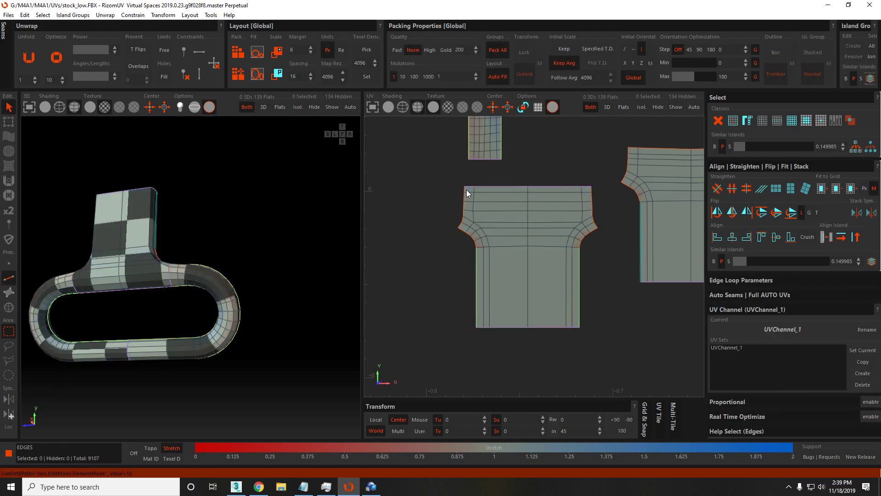
click(465, 207)
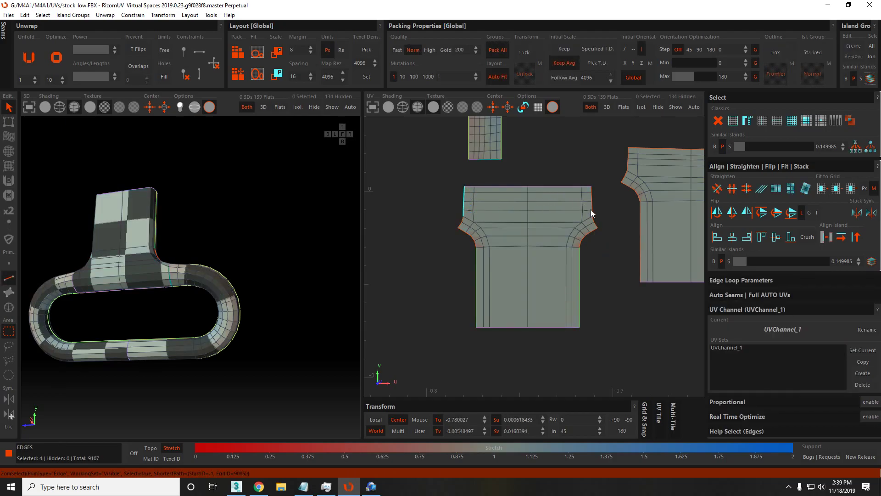
shift+click(590, 186)
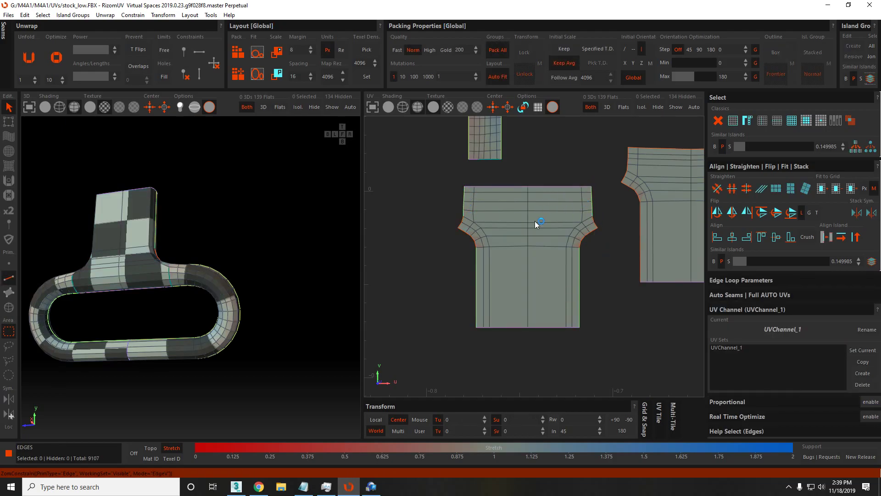
key(F4)
click(553, 231)
Vertically constrain the centre edge line of the first stem half and optimize the island again.
key(F2)
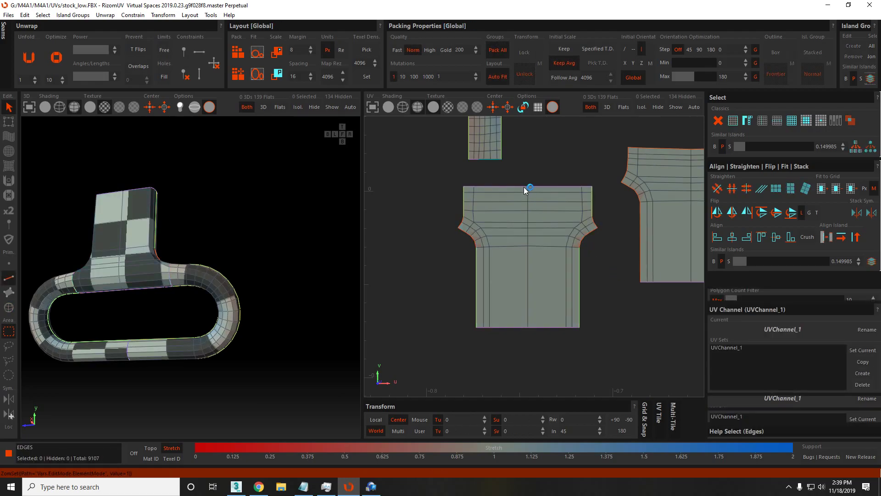
click(528, 189)
key(shift+v)
key(F4)
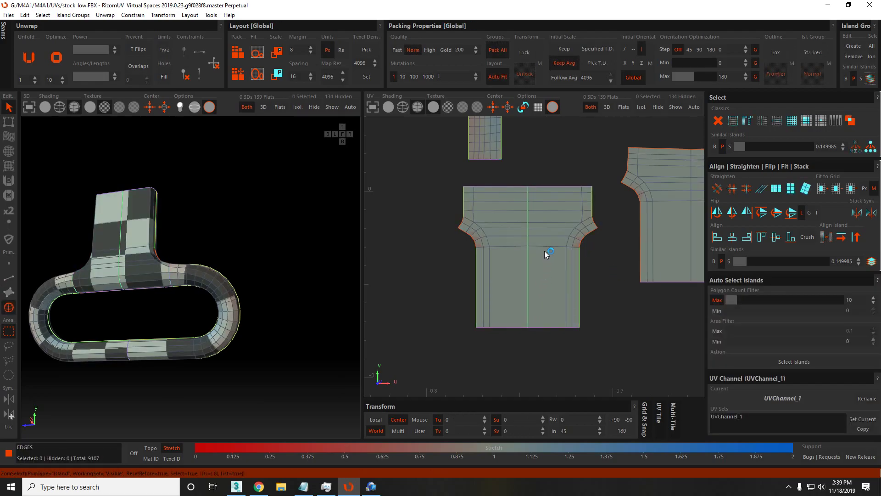
click(544, 251)
Move the finished stem half aside and vertically constrain the centre edge line of the second stem half.
scroll(544, 251, down, 3)
drag(494, 247, 600, 236)
scroll(600, 235, up, 3)
key(F2)
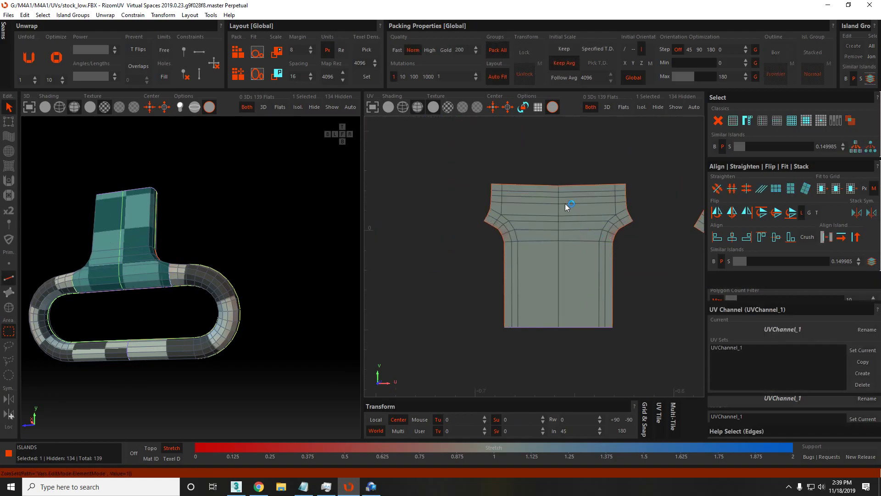
click(558, 189)
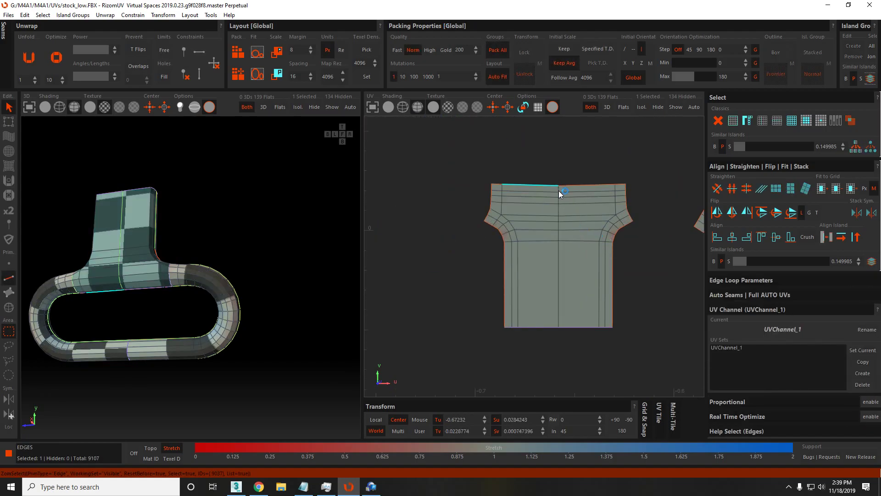
double_click(560, 306)
key(shift+v)
Vertically constrain both straight lower sides of the second stem half and horizontally constrain its upper border.
double_click(510, 262)
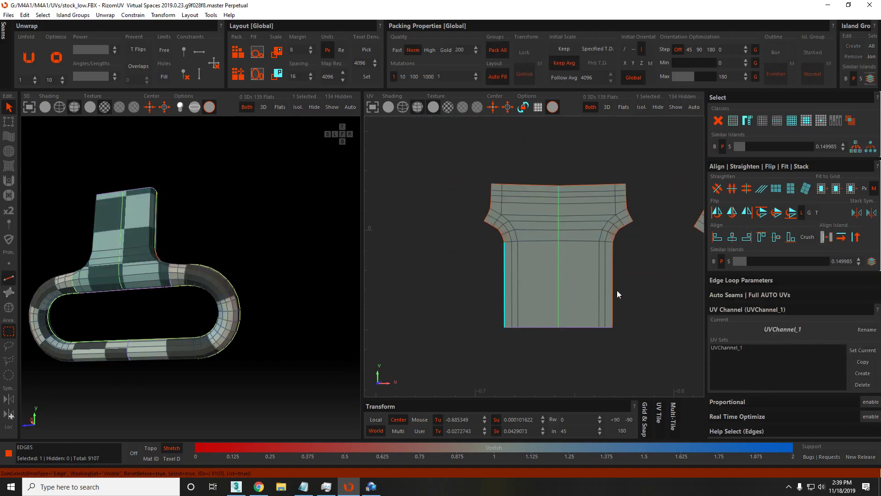
shift+double_click(614, 290)
key(shift+v)
double_click(500, 184)
key(shift+h)
Vertically constrain both short upper side borders of the second stem half and optimize the island.
double_click(491, 190)
shift+double_click(629, 201)
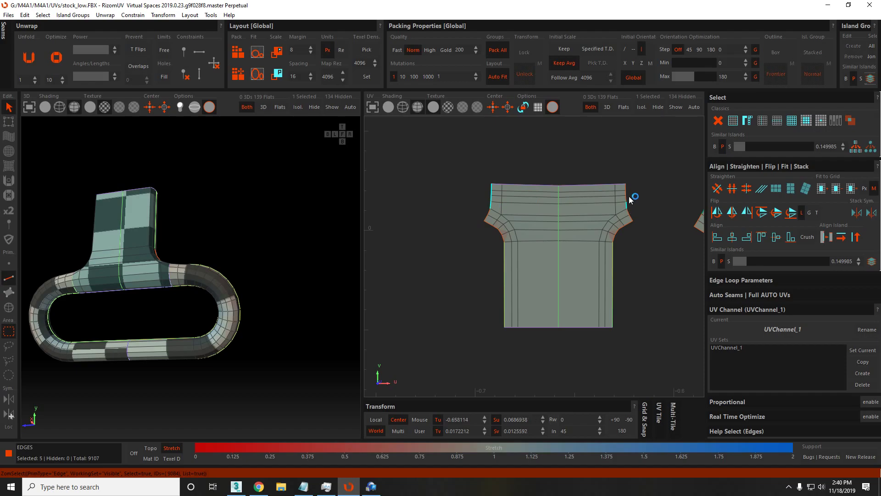
key(shift+v)
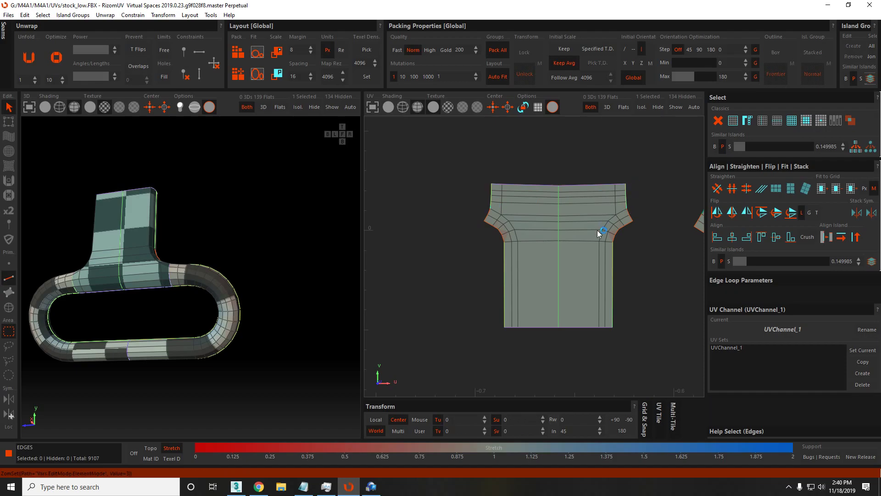
key(F4)
click(597, 230)
key(o)
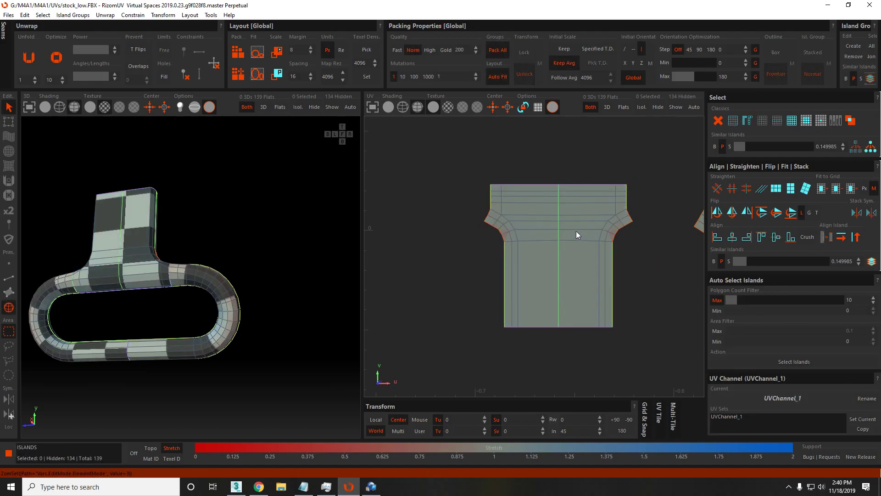
Move the second stem half beside the first finished stem half.
scroll(574, 230, down, 4)
scroll(561, 229, up, 1)
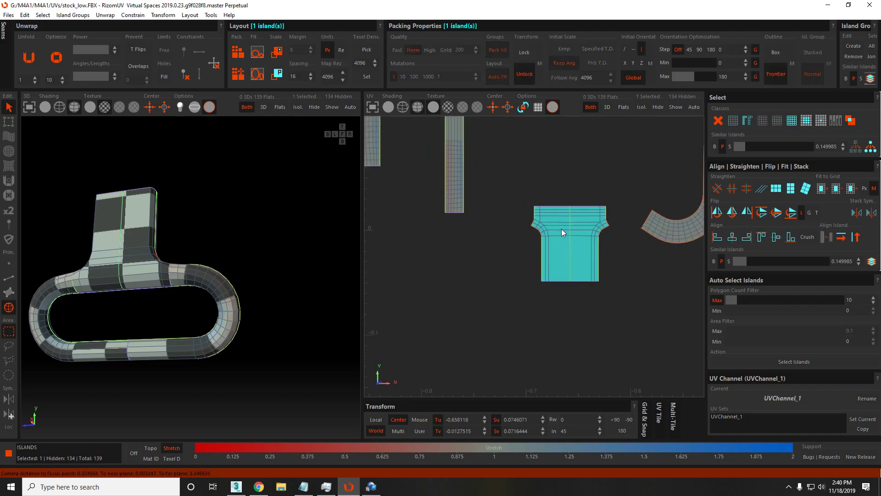
scroll(562, 228, down, 3)
drag(566, 228, 450, 223)
click(574, 216)
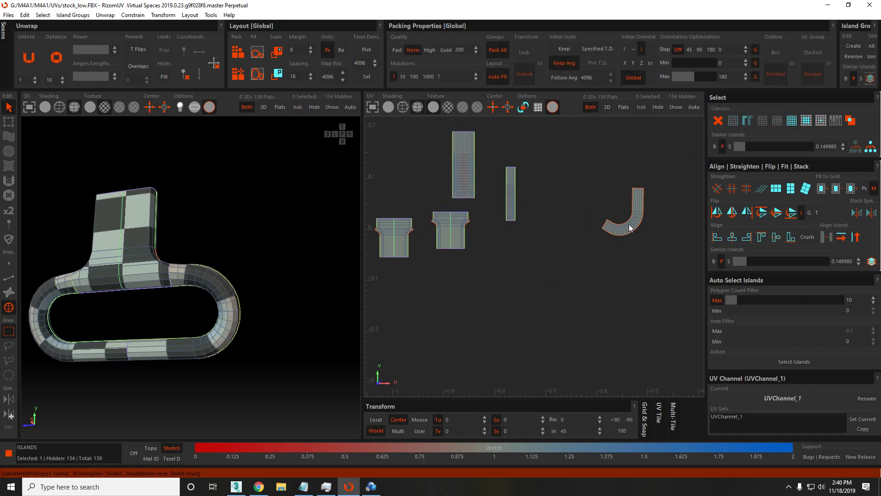
Straighten the remaining curved, J-shaped arm island into a vertical rectangular grid.
scroll(640, 219, up, 3)
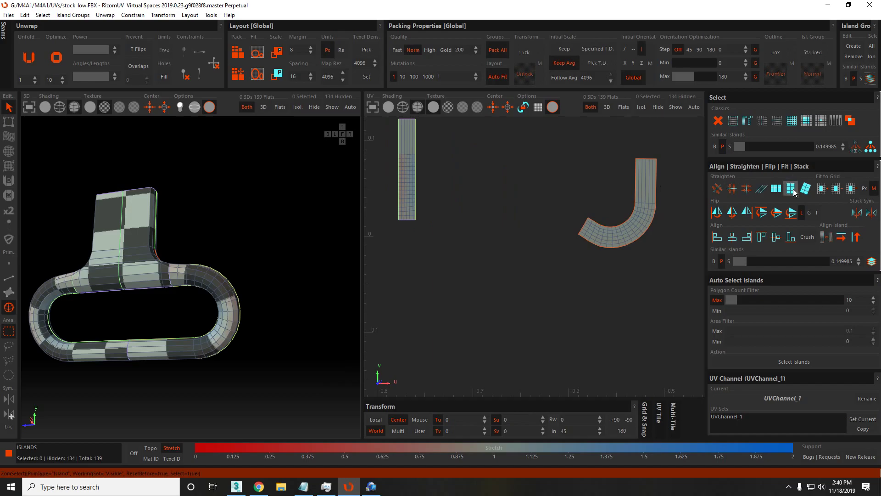
click(652, 180)
click(791, 188)
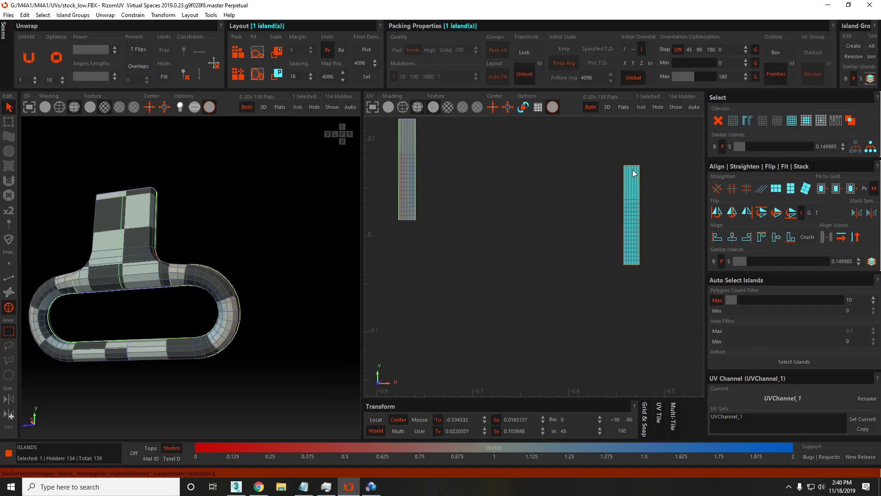
Vertically constrain both long side borders of the newly straightened arm island.
key(F2)
click(624, 172)
click(625, 274)
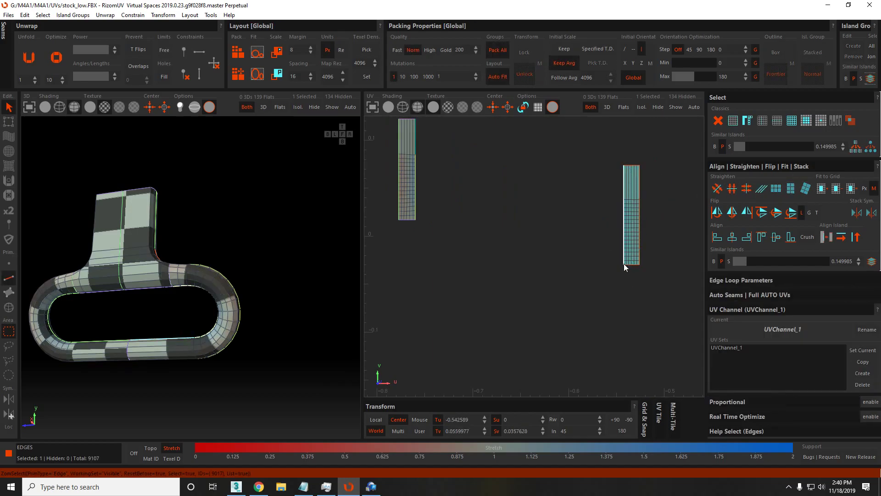
click(623, 211)
key(v)
click(634, 209)
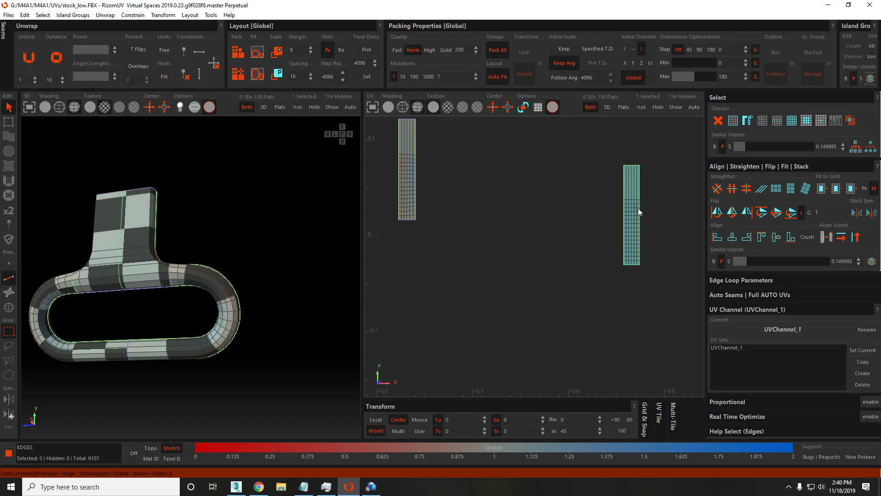
Horizontally constrain both short end borders of the second arm island and optimize it.
key(F4)
click(635, 202)
scroll(635, 202, up, 3)
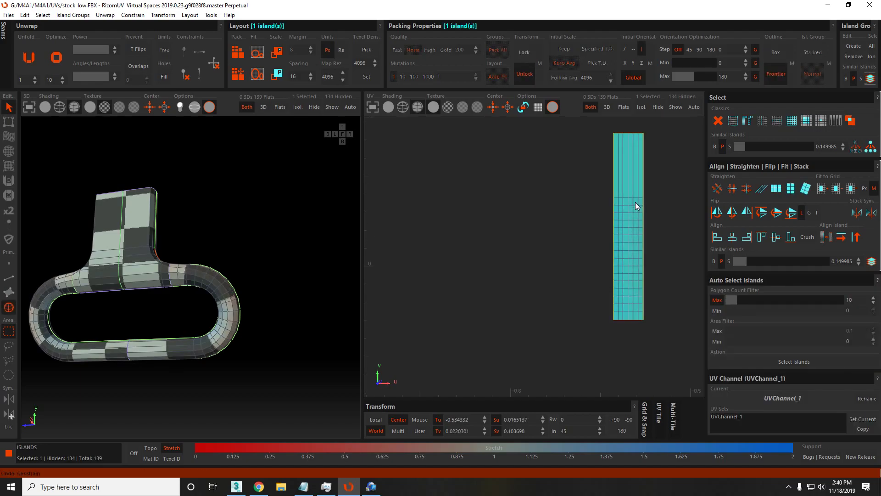
key(F2)
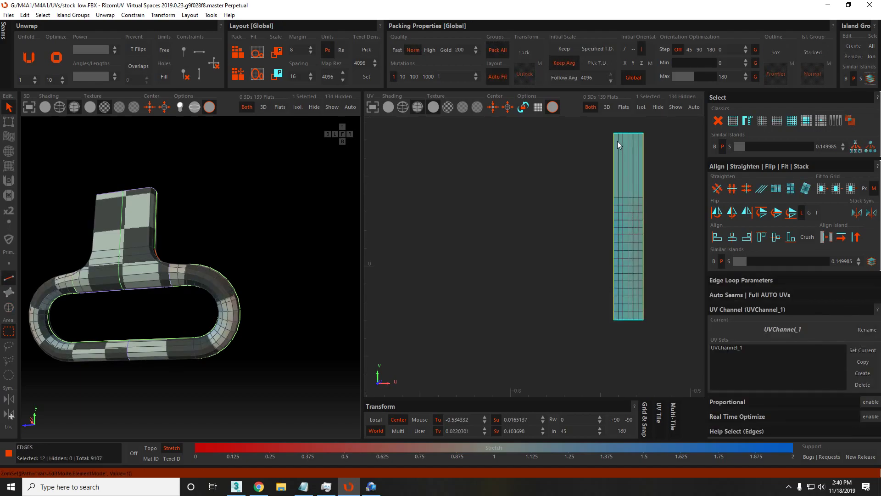
key(F4)
key(o)
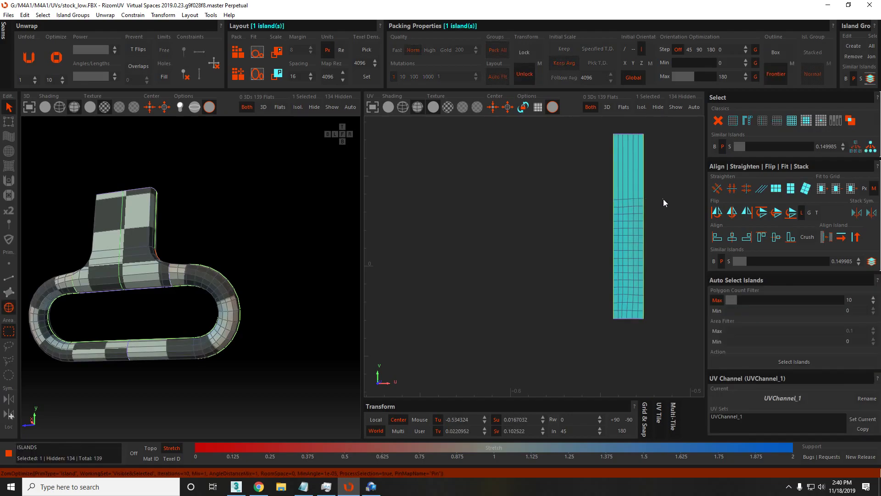
click(663, 200)
click(640, 207)
Unhide all islands of the stock and save the UVs as stock_low_out.FBX.
scroll(638, 207, down, 5)
click(474, 181)
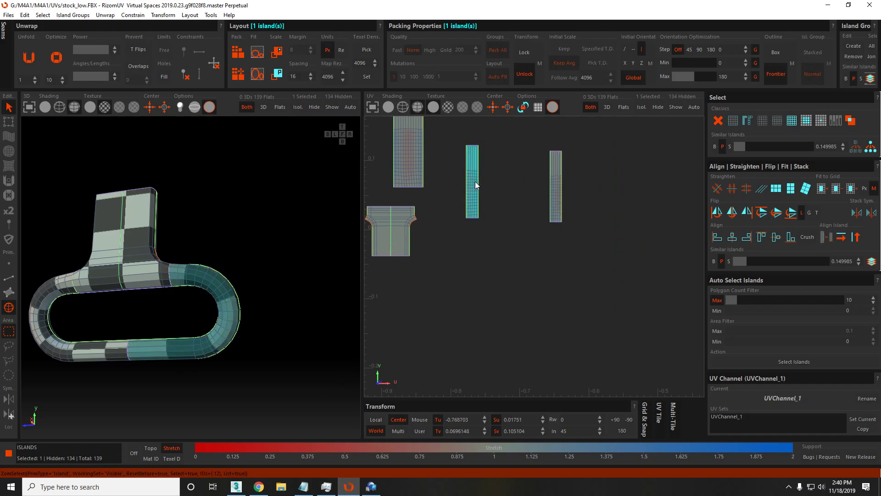
scroll(478, 183, down, 4)
middle_drag(478, 184, 582, 188)
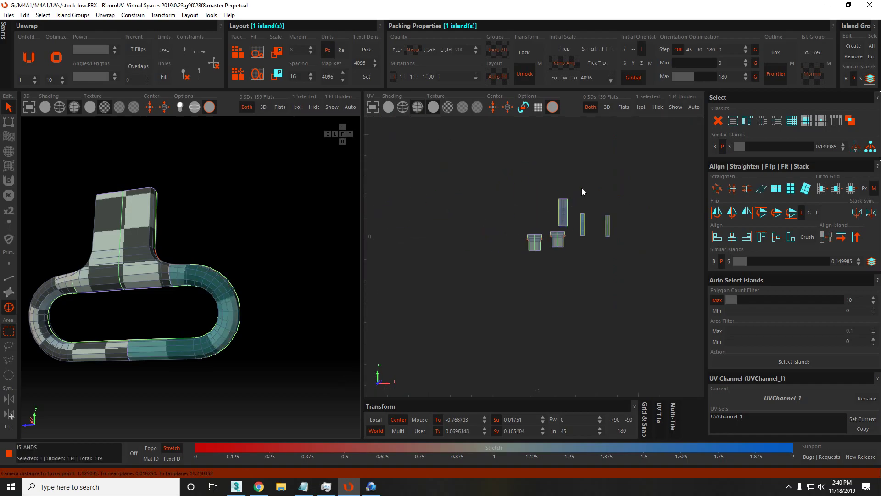
click(590, 186)
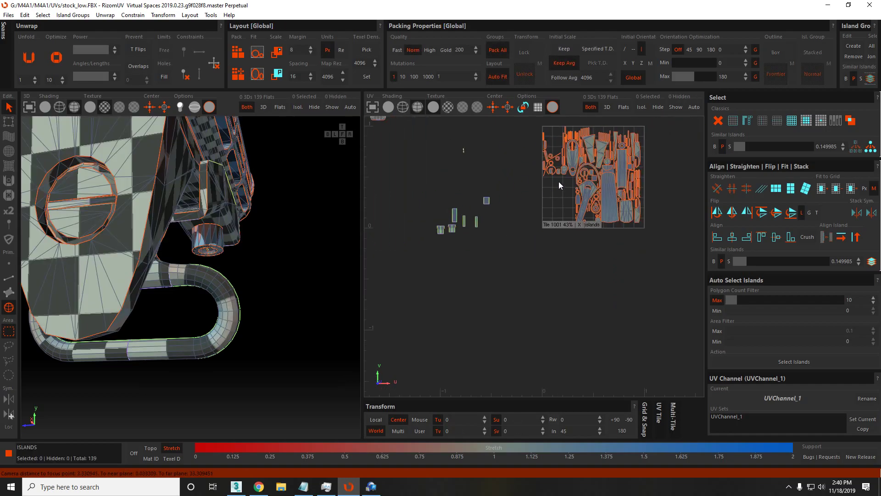
scroll(558, 181, up, 5)
click(586, 206)
scroll(585, 206, down, 5)
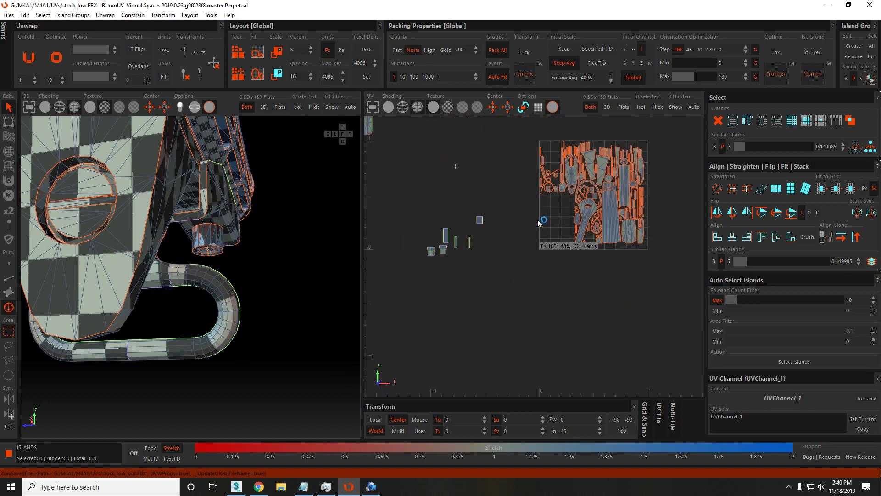
Move the large tapered tube island out of the packed tile and isolate it in the 3D view.
drag(611, 221, 516, 287)
key(f)
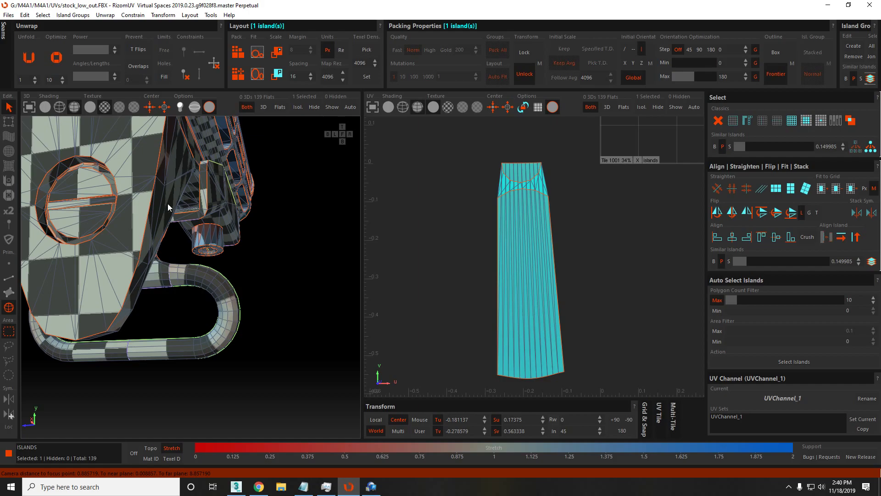
key(f)
key(i)
middle_drag(218, 218, 136, 266)
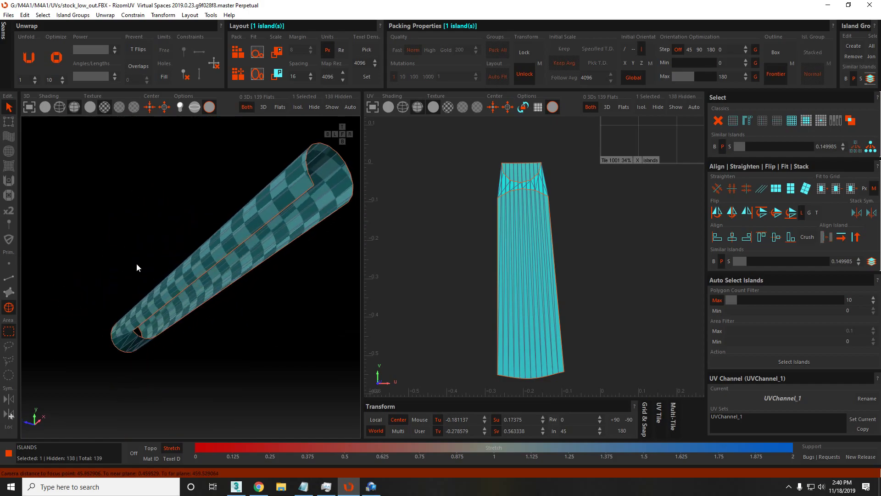
Cut the lengthwise edge across the closed end section of the tube and unfold and optimize the island.
scroll(139, 263, up, 5)
key(F2)
click(95, 254)
key(F4)
click(530, 236)
key(u)
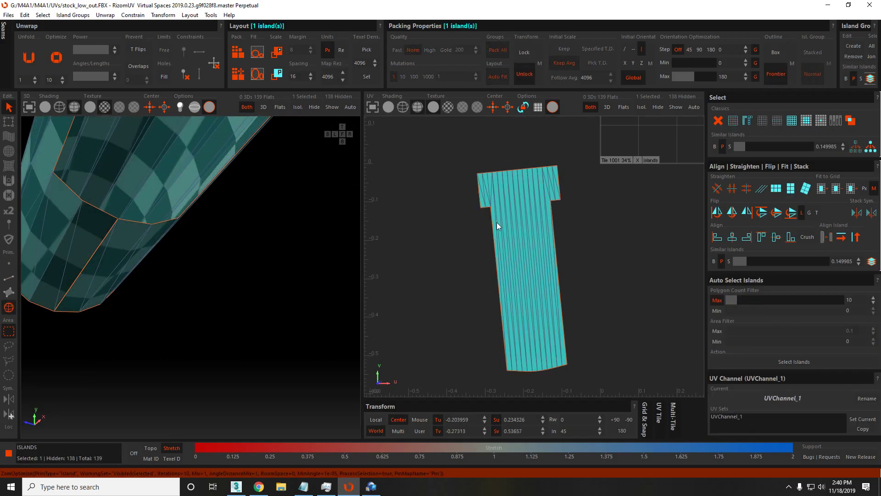
Vertically constrain the left side of the tube island's wide end section and the long sides of its body.
key(F2)
click(480, 193)
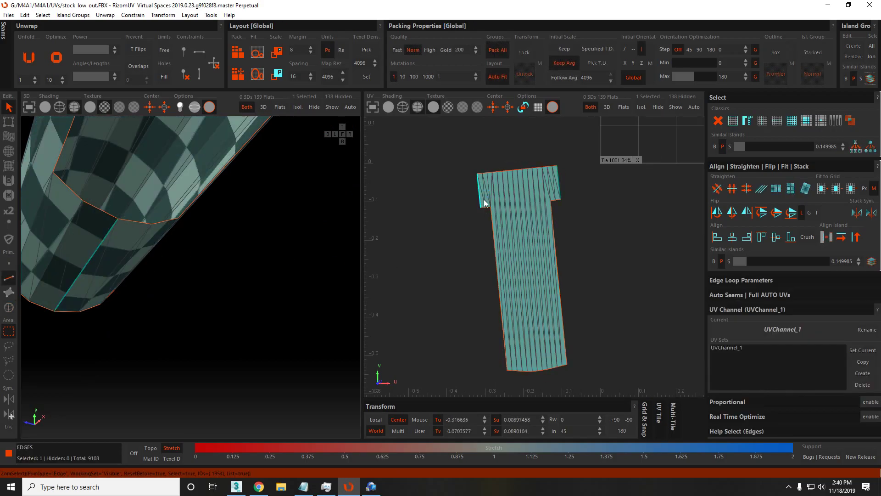
key(v)
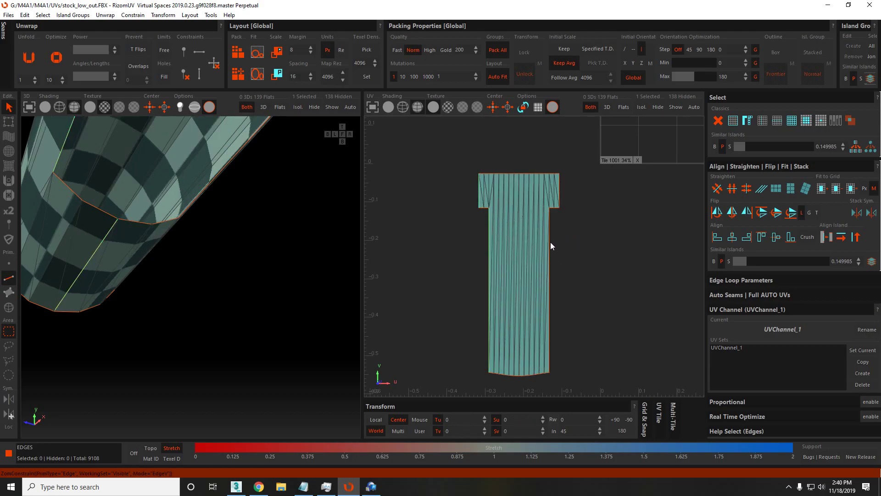
scroll(516, 210, up, 3)
Horizontally constrain the left ledge and upper border of the tube island's wide section, and vertically constrain that section's right side.
click(504, 237)
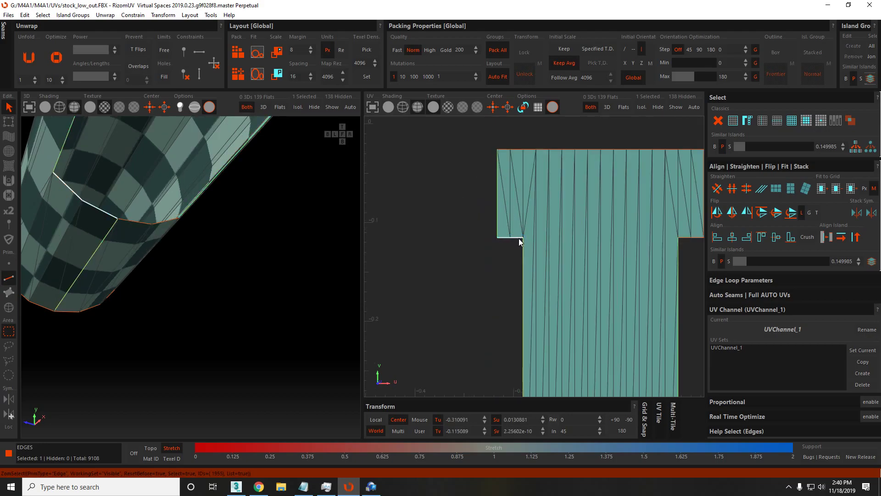
key(h)
scroll(527, 149, down, 3)
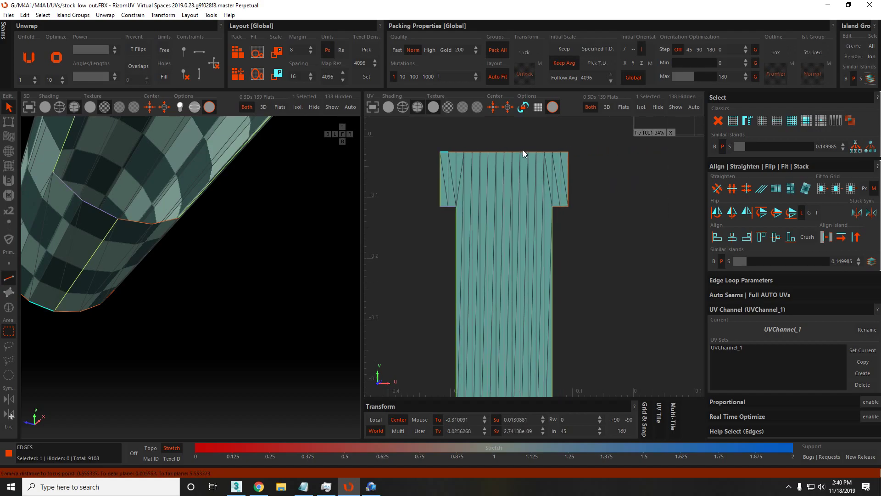
click(545, 161)
key(v)
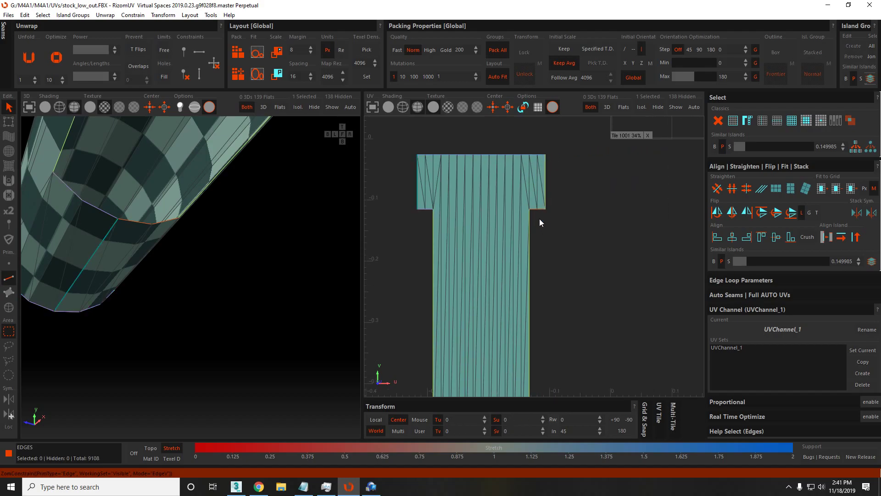
Horizontally constrain the right ledge and curved lower border of the tube island.
scroll(544, 213, down, 3)
scroll(506, 246, up, 2)
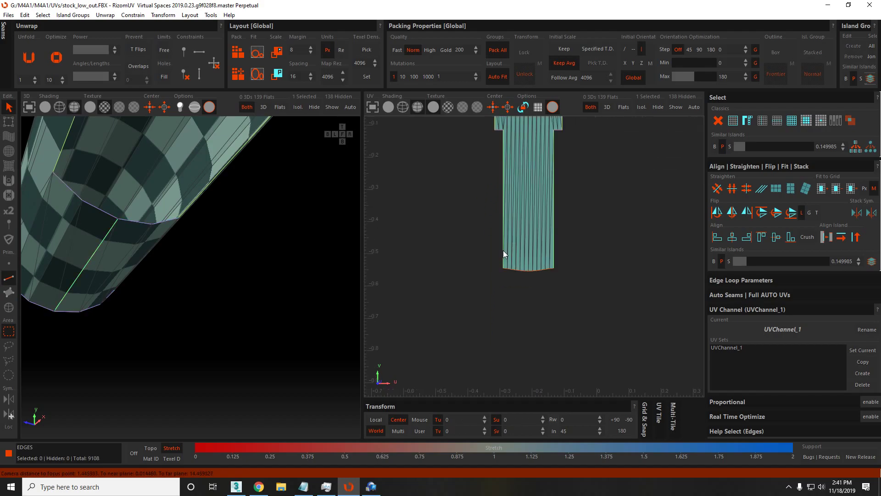
key(F4)
click(542, 215)
scroll(543, 214, down, 5)
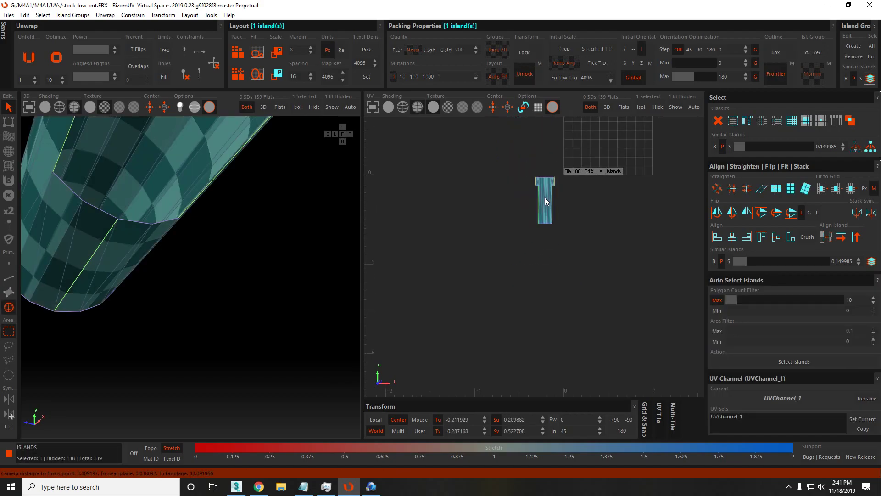
key(ctrl+z)
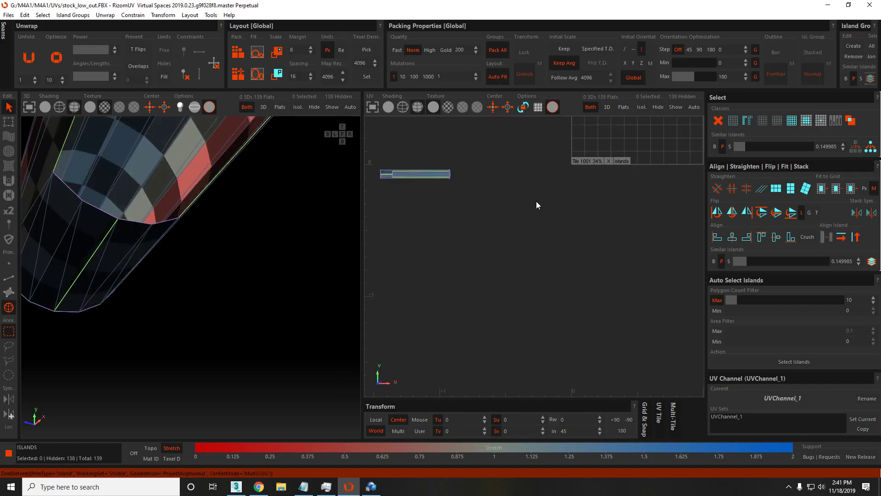
Show all hidden islands and move the tapered, notched island out of the UV tile to its left.
scroll(536, 201, down, 5)
key(ctrl+z)
key(shift+h)
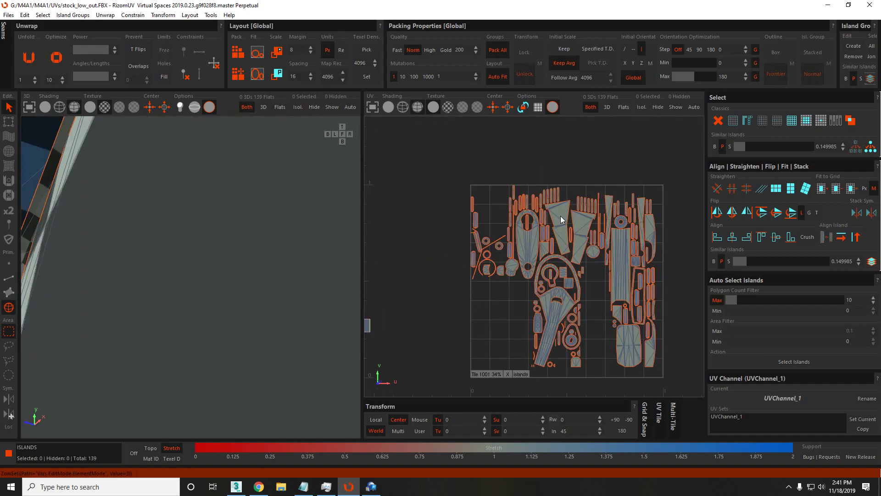
click(561, 217)
drag(561, 217, 475, 310)
Align the tapered island to its top edge and horizontally constrain its top and bottom edges.
key(F2)
click(477, 269)
key(h)
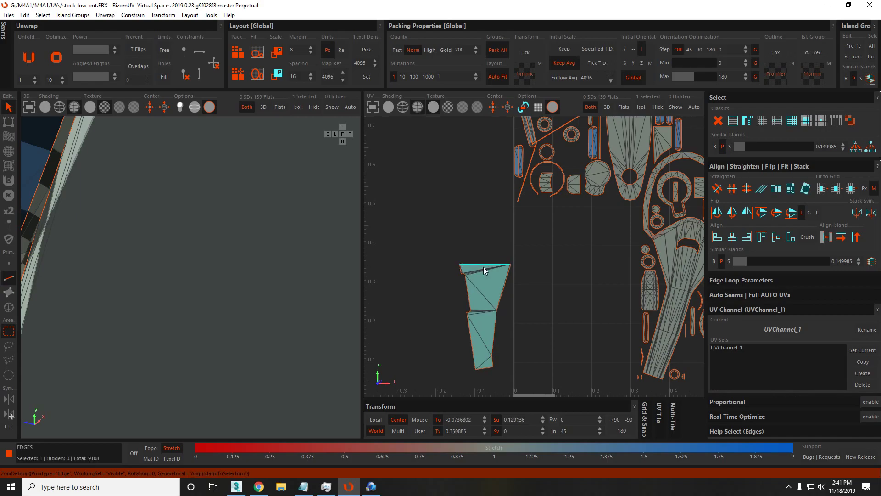
scroll(470, 282, up, 4)
click(470, 318)
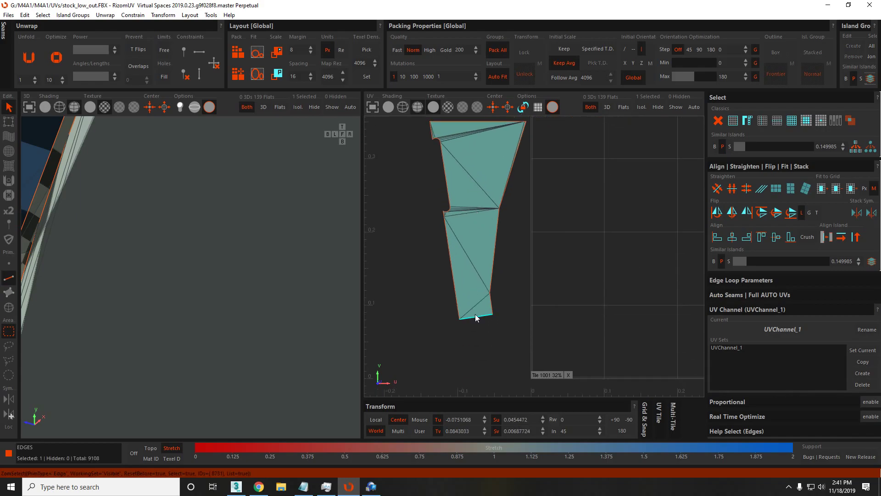
scroll(459, 272, down, 3)
scroll(461, 250, up, 1)
Vertically constrain the short left edges and lower left side of the tapered island and optimize it.
click(440, 209)
click(444, 218)
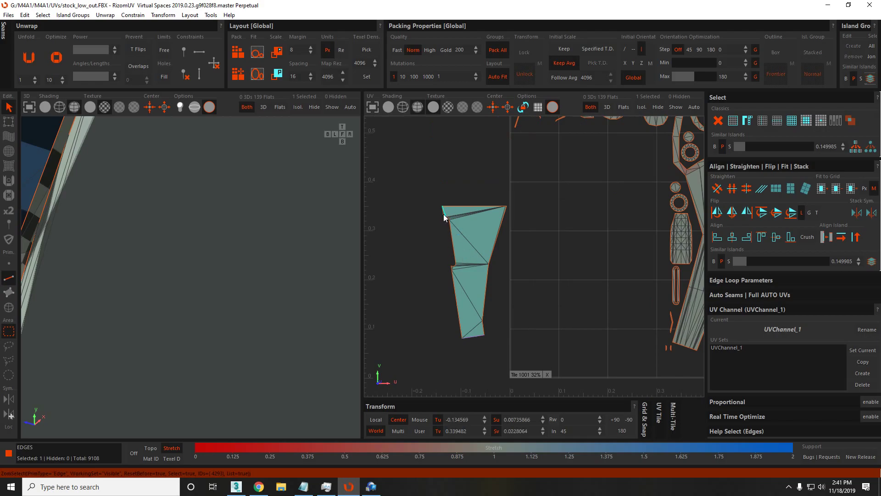
scroll(451, 274, up, 2)
scroll(454, 256, down, 1)
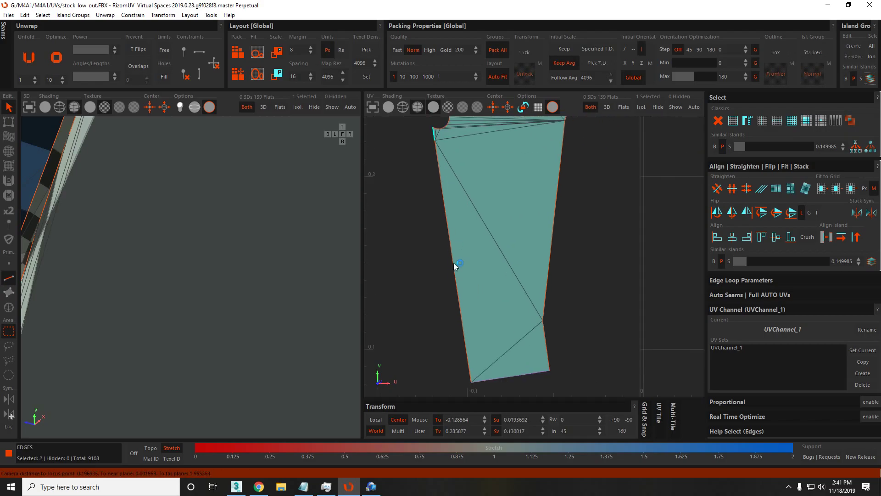
click(462, 303)
scroll(482, 294, down, 1)
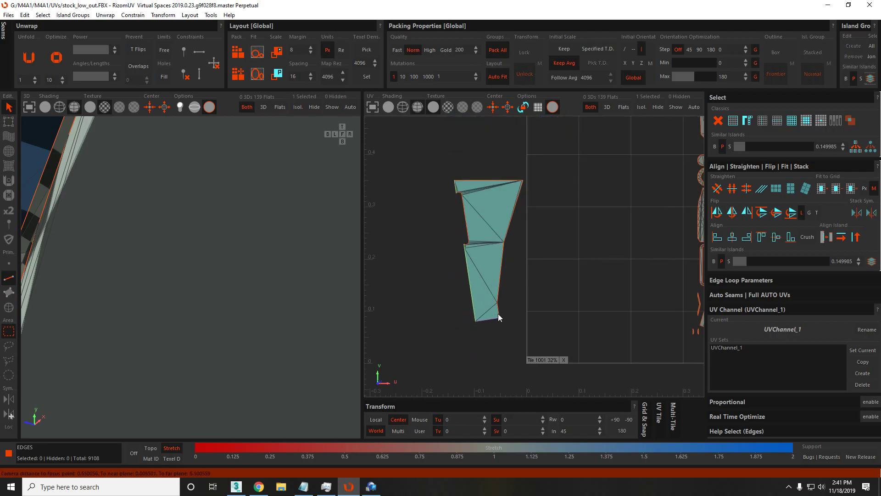
key(F4)
click(483, 253)
key(o)
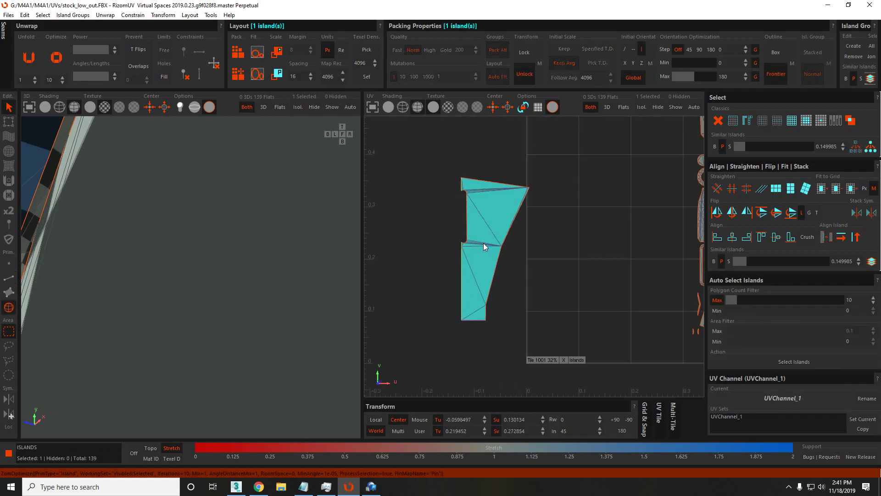
Horizontally constrain the tapered island's top edge again and re-optimize the island.
key(F2)
click(493, 182)
key(F4)
key(o)
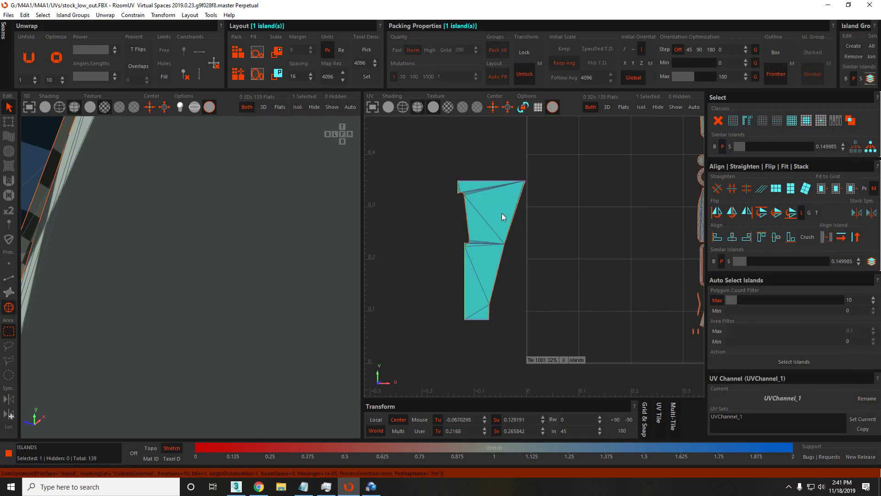
click(523, 226)
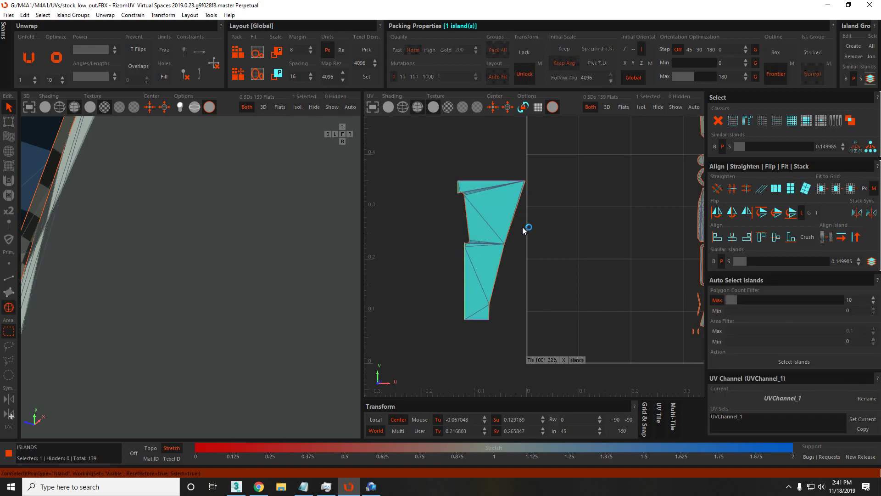
click(523, 227)
scroll(522, 228, down, 5)
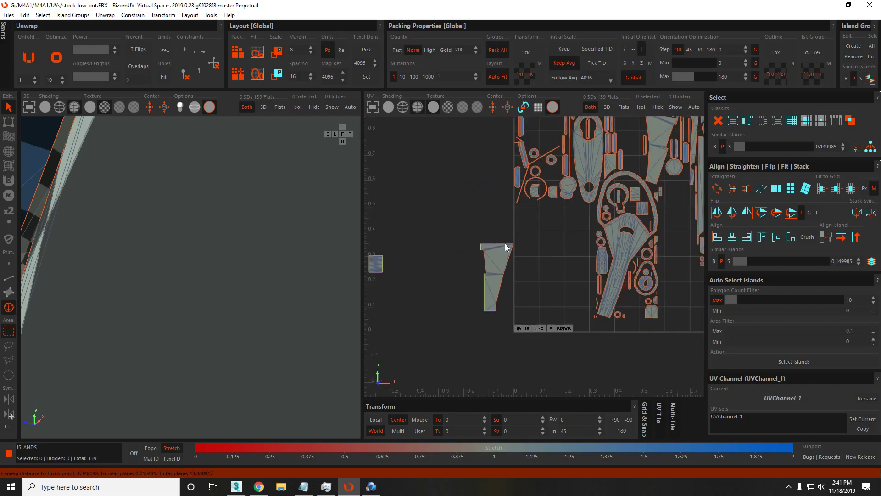
Move the matching mirrored tapered island out of the UV tile beside the first one.
scroll(507, 247, down, 2)
click(627, 163)
drag(627, 163, 458, 260)
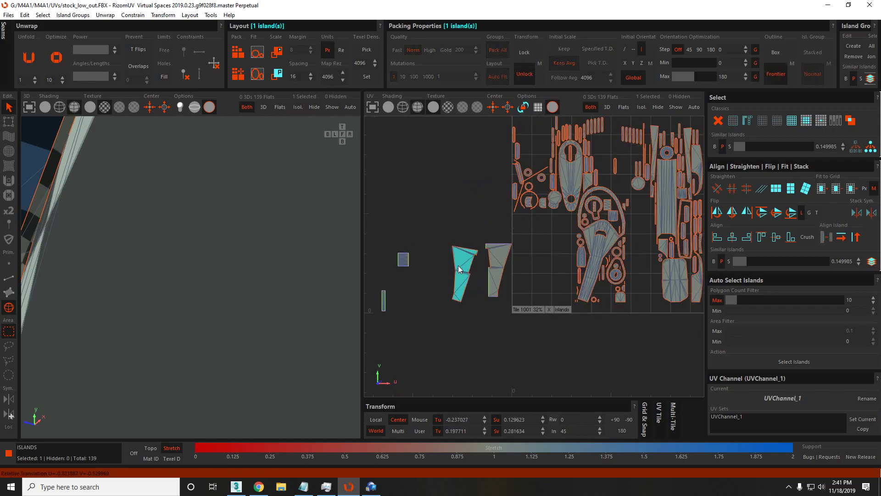
Horizontally constrain the mirrored island's top and bottom edges and vertically constrain its lower right side.
scroll(462, 259, up, 3)
key(F2)
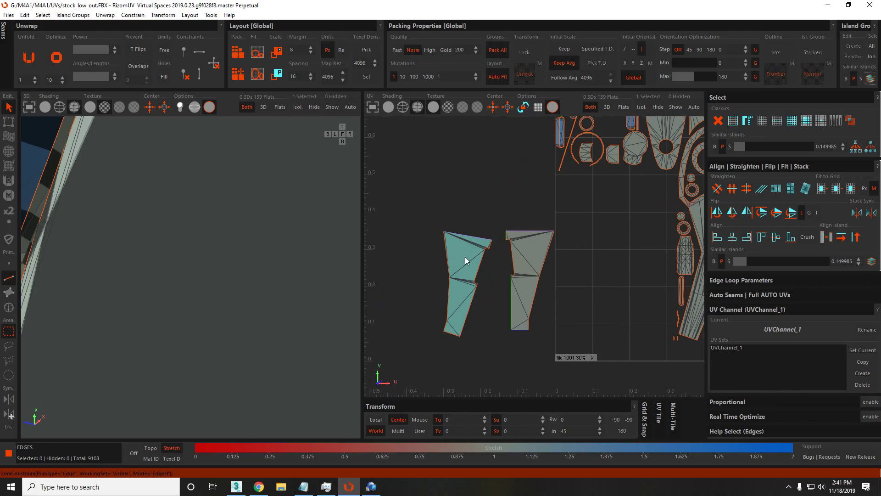
click(477, 294)
scroll(477, 284, up, 5)
shift+click(456, 338)
key(v)
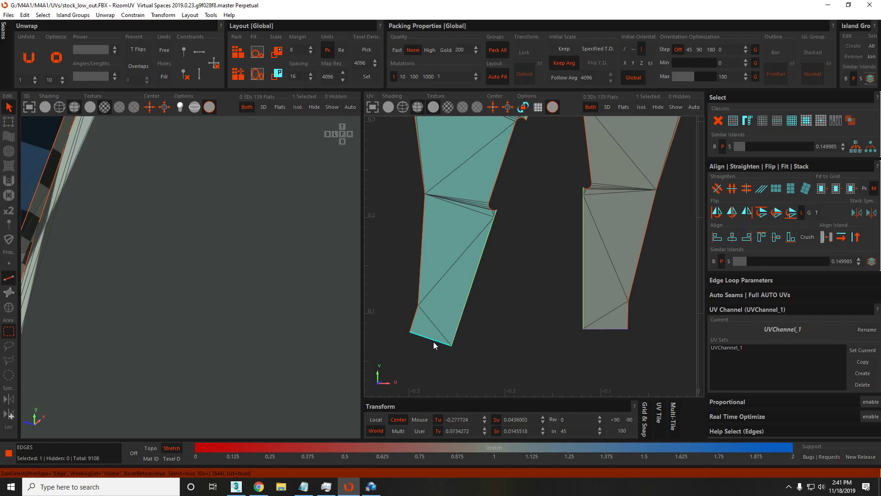
Optimize the mirrored tapered island.
key(F4)
click(447, 265)
key(o)
scroll(489, 252, down, 3)
scroll(488, 245, up, 4)
scroll(490, 240, down, 8)
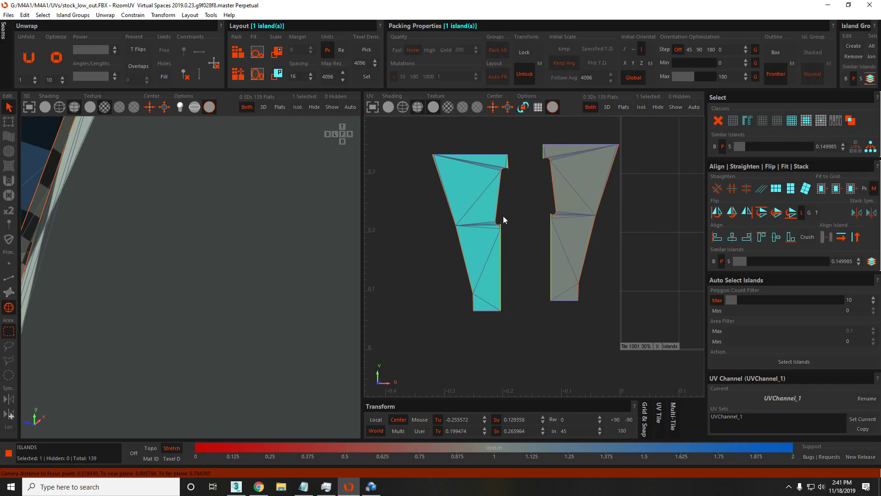
Move the two finished tapered islands together farther away from the UV tile.
shift+click(545, 227)
drag(545, 227, 412, 163)
scroll(623, 208, up, 3)
Move the long island with the closed strap loop out of the UV tile and isolate it.
click(623, 208)
scroll(623, 208, down, 1)
drag(629, 207, 520, 261)
key(i)
key(f)
middle_drag(277, 224, 228, 235)
Cut the edge across the top of the strap loop and unfold the island.
key(F2)
double_click(226, 231)
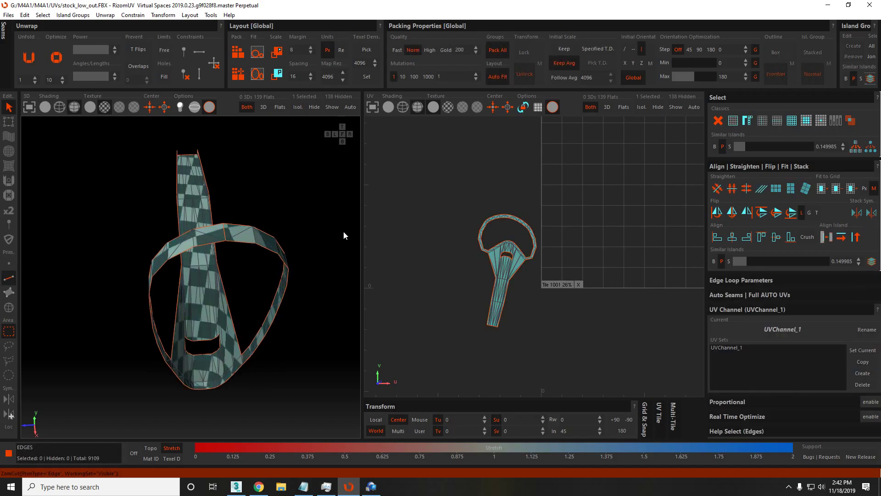
key(c)
key(F4)
key(u)
Cut the edges where both strap arms join the wide body to separate them into their own islands.
key(F2)
scroll(499, 236, up, 5)
click(442, 233)
key(c)
middle_drag(141, 306, 202, 315)
scroll(202, 315, up, 5)
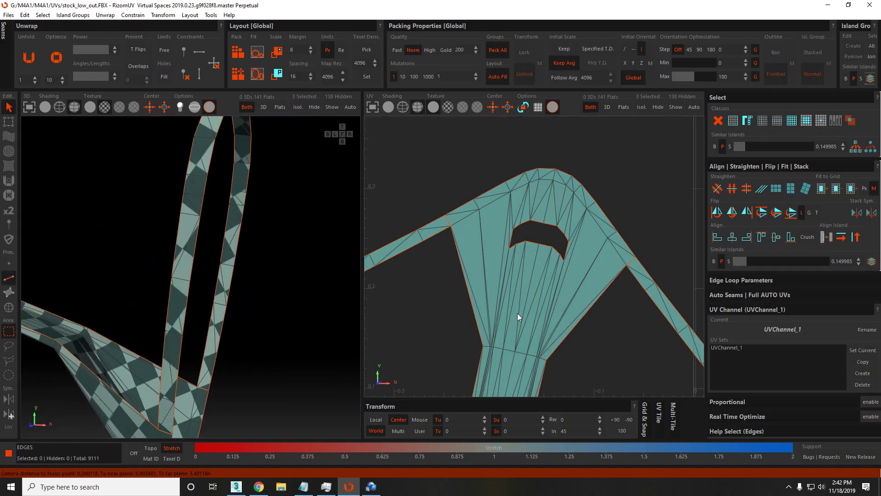
Move the body island down, clear of the two strap strips.
scroll(519, 238, down, 5)
key(F4)
click(525, 236)
drag(524, 235, 477, 309)
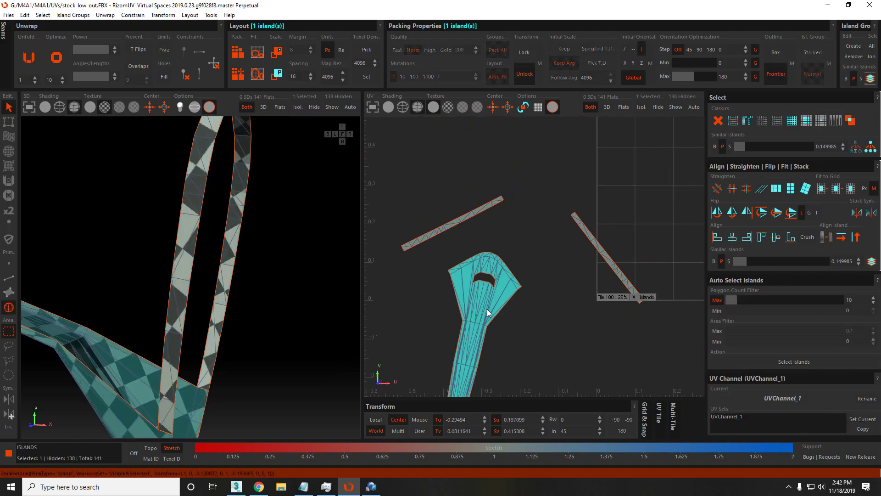
middle_drag(488, 316, 494, 275)
Vertically constrain the long left and right sides of the body island's narrow section.
key(F2)
click(462, 210)
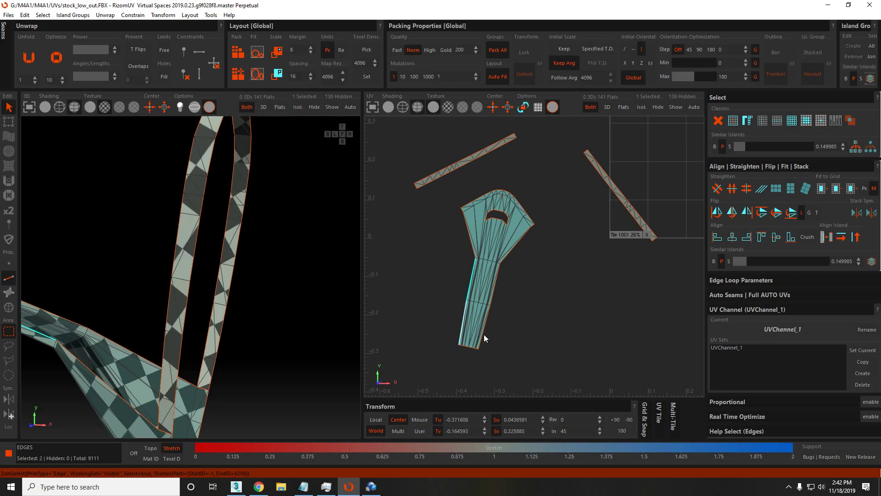
click(488, 308)
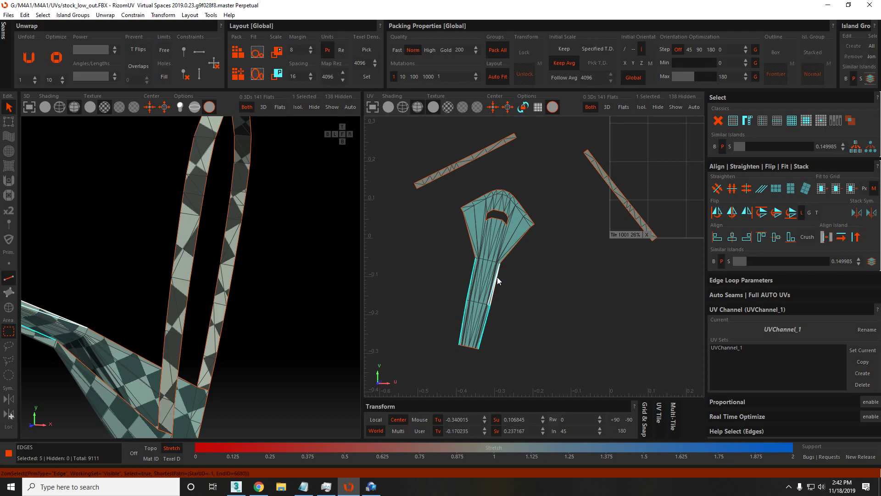
scroll(490, 294, up, 5)
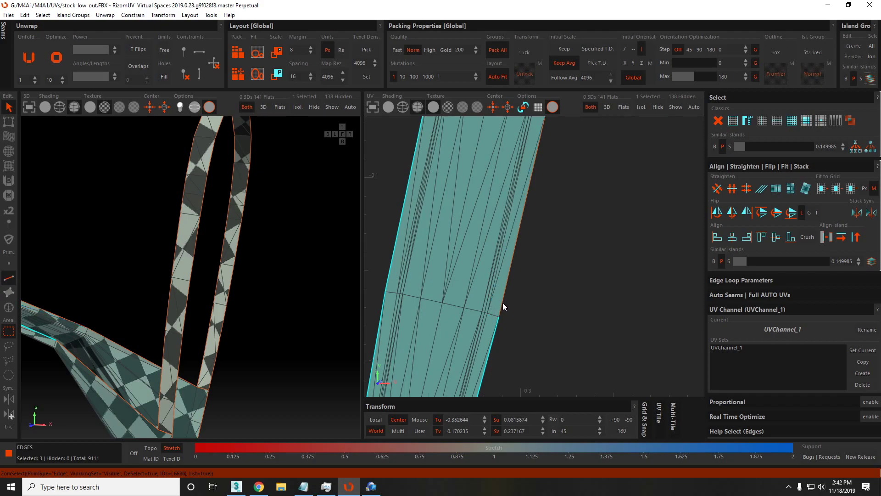
scroll(503, 302, down, 3)
click(522, 247)
scroll(516, 221, down, 3)
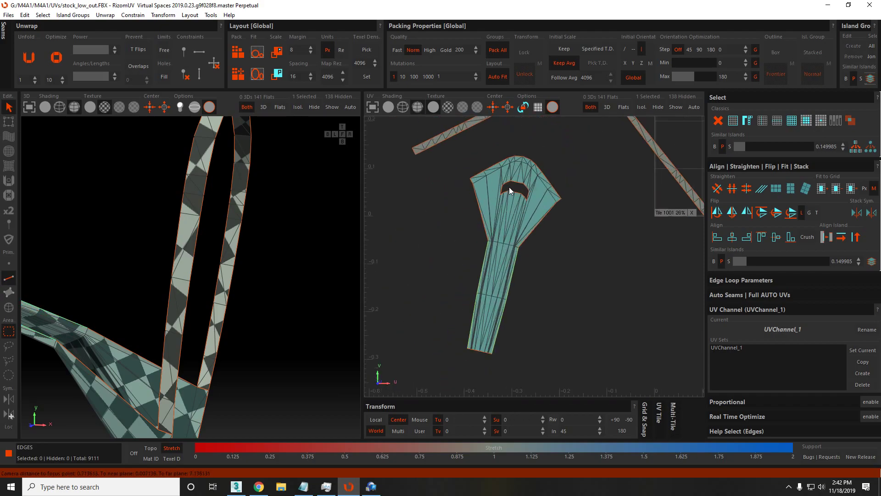
Optimize the body island against its vertical constraints so its narrow section stands upright.
scroll(511, 184, up, 3)
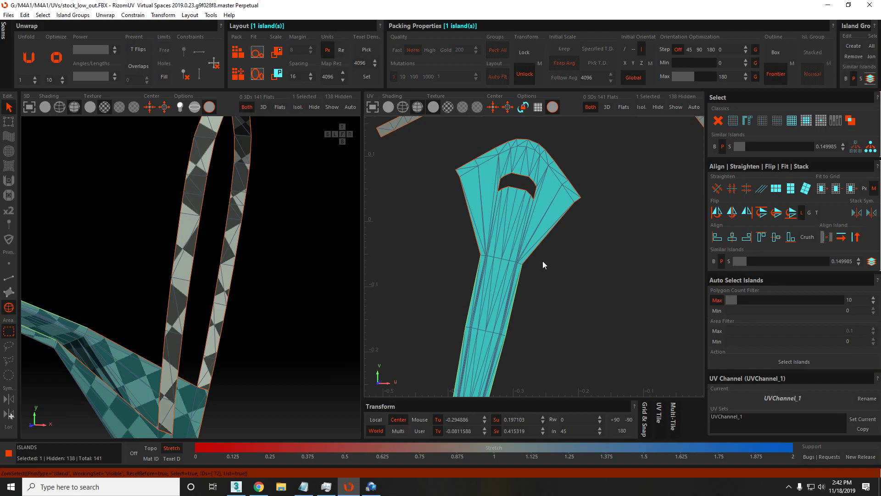
click(519, 288)
key(v)
key(F4)
click(491, 274)
key(o)
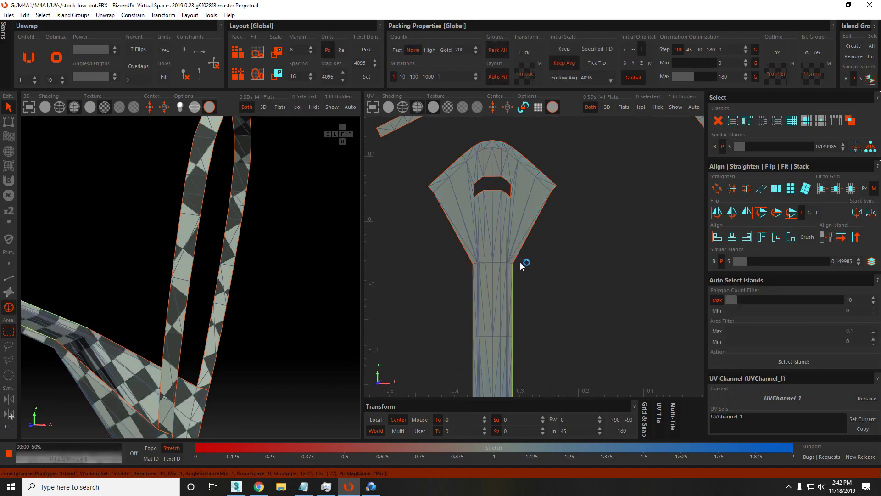
Horizontally constrain the edge loops running across the body island's narrow section.
scroll(491, 258, up, 4)
key(F2)
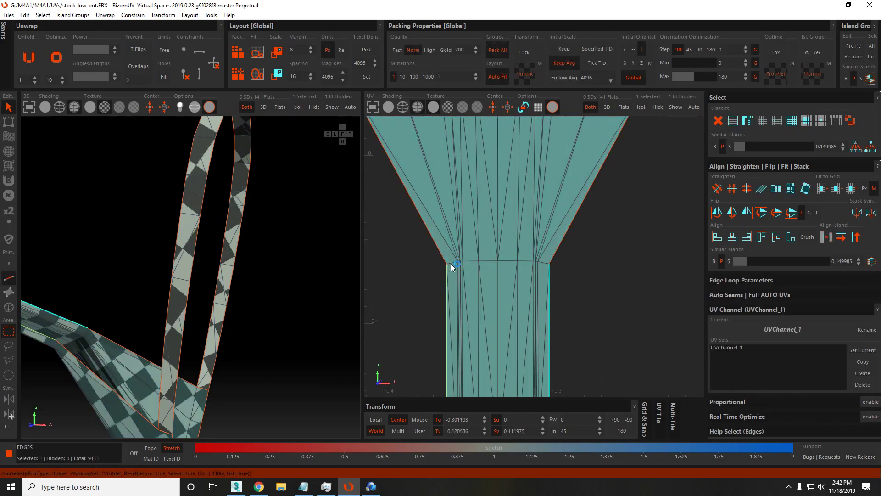
double_click(536, 263)
key(c)
scroll(508, 261, down, 3)
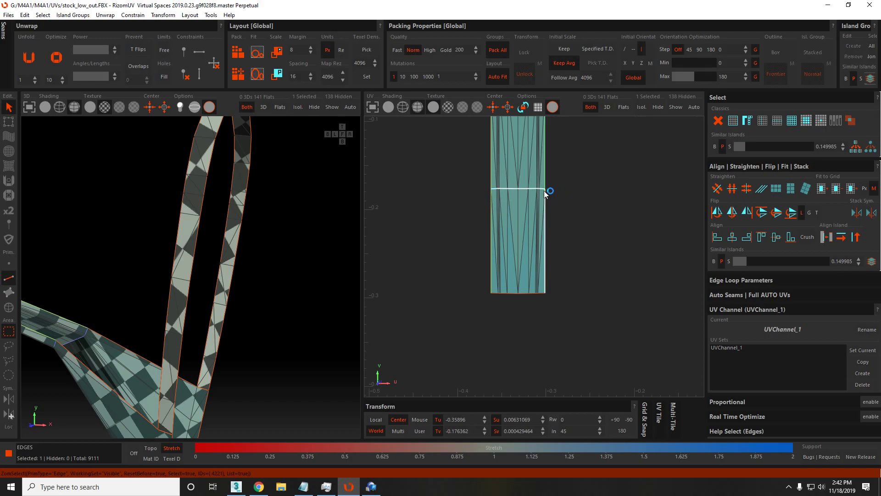
scroll(586, 179, down, 2)
middle_drag(587, 179, 552, 310)
Optimize the body island with its horizontal constraints applied.
key(F4)
click(507, 255)
key(o)
scroll(542, 193, down, 2)
click(519, 176)
middle_drag(518, 175, 494, 195)
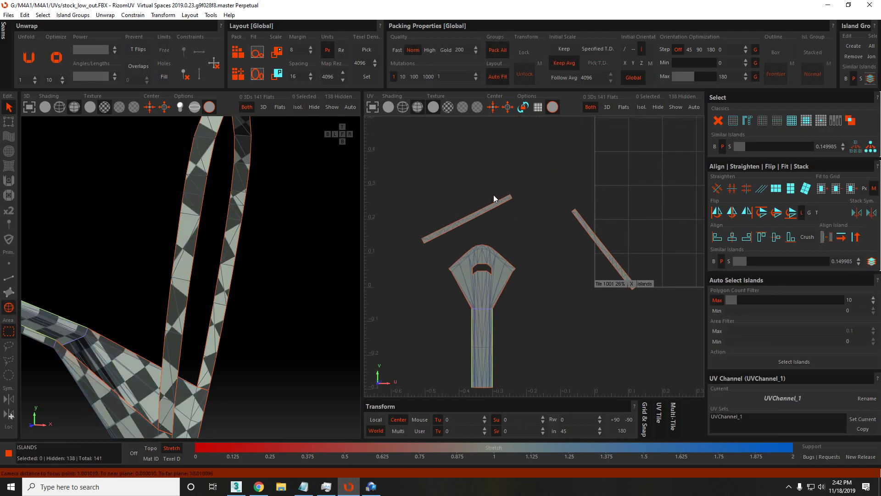
Align both strap strips vertically by their side edges and vertically constrain those edges.
key(F2)
click(489, 209)
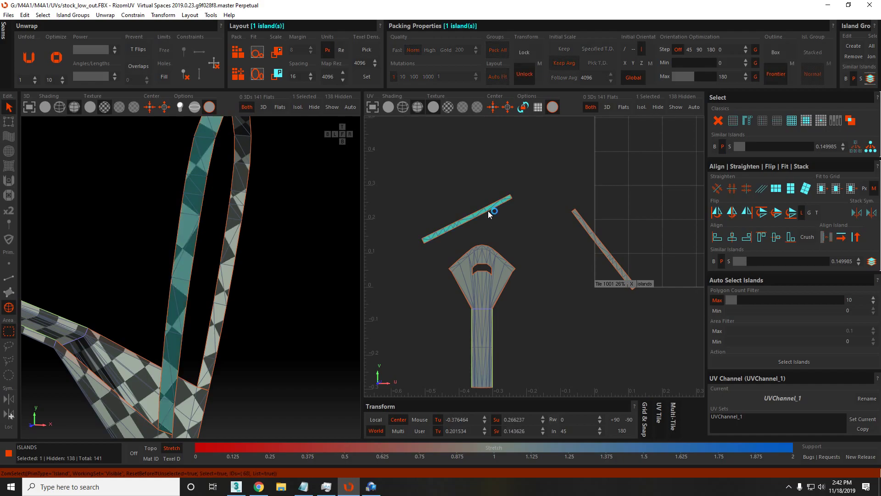
key(v)
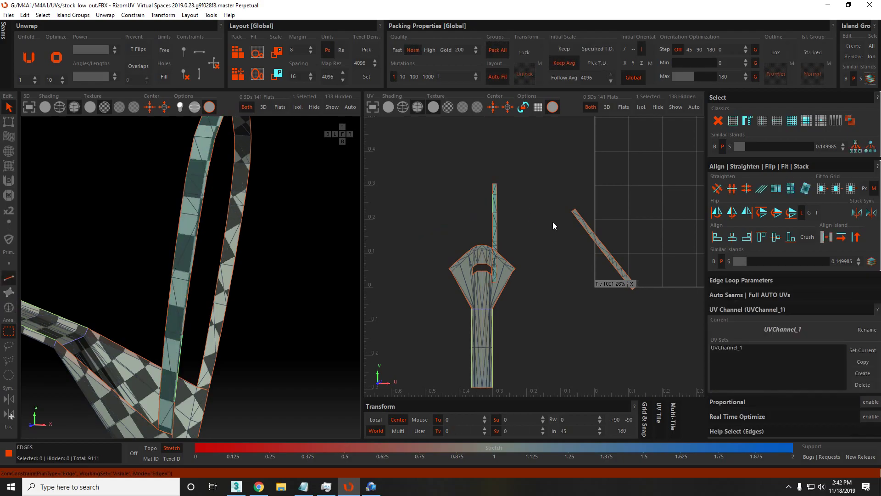
click(593, 239)
key(v)
Move both strap strips side by side into the empty space away from the body island.
key(F4)
click(596, 231)
drag(596, 230, 401, 174)
click(496, 198)
drag(497, 197, 402, 165)
middle_drag(402, 165, 514, 198)
scroll(513, 199, up, 2)
Vertically constrain the left strip's long sides and horizontally constrain its short ends.
key(F2)
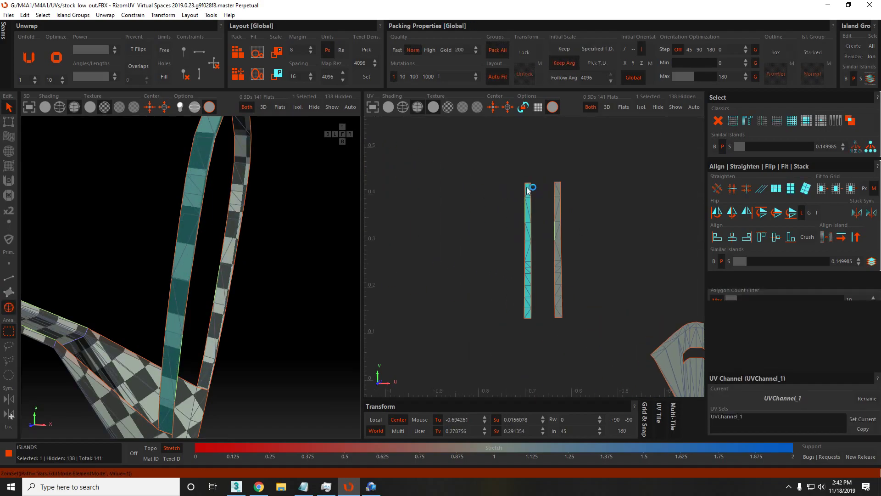
key(F2)
double_click(527, 226)
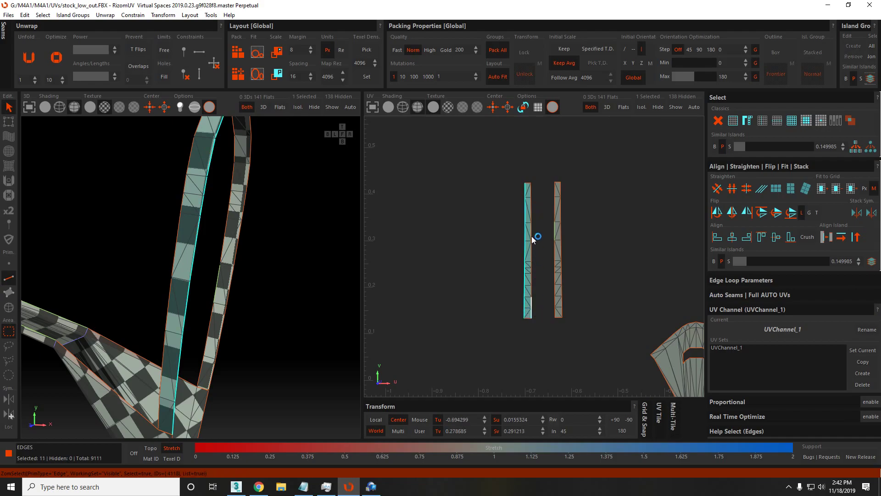
click(527, 186)
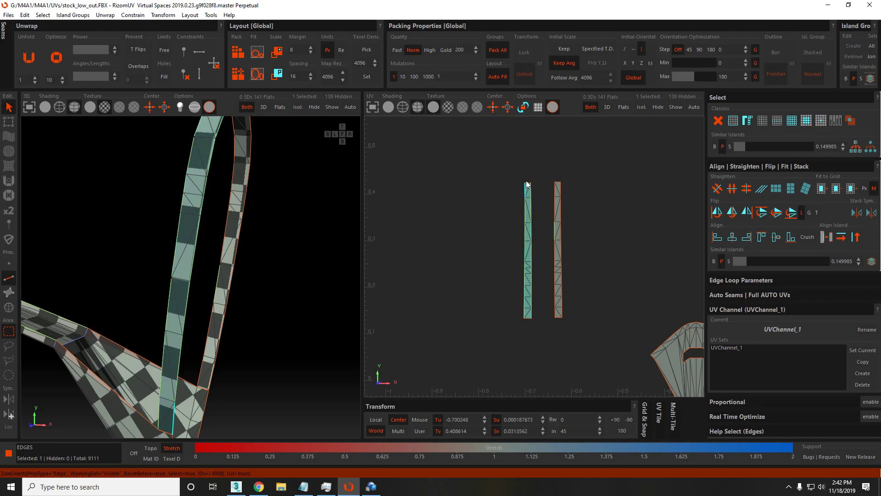
key(h)
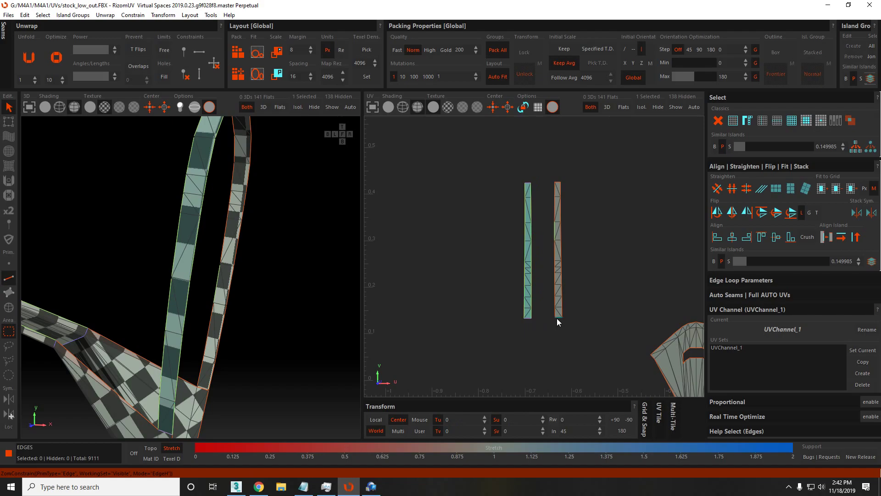
Vertically constrain the right strip's long sides and optimize both strips.
drag(555, 188, 555, 315)
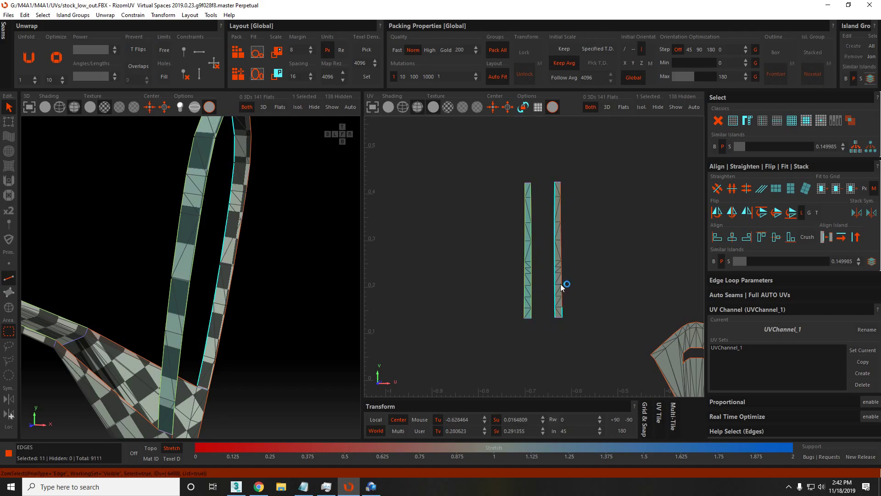
key(F4)
key(o)
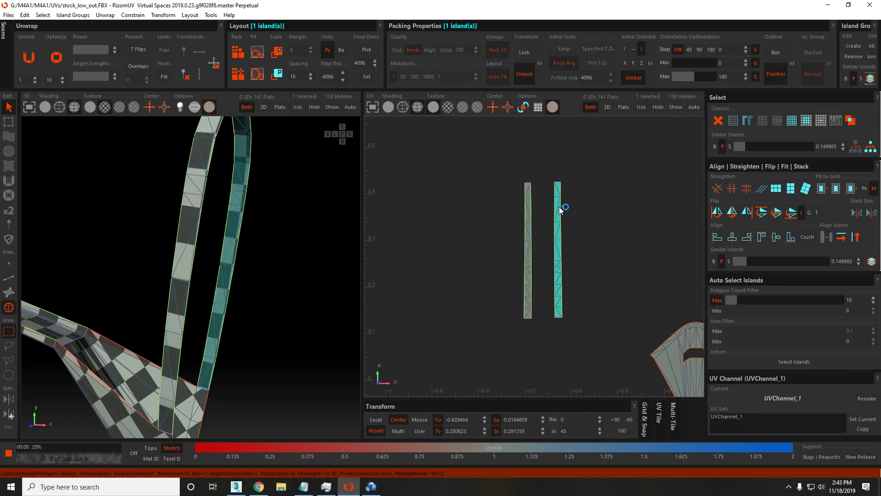
click(523, 206)
click(529, 210)
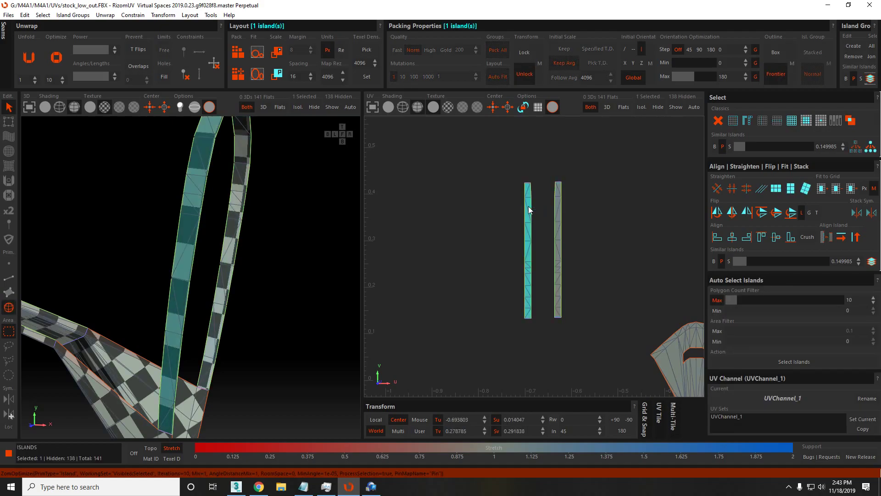
Align the border points along each long side of the left strap strip vertically.
scroll(530, 208, up, 4)
scroll(529, 189, down, 2)
key(F1)
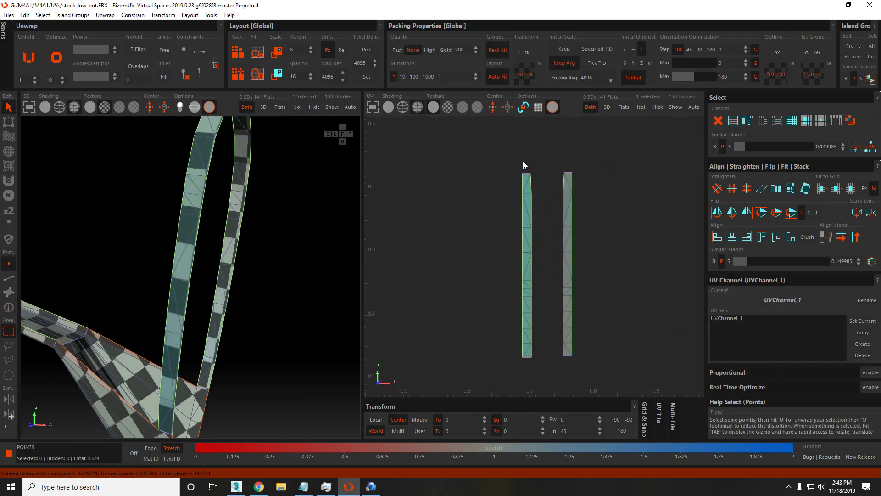
drag(528, 164, 556, 372)
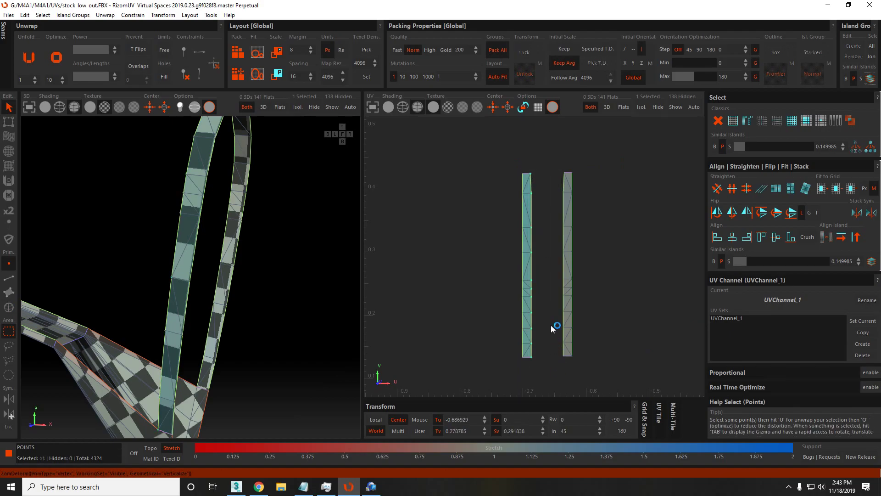
drag(505, 155, 529, 383)
key(F4)
scroll(601, 302, down, 5)
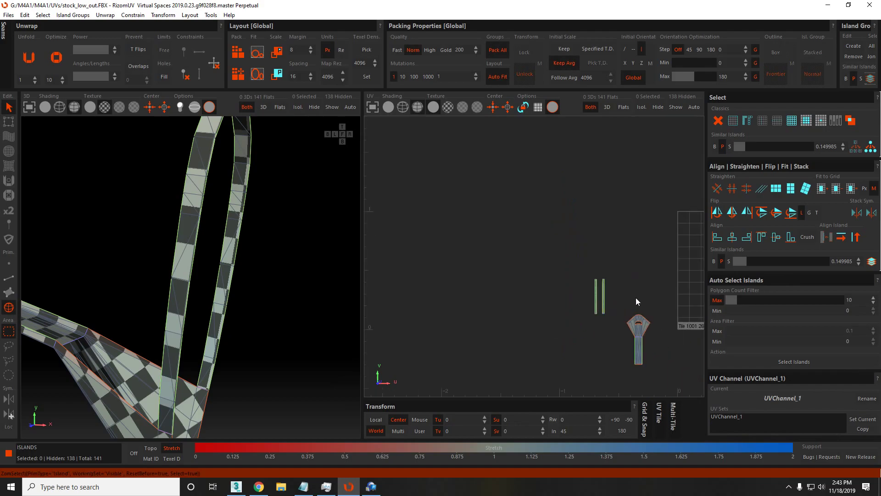
Unhide all islands of the stock in the UV layout.
scroll(629, 364, up, 6)
scroll(634, 305, down, 1)
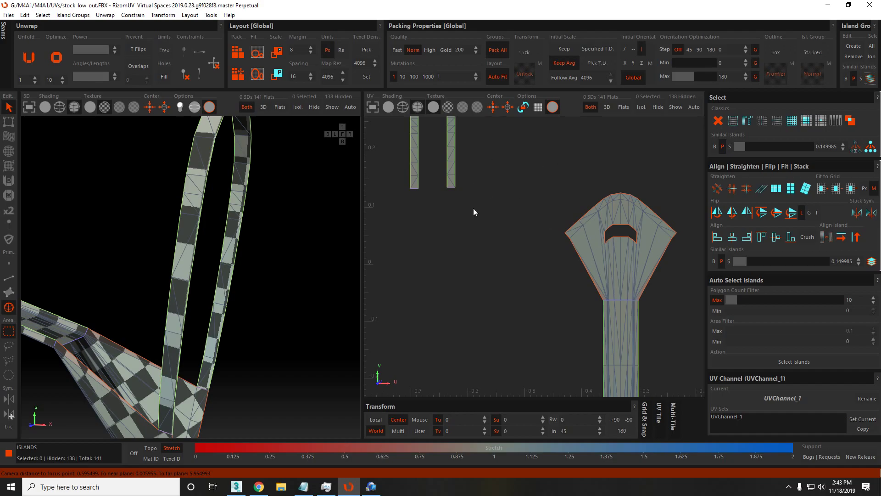
scroll(558, 211, down, 5)
key(u)
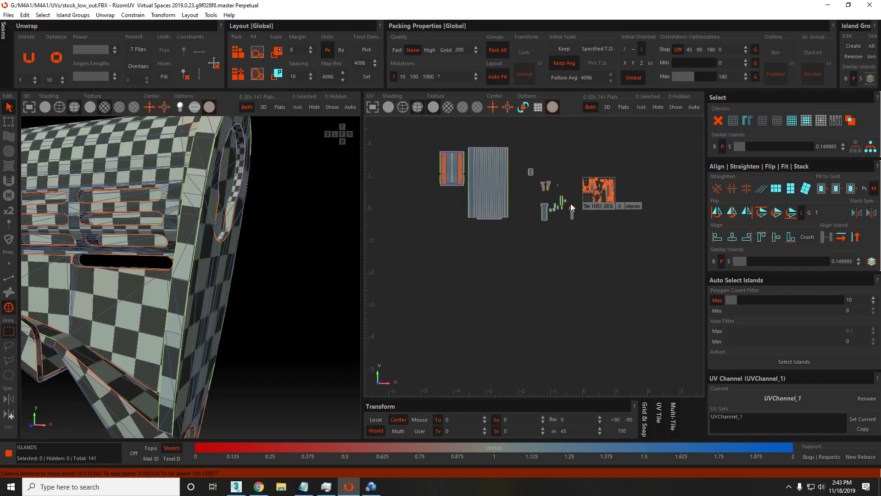
scroll(497, 209, down, 2)
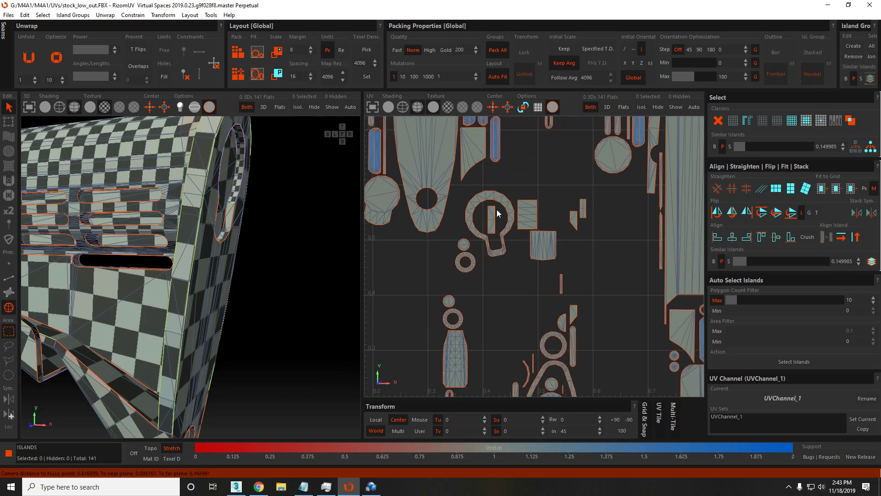
Move the keyhole-shaped ring island out below the UV tile and isolate it.
scroll(501, 205, down, 2)
click(502, 203)
drag(502, 202, 456, 371)
scroll(455, 371, up, 4)
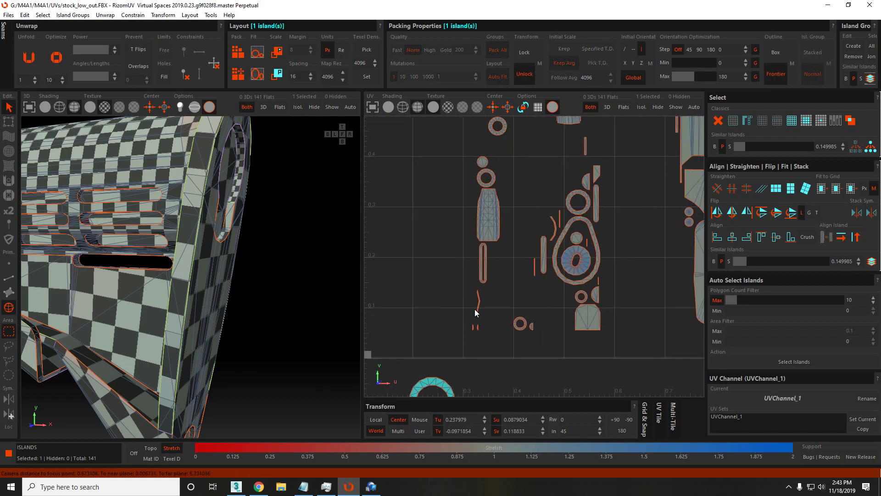
middle_drag(106, 274, 158, 274)
key(i)
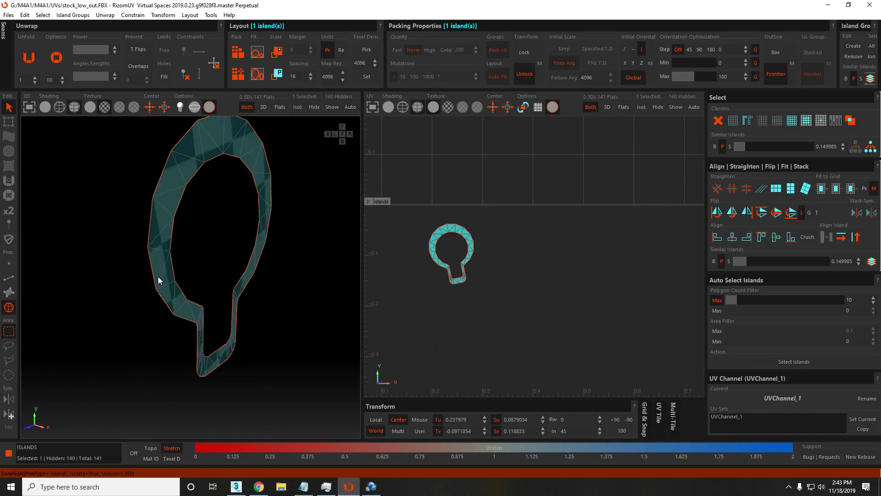
Straighten the keyhole island upright by horizontally constraining the inner and outer bottom edges of its slot.
scroll(162, 311, up, 3)
scroll(466, 271, up, 3)
key(F2)
click(455, 304)
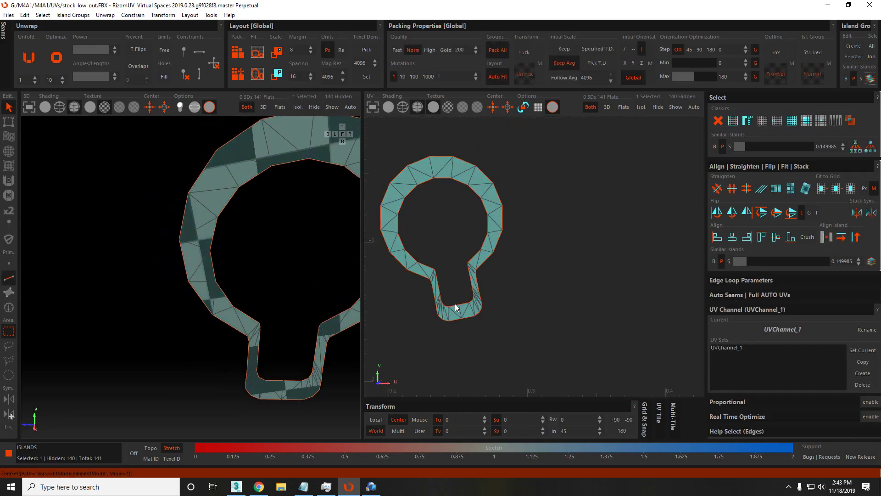
scroll(458, 305, up, 4)
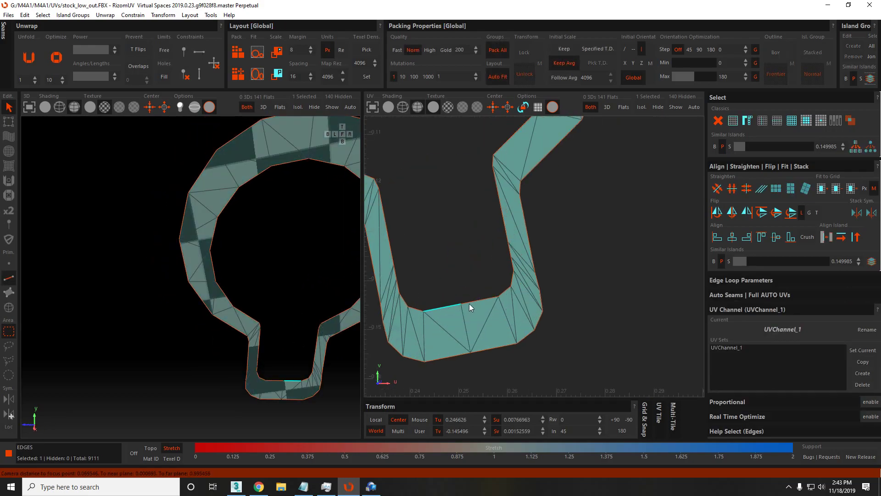
key(ctrl+h)
click(455, 358)
key(ctrl+h)
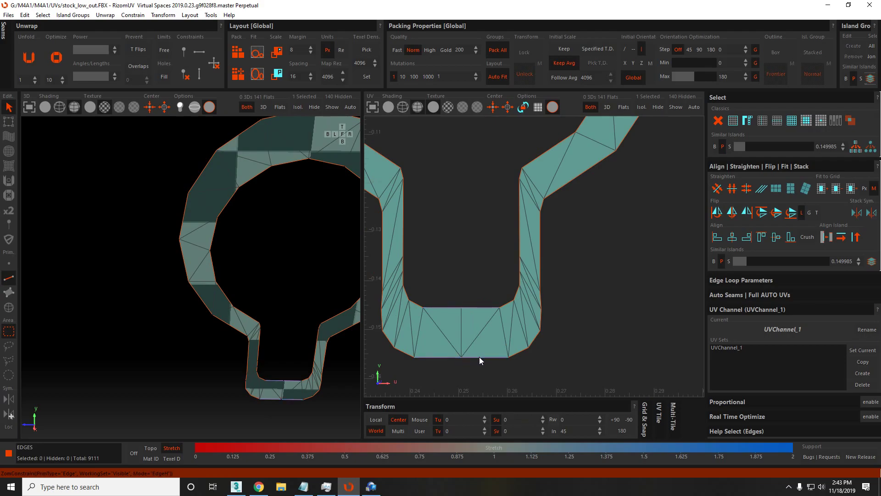
Align the keyhole island to its inner and outer bottom edges together and optimize it.
click(455, 308)
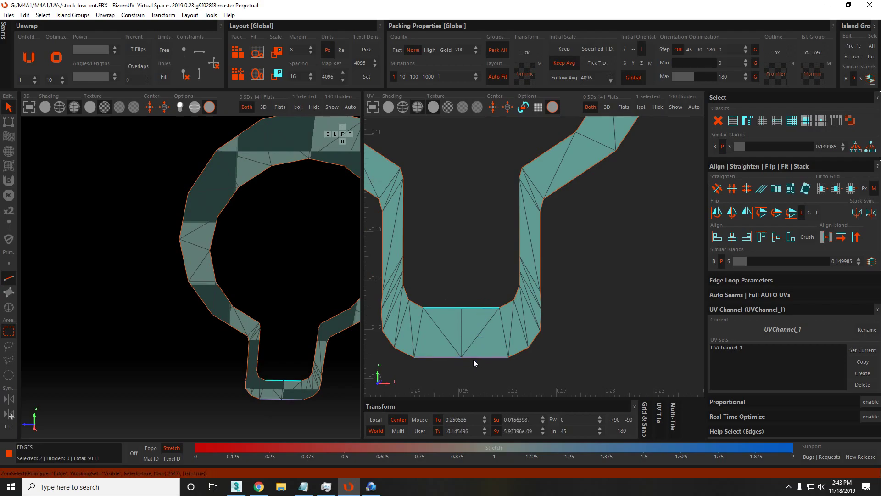
shift+click(440, 358)
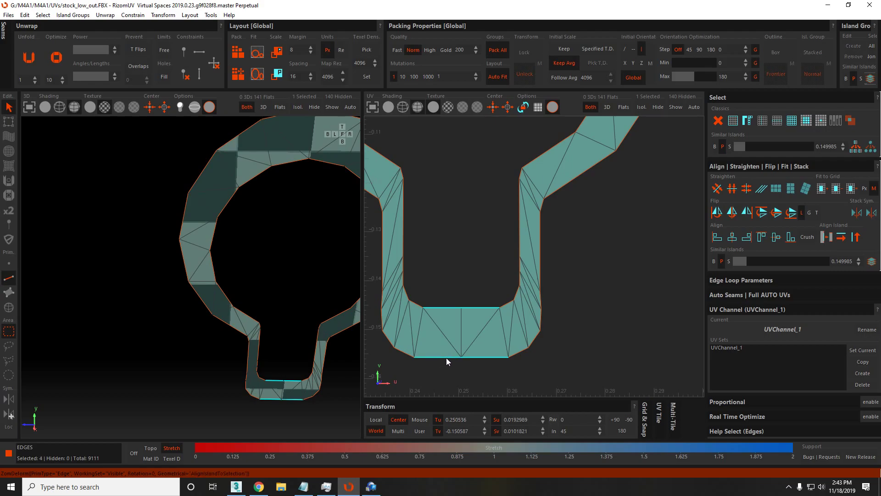
key(ctrl+o)
scroll(454, 343, down, 6)
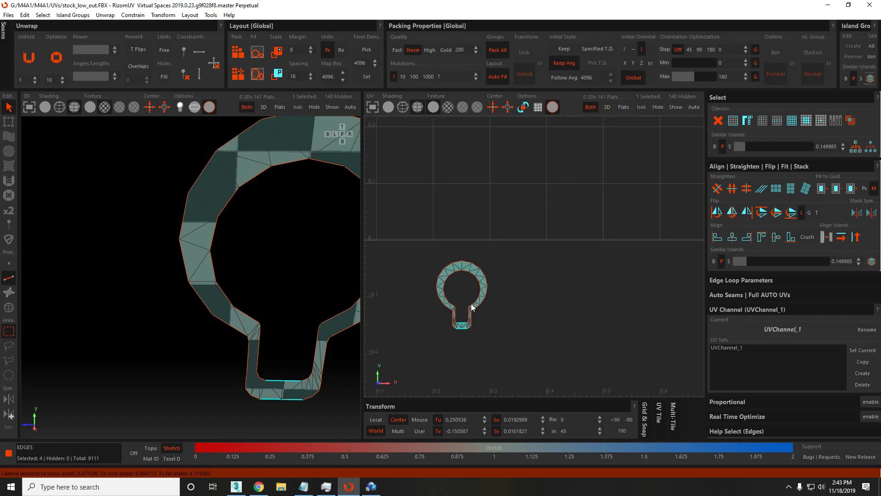
Move the keyhole island into the empty space beside the UV tile and unhide all islands.
key(F4)
scroll(478, 289, down, 3)
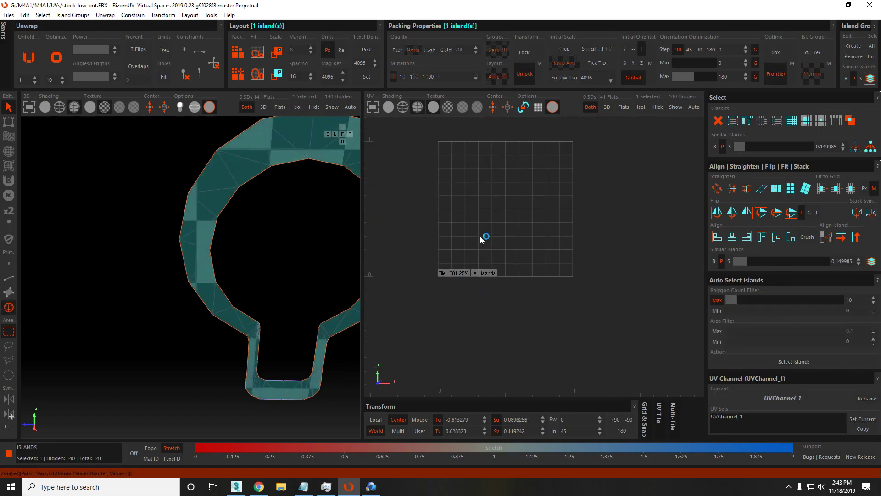
click(465, 276)
key(shift+h)
Move the distorted round peg island out from the teardrop ring to below the UV tile and isolate it.
scroll(500, 235, up, 4)
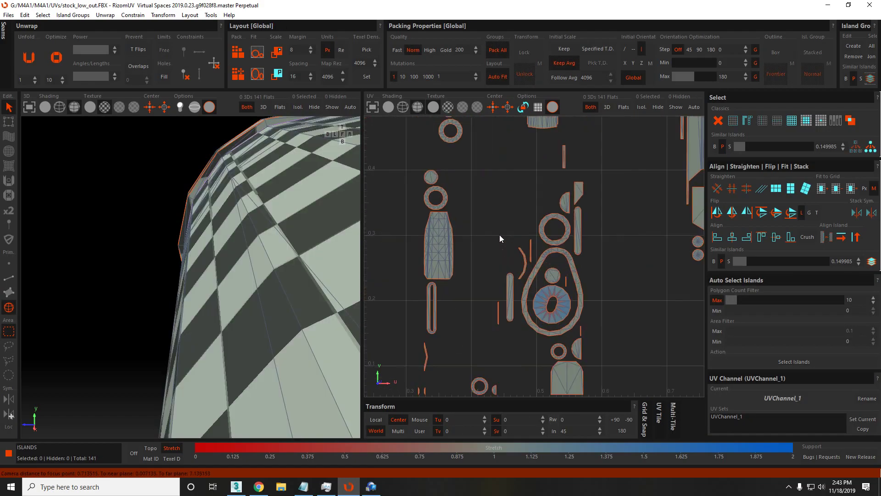
click(544, 299)
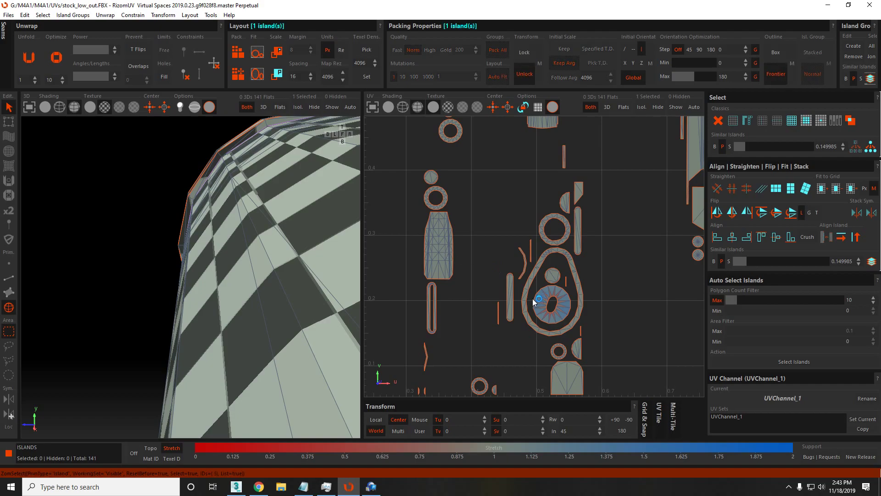
scroll(544, 299, down, 3)
key(f)
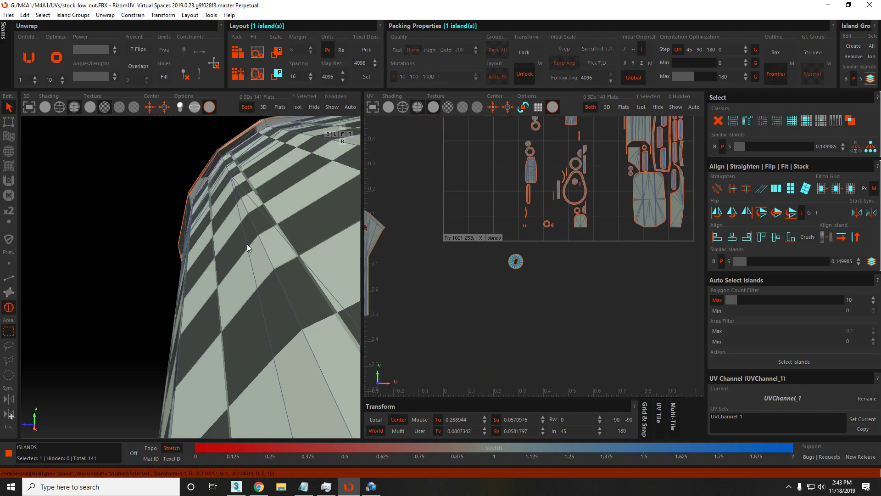
key(i)
Examine the peg in context under the stock to find a suitable place for its seam.
alt+drag(224, 242, 238, 230)
key(F2)
click(246, 224)
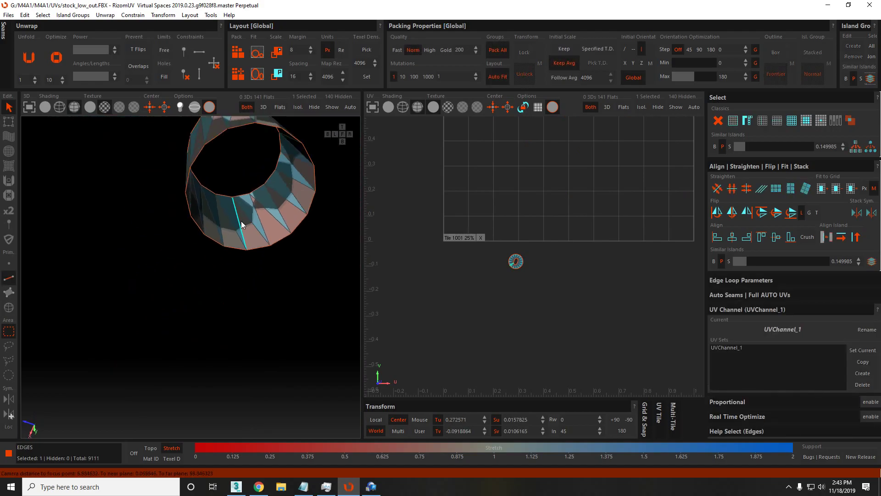
key(F4)
key(i)
alt+drag(249, 224, 192, 269)
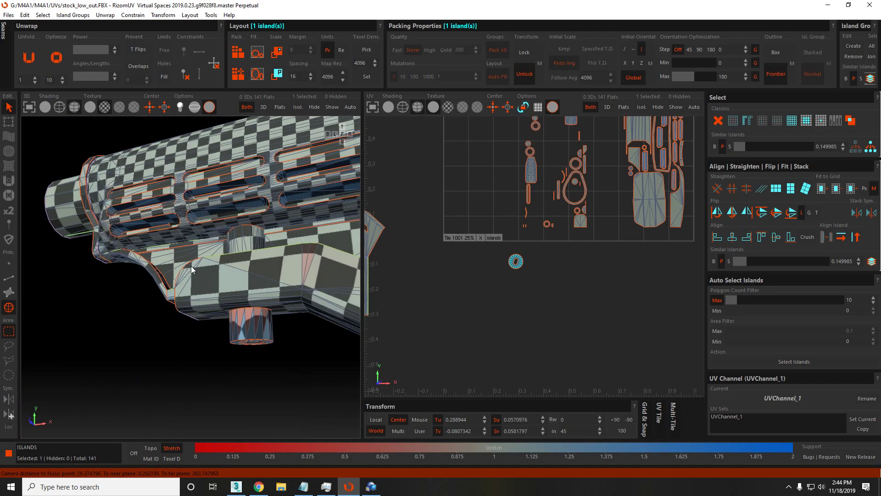
scroll(219, 277, up, 10)
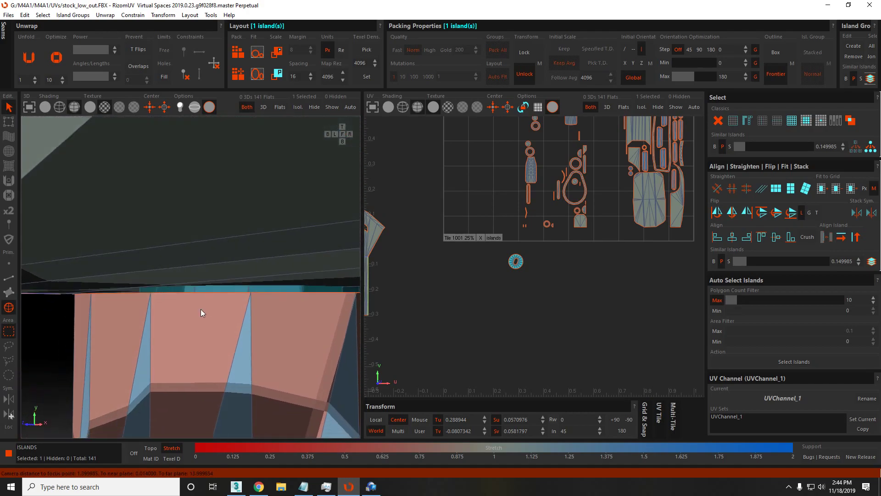
alt+drag(201, 312, 182, 297)
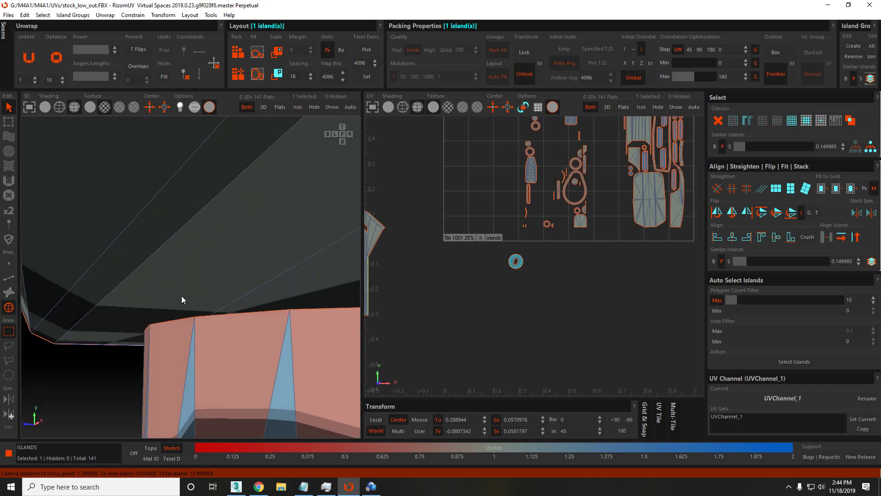
alt+drag(340, 271, 435, 263)
scroll(304, 278, up, 2)
scroll(534, 261, up, 4)
scroll(302, 250, up, 10)
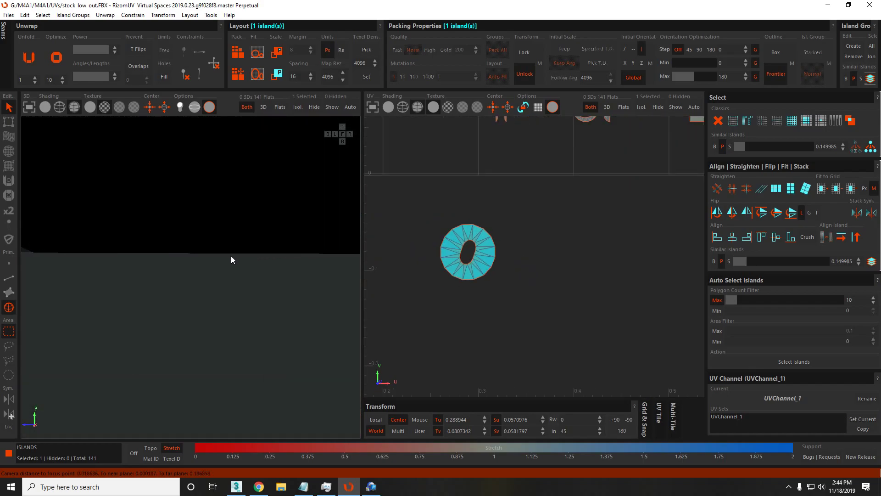
Cut the round peg island along one radial edge and unwrap it into a flat strip.
scroll(518, 263, up, 5)
key(F2)
middle_drag(431, 277, 534, 285)
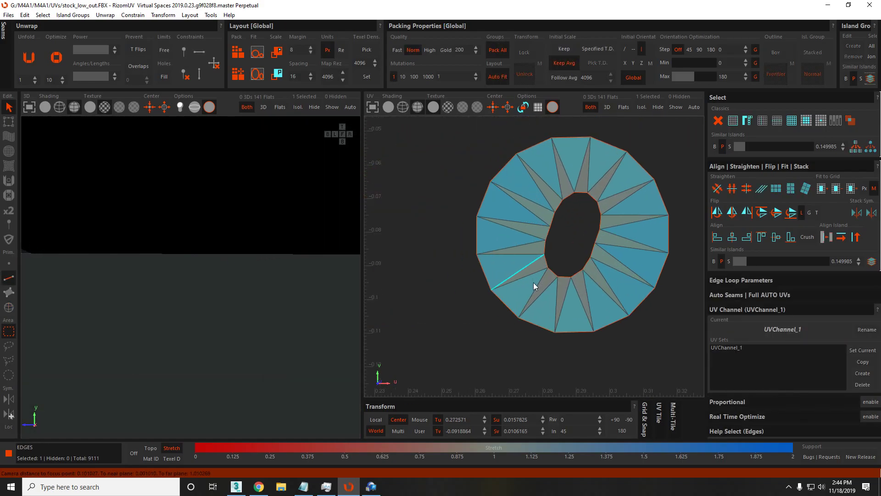
key(F4)
click(571, 296)
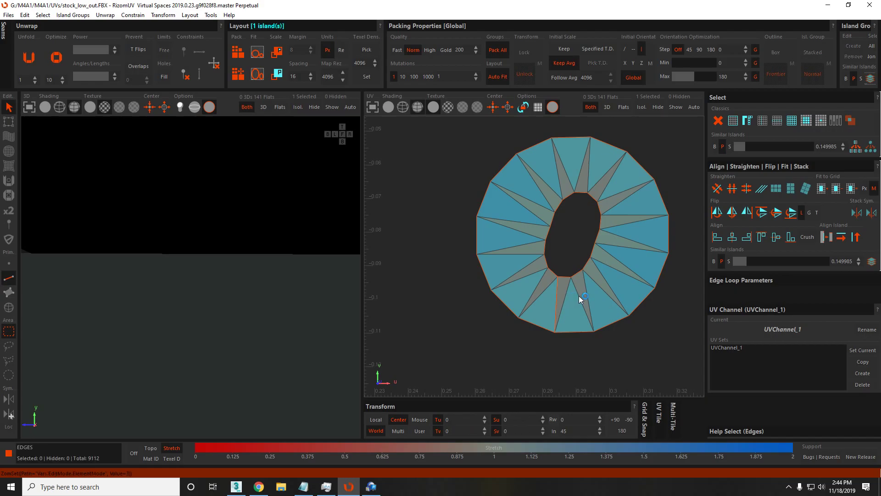
key(u)
Align the peg strip upright, constraining its long sides vertically and its short ends horizontally.
key(F2)
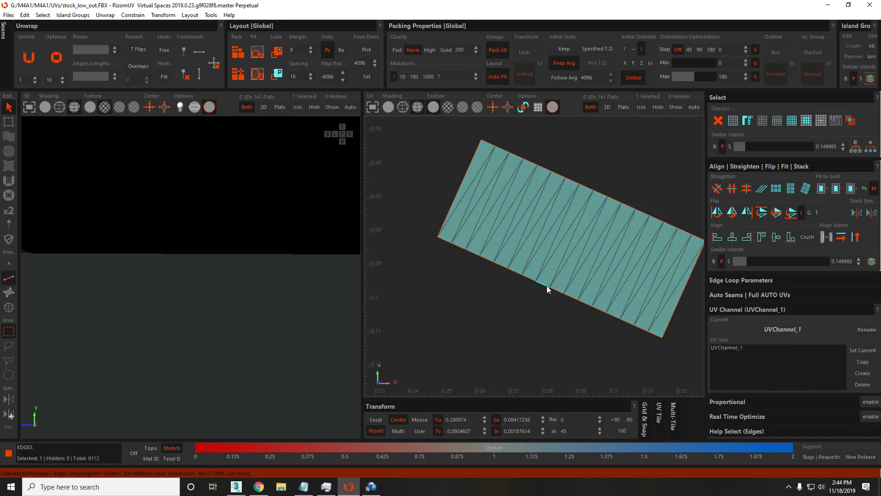
click(547, 285)
scroll(548, 288, down, 3)
drag(546, 240, 549, 329)
key(v)
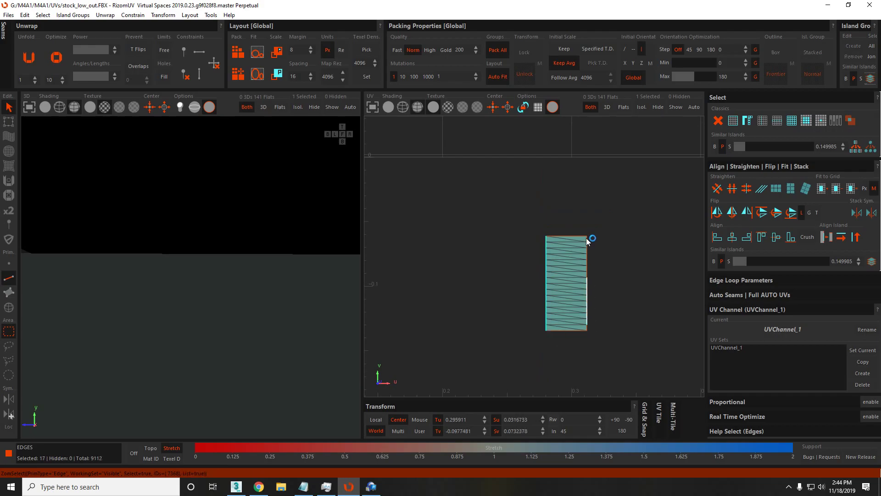
click(580, 332)
key(h)
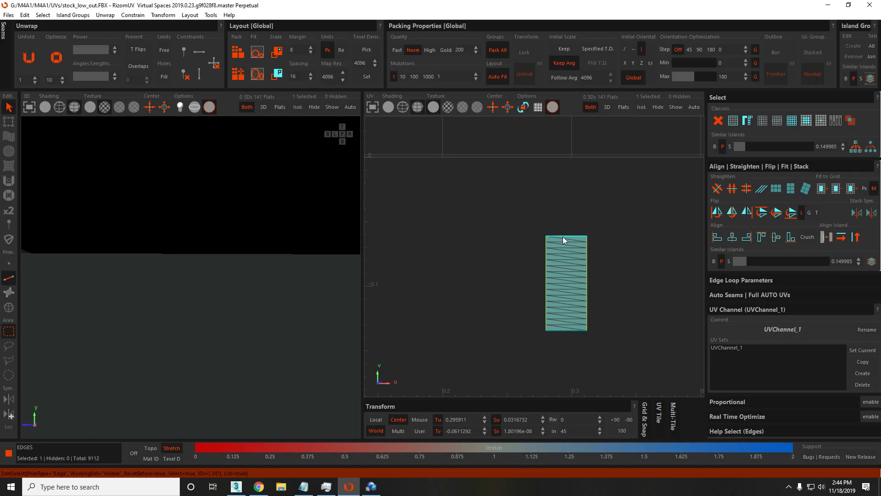
Unhide all islands and place the peg strip in the empty space beside the two finished strap strips.
key(F4)
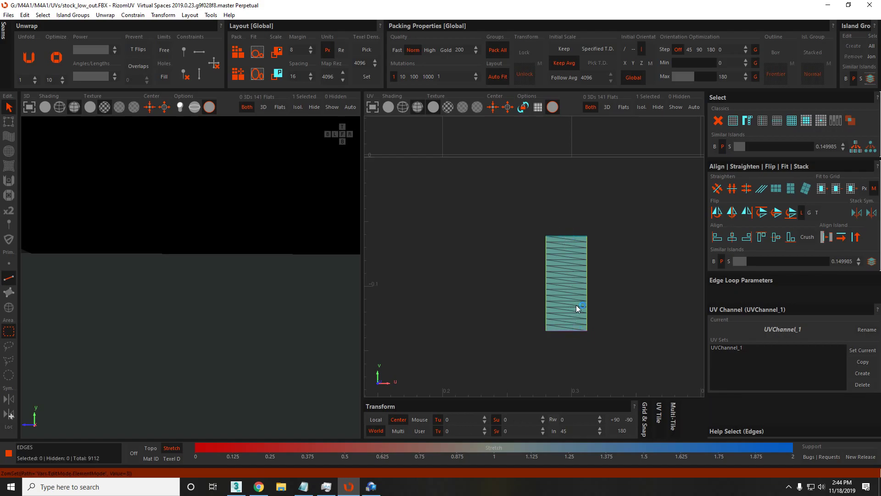
click(577, 298)
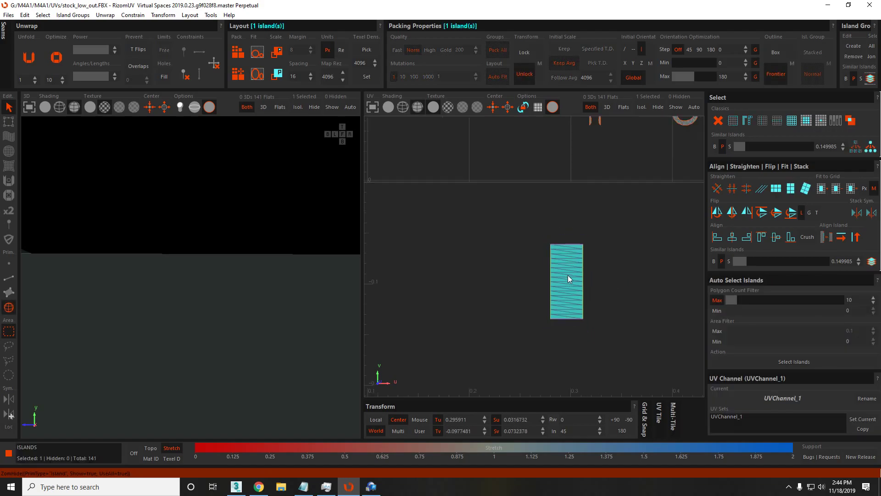
scroll(569, 275, down, 5)
drag(568, 275, 359, 193)
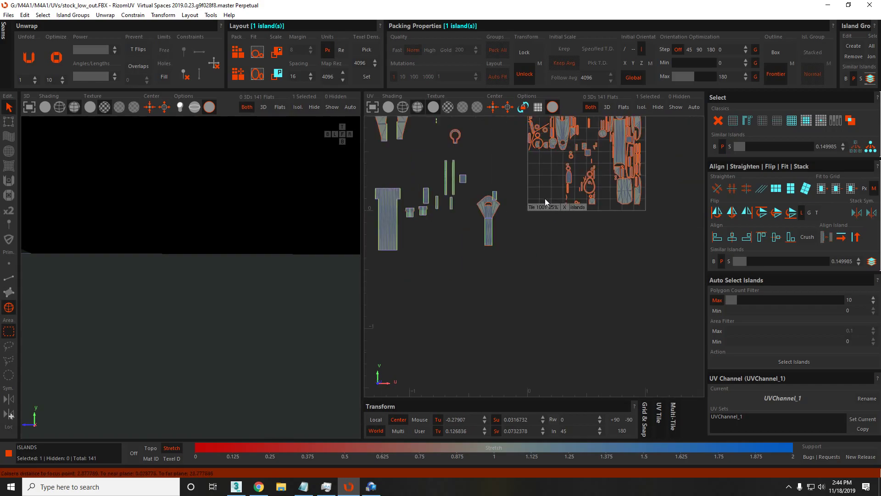
key(ctrl+z)
scroll(574, 220, down, 6)
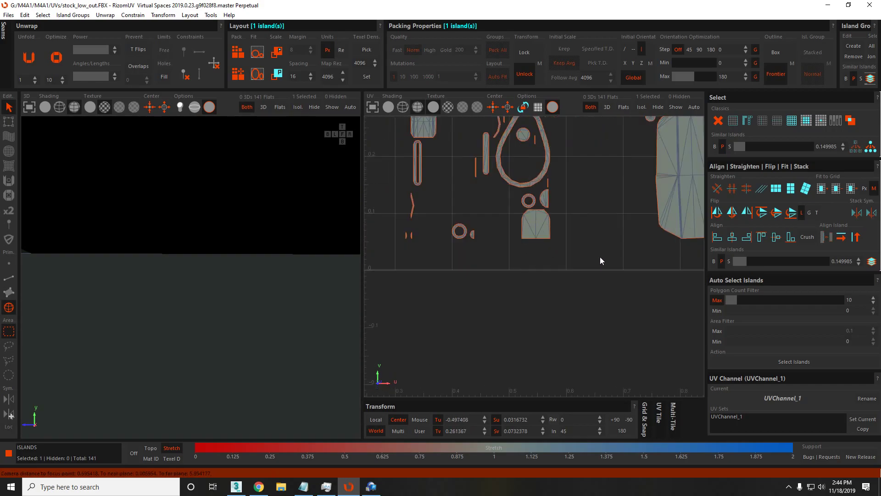
Move the hook-shaped panel island out of the UV tile into the empty space to its right and deselect it.
scroll(459, 230, up, 5)
scroll(466, 241, down, 3)
scroll(501, 263, up, 5)
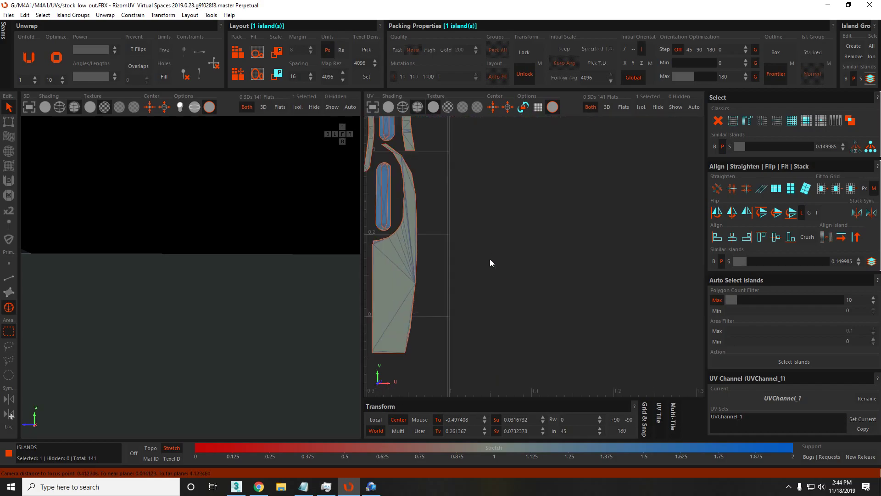
scroll(460, 267, down, 2)
key(ctrl+y)
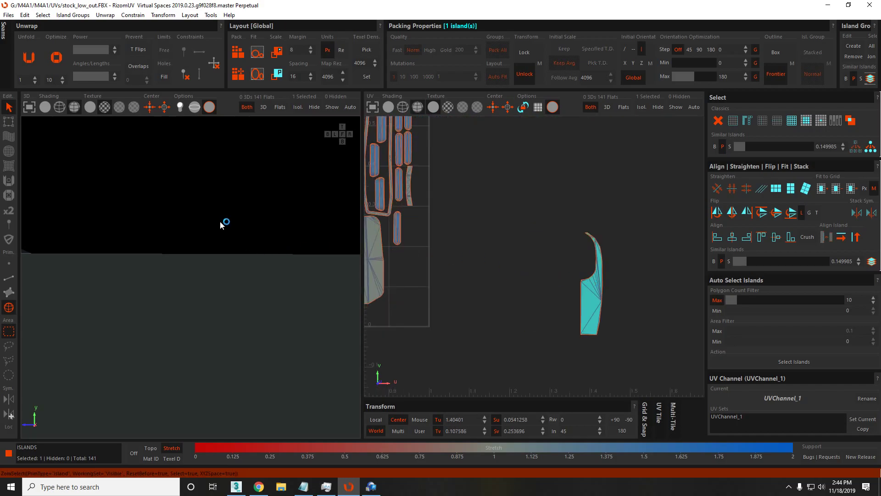
click(225, 225)
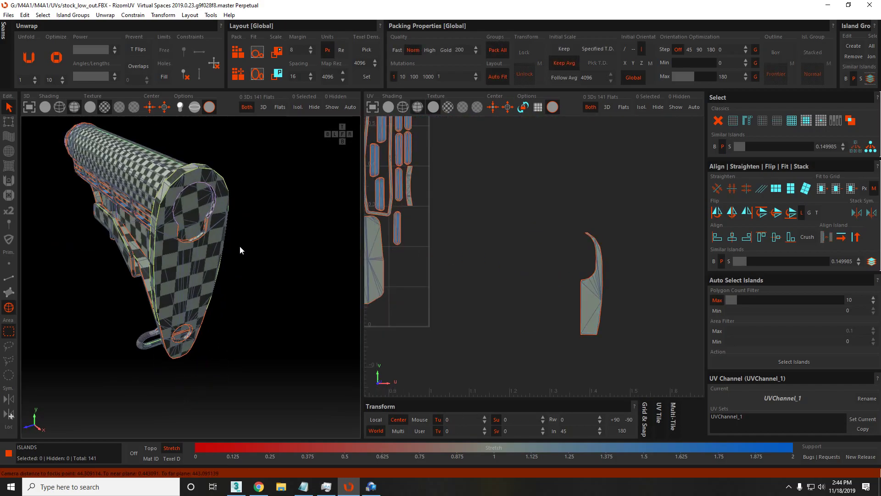
Isolate the hook-shaped panel island, hiding all other islands.
alt+drag(213, 229, 242, 263)
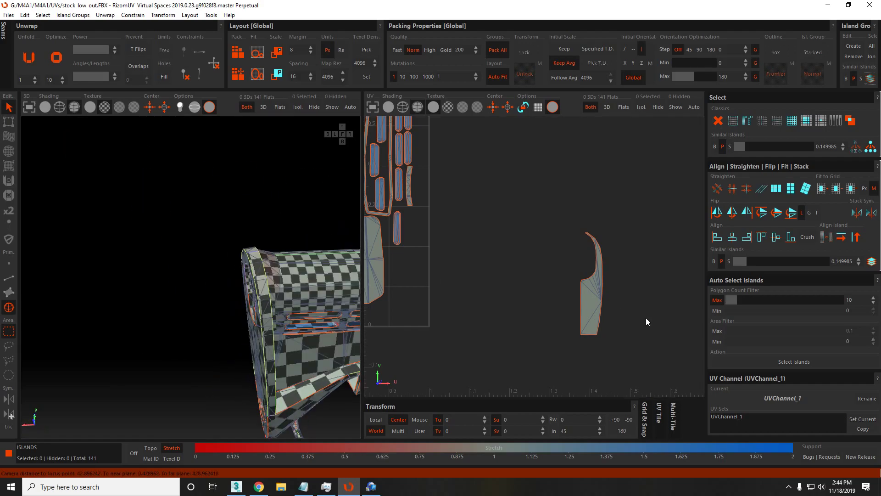
key(i)
alt+drag(96, 269, 236, 351)
scroll(236, 352, up, 3)
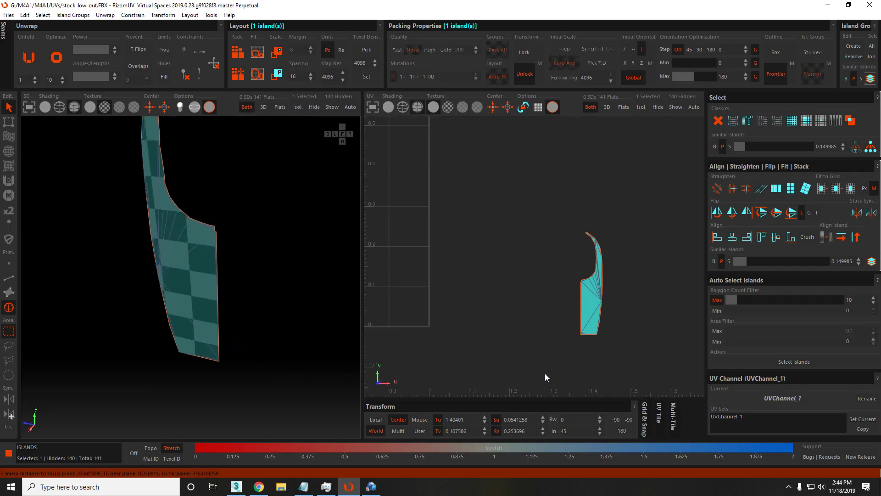
Constrain the hook-shaped panel's short bottom edge horizontally and its long straight side vertically.
key(F2)
scroll(596, 340, up, 3)
click(572, 333)
key(a)
click(569, 287)
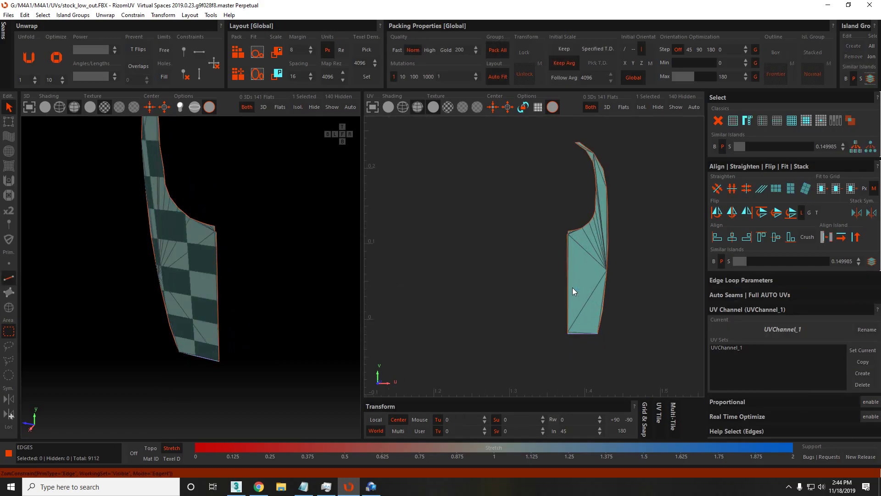
key(v)
scroll(569, 244, up, 2)
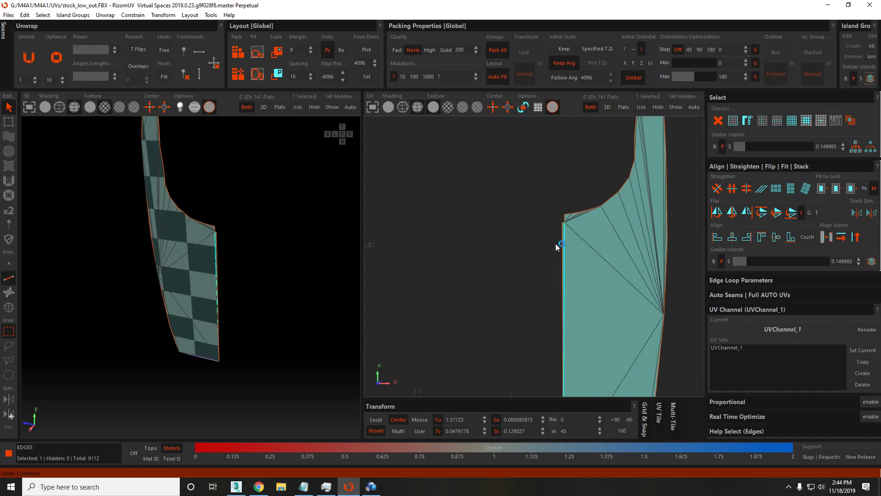
scroll(582, 329, down, 4)
scroll(604, 285, up, 4)
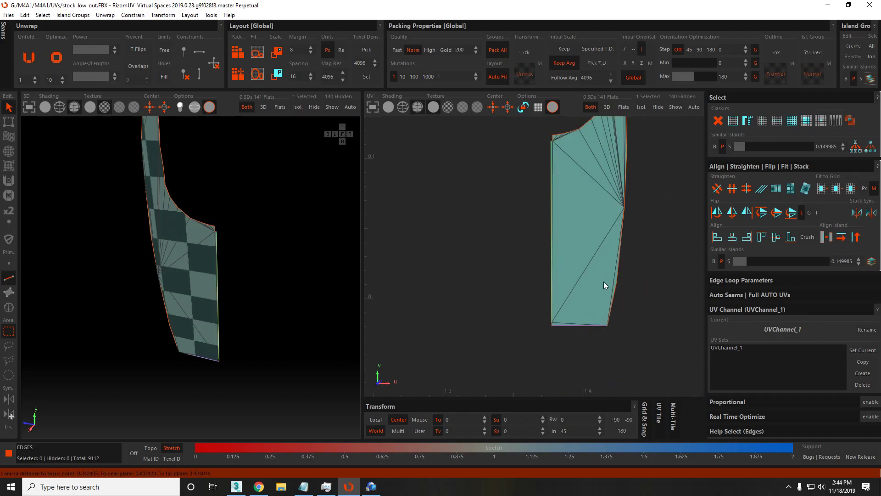
Optimize the hook-shaped panel island with its edge constraints applied.
scroll(586, 262, down, 5)
scroll(577, 297, up, 1)
key(F4)
click(580, 290)
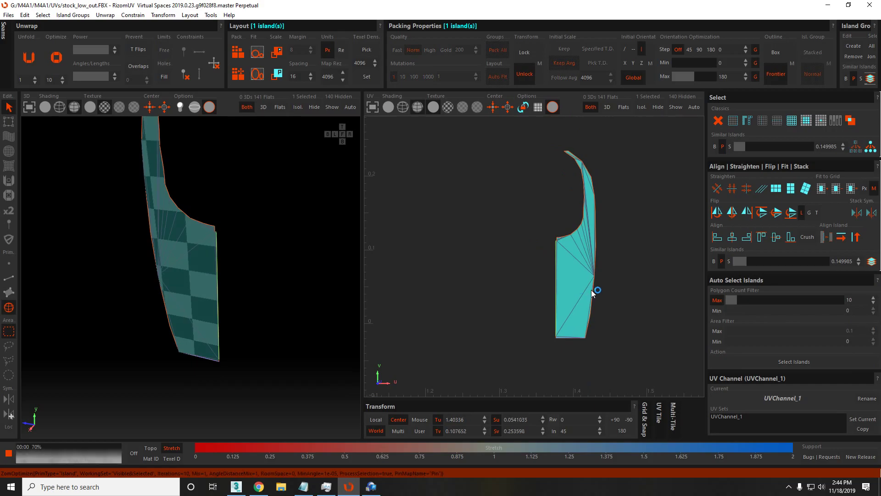
key(F2)
scroll(558, 276, down, 5)
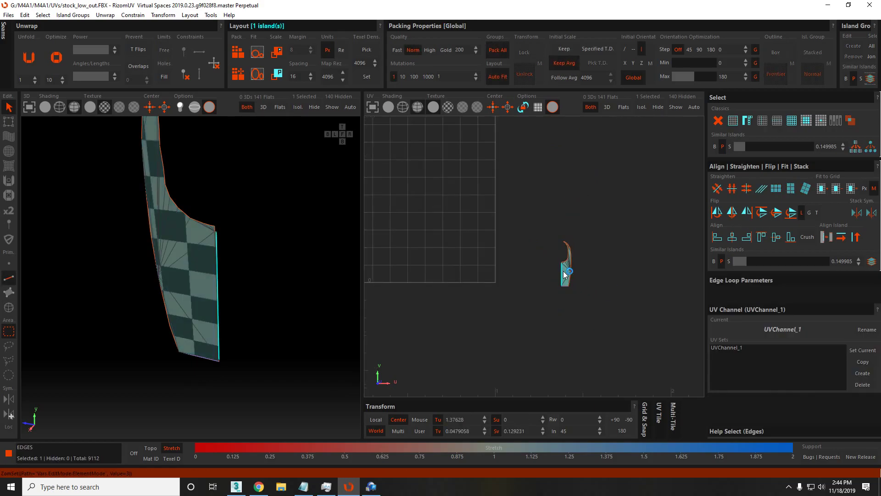
Move the finished hook-shaped panel into the empty space left of the UV tile and unhide all islands.
key(F4)
drag(565, 272, 456, 266)
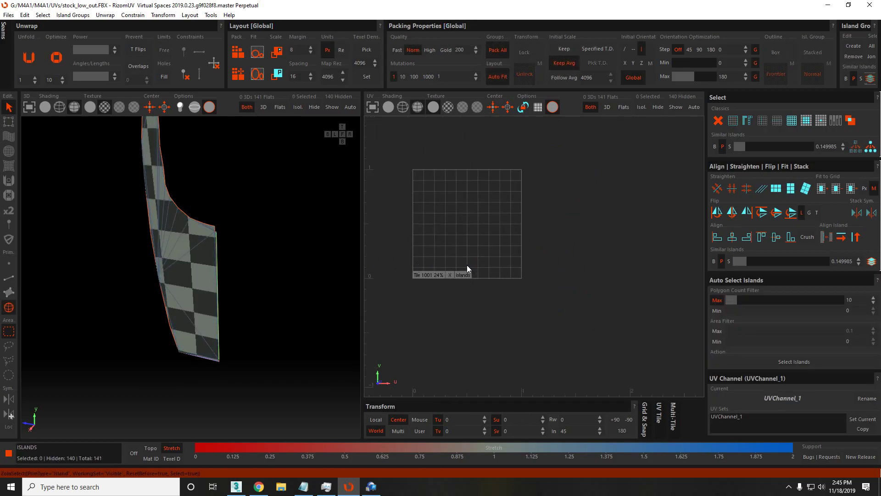
click(467, 266)
key(i)
Move the long fork-ended strip island out of the UV tile into the empty space to its right.
click(549, 263)
drag(539, 257, 591, 246)
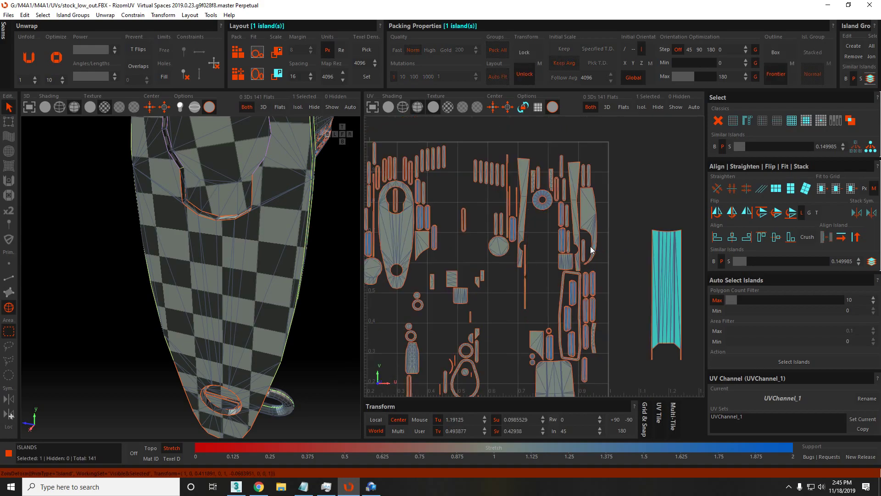
key(i)
drag(519, 230, 567, 238)
Constrain the fork-ended strip's top end horizontally and both of its long outer sides vertically.
key(F2)
click(546, 157)
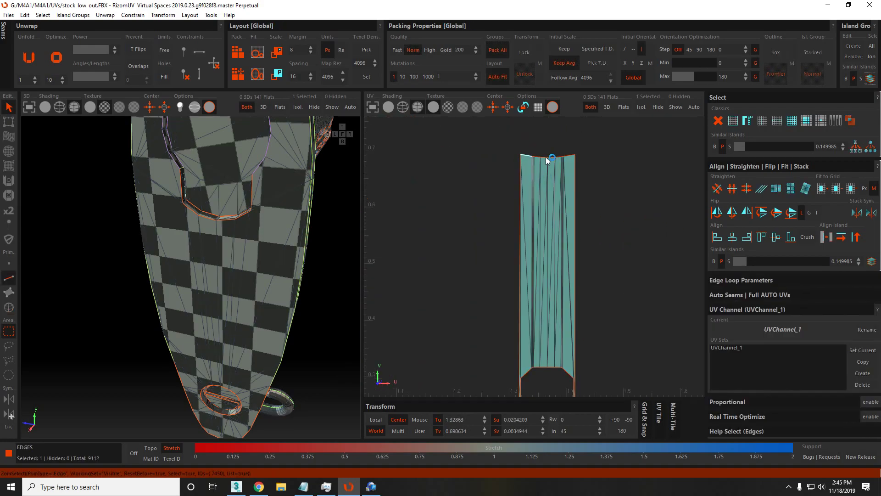
click(520, 176)
shift+click(575, 197)
middle_drag(555, 361, 552, 246)
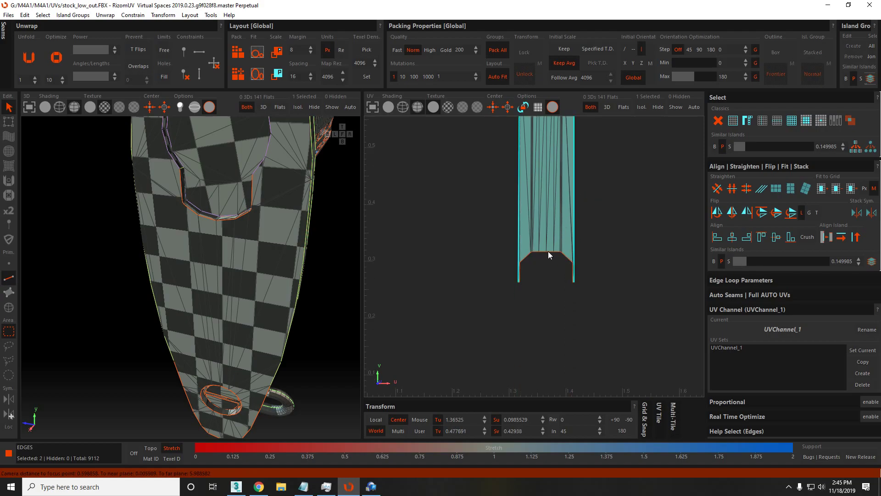
Constrain the flat notch edge at the strip's forked end horizontally and the prongs' inner sides vertically.
click(524, 277)
scroll(524, 275, up, 5)
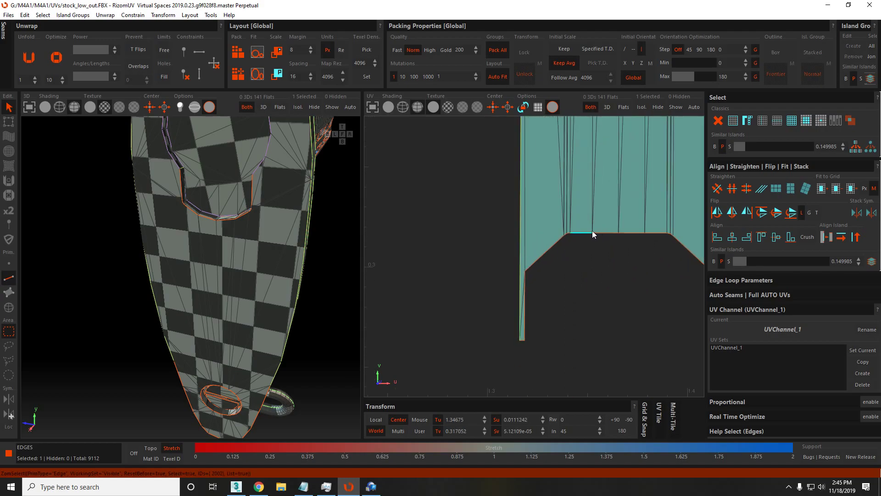
middle_drag(663, 235, 538, 229)
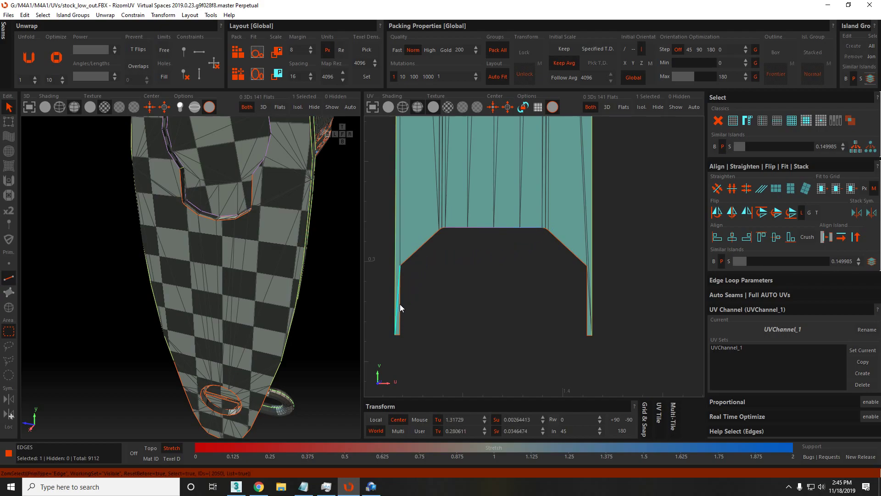
click(589, 332)
click(398, 332)
Optimize the fork-ended strip island and move it above the UV tile.
key(F4)
key(o)
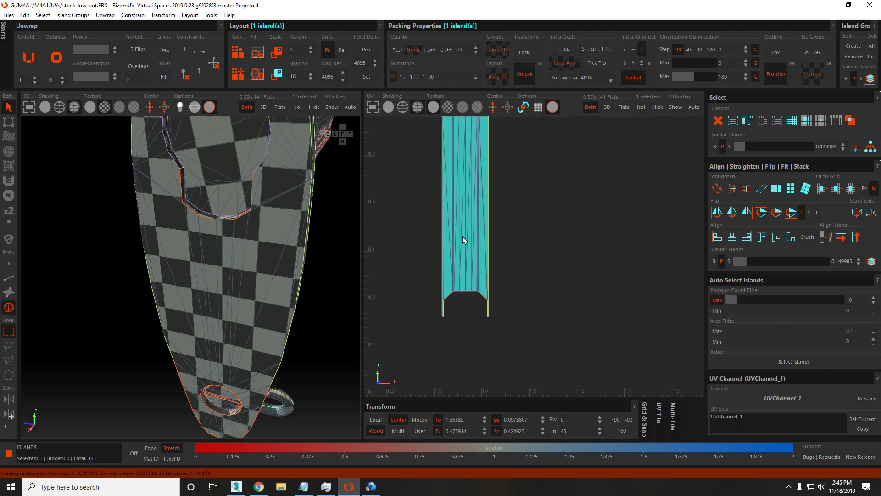
scroll(492, 227, up, 5)
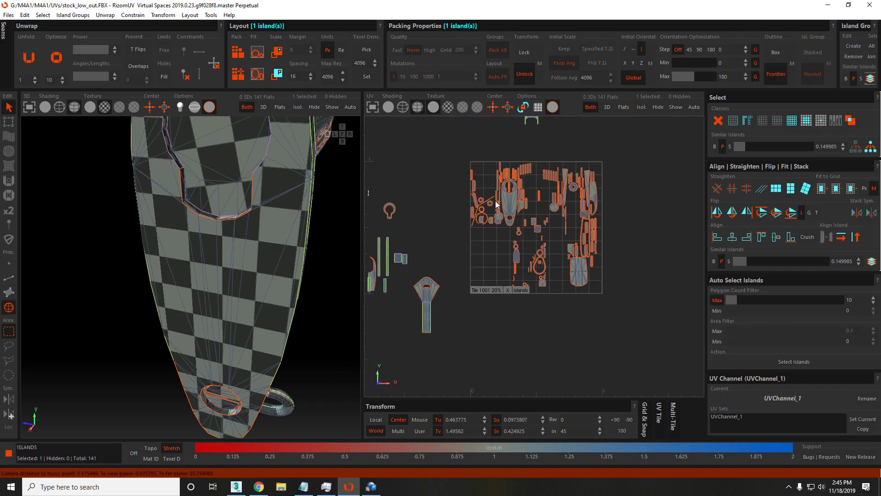
Move the tapered butt plate island with two holes into the empty space left of the UV tile.
click(519, 217)
click(584, 189)
key(u)
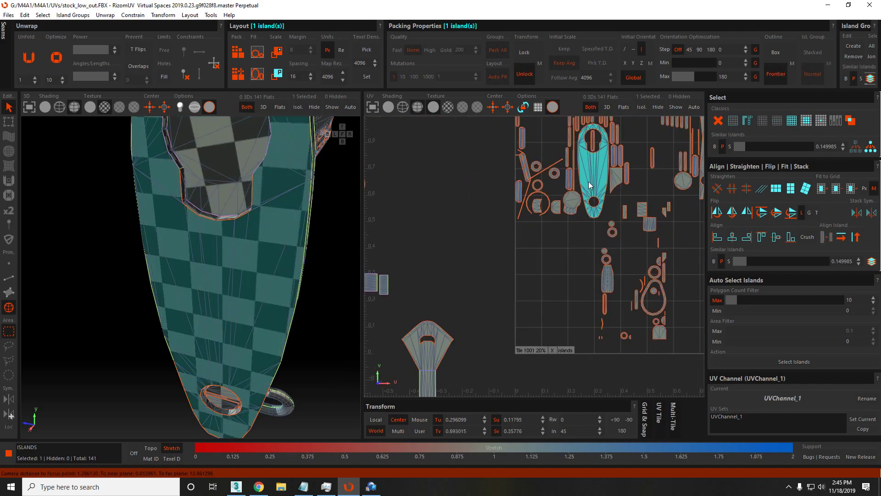
scroll(428, 219, down, 3)
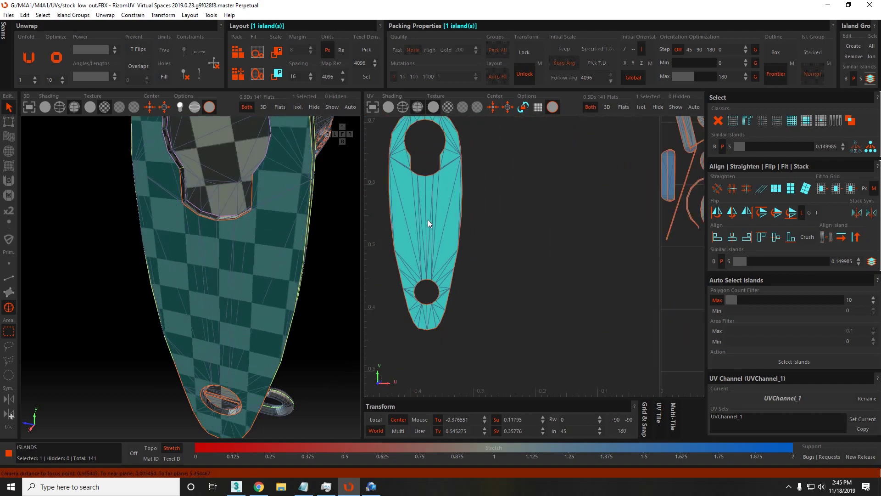
Align the butt plate island upright, constrain its centre line between the two holes vertically, and unwrap it.
key(e)
double_click(427, 203)
key(c)
key(u)
scroll(457, 212, down, 10)
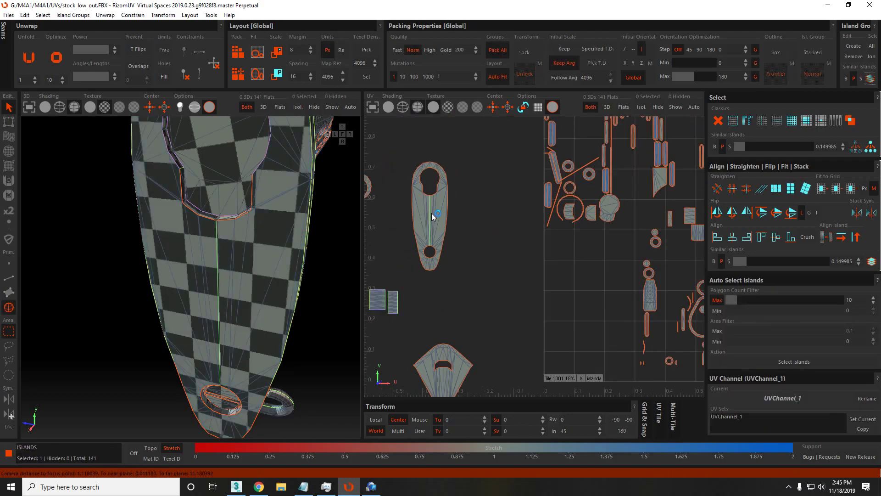
Move the large rounded plate island right of the UV tile and constrain its centre line vertically.
mouse_move(462, 213)
mouse_down()
mouse_move(412, 152)
mouse_move(557, 215)
mouse_move(562, 291)
mouse_move(556, 268)
mouse_up()
key(f)
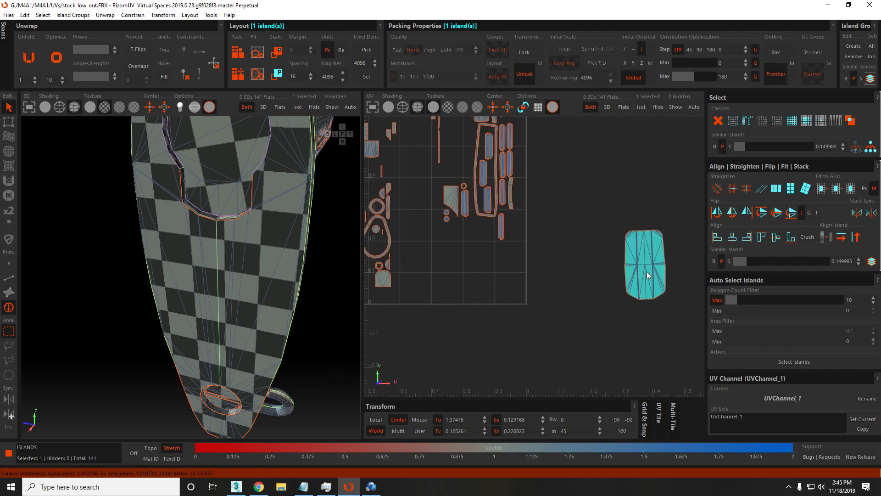
key(F2)
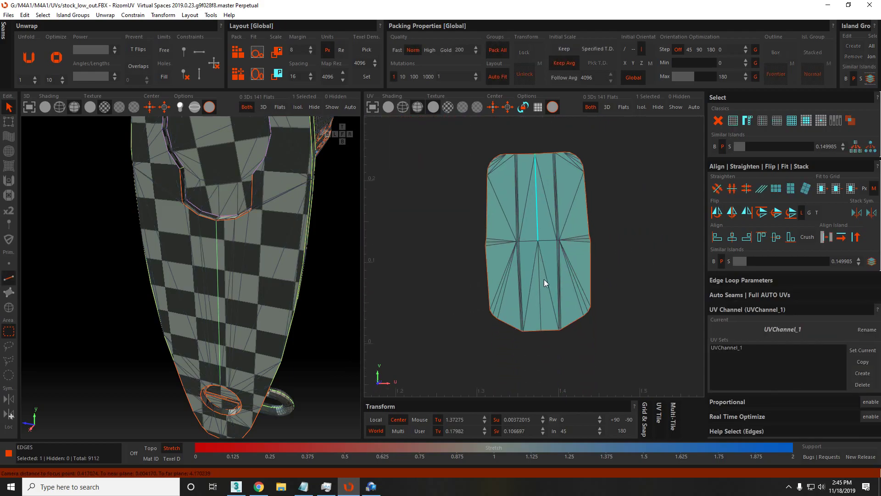
Align the rounded plate island to its bottom edge and constrain its bottom and top edges horizontally.
click(534, 331)
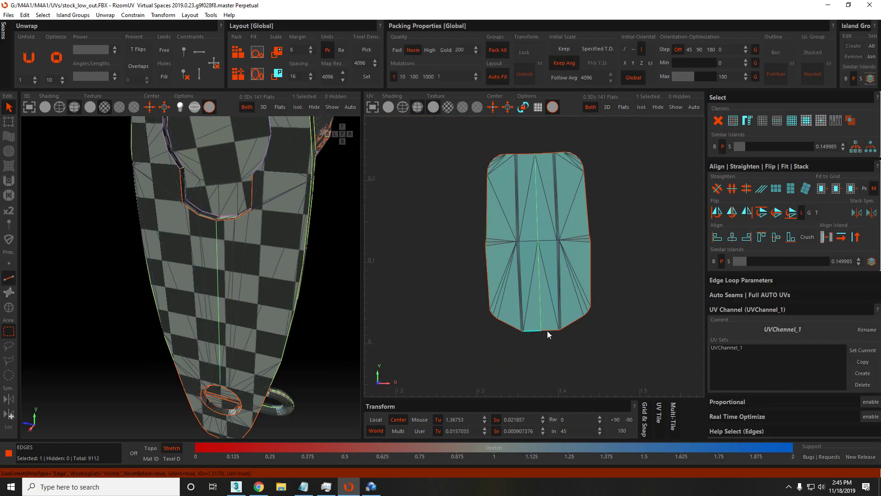
key(ctrl+h)
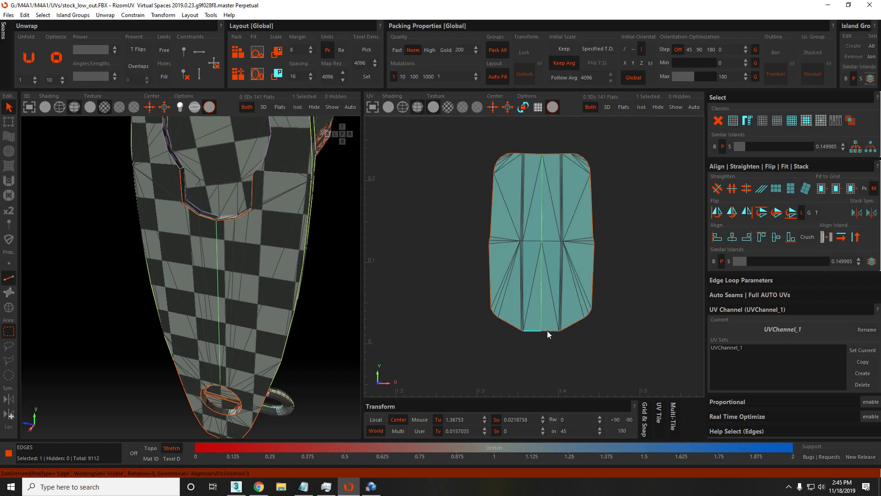
shift+click(550, 331)
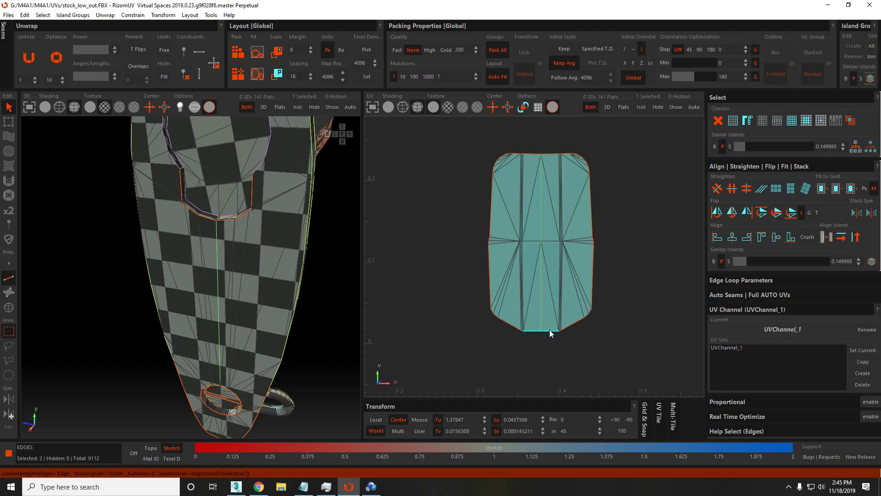
click(535, 154)
key(shift+h)
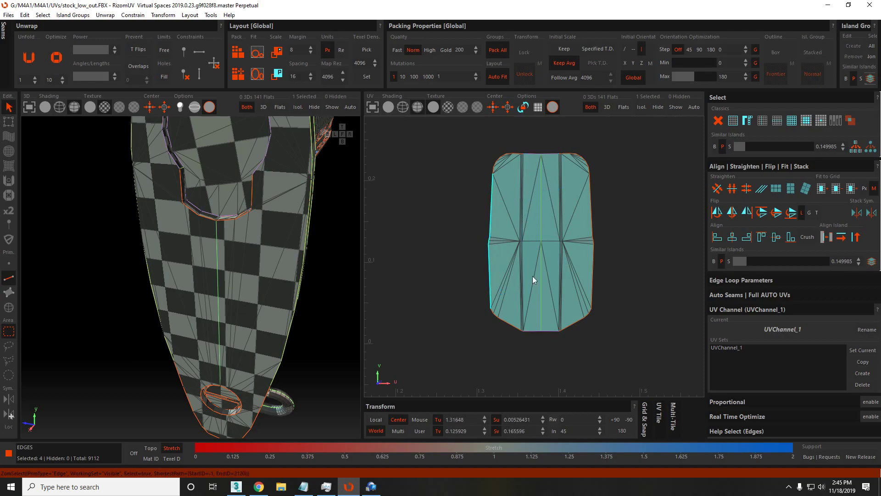
Constrain both long sides of the rounded plate island vertically and optimize the island.
shift+click(591, 280)
key(F4)
click(558, 235)
key(o)
Move the finished rounded plate island above the UV tile.
click(608, 248)
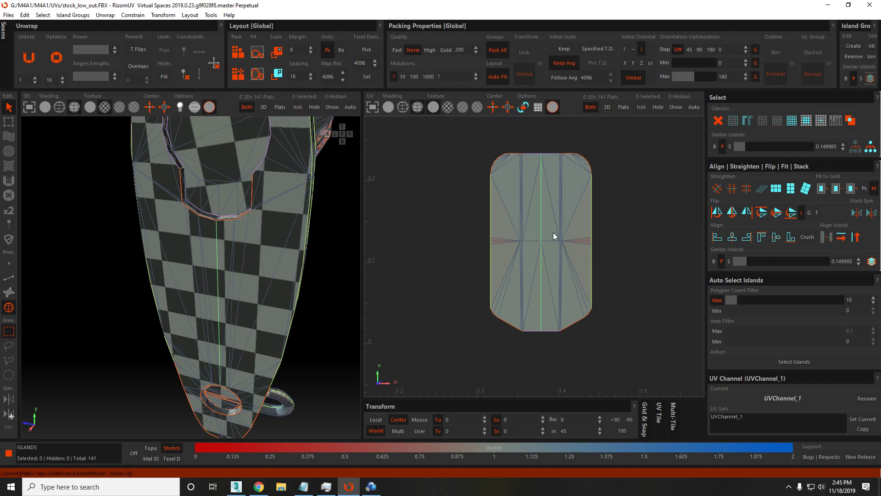
click(554, 237)
scroll(552, 236, down, 8)
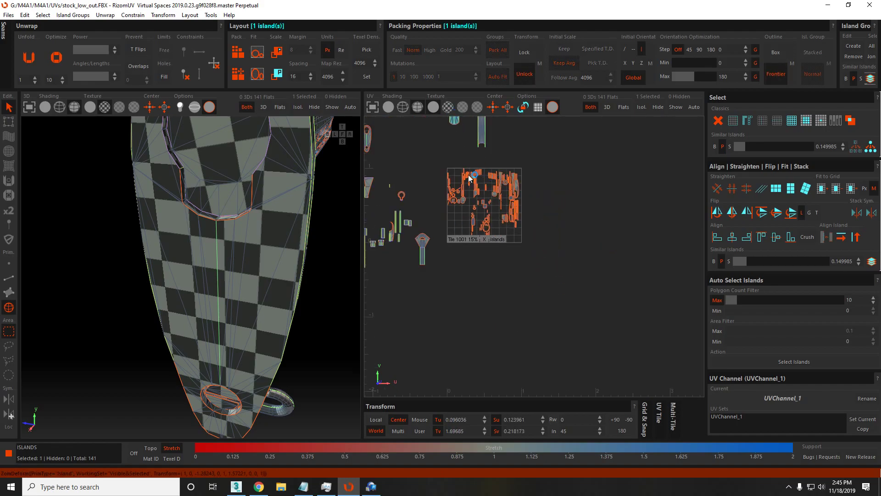
Pick one of the slot recess islands and select the cross edge at its rounded end on the model.
scroll(470, 178, up, 9)
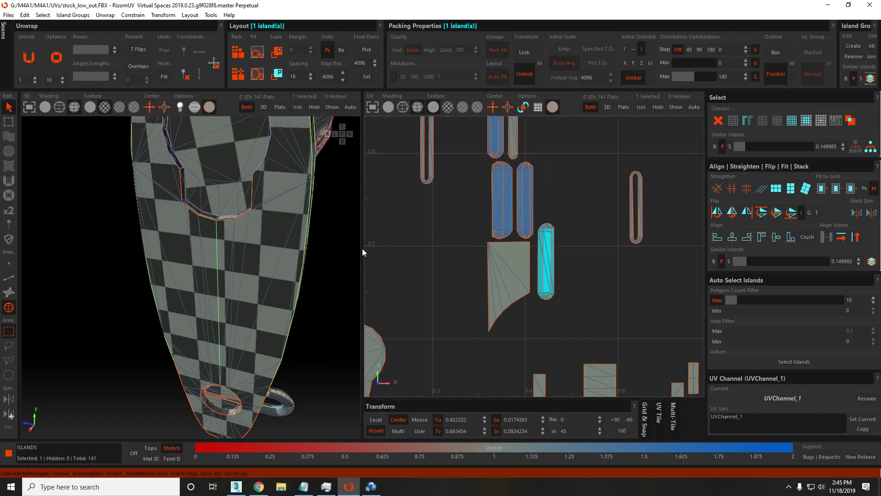
scroll(189, 247, up, 10)
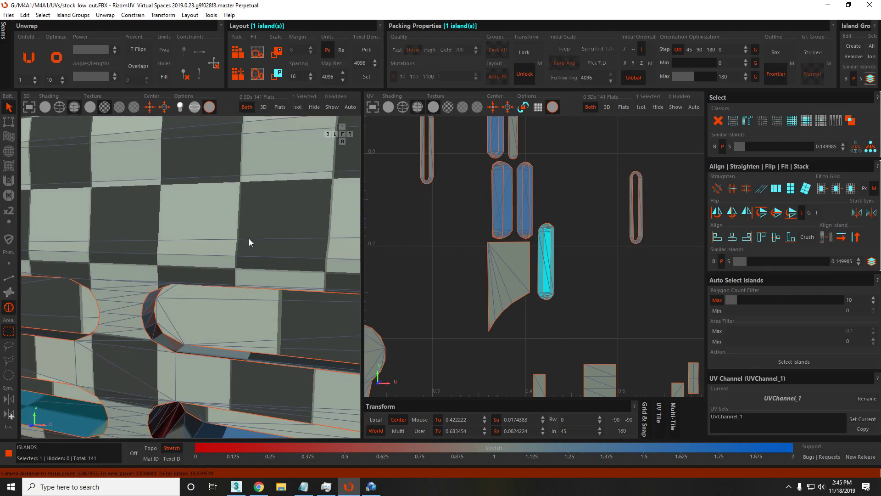
scroll(249, 238, down, 4)
middle_drag(257, 269, 148, 229)
key(F2)
click(136, 238)
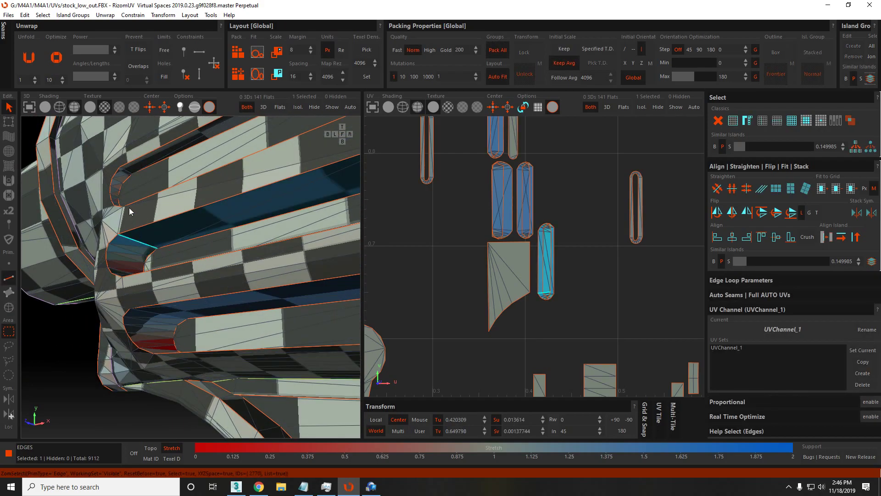
Add the matching end edges of the three neighbouring slot recesses to the edge selection.
scroll(118, 168, up, 3)
shift+click(129, 170)
scroll(128, 170, down, 3)
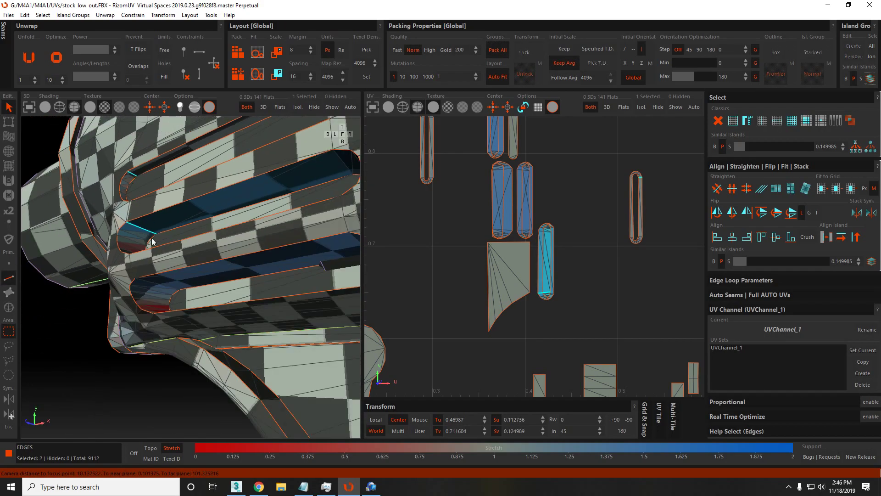
shift+click(161, 284)
scroll(167, 260, up, 3)
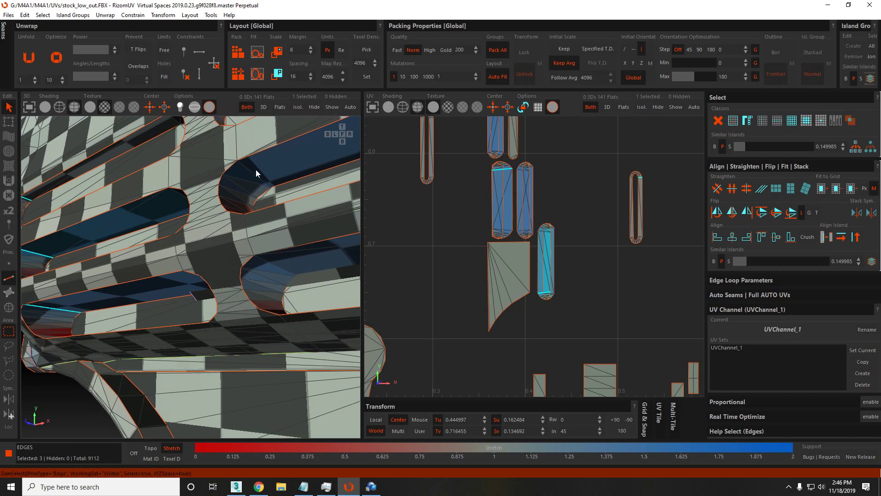
scroll(253, 172, down, 3)
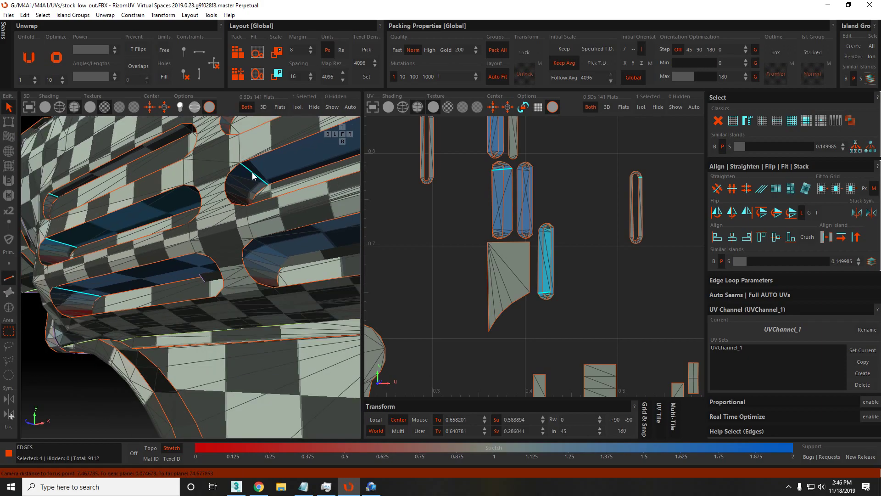
shift+click(252, 172)
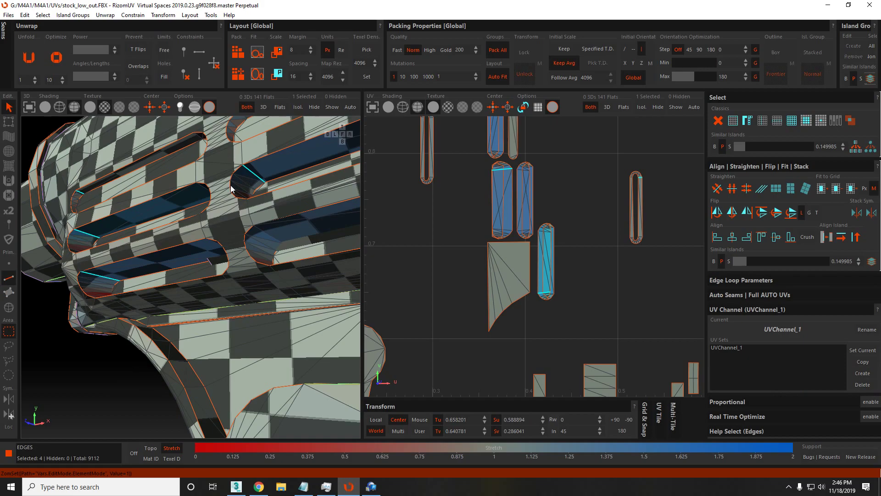
Examine the ends and inner faces of the stock's lower slot recesses in polygon selection mode.
scroll(241, 213, up, 3)
middle_drag(241, 213, 189, 213)
scroll(189, 213, up, 2)
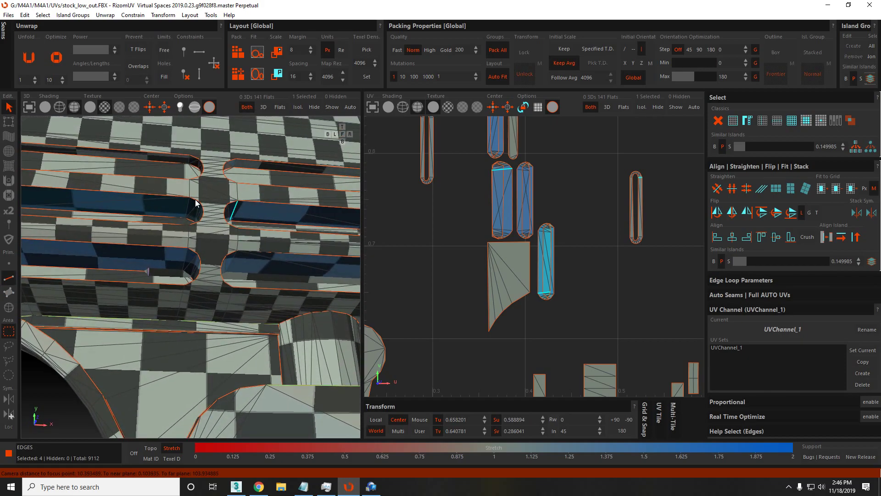
scroll(175, 287, up, 4)
mouse_move(195, 302)
middle_down()
mouse_move(241, 307)
mouse_move(206, 288)
middle_up()
key(F3)
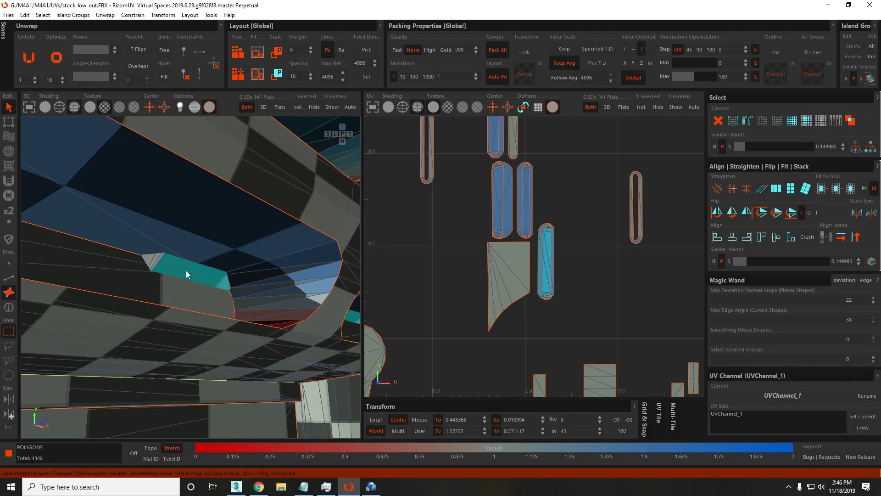
scroll(221, 274, down, 5)
scroll(225, 275, down, 2)
middle_drag(230, 289, 143, 280)
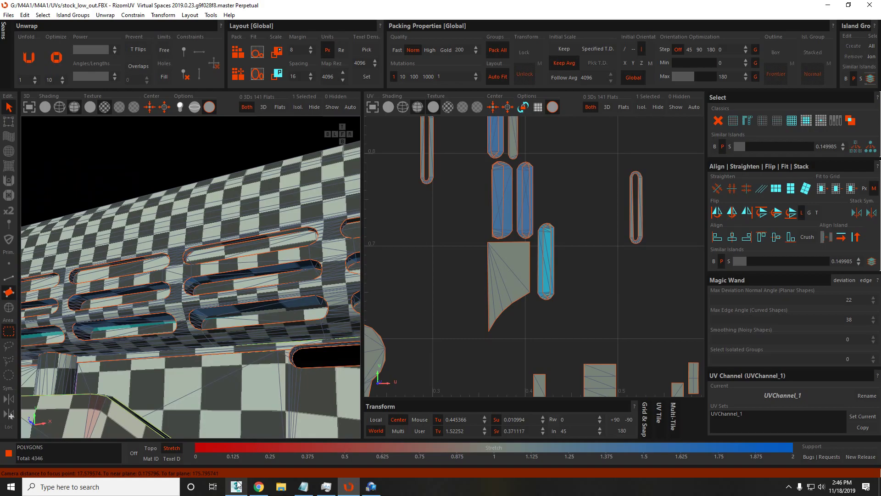
Switch to 3ds Max and select the lower face polygon inside a bottom-row slot of stock_main.
click(237, 486)
scroll(423, 233, up, 10)
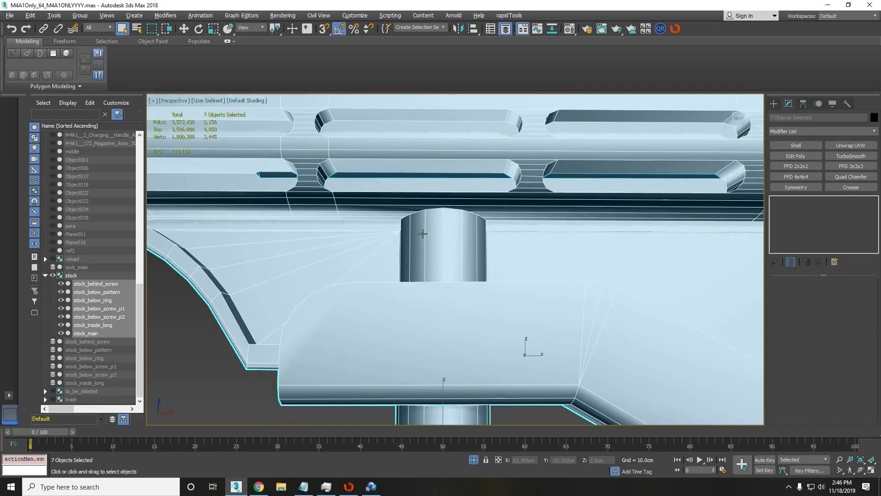
scroll(422, 233, down, 3)
alt+middle_drag(423, 234, 459, 230)
scroll(459, 230, up, 2)
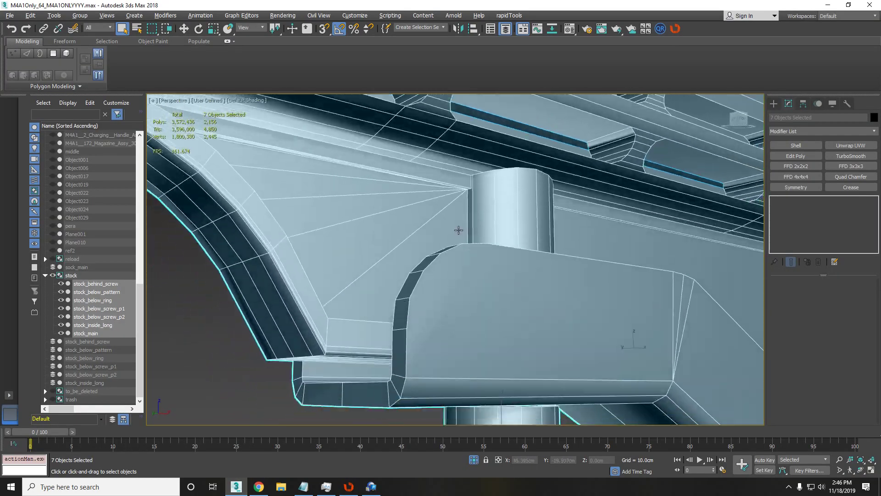
scroll(458, 230, down, 5)
scroll(457, 205, up, 5)
alt+middle_drag(457, 205, 508, 200)
click(547, 189)
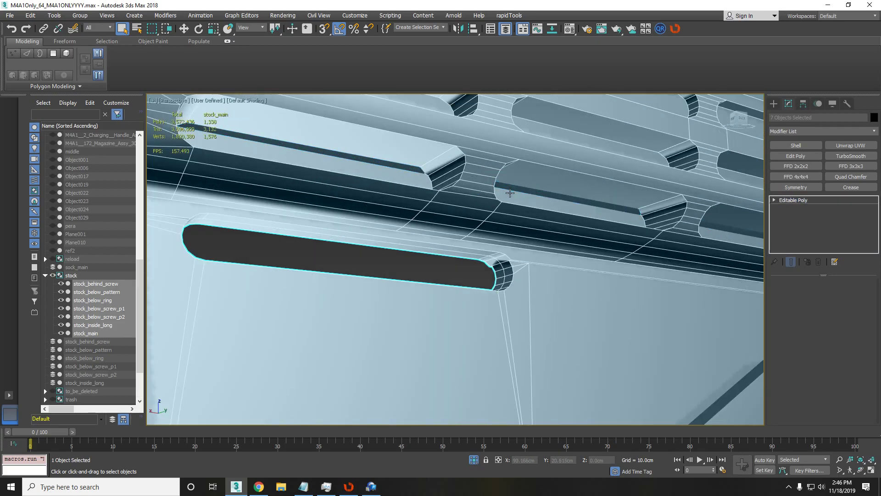
key(4)
click(516, 190)
scroll(517, 190, down, 3)
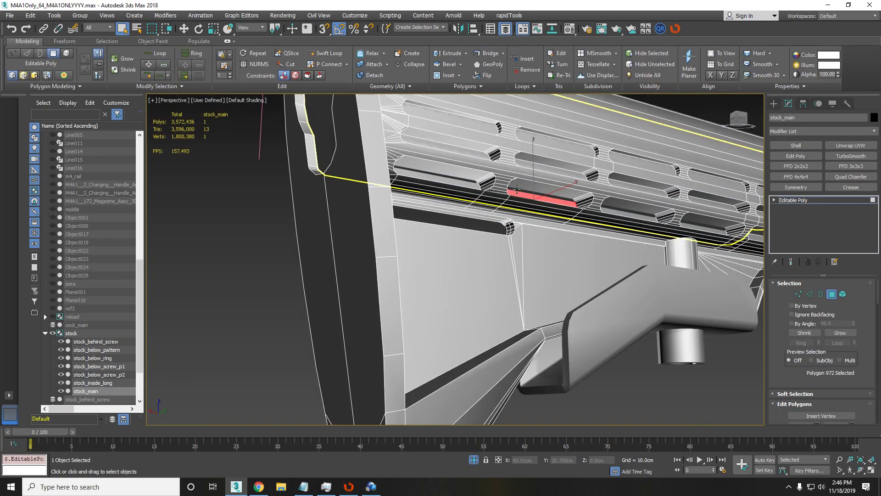
Select the large inner wall polygon of the bottom-row slot and inspect the recess from inside the stock.
scroll(517, 190, up, 5)
alt+middle_drag(516, 189, 479, 269)
click(462, 318)
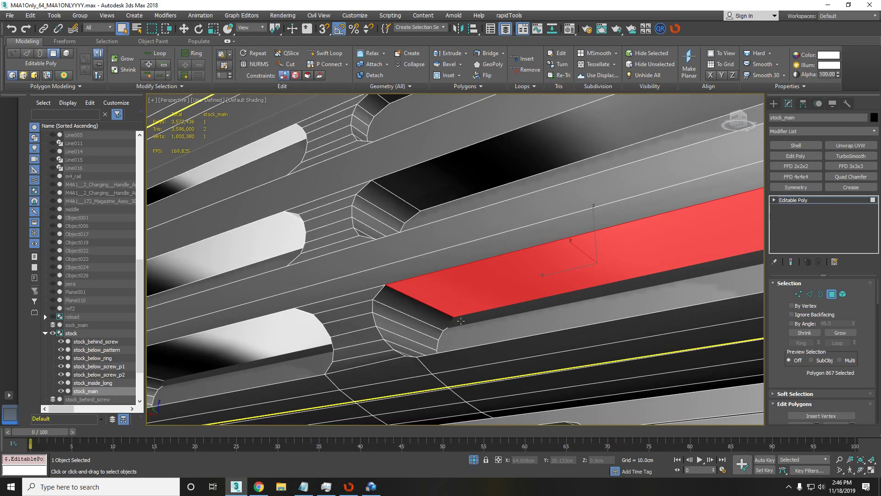
scroll(463, 319, up, 6)
alt+middle_drag(420, 309, 412, 263)
click(412, 261)
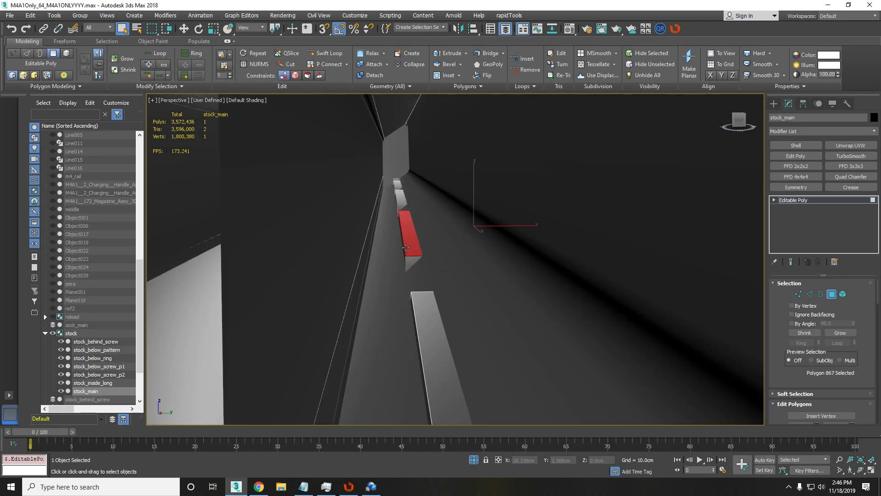
scroll(420, 299, up, 10)
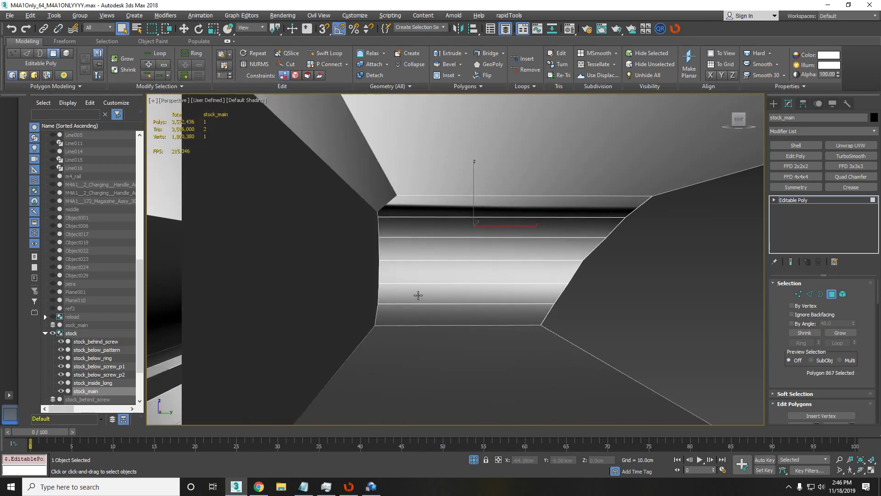
scroll(419, 295, down, 10)
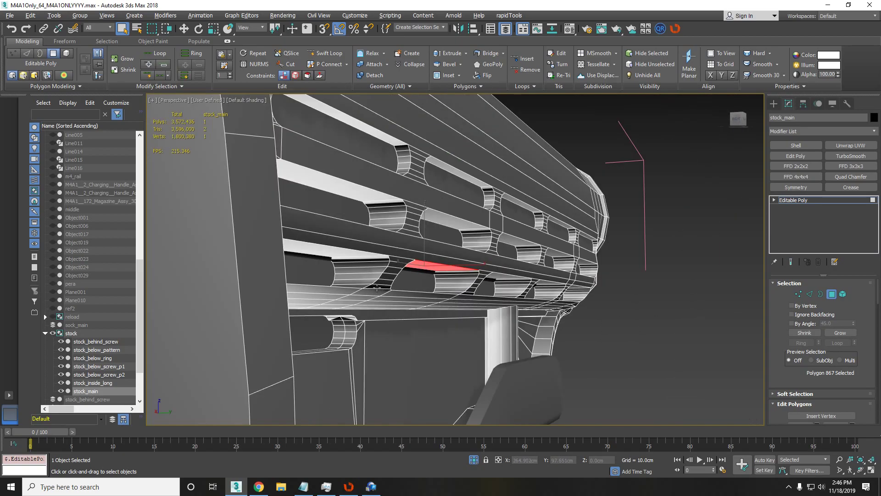
Select the floor faces of bottom-row slots on stock_main to compare their recess shapes.
alt+middle_drag(377, 287, 413, 275)
scroll(420, 270, up, 6)
click(273, 275)
middle_drag(273, 279, 360, 275)
click(356, 282)
scroll(356, 282, up, 4)
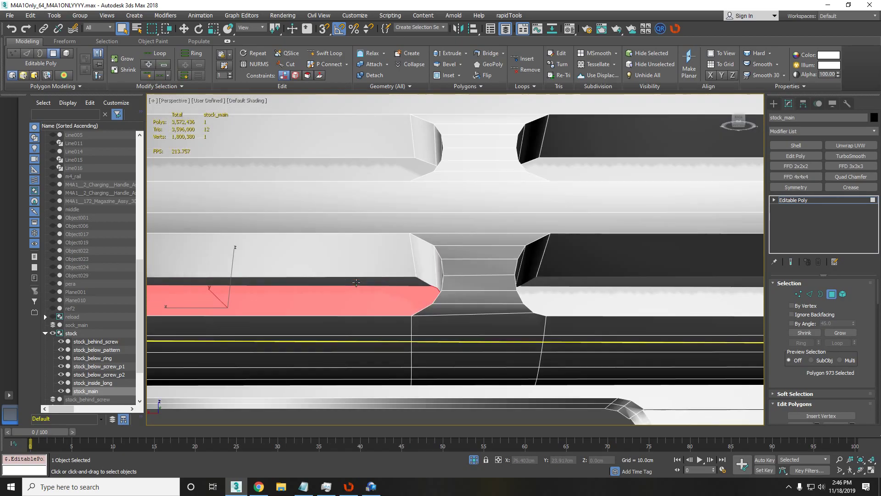
alt+middle_drag(508, 279, 463, 314)
click(482, 266)
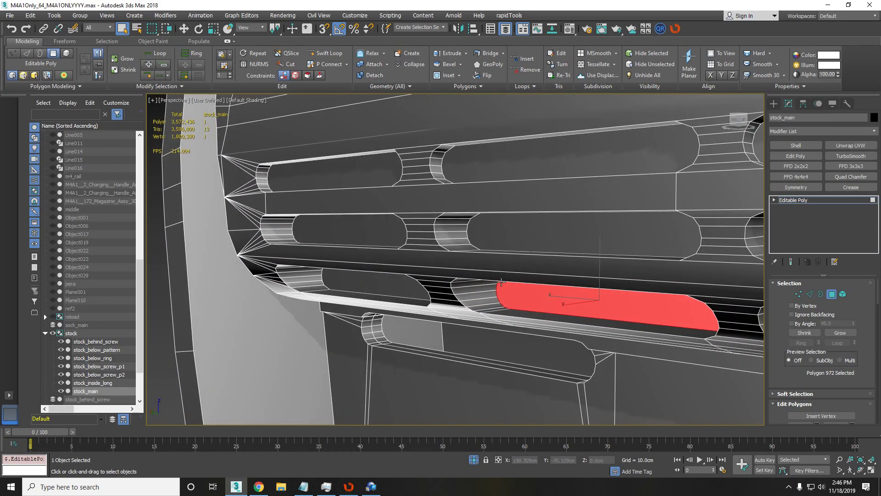
Inspect the bottom-row recesses from inside the stock, picking their wall faces and undoing the last selection.
scroll(501, 276, up, 5)
scroll(504, 291, down, 8)
scroll(530, 302, up, 8)
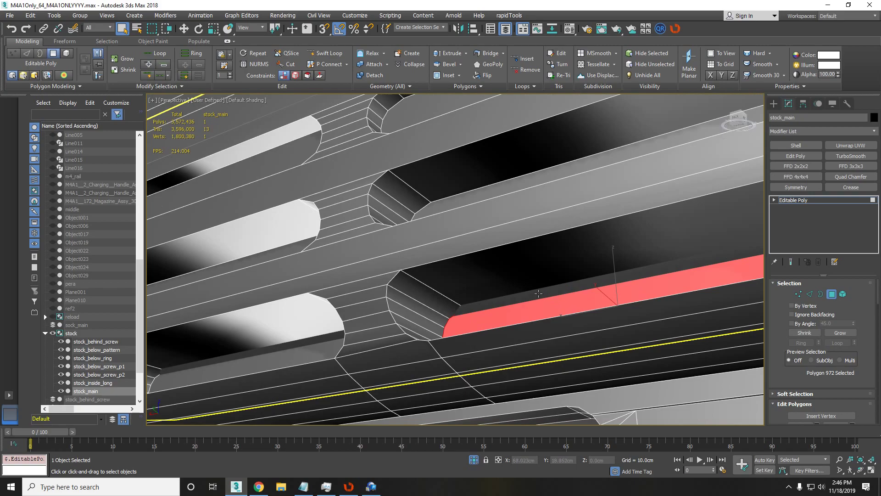
alt+middle_drag(534, 290, 602, 324)
alt+middle_drag(506, 289, 466, 261)
click(611, 349)
click(632, 215)
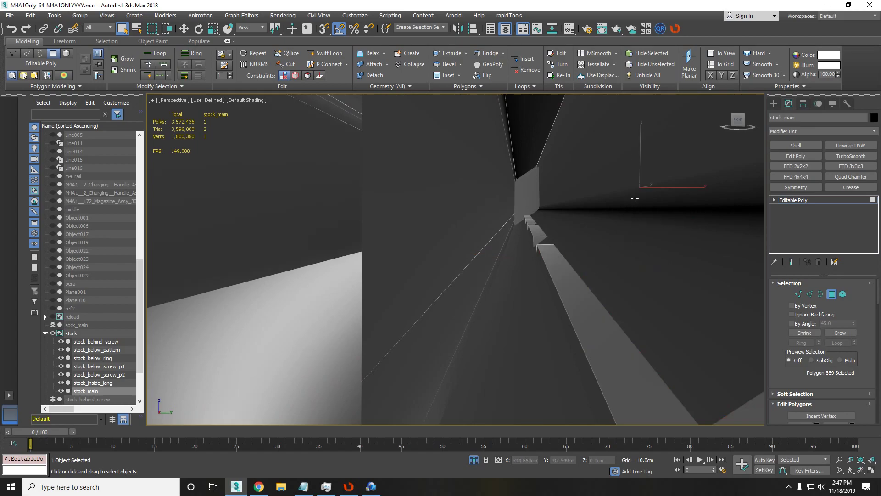
scroll(634, 199, up, 8)
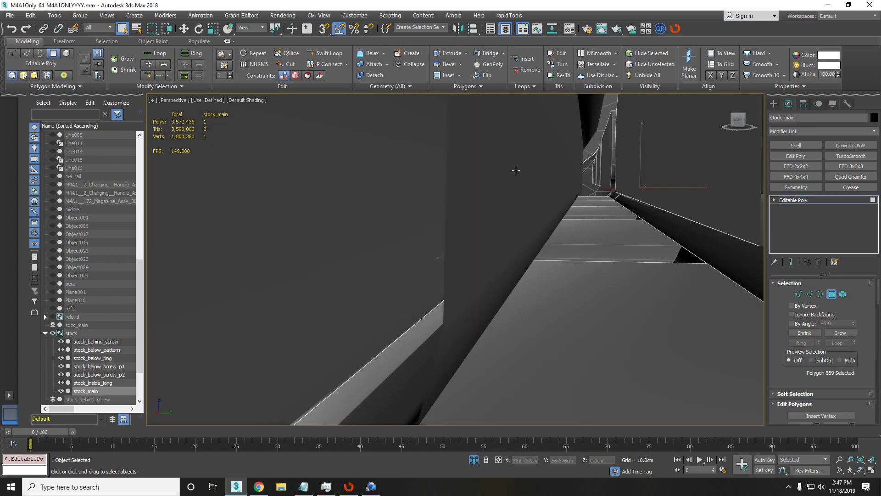
click(551, 225)
scroll(550, 226, down, 5)
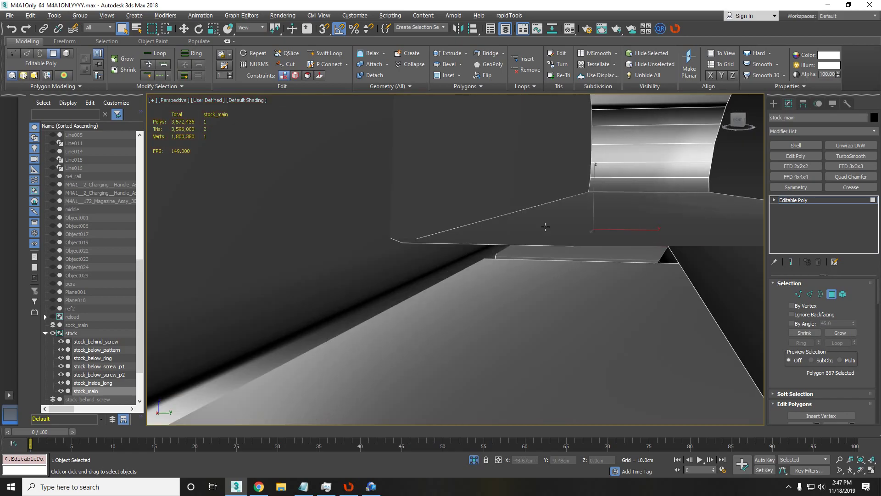
scroll(547, 227, up, 4)
key(ctrl+z)
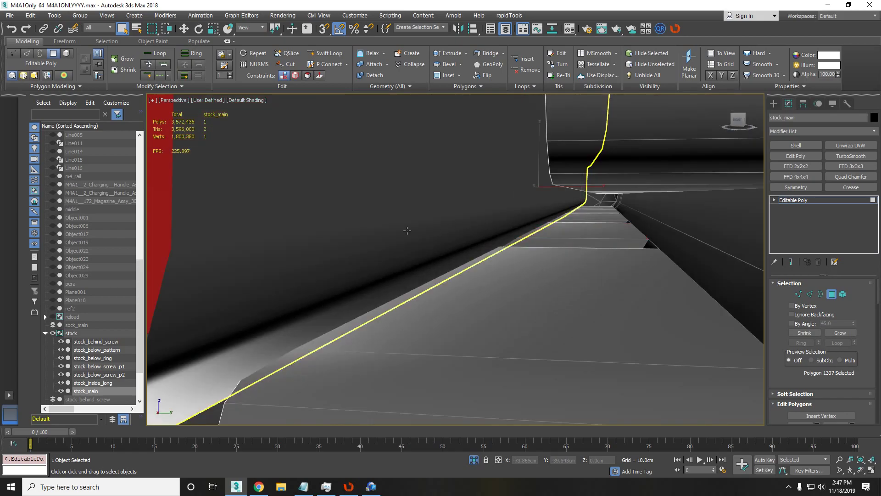
Leave polygon editing and isolate the whole stock_main object in the viewport.
key(z)
scroll(440, 242, down, 2)
mouse_move(441, 243)
alt+middle_down()
mouse_move(587, 280)
mouse_move(509, 276)
mouse_move(441, 243)
alt+middle_up()
scroll(514, 261, down, 5)
key(1)
key(1)
key(z)
scroll(542, 280, down, 3)
scroll(402, 211, up, 8)
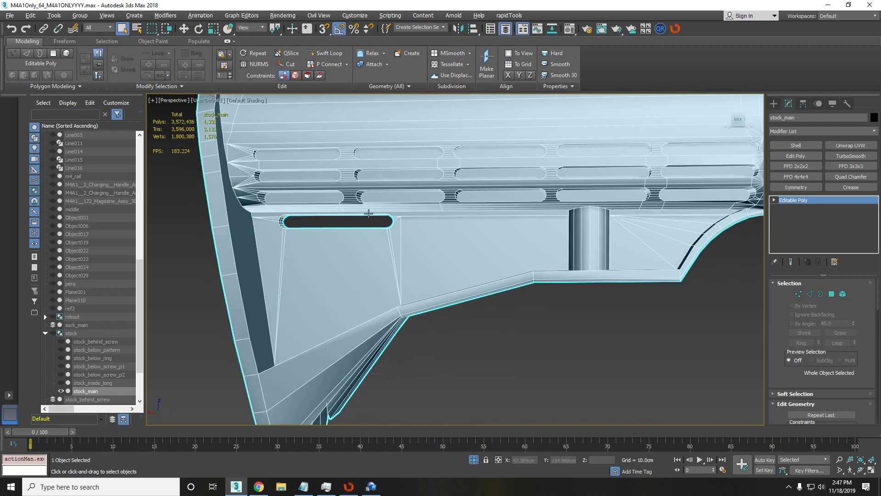
Examine the isolated slot recesses, end the isolation, and step back through the previous views.
alt+middle_drag(402, 211, 566, 193)
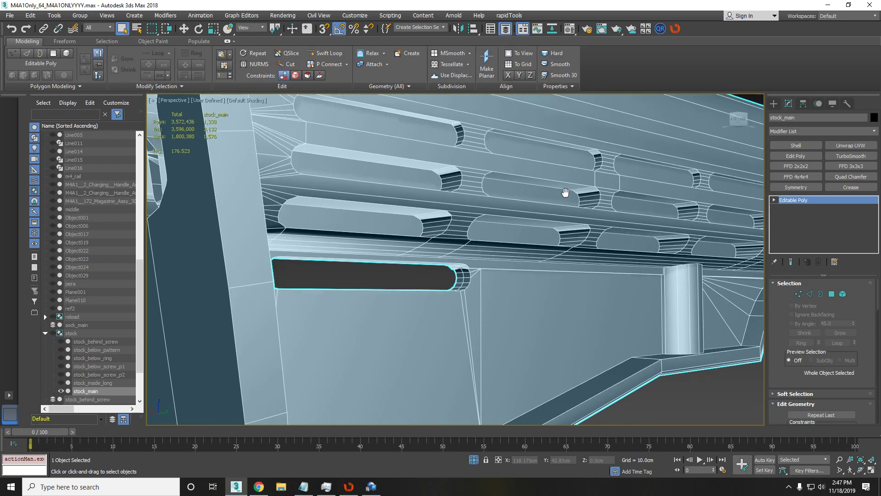
scroll(566, 199, up, 5)
key(alt+q)
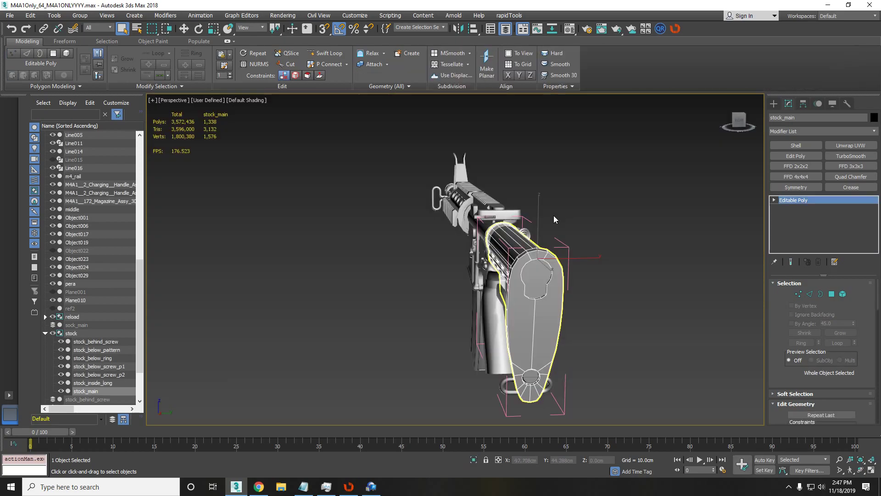
key(shift+z)
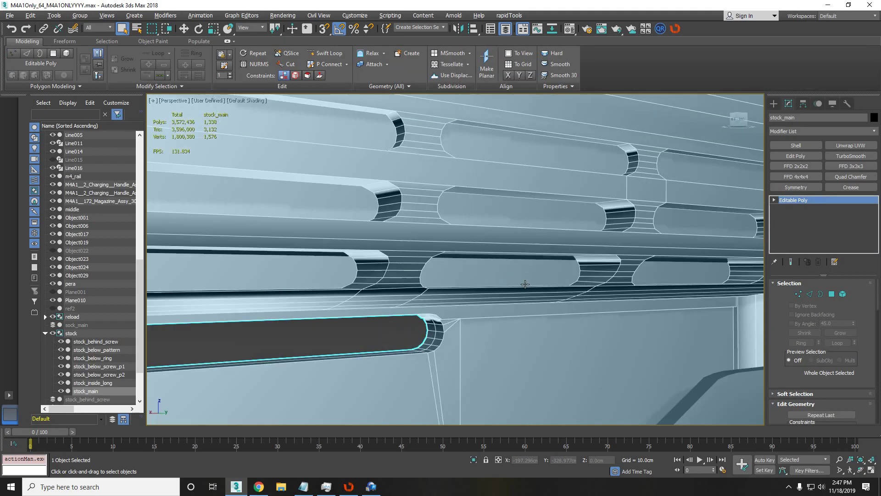
key(shift+z)
key(shift+z)
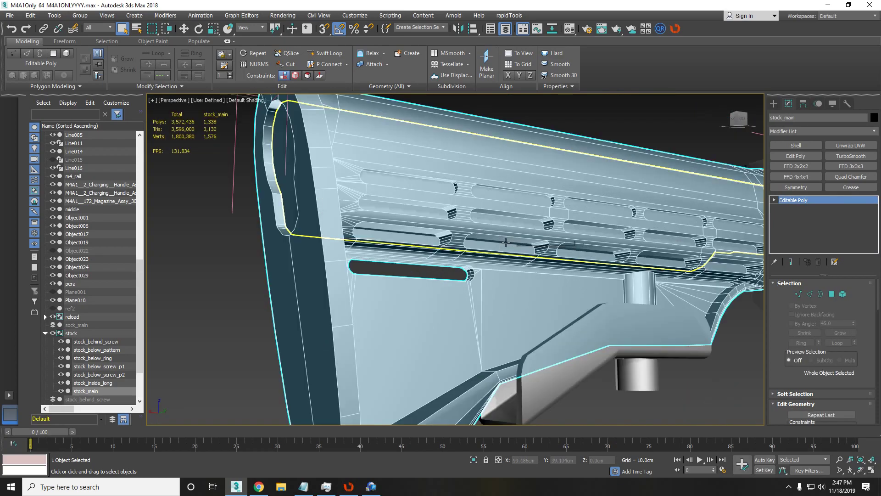
Select the stock_inside_long object behind the slots and examine how it sits inside the stock.
scroll(506, 242, up, 5)
click(507, 239)
scroll(503, 242, down, 6)
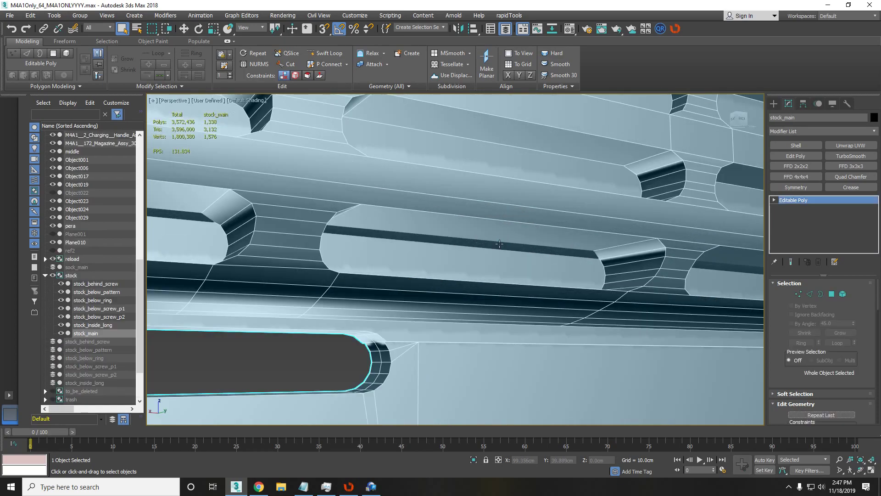
scroll(413, 244, up, 4)
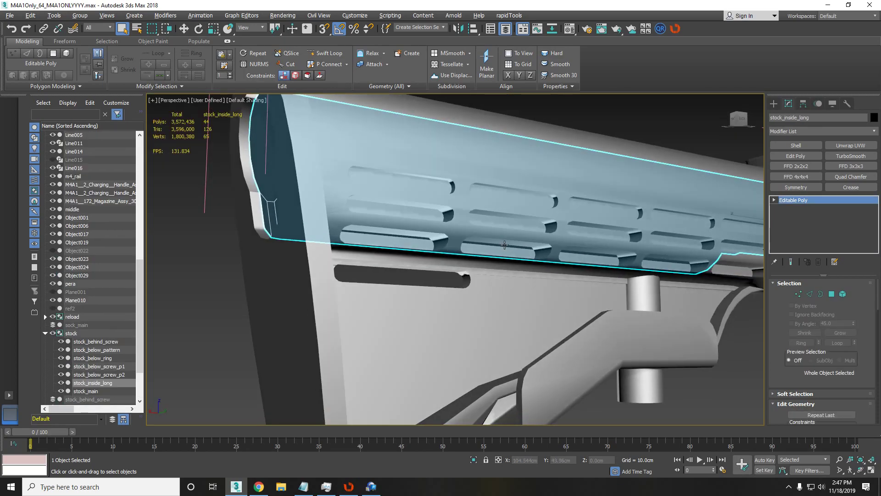
scroll(413, 243, down, 3)
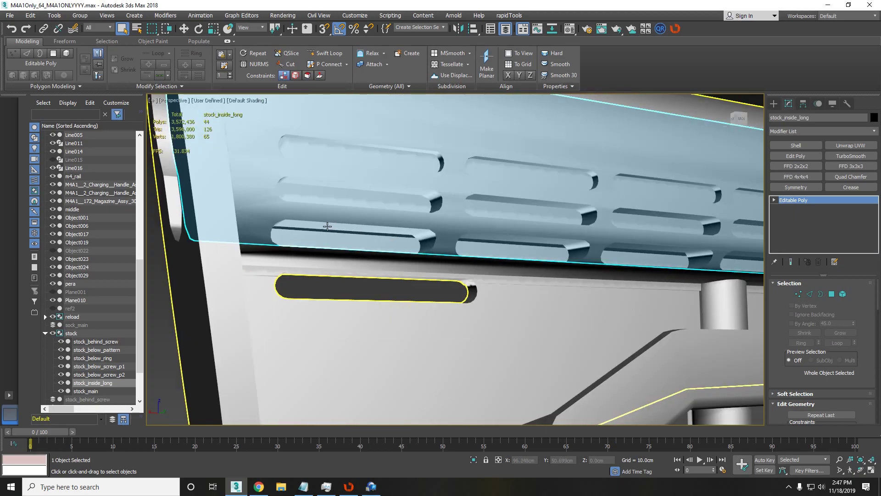
scroll(327, 226, down, 6)
alt+middle_drag(327, 226, 459, 246)
scroll(505, 246, up, 3)
scroll(367, 276, up, 1)
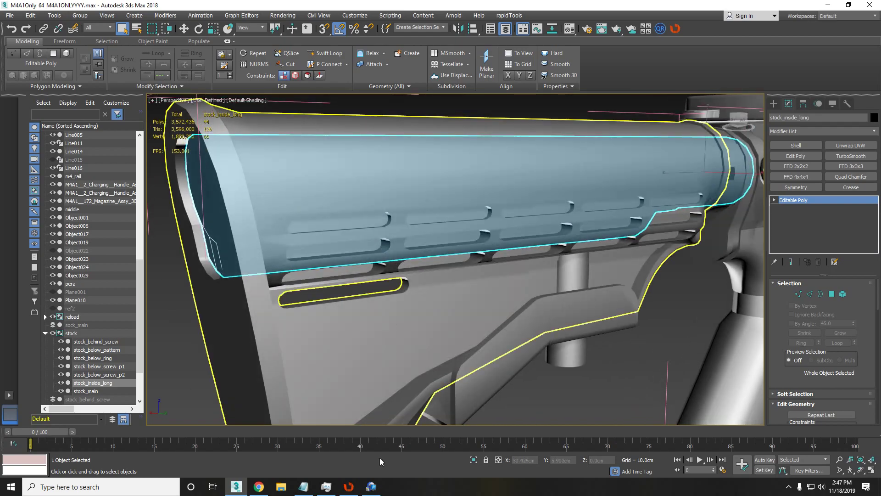
Switch back to RizomUV and select three slot recess islands on the stock model.
click(349, 487)
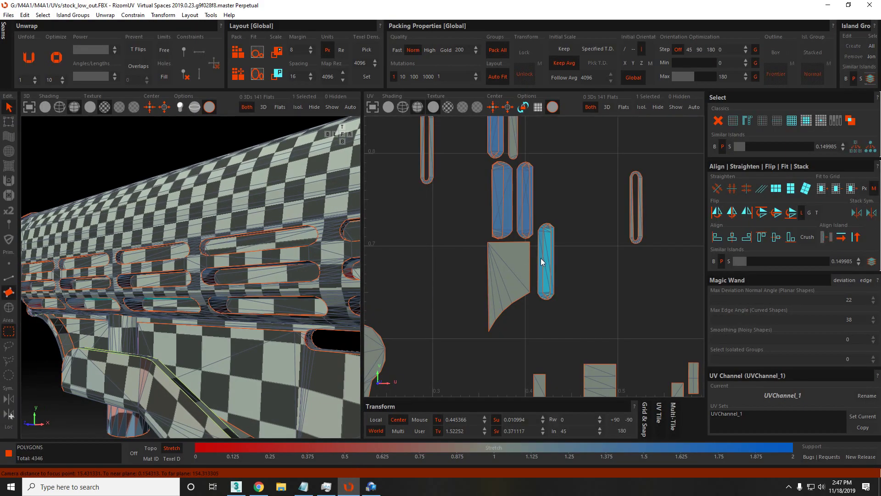
scroll(540, 259, up, 2)
scroll(278, 290, down, 1)
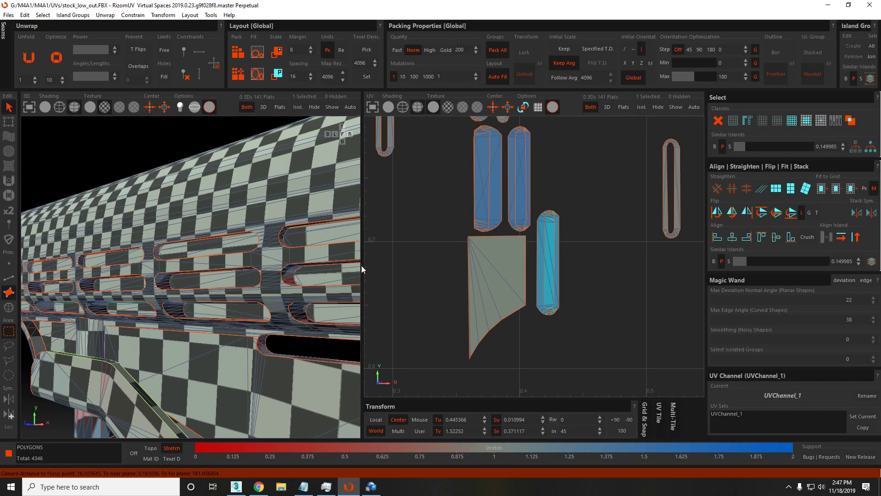
scroll(258, 272, up, 2)
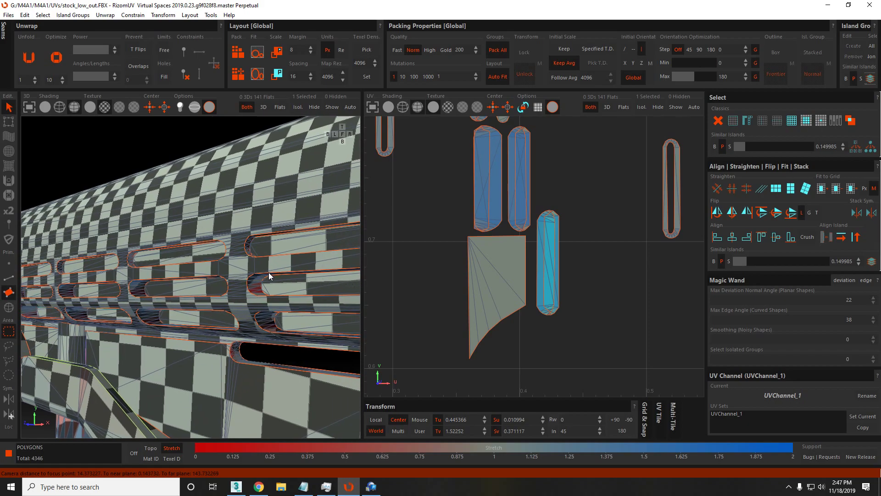
middle_drag(264, 282, 251, 295)
click(258, 288)
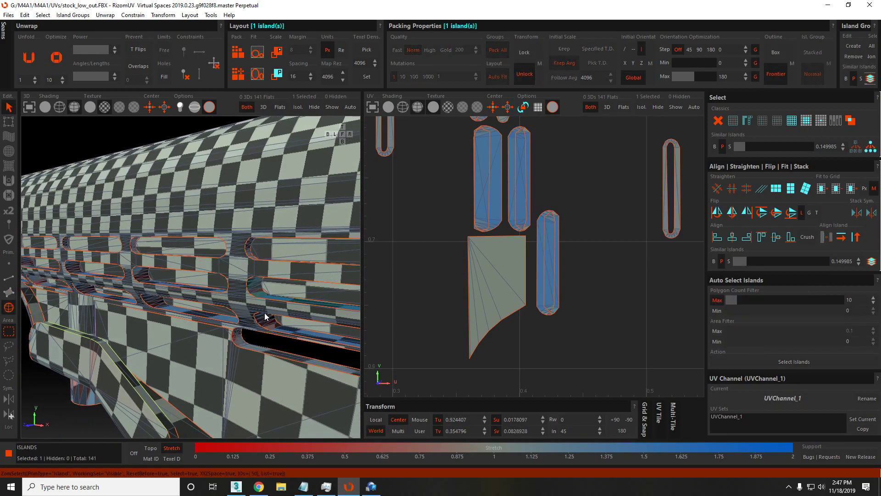
alt+drag(266, 319, 269, 301)
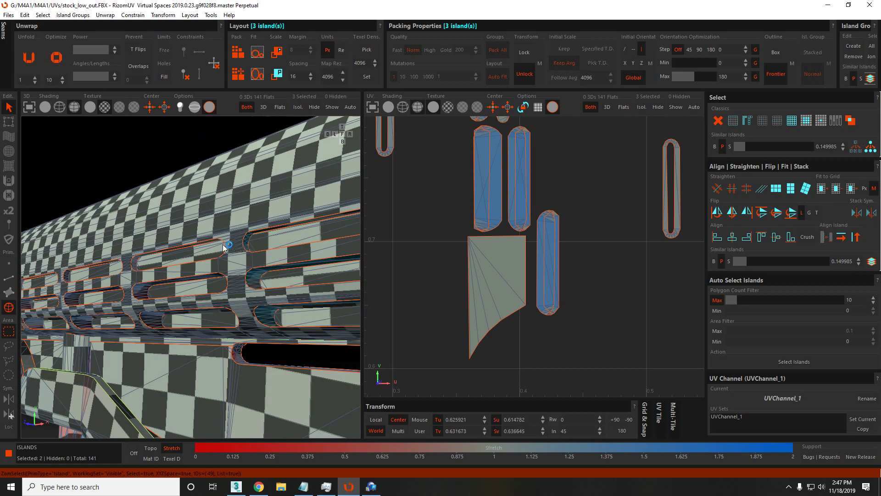
alt+drag(230, 248, 232, 250)
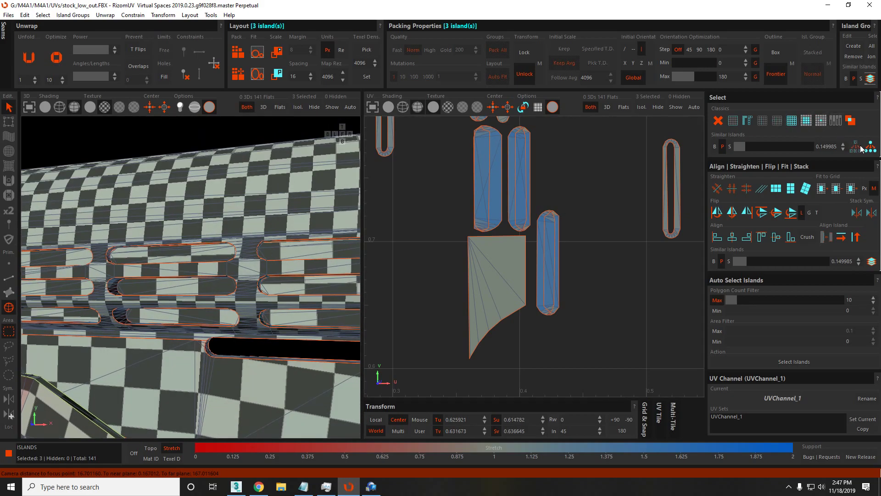
Isolate the selected similar slot recess islands for a check, show all islands again, and add another recess to the selection.
scroll(514, 194, down, 5)
key(i)
mouse_move(166, 258)
alt+mouse_down()
mouse_move(95, 287)
mouse_move(28, 280)
mouse_move(180, 247)
alt+mouse_up()
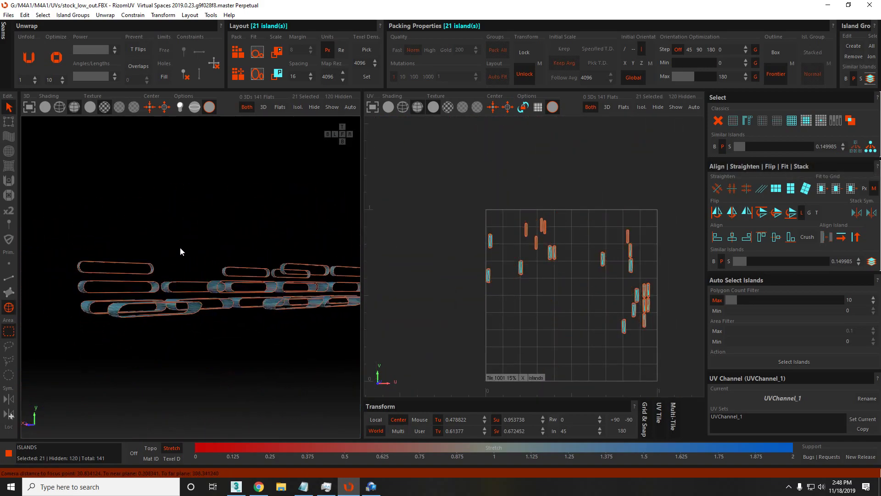
key(i)
scroll(232, 279, up, 8)
alt+drag(255, 278, 253, 227)
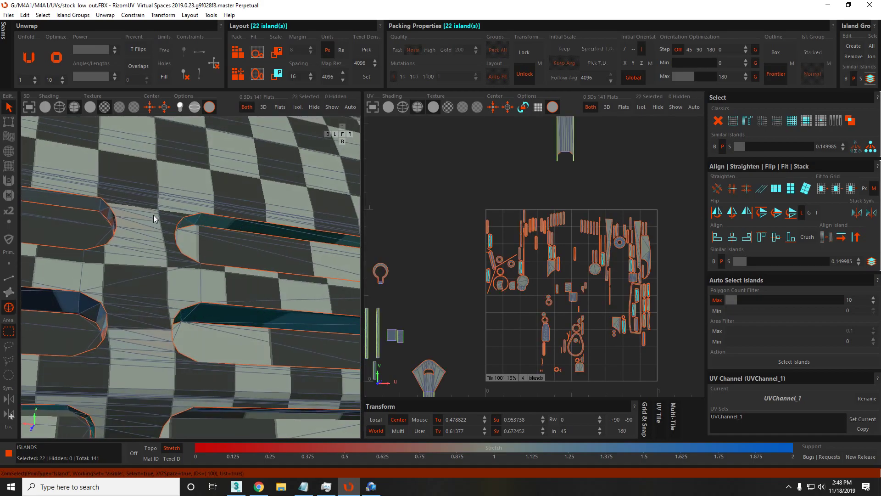
Add two more slot recess islands to the selection and isolate the selected recesses for a check.
alt+drag(101, 203, 257, 237)
scroll(180, 236, down, 8)
key(i)
key(ctrl+z)
scroll(281, 259, up, 4)
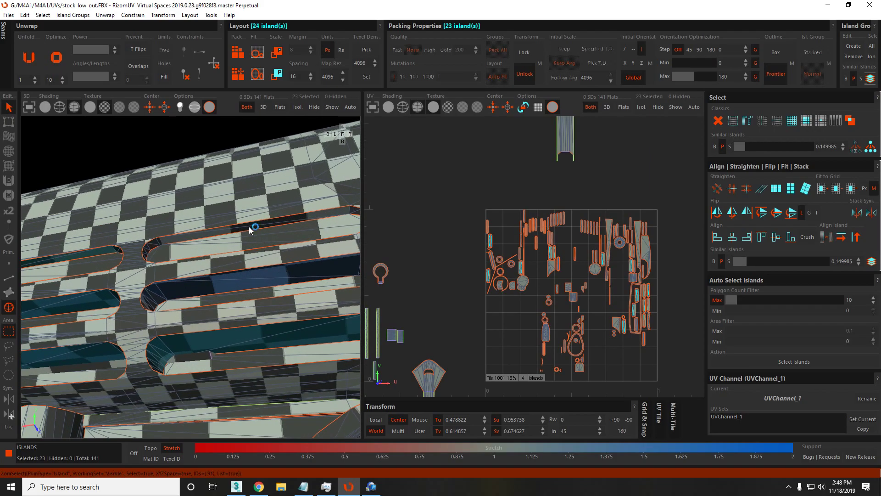
shift+click(250, 229)
scroll(250, 230, down, 2)
key(i)
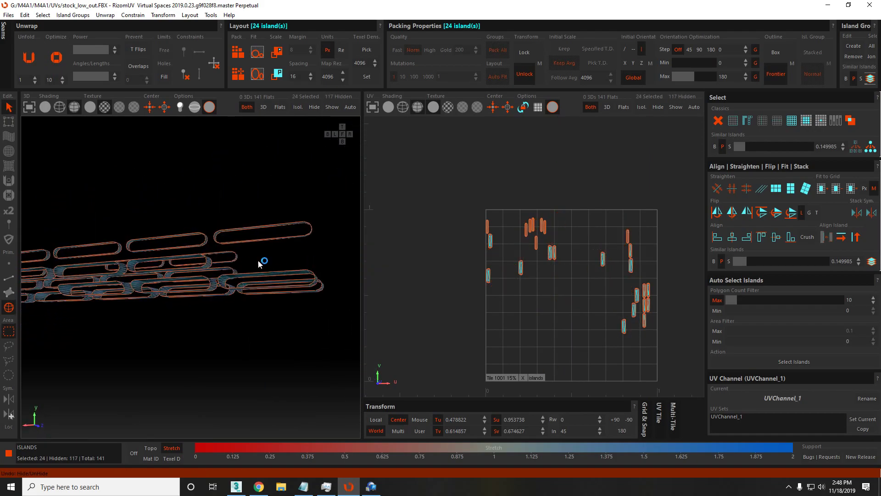
Show all islands, add another recess, inspect the isolated selection from another side, and show all islands again.
key(i)
scroll(261, 262, up, 3)
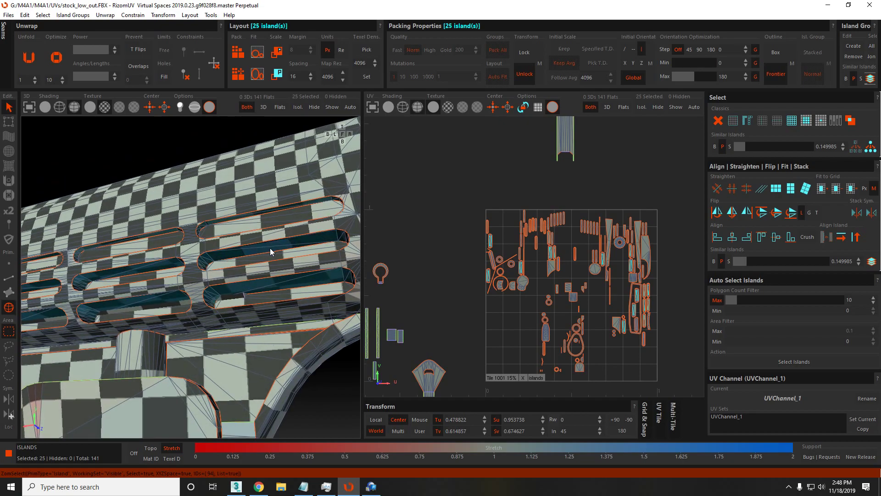
key(i)
scroll(256, 249, down, 2)
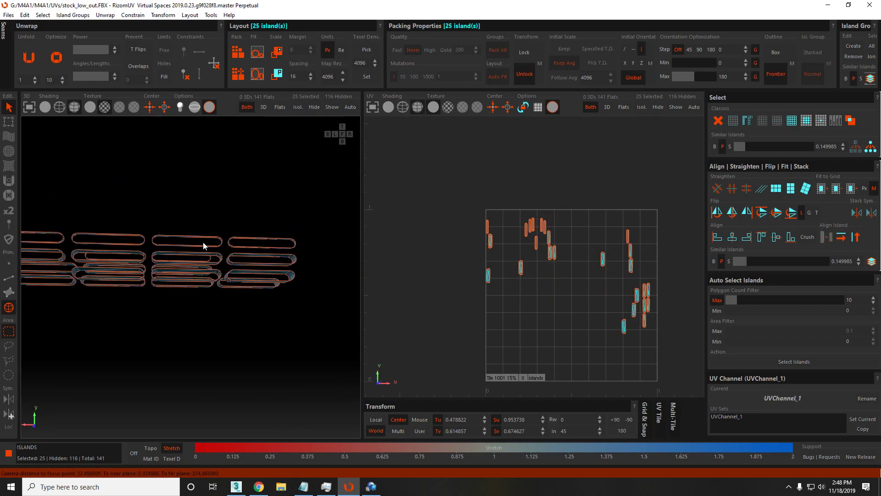
alt+drag(203, 241, 308, 263)
key(i)
scroll(235, 263, up, 3)
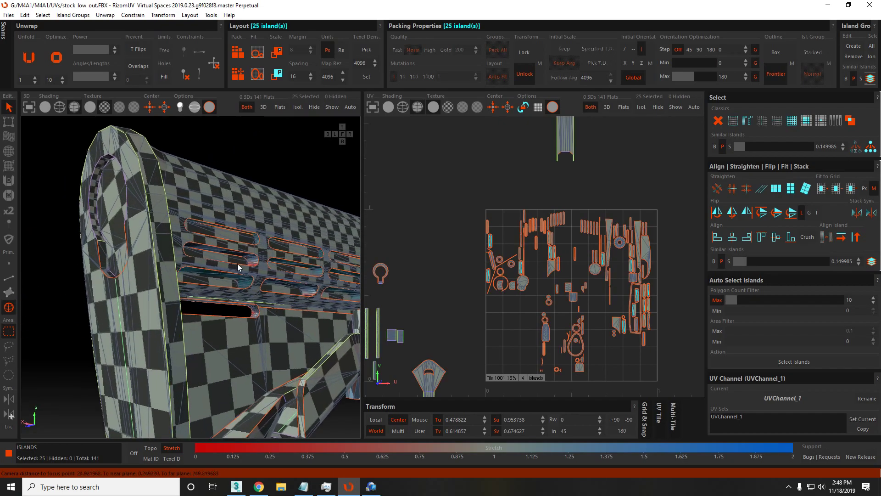
Add two more recess islands near the stock's rear end to the selection, isolating the set between picks.
scroll(314, 265, up, 5)
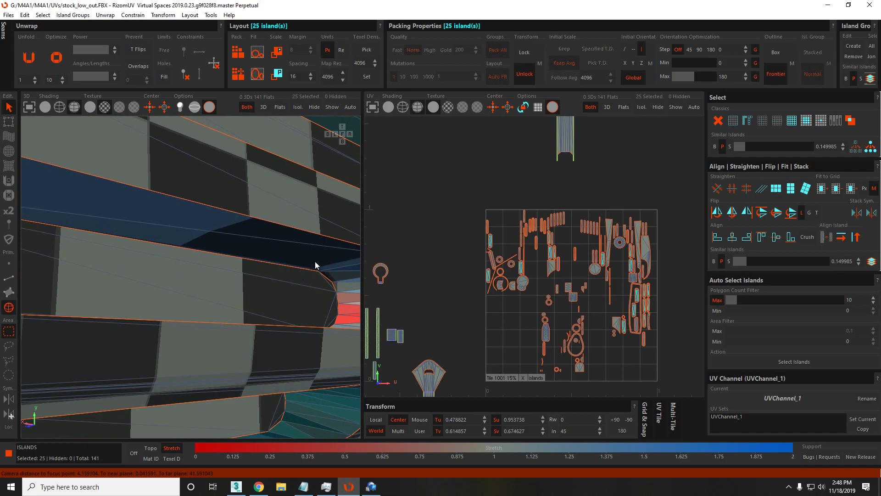
scroll(220, 221, down, 5)
key(i)
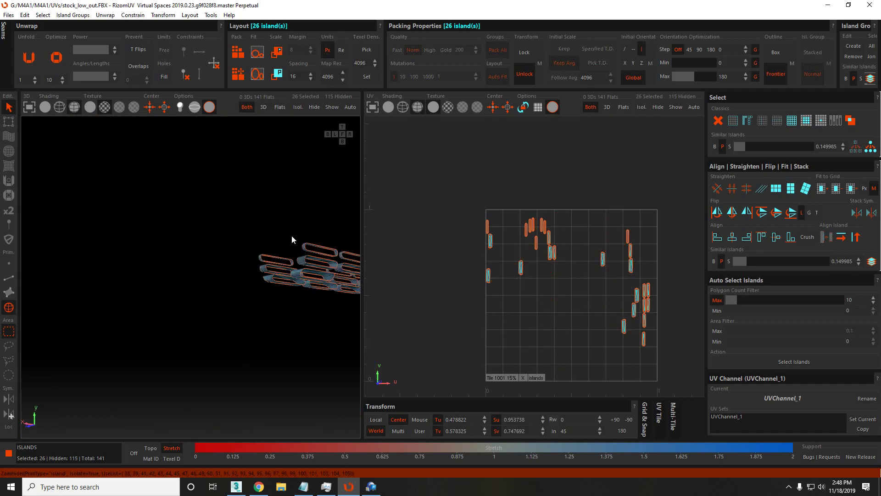
scroll(217, 251, up, 2)
scroll(285, 321, up, 5)
key(i)
scroll(260, 277, down, 2)
middle_drag(260, 277, 233, 286)
scroll(270, 264, down, 3)
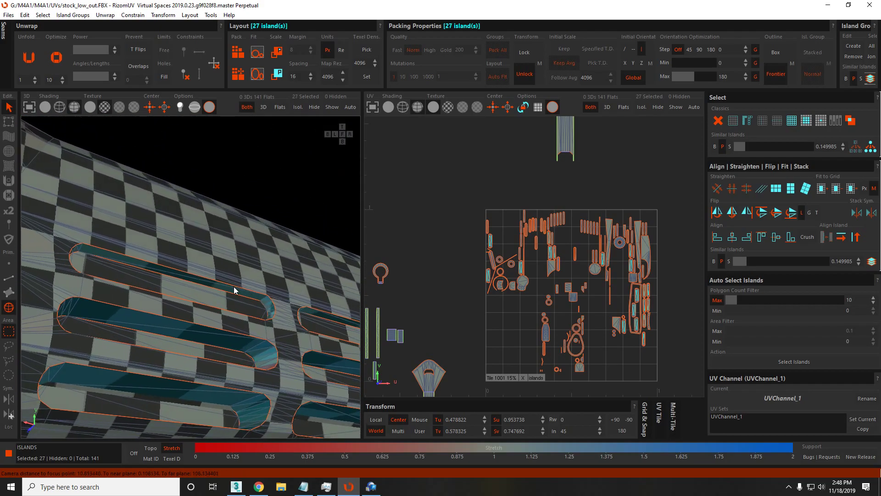
Isolate the selected recess islands, examine the slot rows for missing ones, and show all islands again.
key(i)
scroll(255, 277, down, 4)
middle_drag(193, 261, 278, 196)
scroll(277, 195, up, 3)
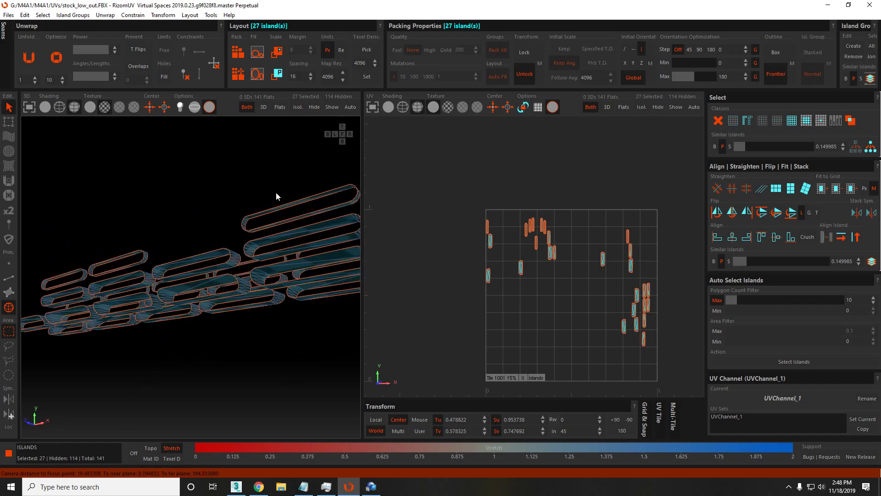
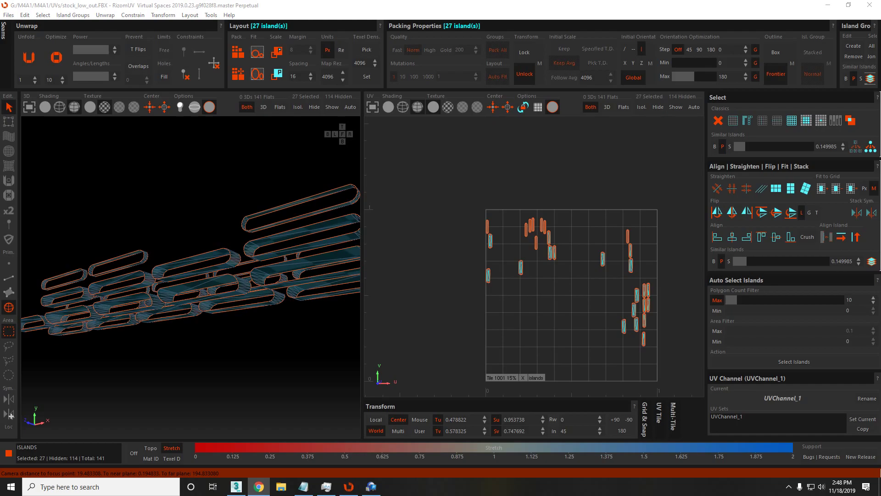
scroll(287, 263, down, 2)
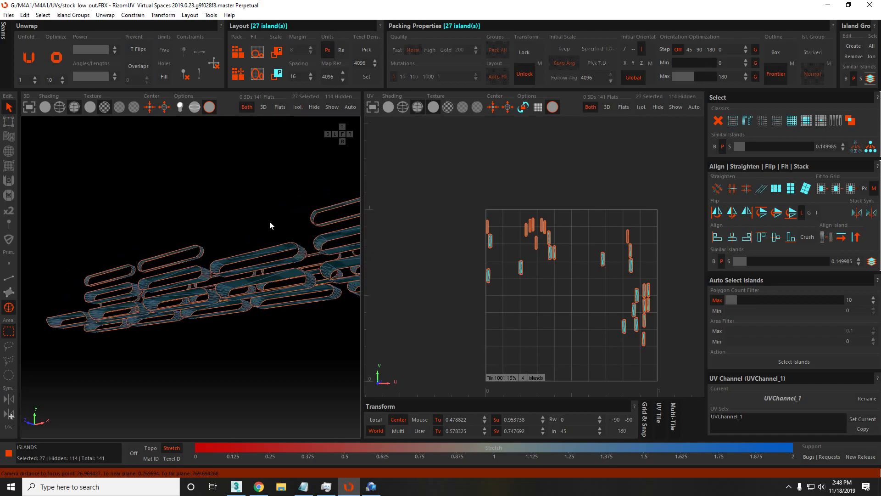
key(shift+h)
Add an unselected upper-row recess to the selection, check the isolated set, and show the whole stock again.
scroll(284, 253, up, 3)
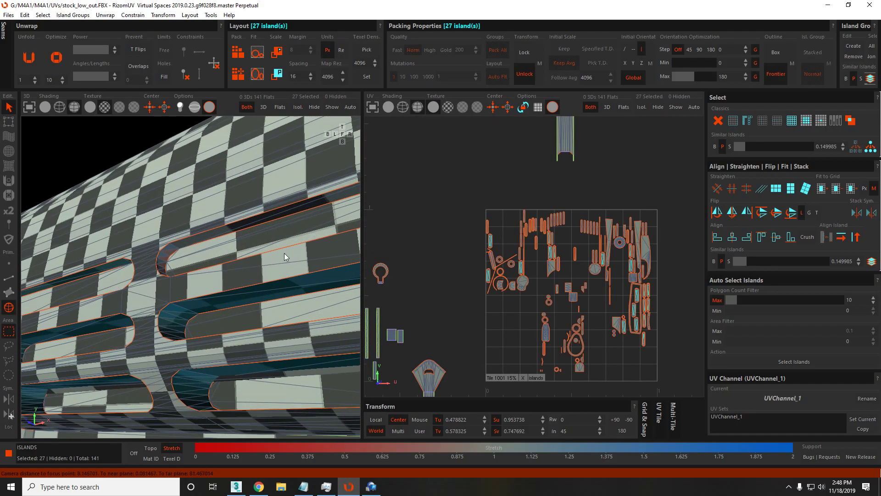
shift+click(238, 227)
scroll(252, 231, down, 3)
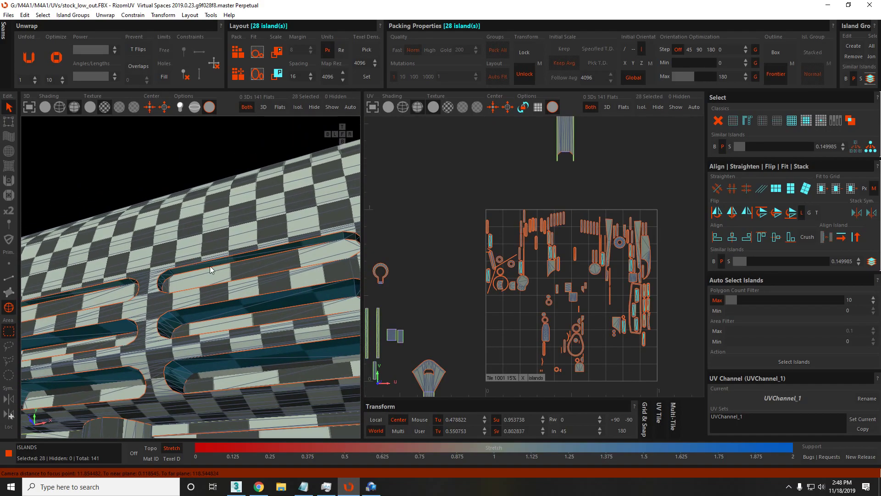
scroll(248, 261, down, 5)
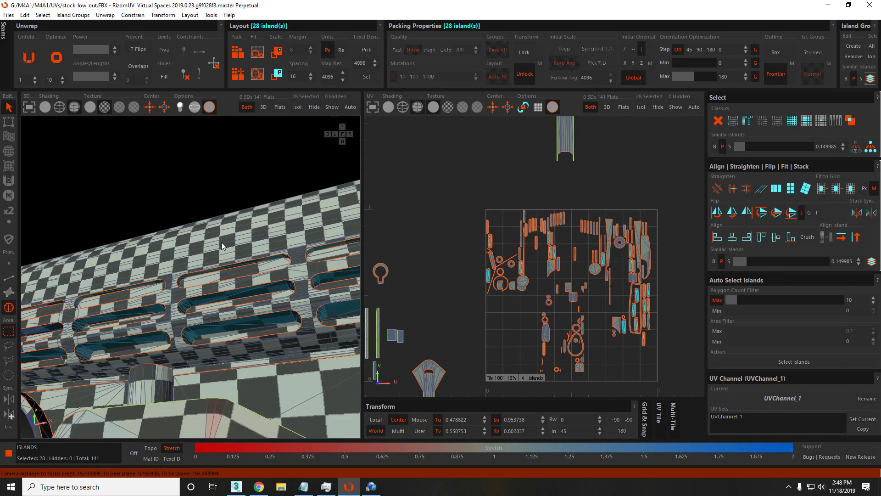
alt+drag(250, 258, 246, 260)
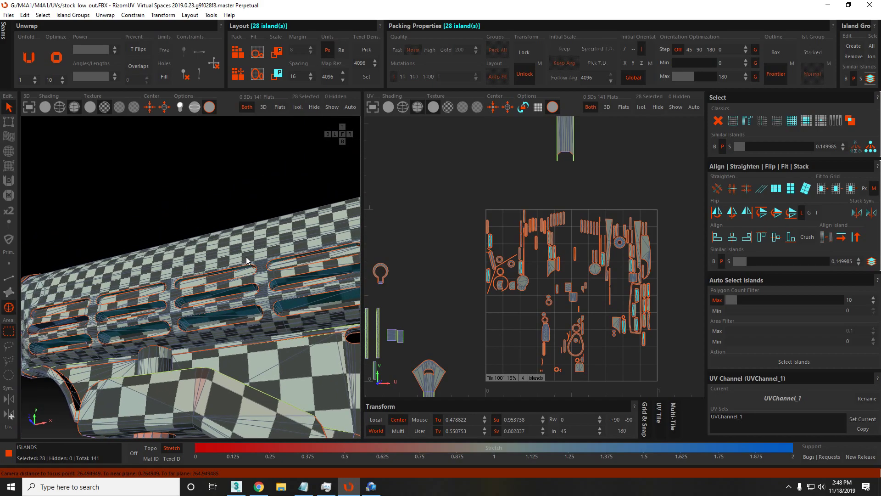
key(h)
key(ctrl+z)
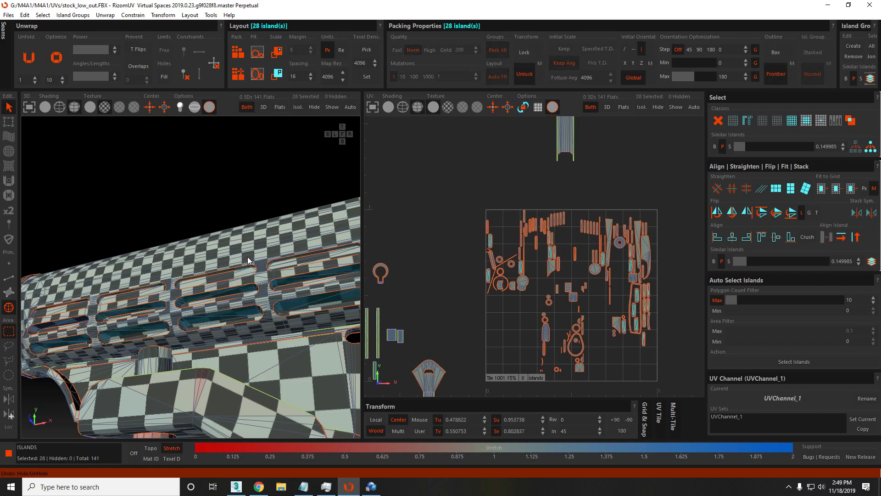
key(i)
middle_drag(247, 261, 229, 260)
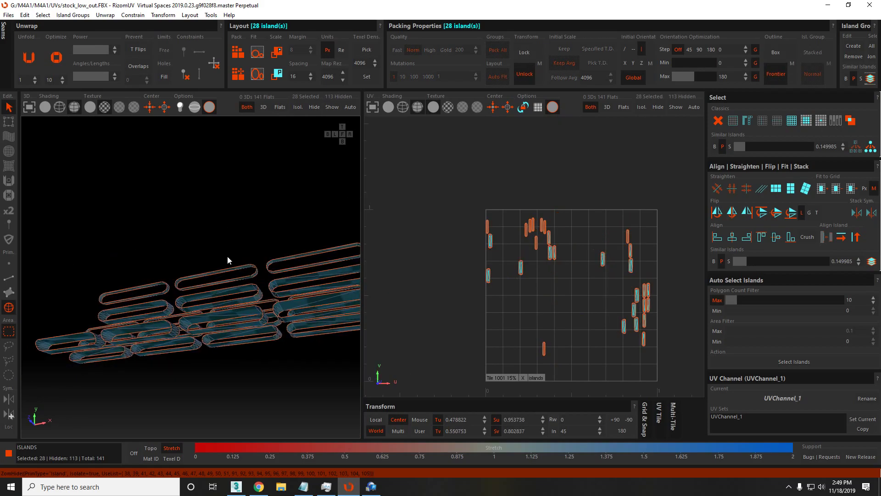
key(i)
Add the last two unselected upper-row recess islands to the selection, checking the isolated set between picks.
scroll(233, 269, up, 5)
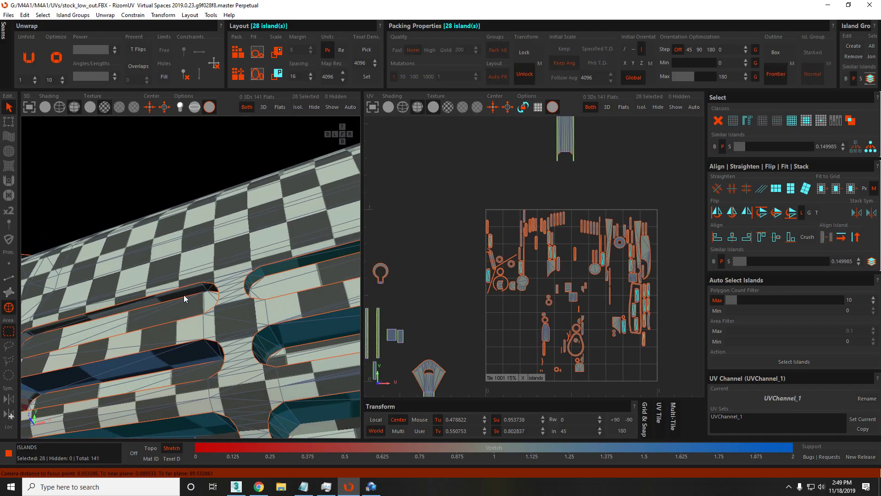
shift+click(180, 294)
key(i)
scroll(198, 296, down, 3)
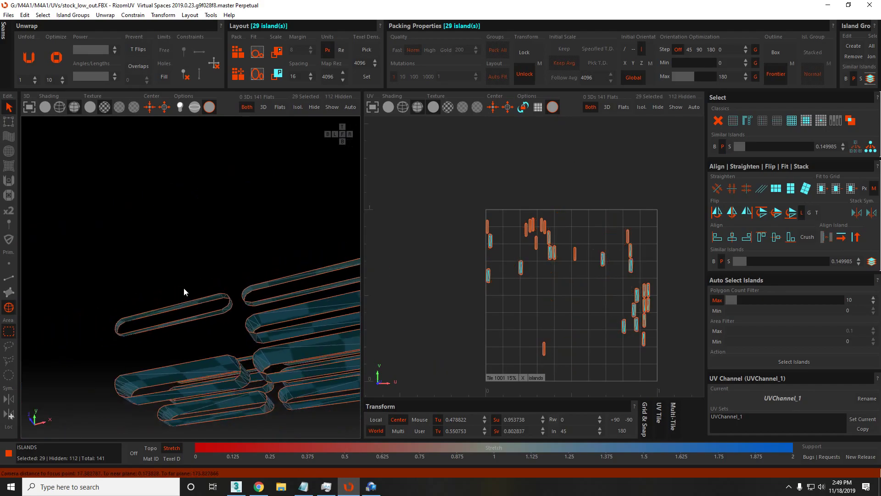
key(i)
scroll(293, 290, up, 3)
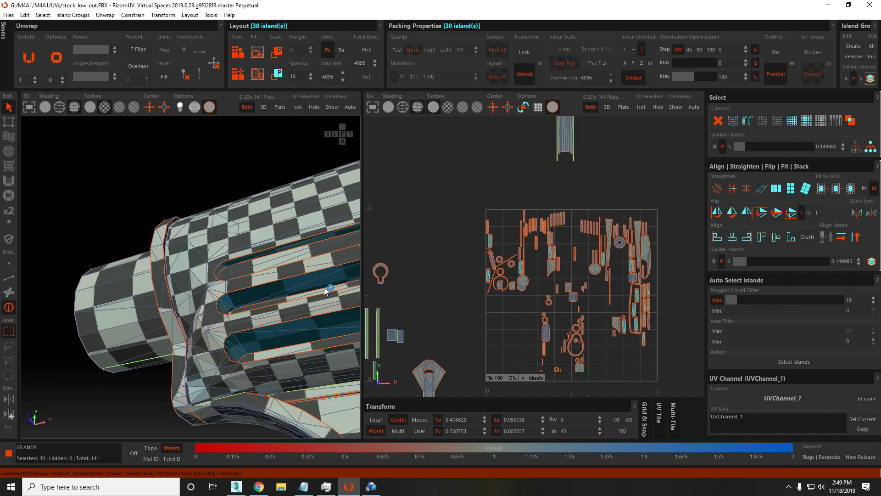
Isolate all selected slot recess islands and examine the complete rows of slot loops.
key(i)
scroll(253, 304, down, 3)
middle_drag(221, 285, 235, 258)
scroll(237, 282, up, 3)
scroll(252, 270, down, 3)
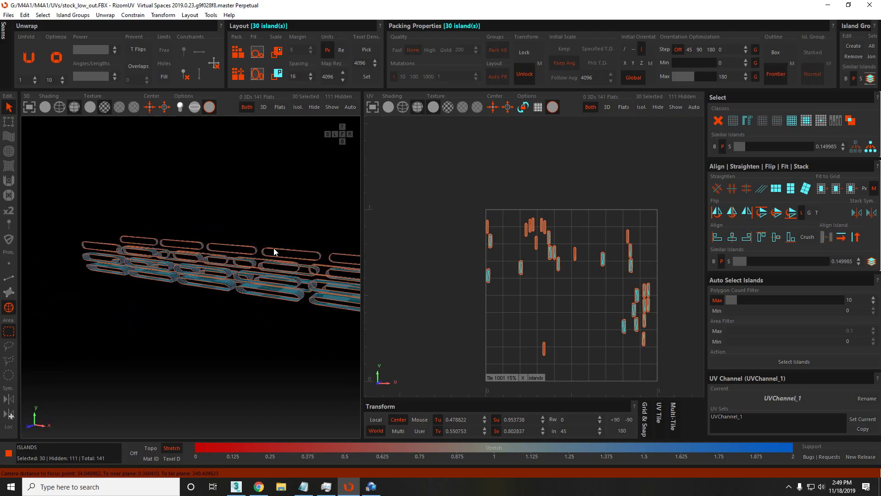
scroll(105, 239, up, 6)
middle_drag(105, 240, 79, 244)
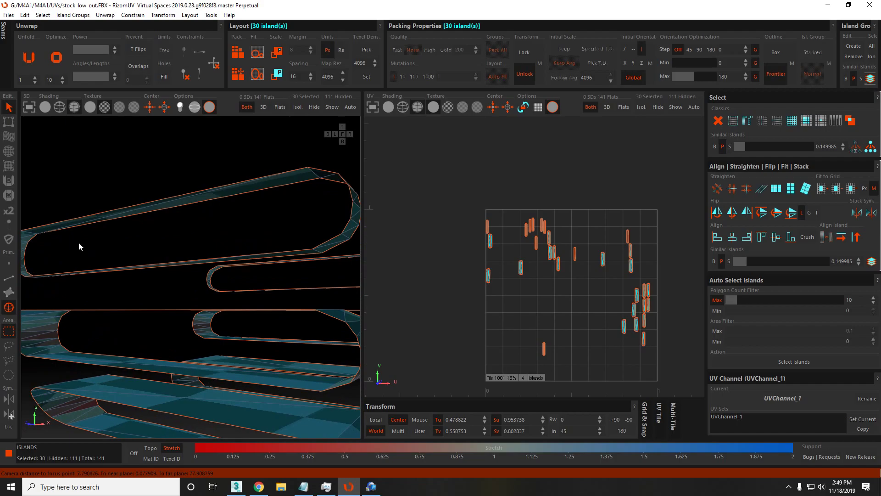
Switch to edge selection, pick cross edges on sample recess loops, and extend the selection to matching edges on similar islands.
key(F2)
scroll(487, 227, up, 8)
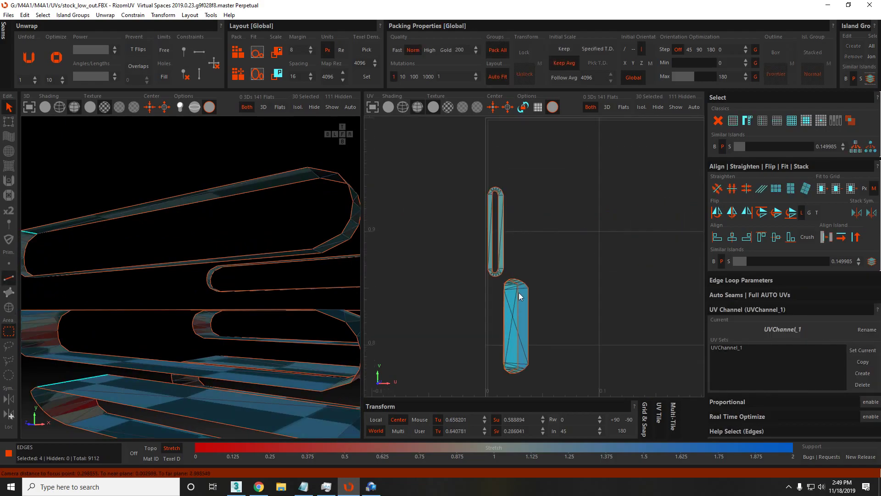
scroll(181, 225, down, 2)
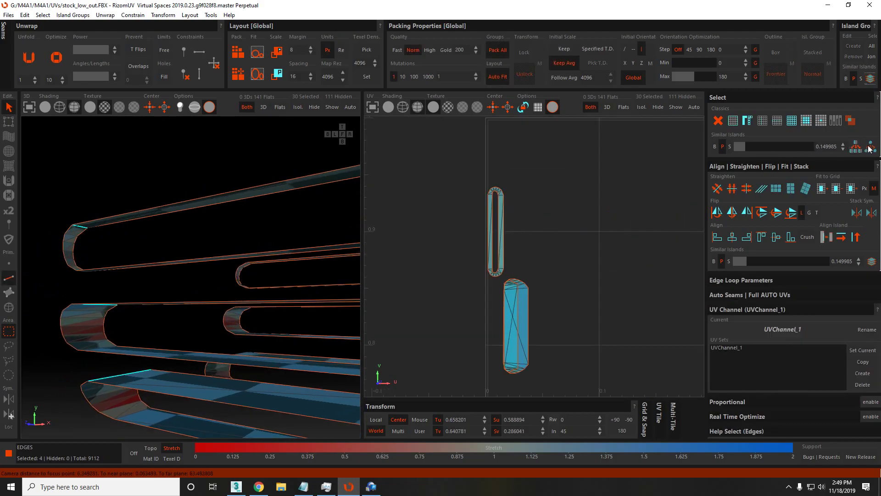
scroll(150, 268, down, 2)
middle_drag(151, 268, 175, 248)
scroll(158, 234, down, 3)
scroll(205, 231, up, 3)
scroll(174, 248, up, 3)
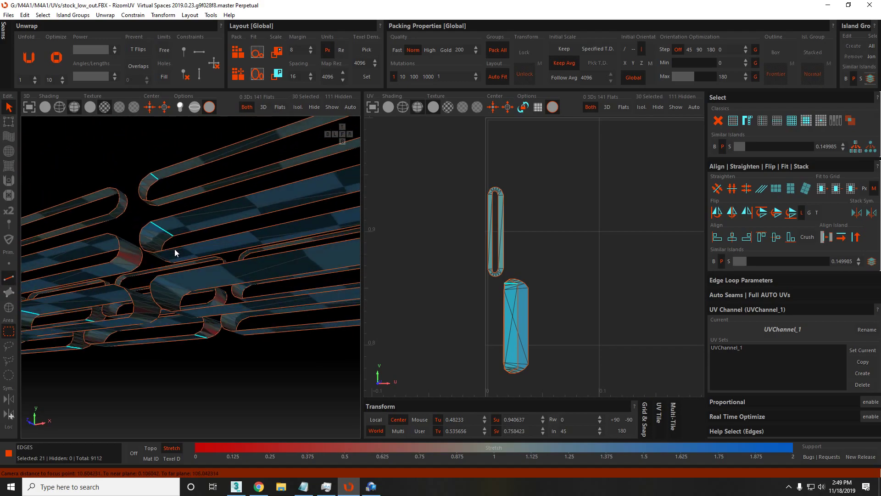
Add a cross edge near the rounded end of several recess loops that have none selected.
scroll(166, 286, up, 3)
click(177, 274)
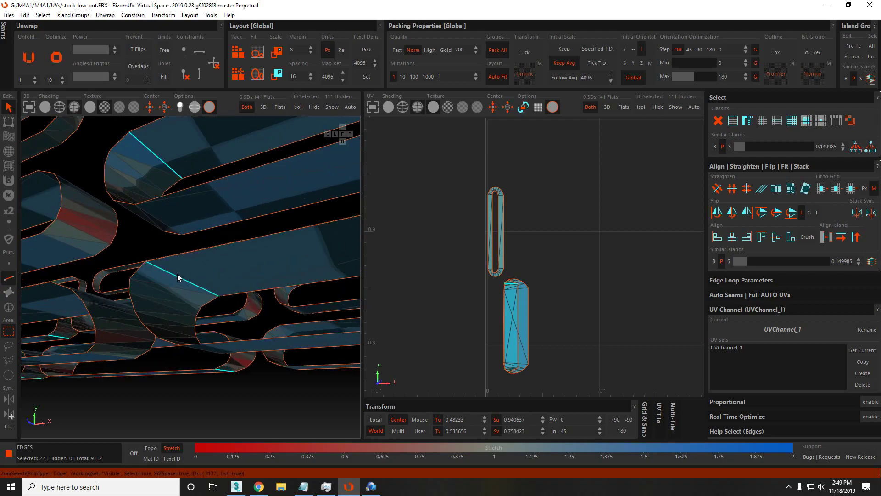
scroll(221, 270, up, 2)
scroll(222, 270, down, 5)
middle_drag(167, 246, 147, 240)
click(127, 180)
middle_drag(127, 180, 171, 274)
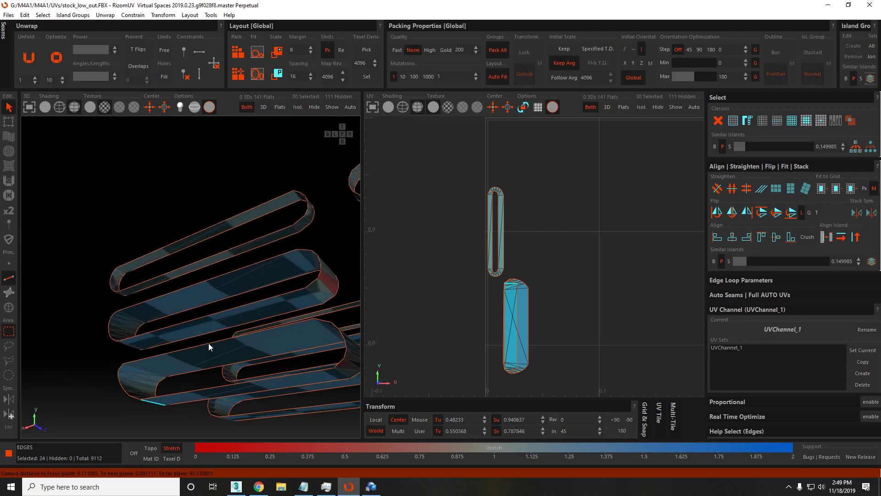
Select a cross edge on each remaining recess loop, cut all the selected edges, and return to island selection.
middle_drag(209, 343, 162, 324)
middle_drag(116, 282, 207, 259)
scroll(183, 276, up, 6)
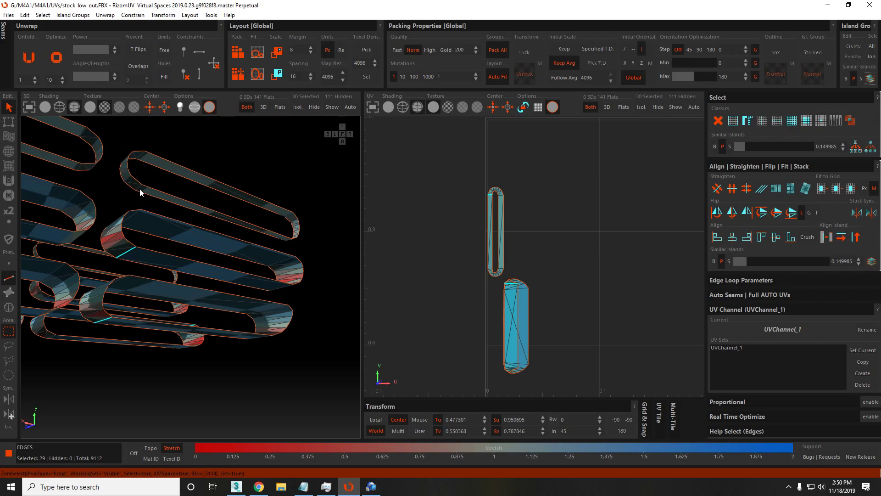
middle_drag(197, 205, 13, 242)
scroll(138, 252, down, 6)
middle_drag(138, 253, 166, 210)
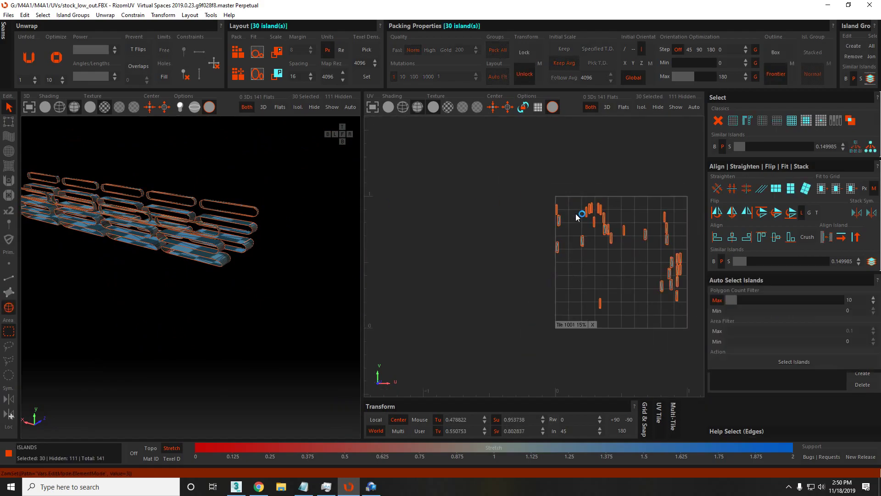
Unfold the cut recess islands into strips and pack them in the empty space outside the UV tile.
key(u)
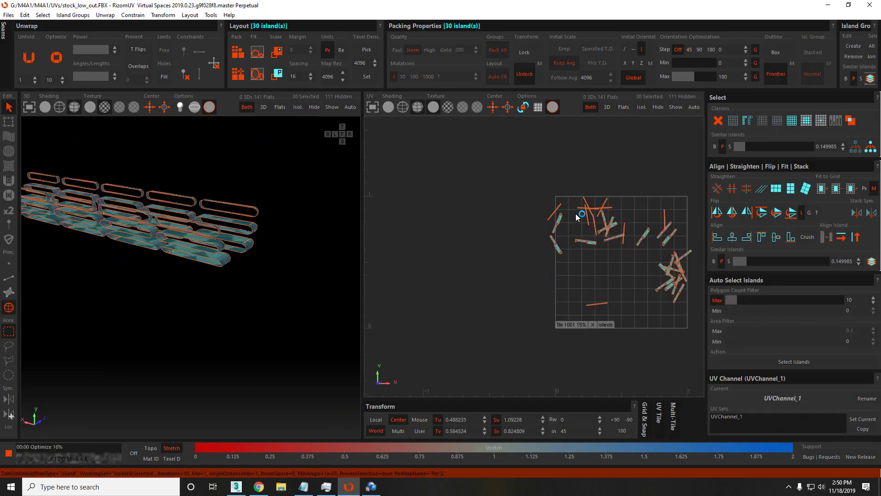
click(574, 275)
drag(573, 275, 406, 238)
scroll(468, 238, up, 3)
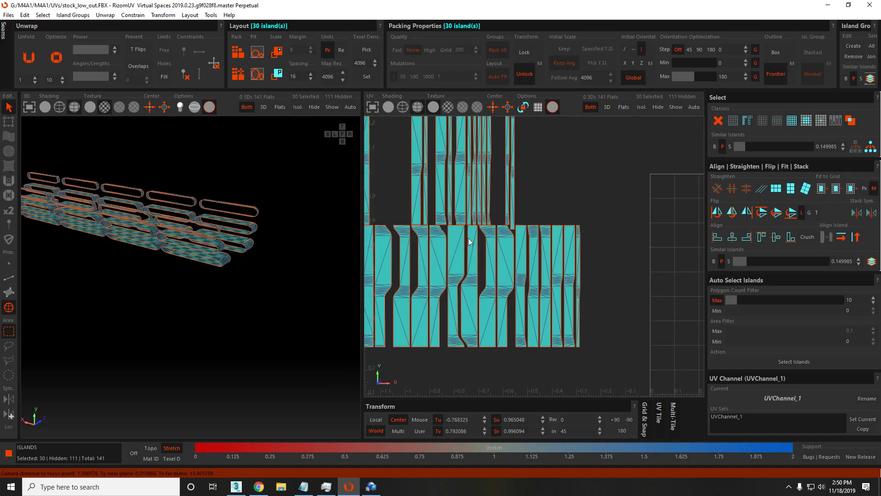
Select one stepped recess strip and move it away from the packed strips into empty UV space.
click(489, 244)
key(F2)
scroll(486, 238, up, 1)
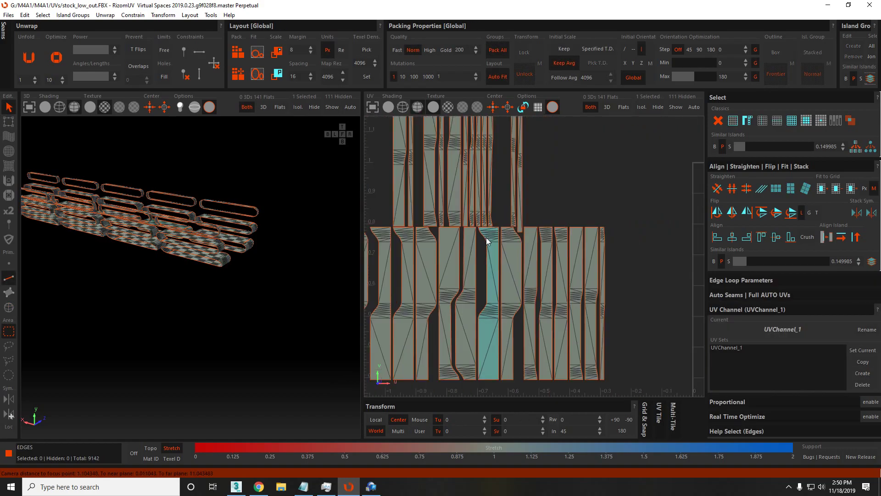
key(F4)
scroll(495, 255, down, 1)
drag(495, 255, 571, 147)
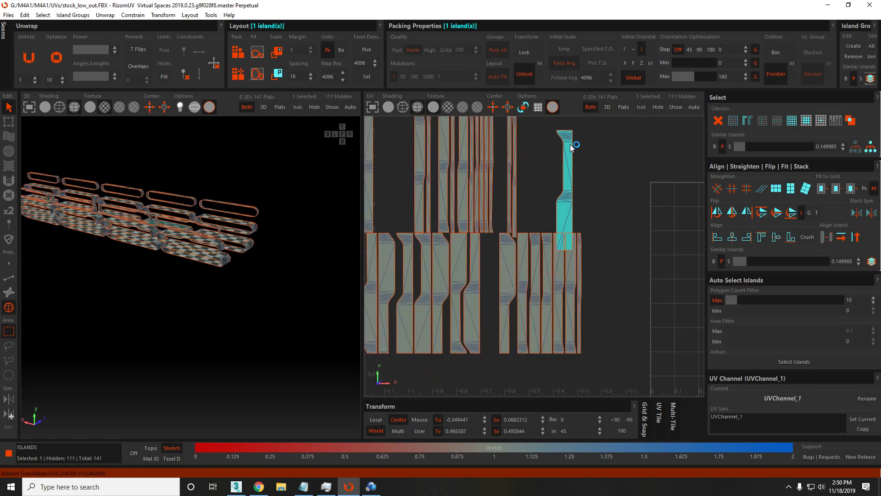
Try selecting the side and end edges of the separated stepped strip, and return to island selection.
scroll(571, 153, up, 3)
key(F2)
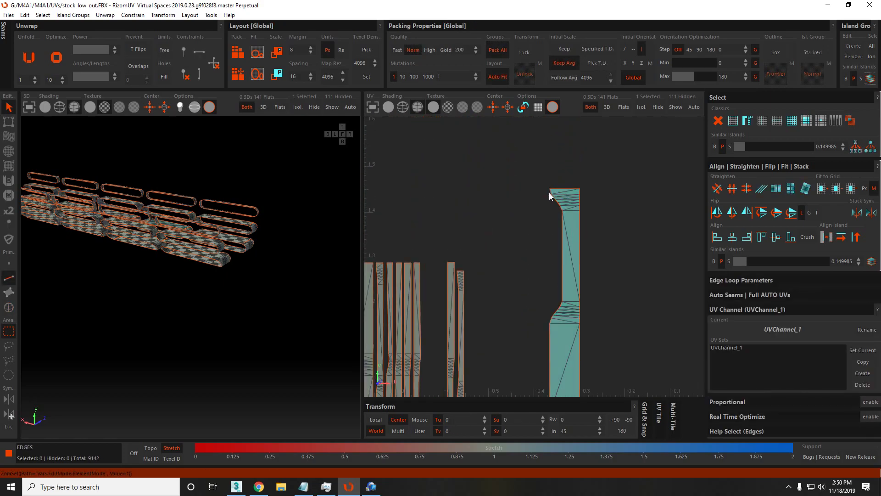
middle_drag(556, 212, 547, 123)
click(544, 277)
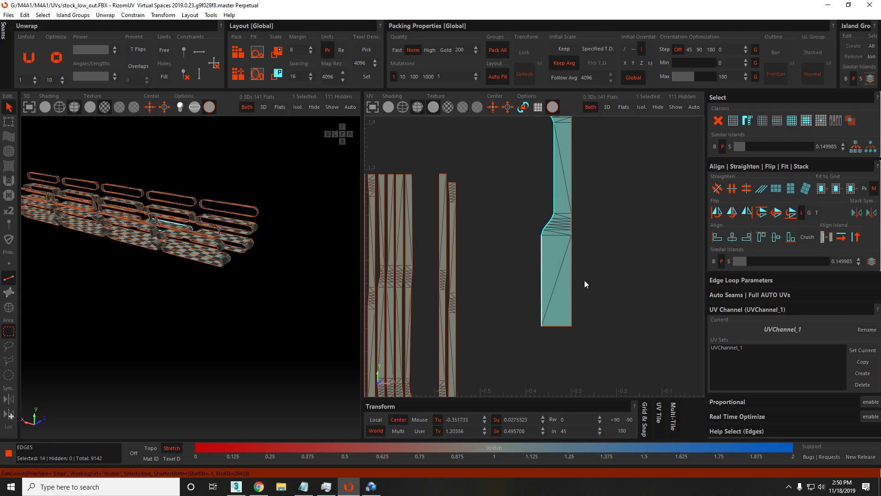
scroll(574, 200, down, 1)
click(568, 184)
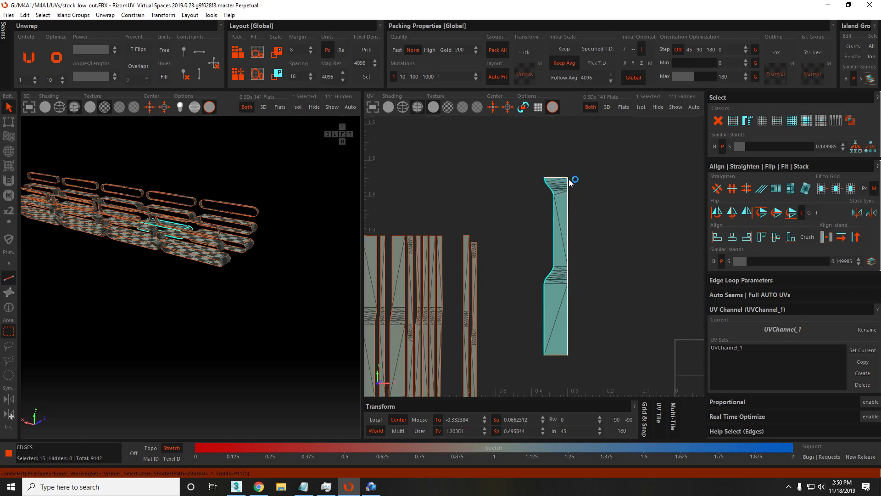
scroll(566, 184, up, 2)
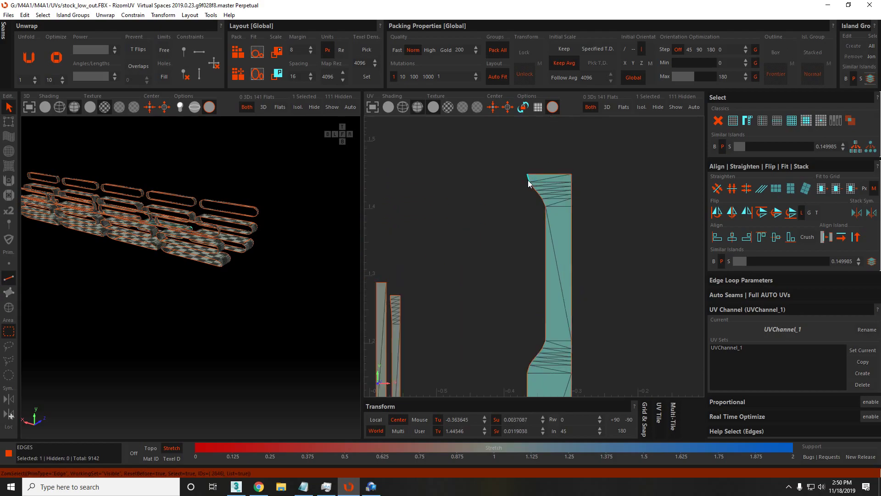
scroll(563, 258, down, 3)
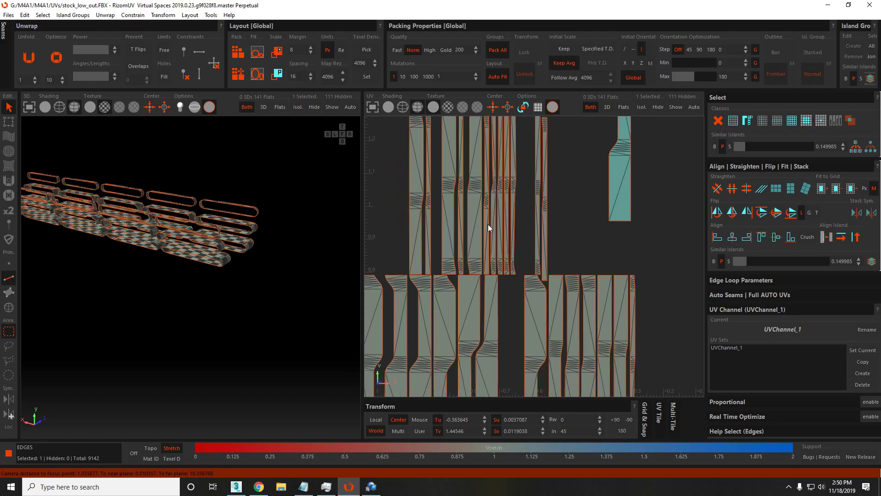
scroll(489, 236, down, 3)
key(F4)
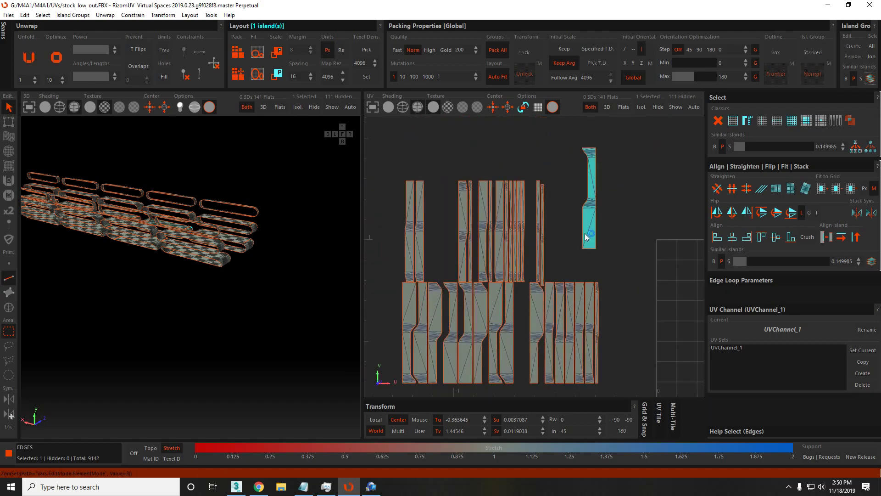
Pack all the recess strips together and move the pack far outside the tile into empty UV space.
scroll(584, 228, down, 3)
key(ctrl+a)
key(ctrl+p)
scroll(197, 238, down, 2)
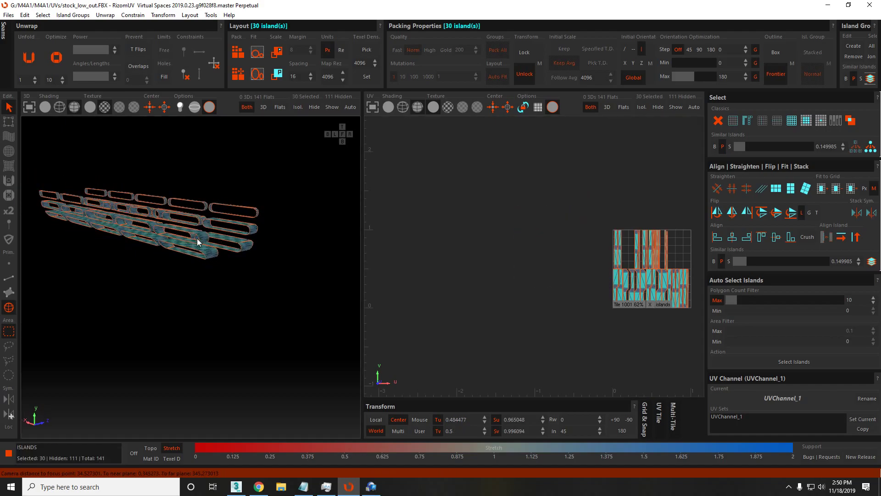
key(shift+h)
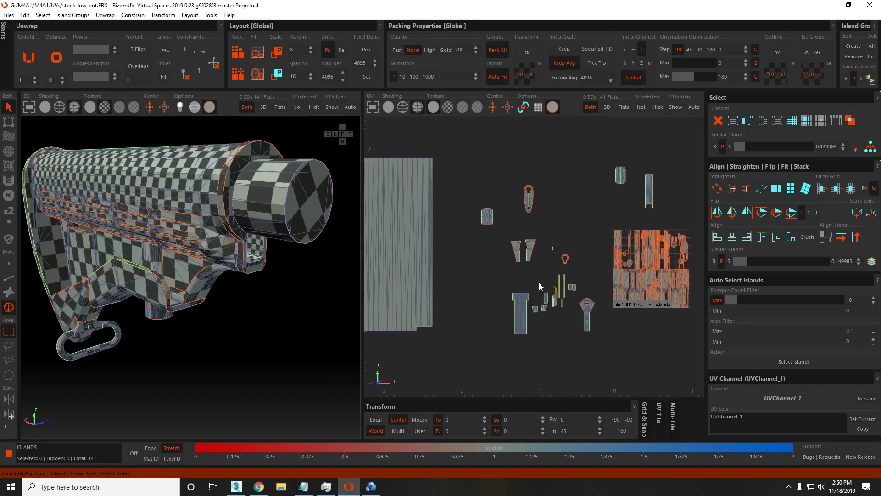
key(ctrl+z)
scroll(642, 269, down, 5)
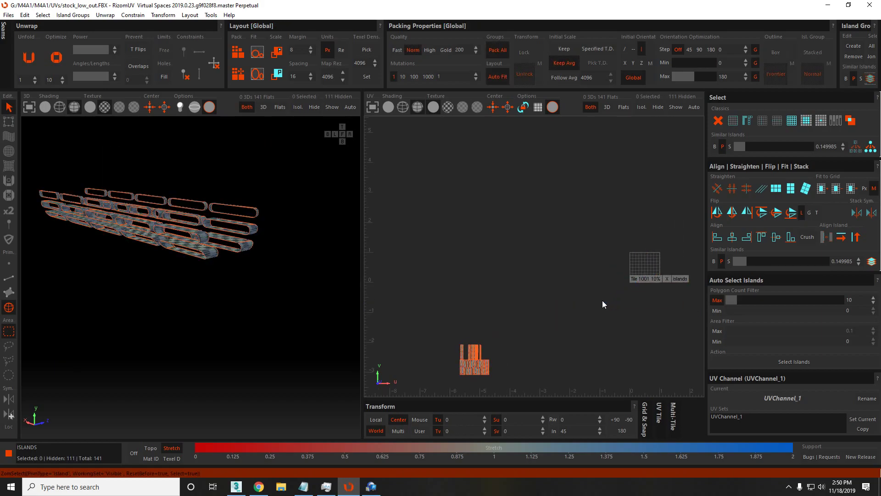
Unhide all islands of the stock and save the file.
key(shift+h)
scroll(617, 291, up, 5)
key(ctrl+s)
Move the round island with the short neck to the empty space beside the tile's upper corner.
scroll(561, 238, up, 3)
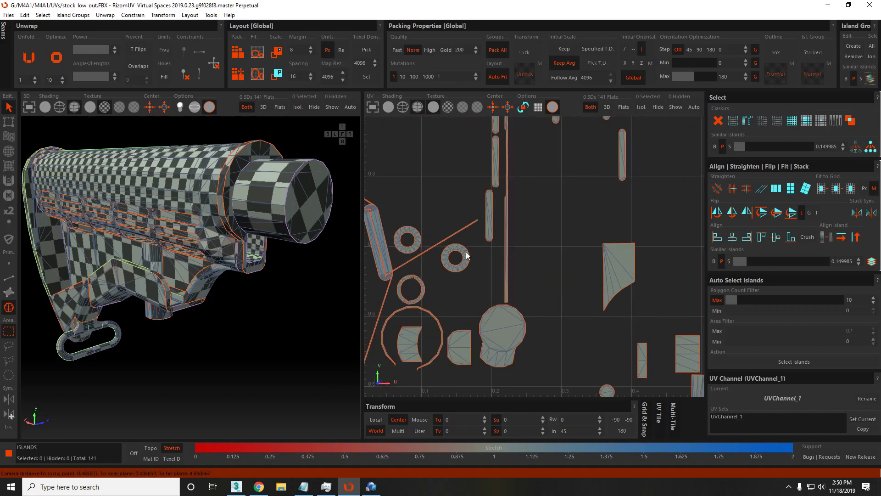
click(518, 322)
key(f)
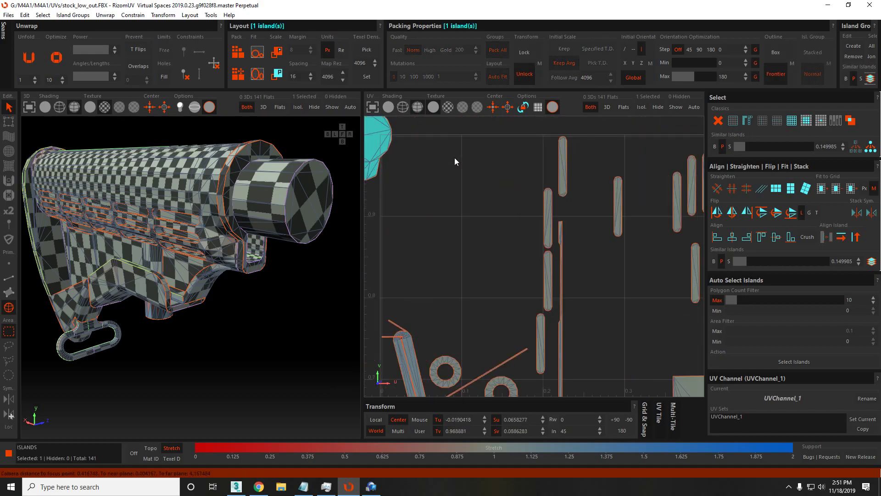
scroll(519, 233, up, 3)
Align the middle edge of the round island's neck vertically and move the island farther from the tile.
key(F2)
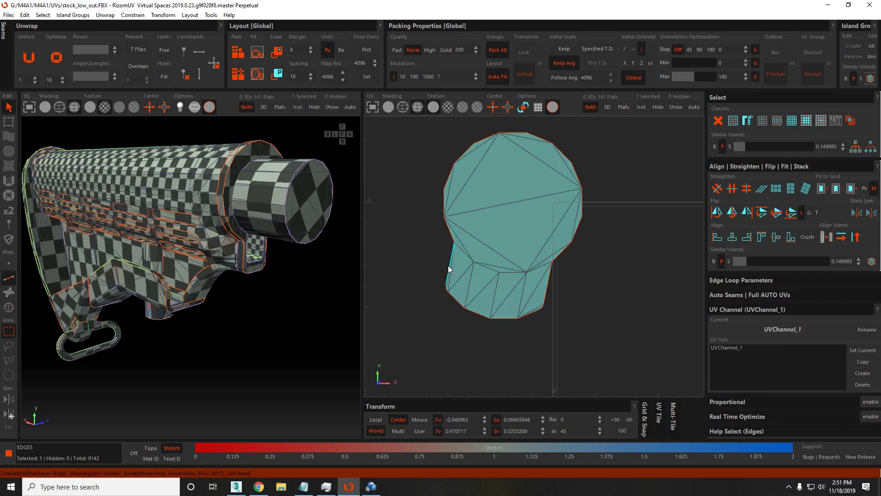
key(shift+y)
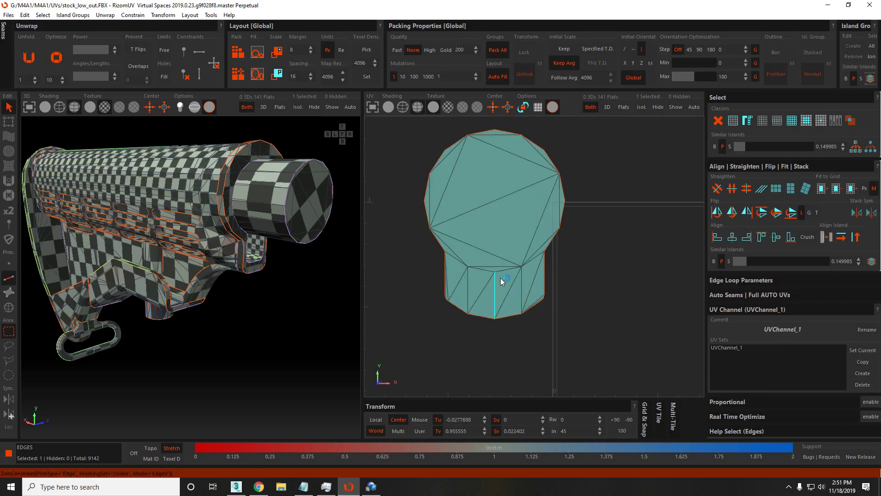
click(483, 210)
key(f)
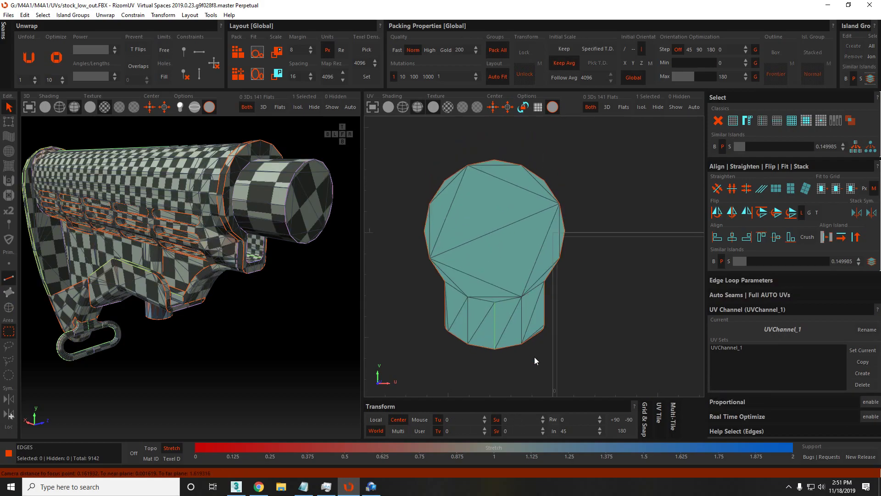
scroll(519, 307, down, 5)
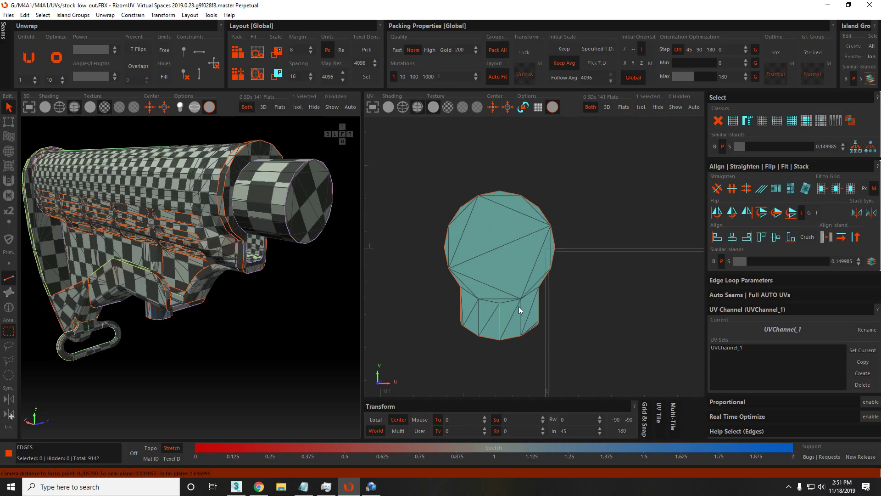
key(F4)
click(508, 276)
drag(507, 276, 436, 177)
Isolate the slanted slot loop island that has long thin strips attached to its ends.
middle_drag(635, 348, 534, 269)
click(533, 271)
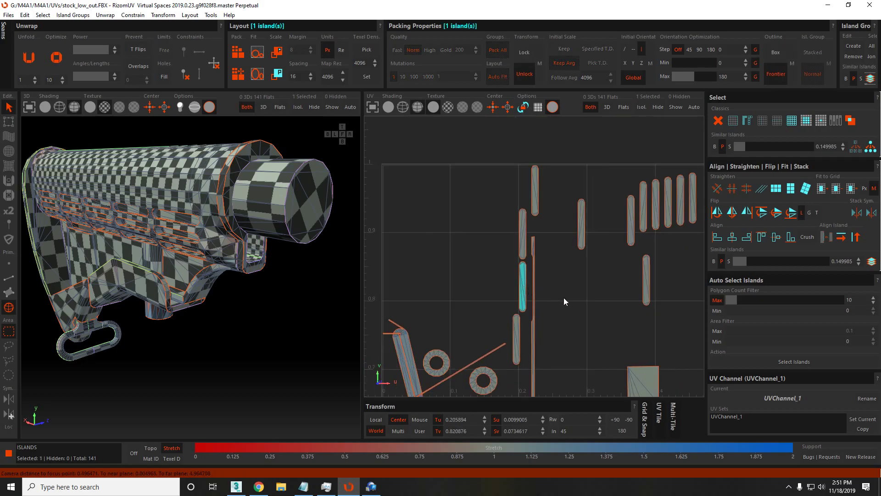
middle_drag(563, 297, 561, 227)
click(404, 227)
drag(404, 227, 420, 157)
scroll(181, 265, up, 6)
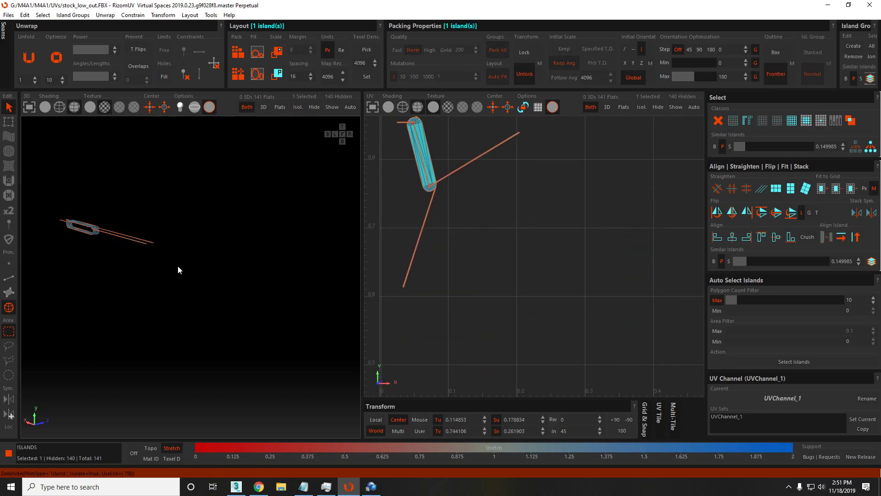
scroll(239, 322, up, 6)
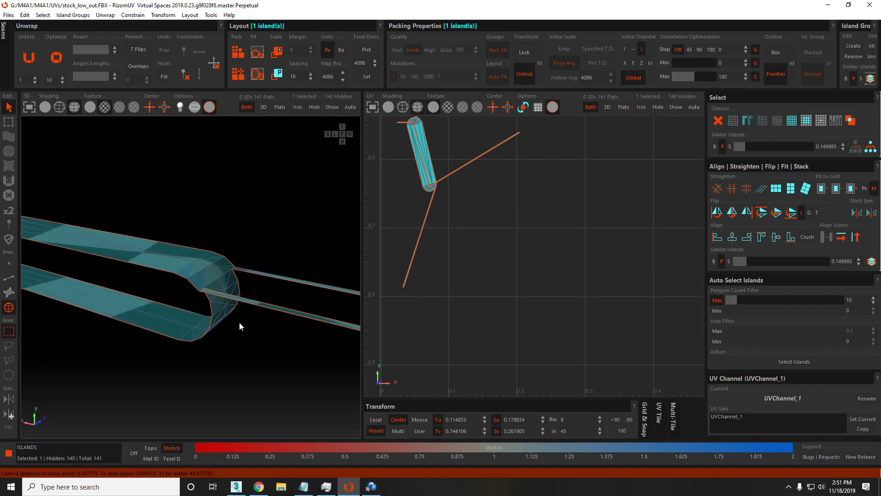
mouse_move(238, 310)
alt+mouse_down()
mouse_move(236, 233)
mouse_move(250, 317)
alt+mouse_up()
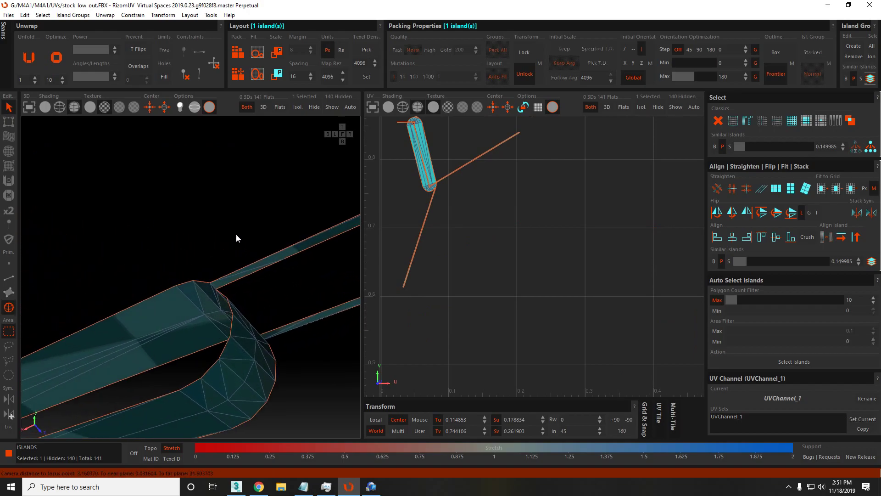
Cut the four edges where the thin strips join the rounded ends of the isolated slot loop.
key(F2)
click(205, 280)
alt+drag(204, 280, 70, 276)
shift+click(257, 182)
alt+drag(258, 182, 79, 311)
shift+click(80, 312)
alt+drag(126, 326, 99, 242)
shift+click(238, 310)
key(c)
Cut a cross edge near the slot loop's rounded end and return to island selection.
click(99, 242)
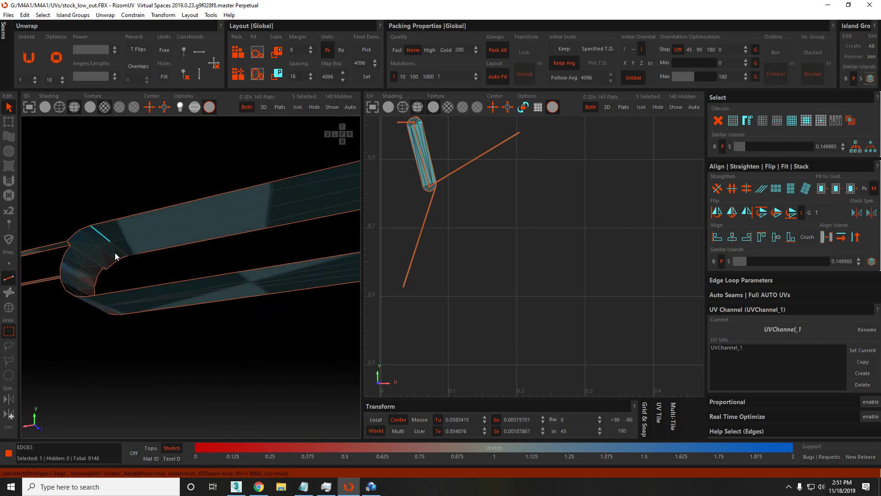
key(c)
alt+drag(140, 253, 217, 244)
key(F4)
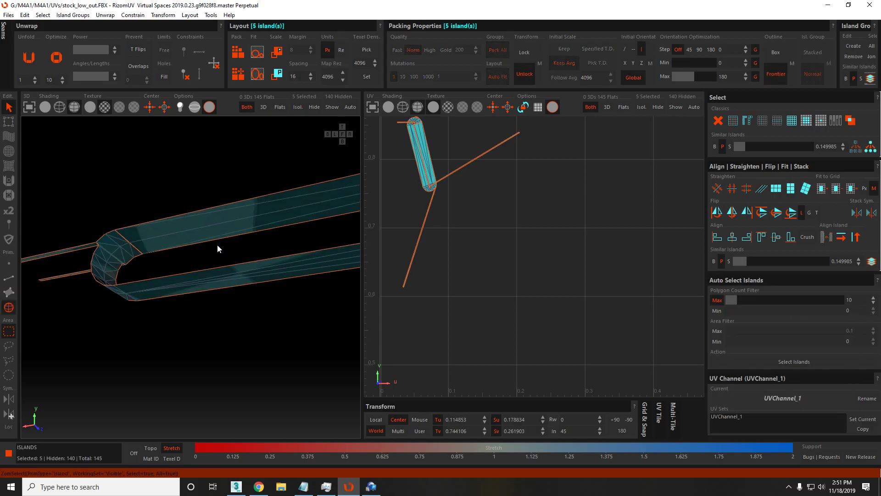
Unfold, optimize and pack the slot loop together with its detached thin strips.
key(u)
key(o)
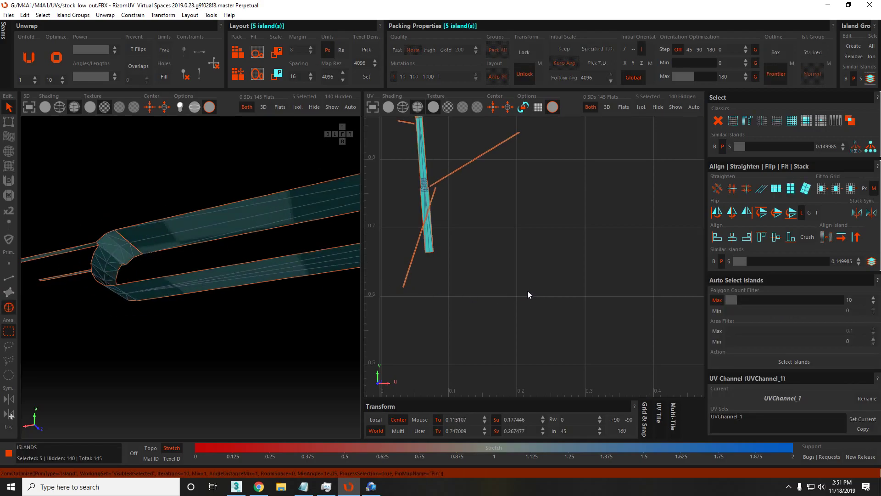
key(p)
key(f)
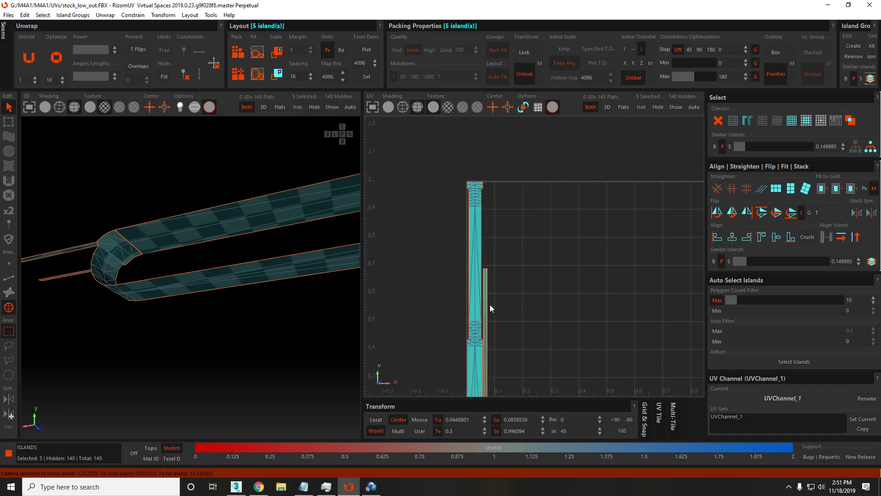
Move the packed slot loop strips outside the tile and unhide all islands.
click(470, 282)
key(f)
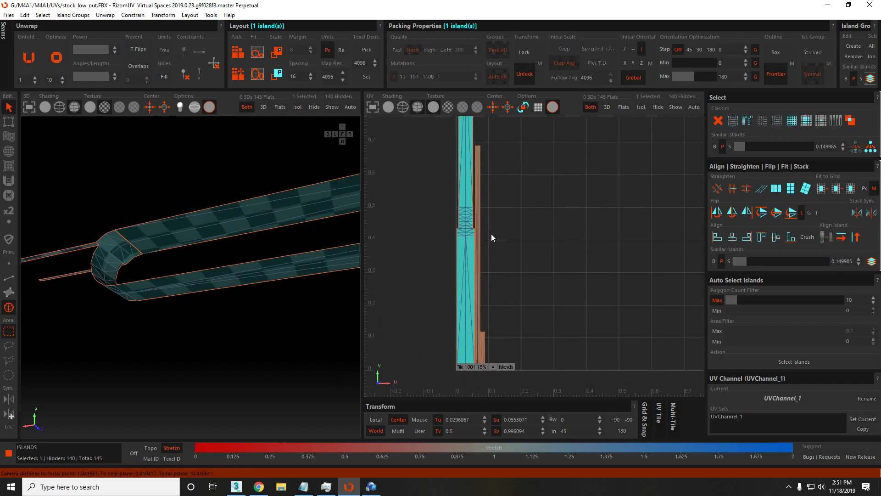
scroll(431, 180, down, 3)
click(442, 184)
drag(440, 183, 420, 265)
scroll(465, 284, down, 3)
drag(568, 254, 660, 231)
click(577, 271)
key(shift+h)
Move the thin rectangular loop island outside the tile and isolate it.
scroll(576, 280, up, 3)
scroll(492, 279, up, 4)
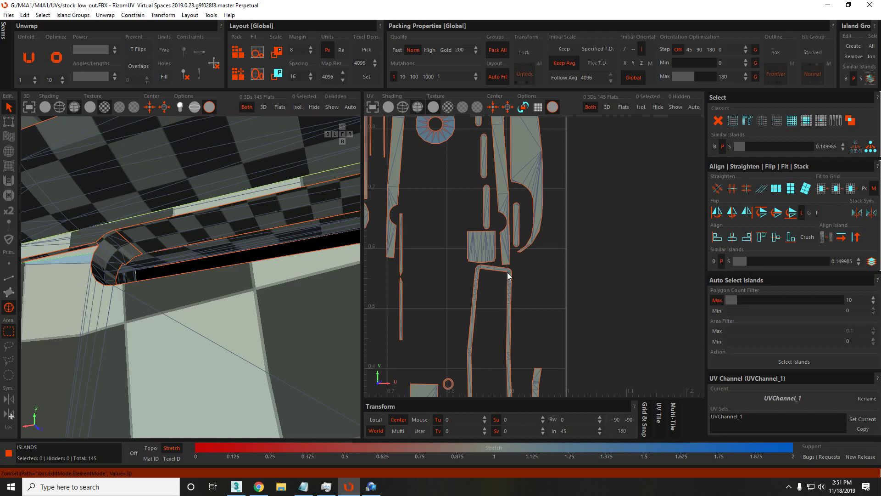
click(508, 272)
scroll(542, 284, down, 2)
drag(528, 322, 629, 322)
key(f)
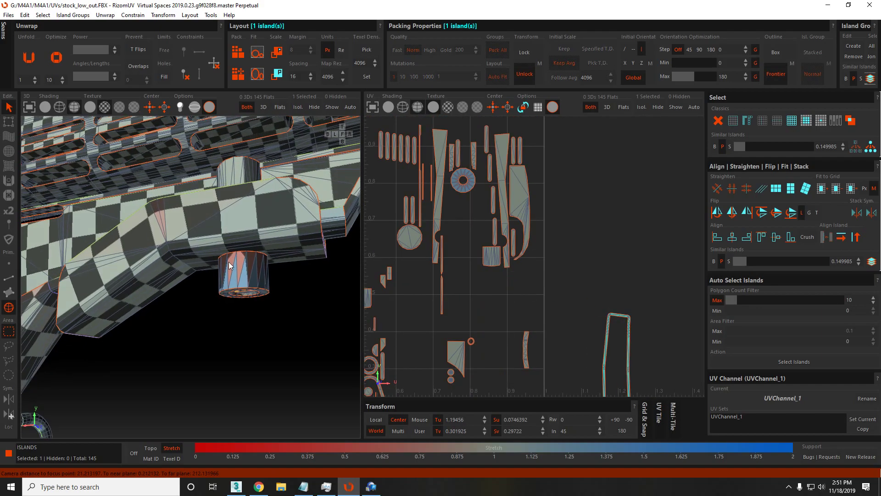
mouse_move(228, 260)
alt+mouse_down()
mouse_move(324, 310)
mouse_move(219, 266)
alt+mouse_up()
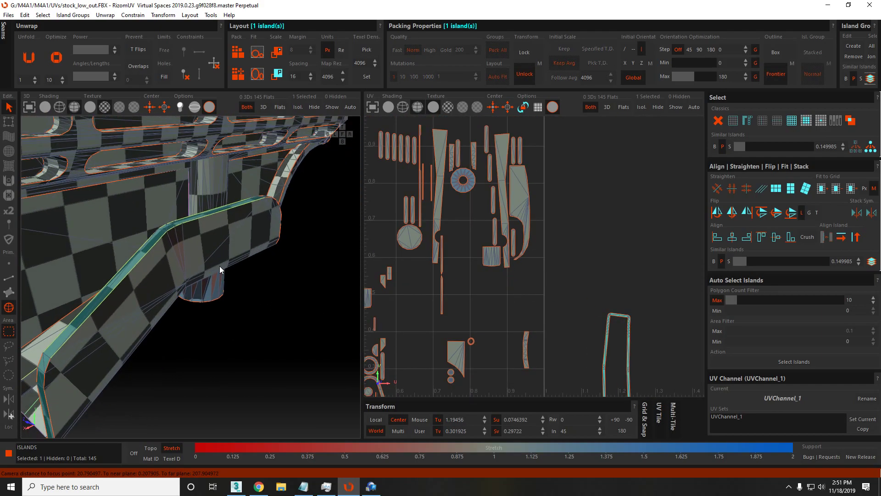
key(i)
alt+drag(200, 278, 213, 332)
Try cutting a cross edge on the lower bar of the isolated thin loop and unfolding the island.
key(F2)
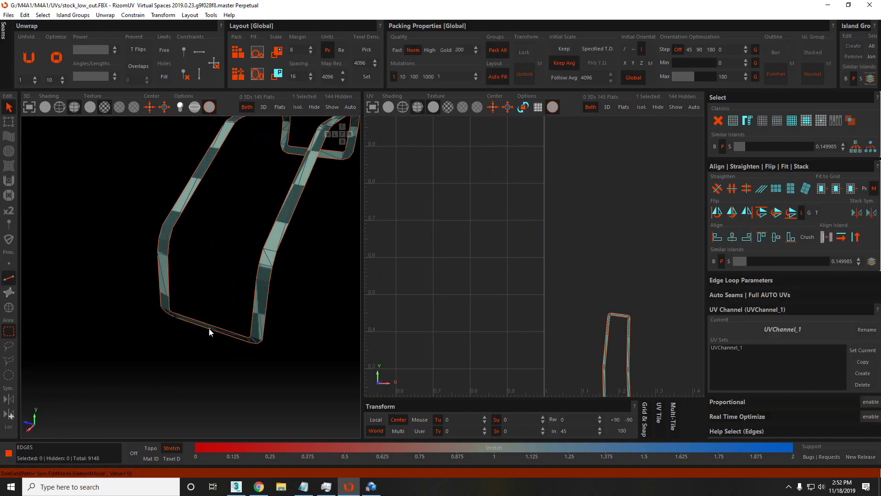
scroll(212, 329, down, 3)
key(F4)
scroll(513, 312, down, 2)
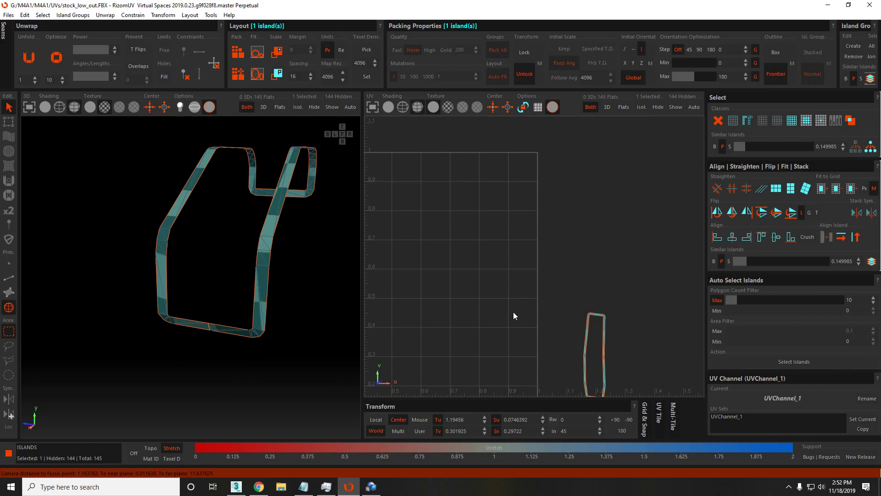
scroll(514, 312, down, 3)
key(f)
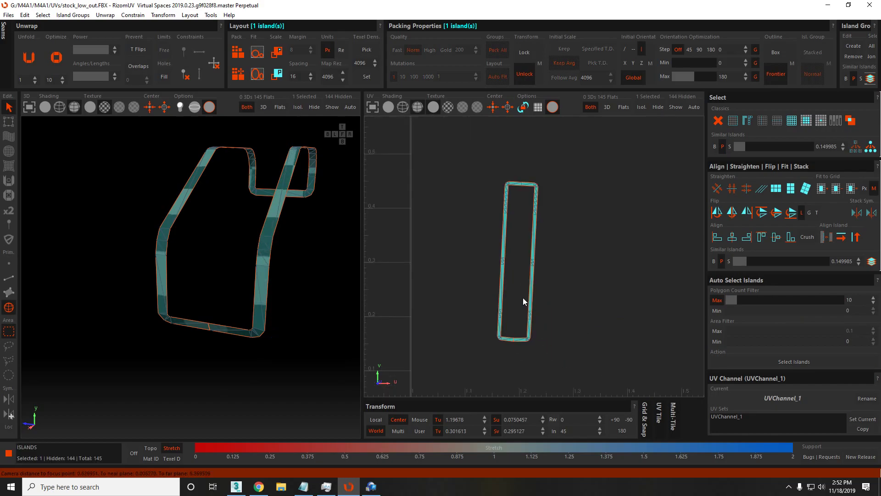
scroll(517, 301, up, 3)
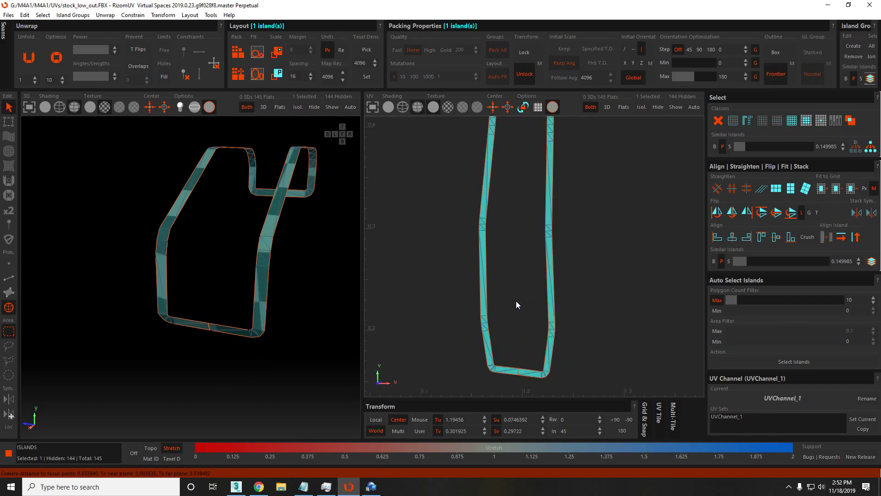
scroll(514, 303, down, 4)
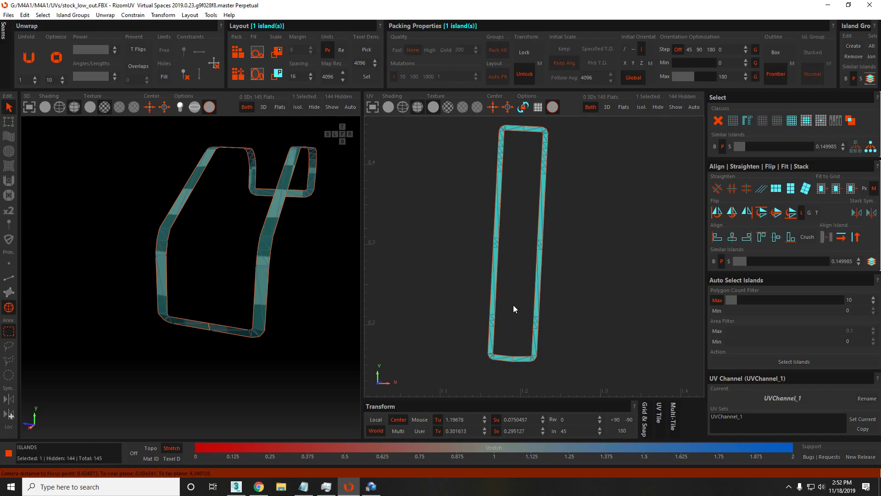
Weld the cross edge on the thin loop's lower bar and optimize the island.
key(F2)
click(210, 328)
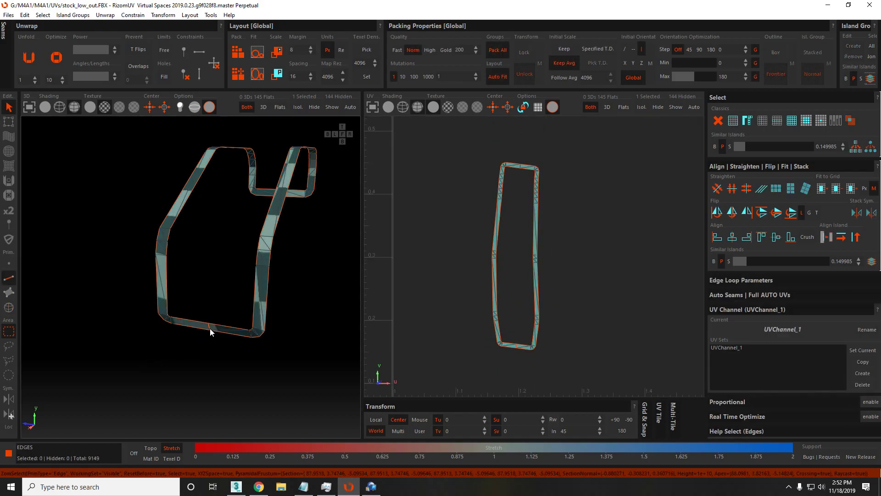
key(w)
key(F4)
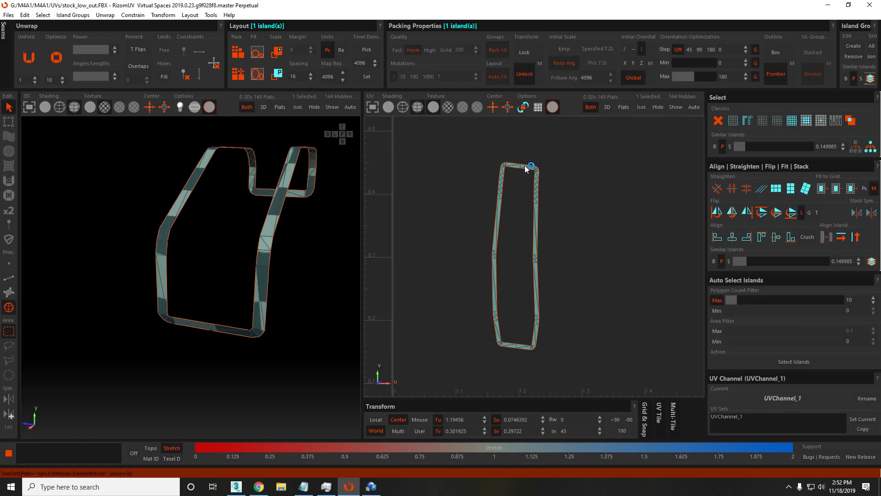
click(525, 165)
key(o)
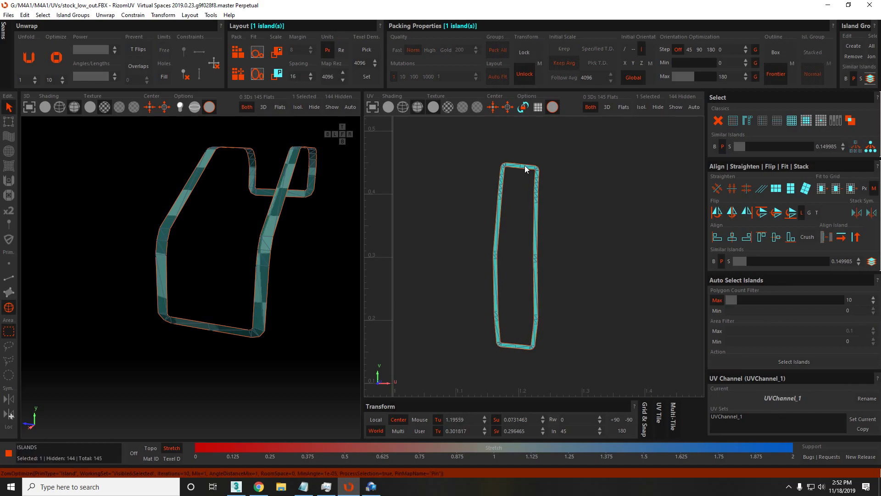
Switch to edge selection for the thin loop island.
scroll(515, 303, up, 3)
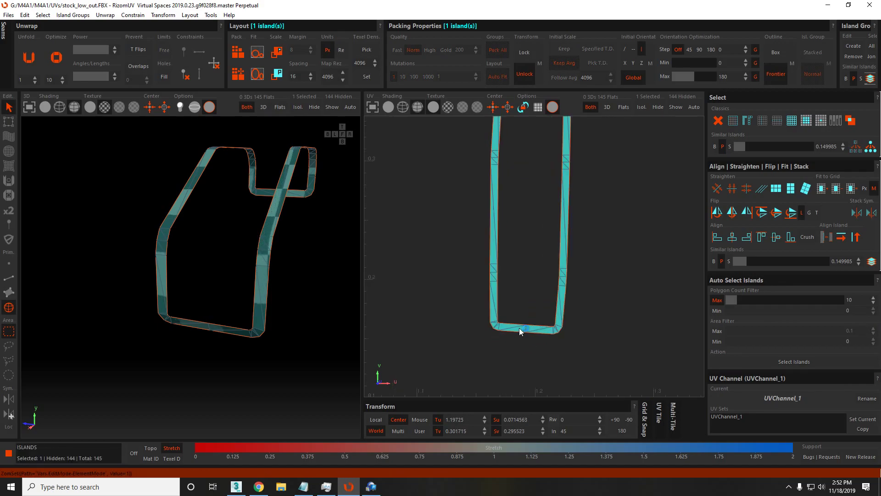
key(F2)
scroll(528, 328, down, 3)
scroll(540, 266, up, 3)
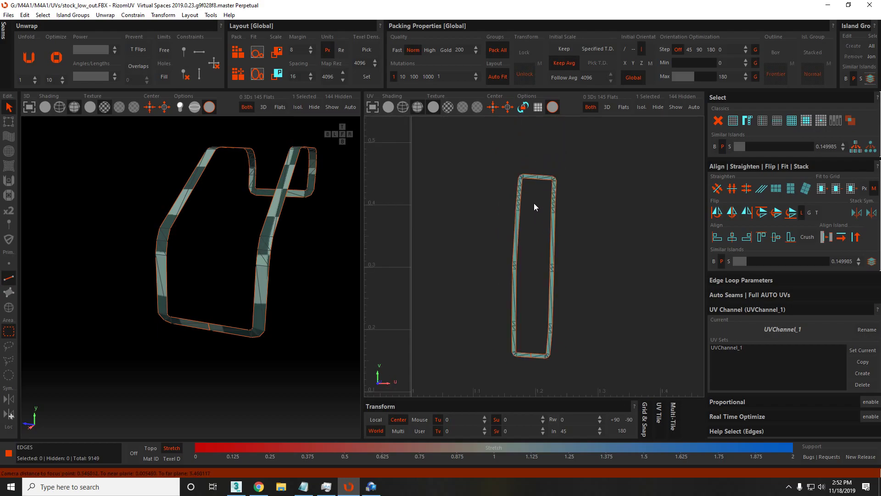
Cut the rectangular frame island into two halves across its short ends and move one half aside.
click(543, 140)
scroll(543, 146, down, 1)
key(c)
key(F4)
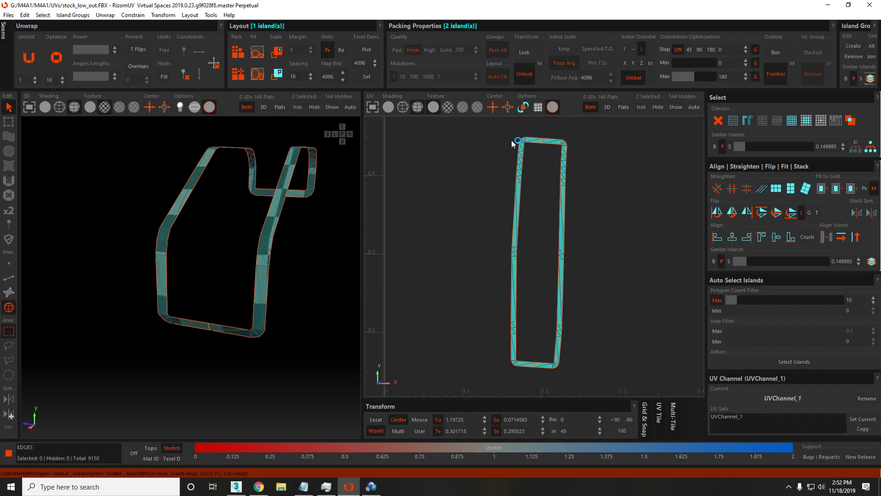
drag(511, 140, 448, 137)
middle_drag(451, 349, 447, 137)
Straighten both long edge paths of the separated half frame, including its end legs, and unfold it into a vertical strip.
key(F2)
click(442, 132)
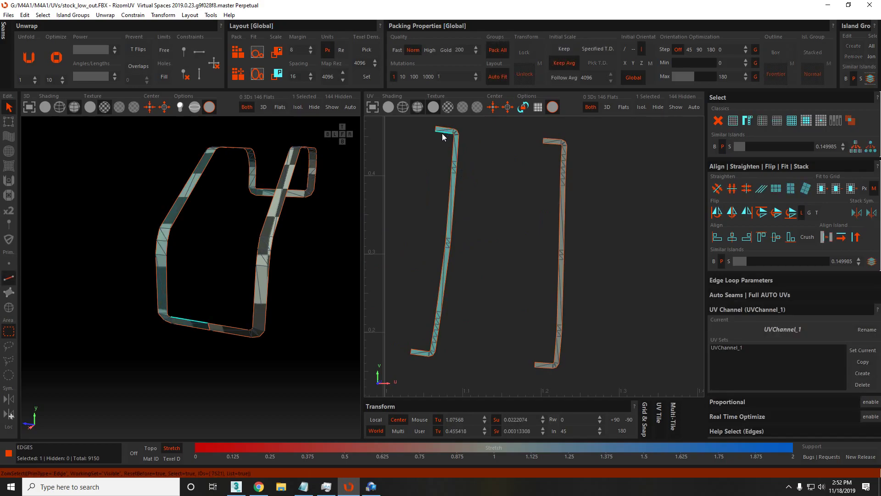
click(418, 353)
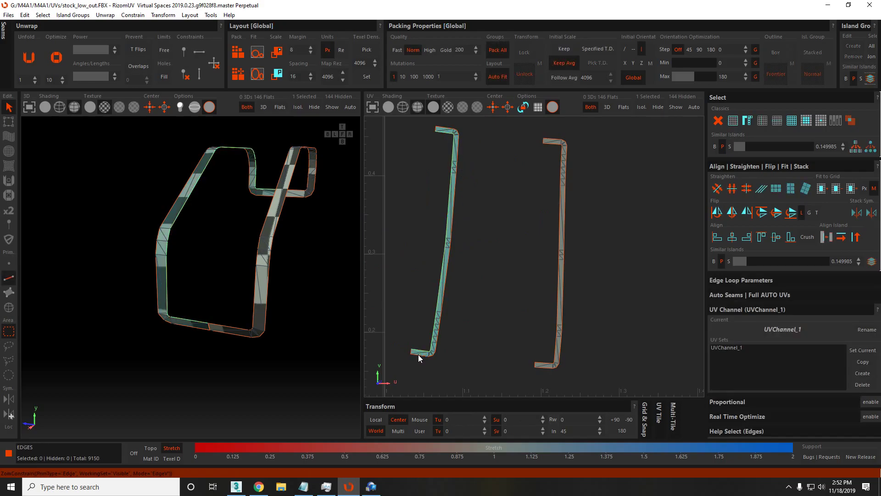
click(435, 128)
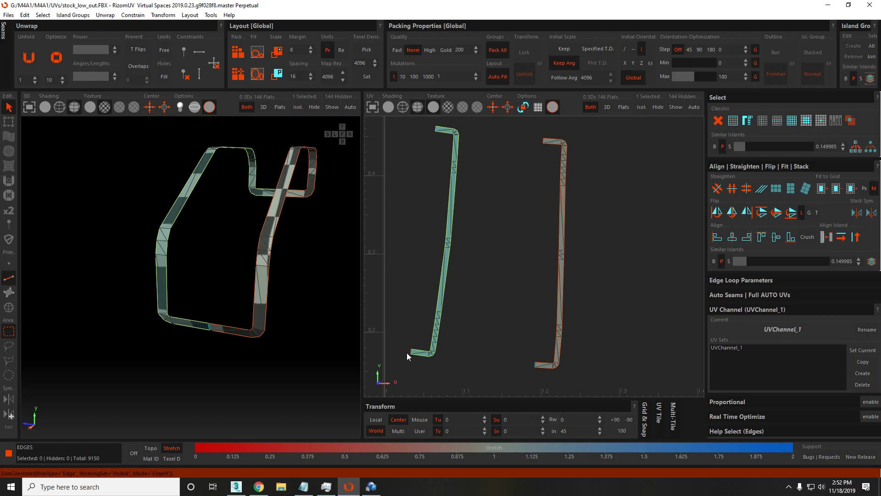
key(F4)
key(u)
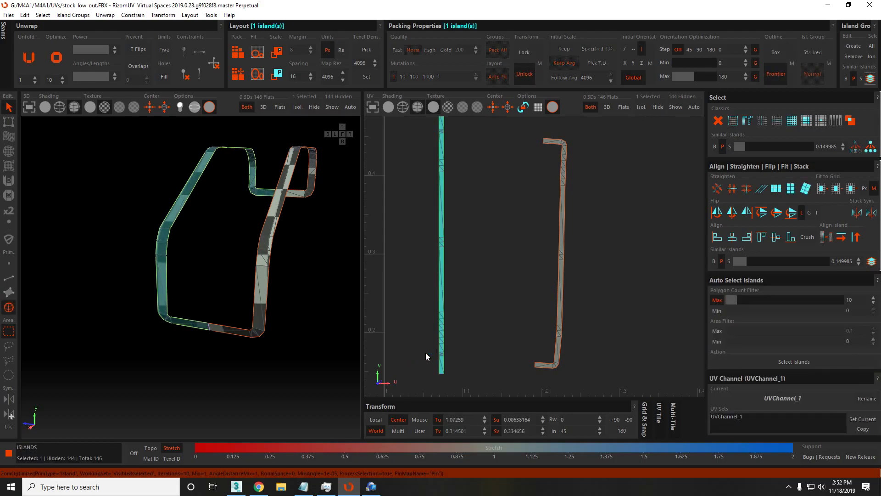
scroll(459, 355, down, 5)
scroll(502, 286, up, 5)
Straighten both long edge paths of the remaining C-shaped half and flatten it into a matching vertical strip.
key(F2)
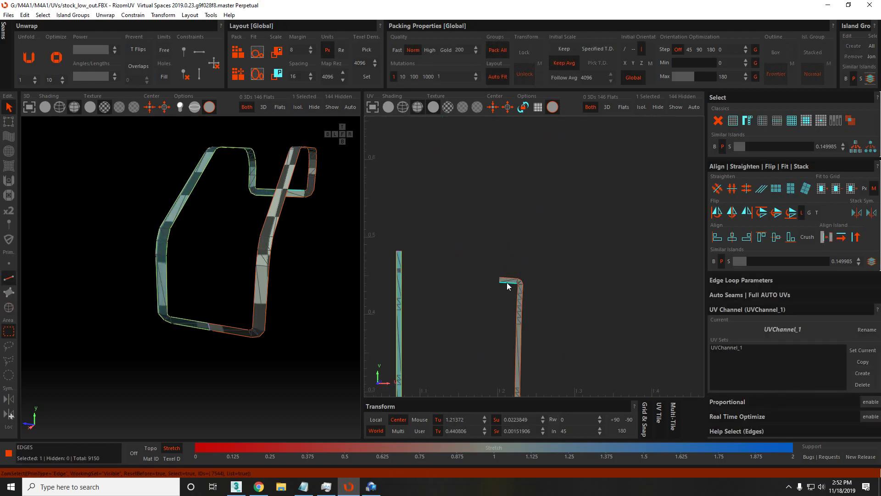
scroll(518, 265, down, 3)
scroll(487, 369, up, 3)
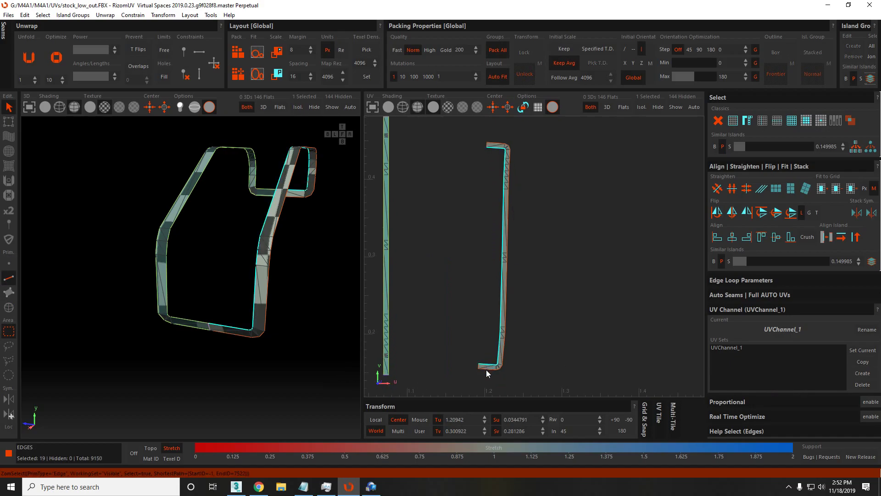
middle_drag(510, 222, 505, 265)
double_click(491, 190)
click(484, 190)
middle_drag(486, 367, 497, 247)
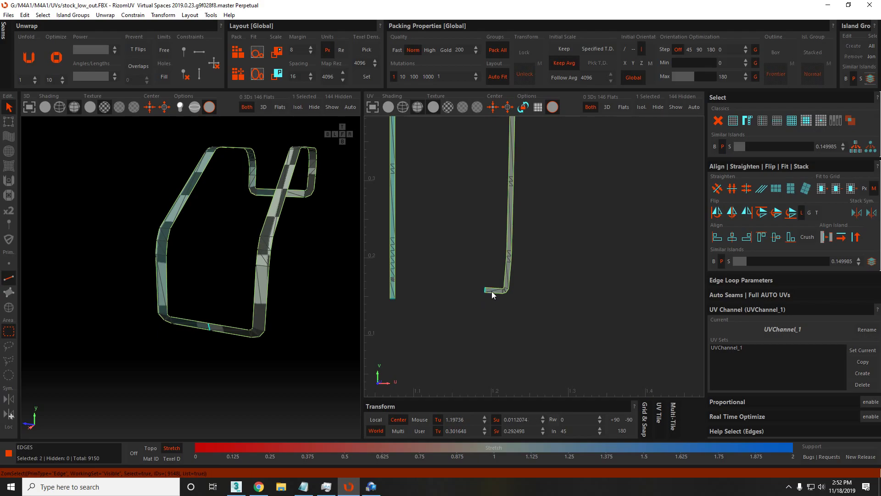
key(F4)
key(o)
scroll(494, 298, down, 3)
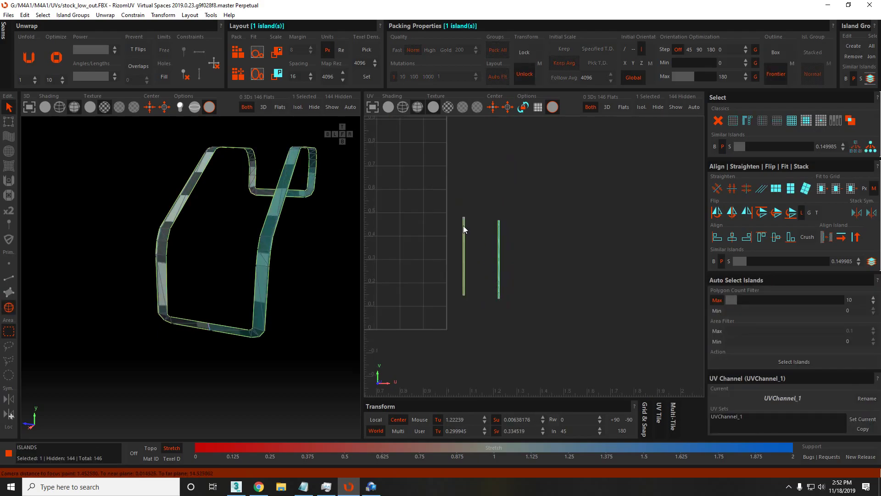
Weld the two straight strips into one long island and move it well outside the UV tile.
scroll(468, 204, up, 4)
key(F2)
key(w)
key(F4)
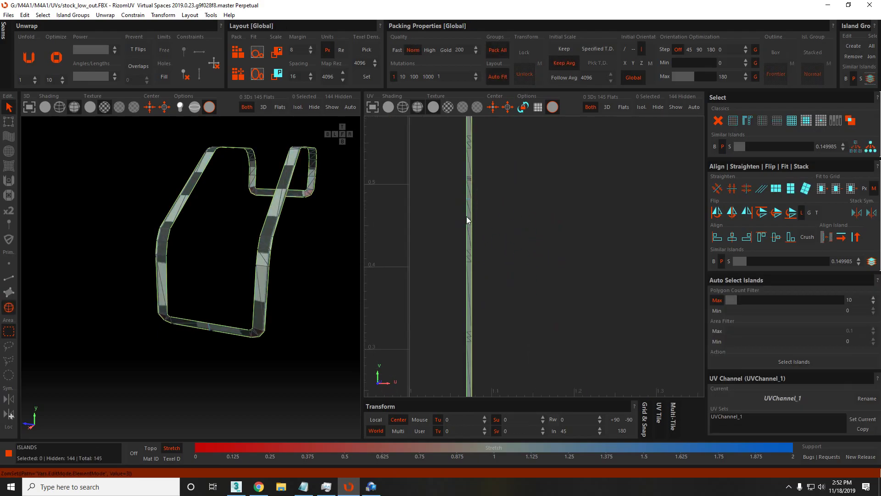
click(471, 214)
scroll(471, 214, down, 5)
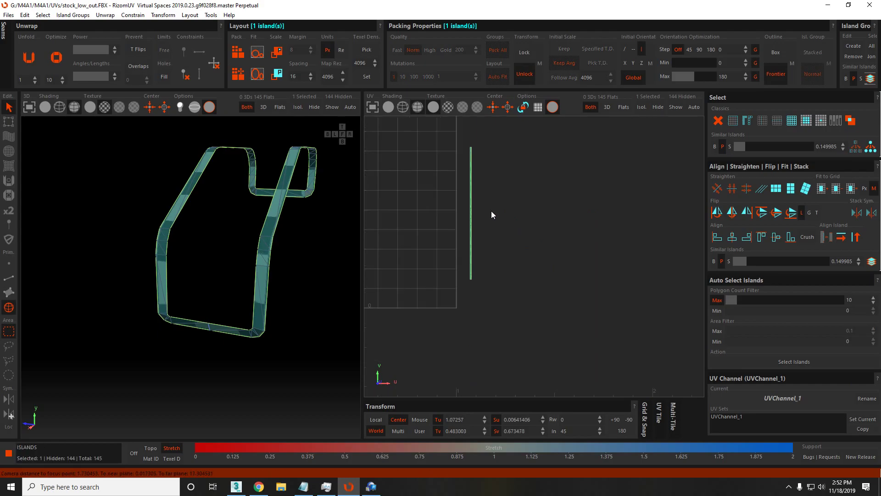
click(491, 211)
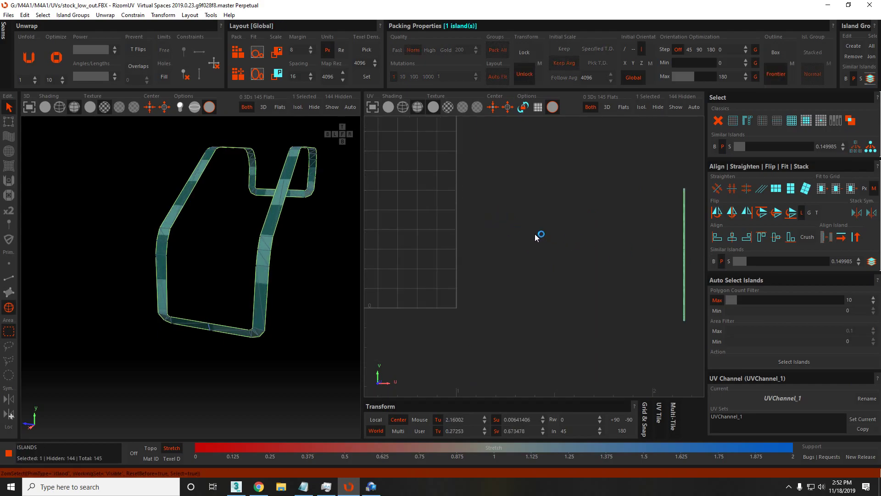
Show all islands again and move the hook-shaped curved panel island out of the UV tile into empty space.
key(y)
scroll(494, 229, up, 10)
click(502, 255)
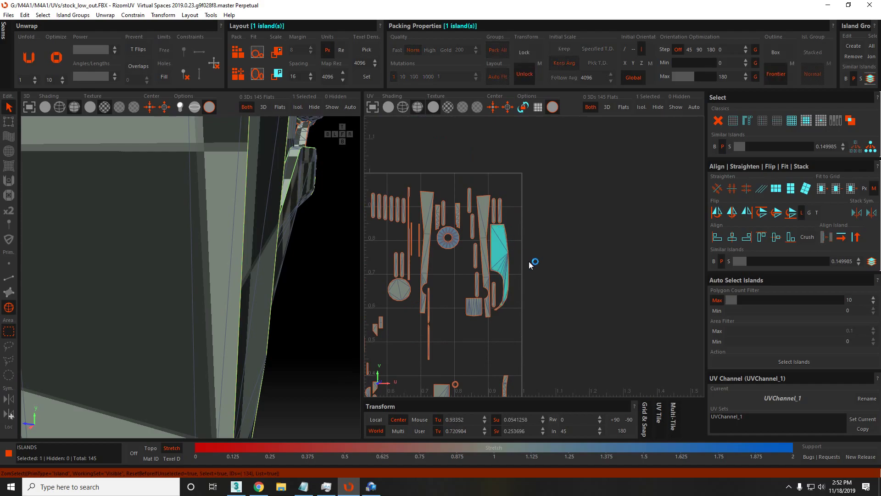
drag(519, 256, 583, 262)
Straighten the long straight side of the hook-shaped island and optimize the island.
key(F2)
click(597, 246)
key(ctrl+h)
scroll(593, 264, up, 5)
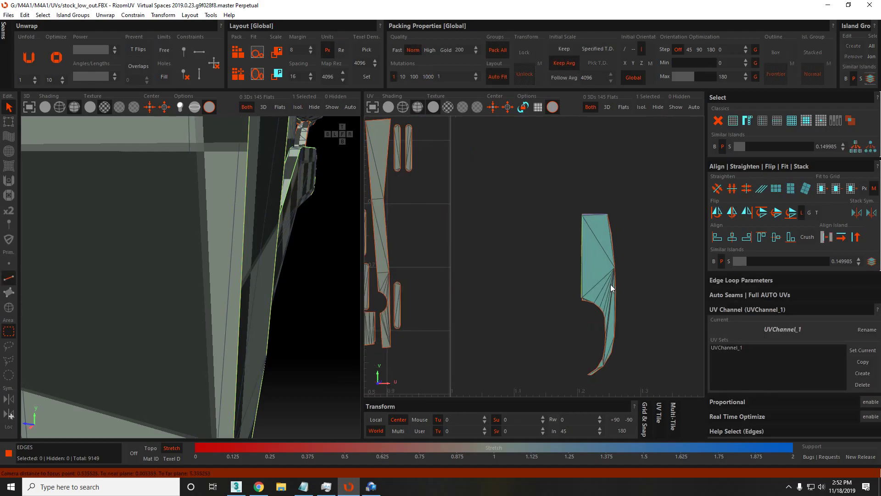
key(F4)
click(573, 227)
key(F2)
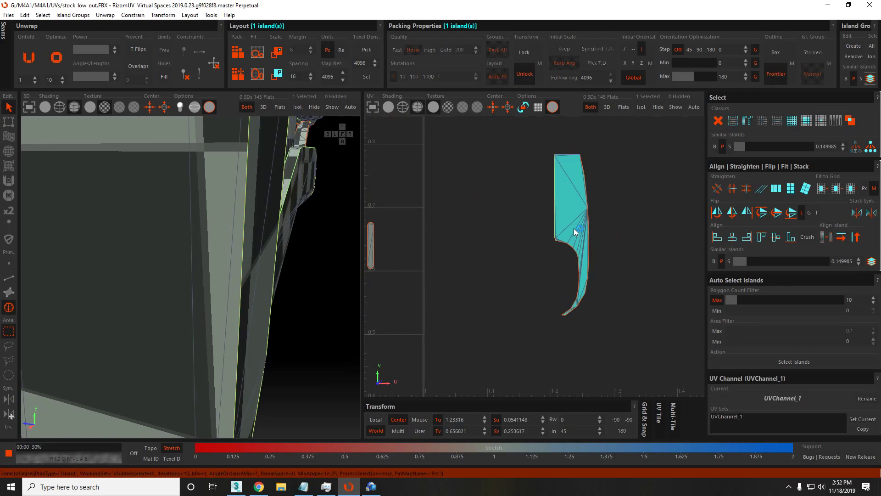
scroll(582, 263, up, 5)
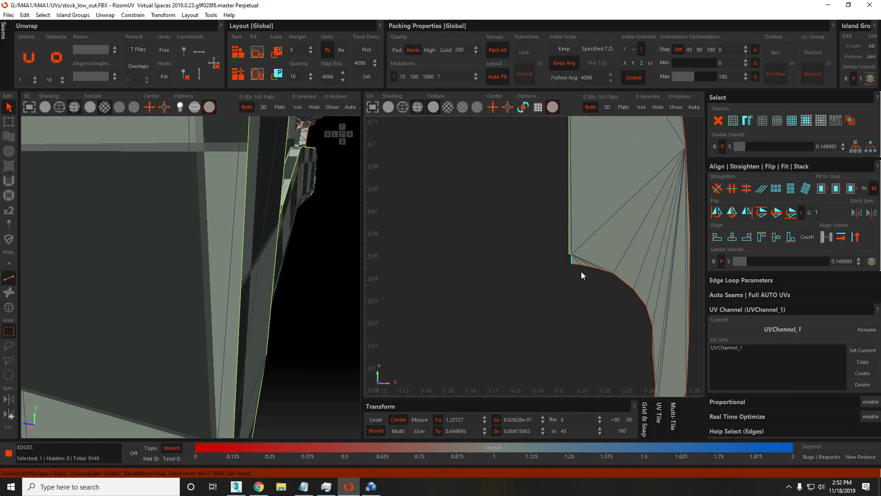
Move the hook-shaped island over to the finished islands outside the tile, beside its similar counterpart.
key(F4)
click(598, 238)
scroll(597, 241, down, 10)
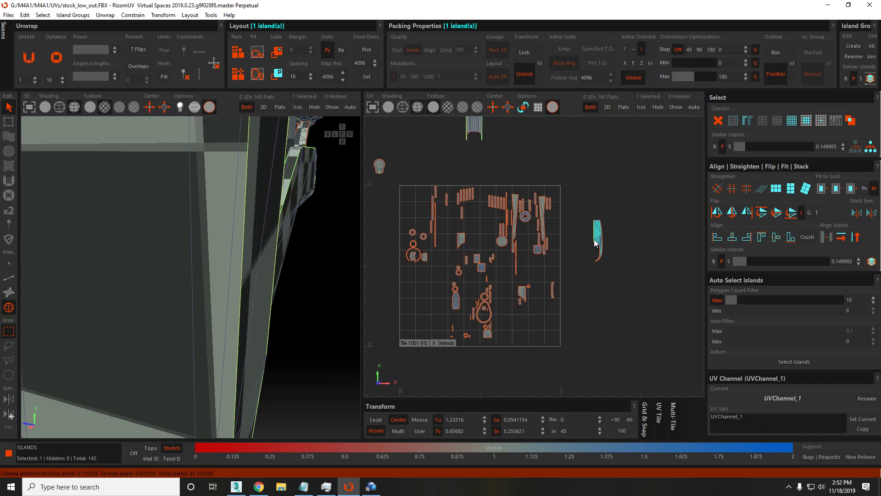
scroll(566, 227, down, 5)
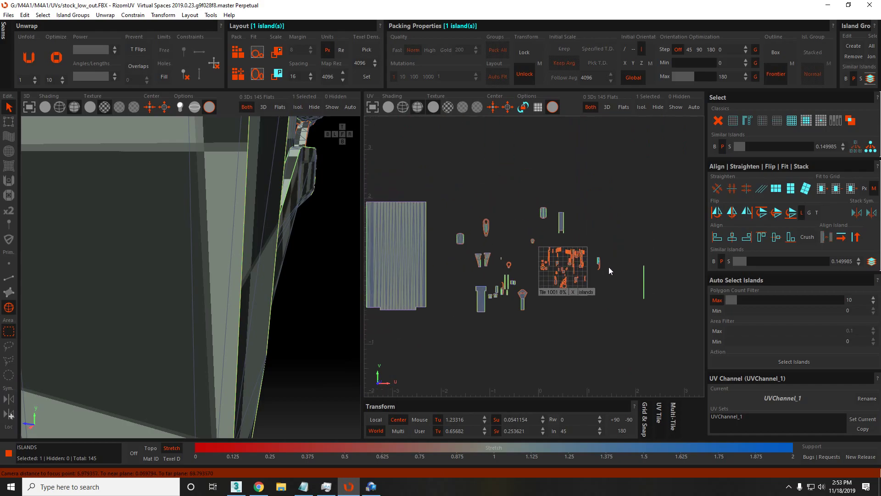
scroll(491, 261, up, 1)
scroll(505, 297, up, 2)
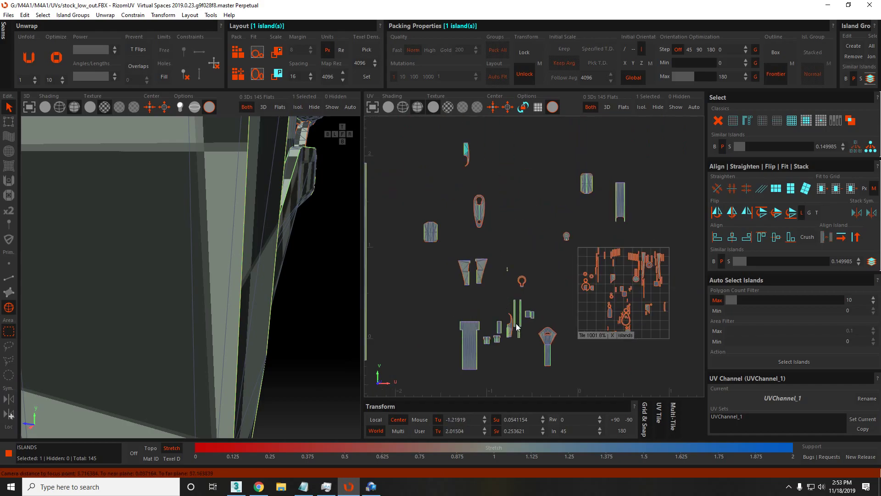
drag(469, 179, 530, 371)
Align the hook-shaped island upright by its long straight edge.
scroll(530, 368, up, 5)
key(F2)
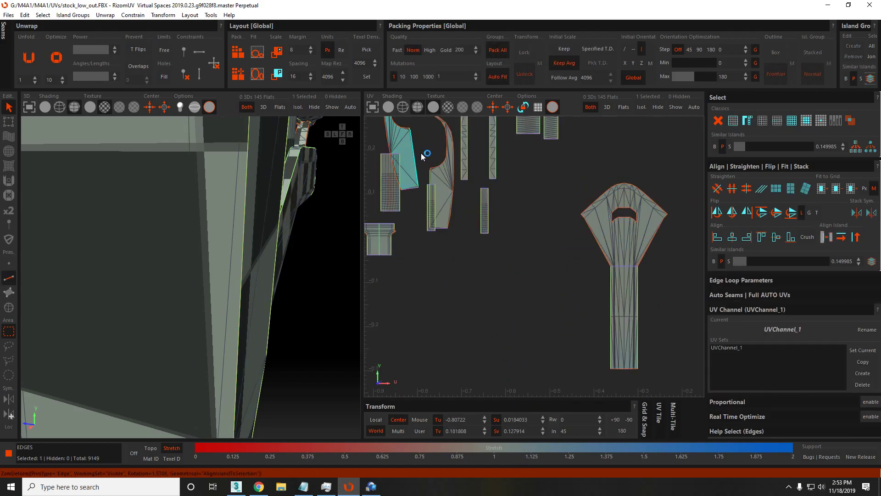
scroll(422, 154, down, 3)
scroll(431, 164, up, 5)
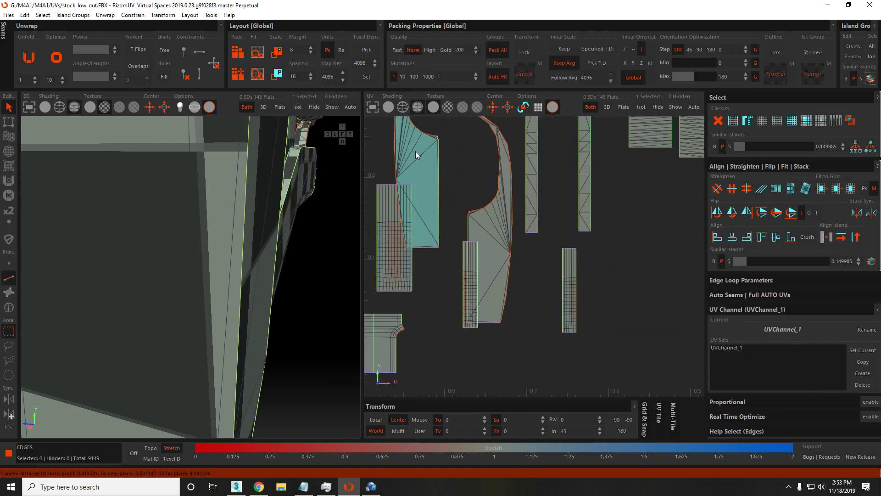
Move the teardrop-shaped ring island below the UV tile and isolate it.
key(F4)
scroll(558, 209, down, 5)
scroll(555, 219, up, 3)
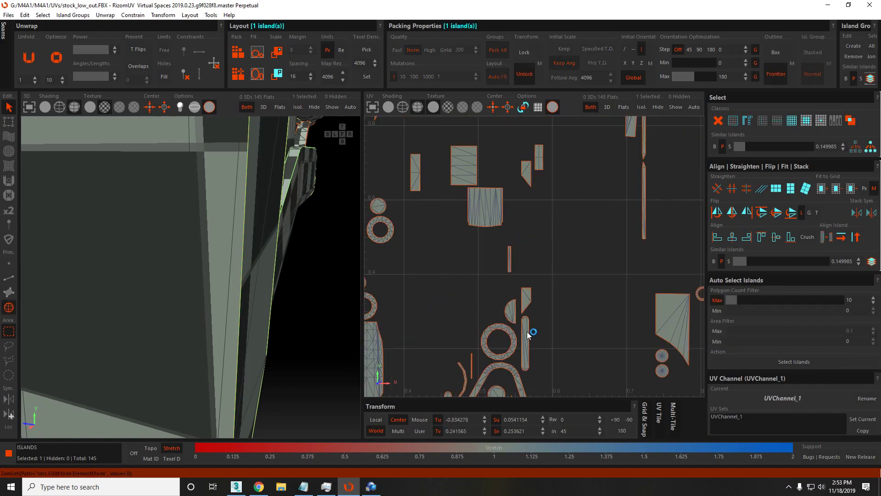
scroll(517, 224, up, 2)
scroll(524, 194, down, 5)
drag(524, 193, 419, 277)
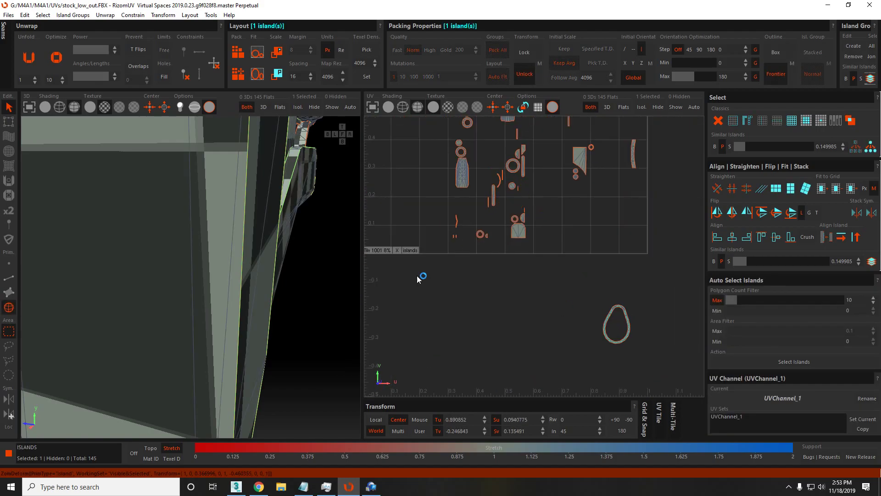
key(i)
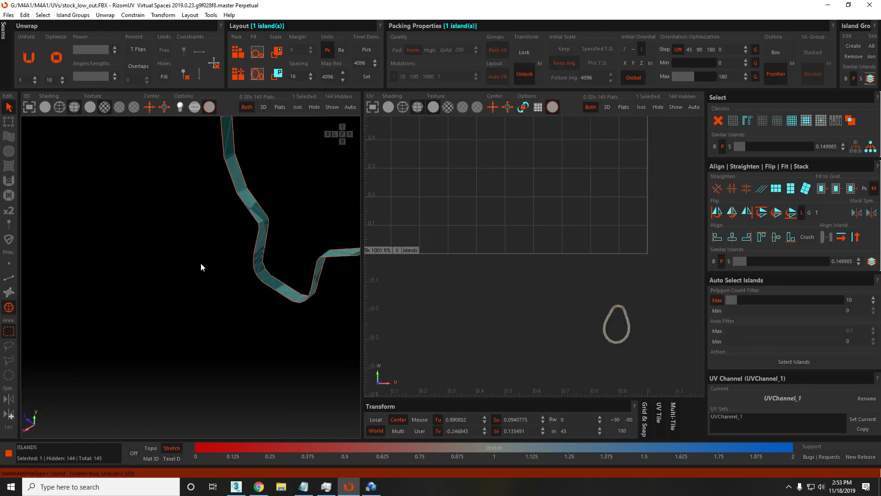
Cut the teardrop ring across one of its edges and unfold it into a straight strip.
key(F2)
click(189, 260)
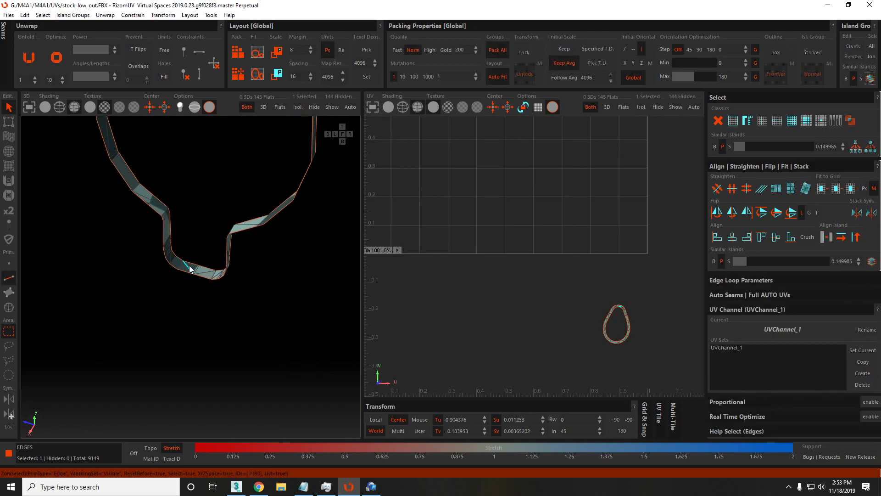
key(F4)
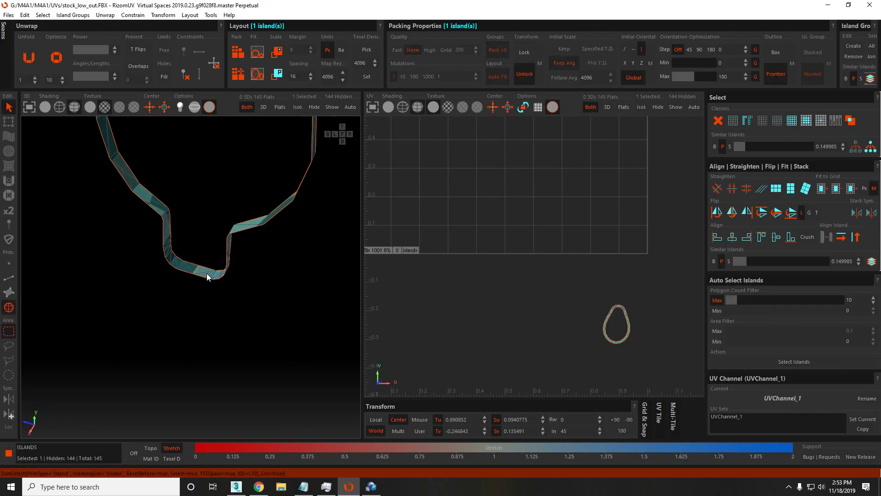
Align the diagonal strip vertically using one of its edges.
key(F2)
click(605, 302)
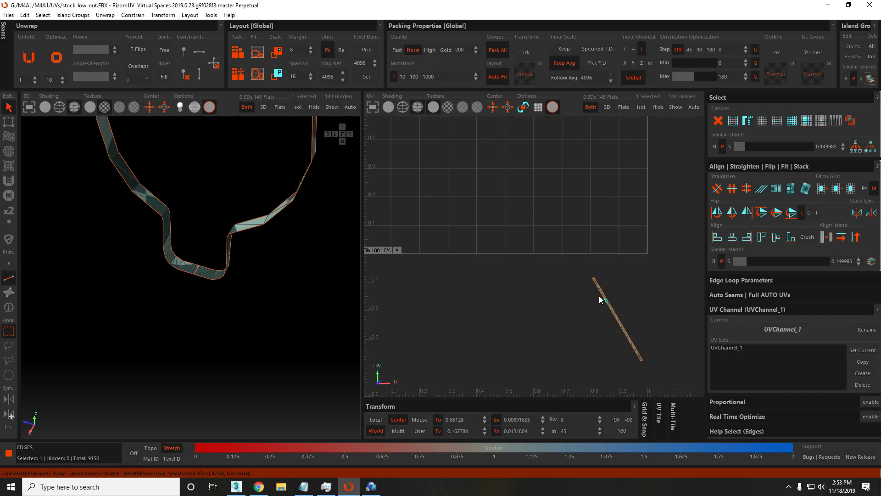
key(v)
scroll(622, 304, up, 5)
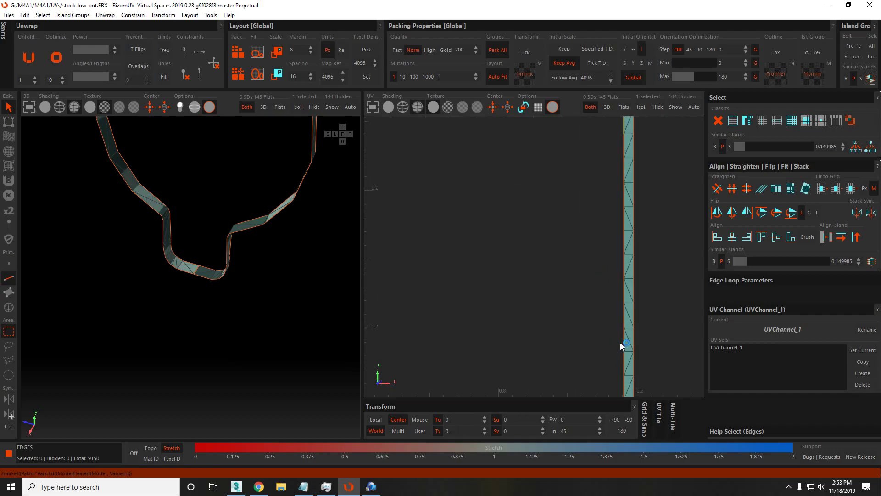
key(F4)
scroll(627, 295, down, 5)
scroll(627, 294, up, 2)
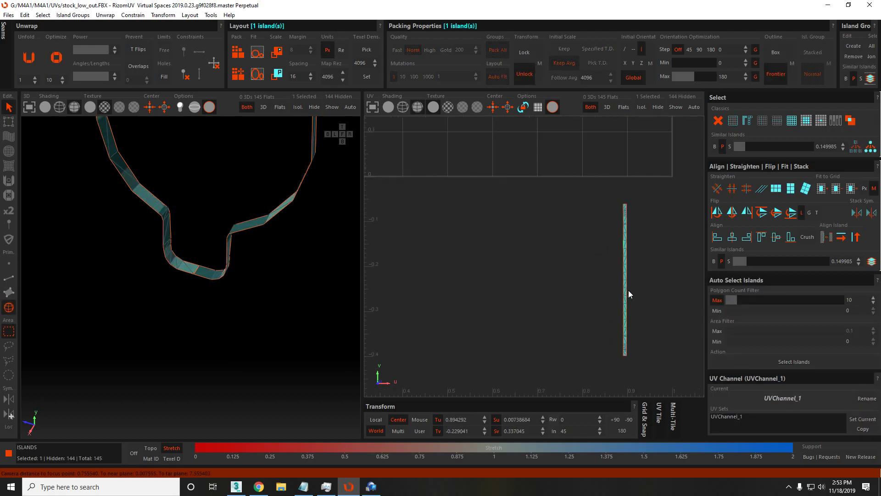
Move the vertical strip to the finished islands outside the tile and show all hidden islands again.
click(625, 289)
scroll(622, 291, down, 5)
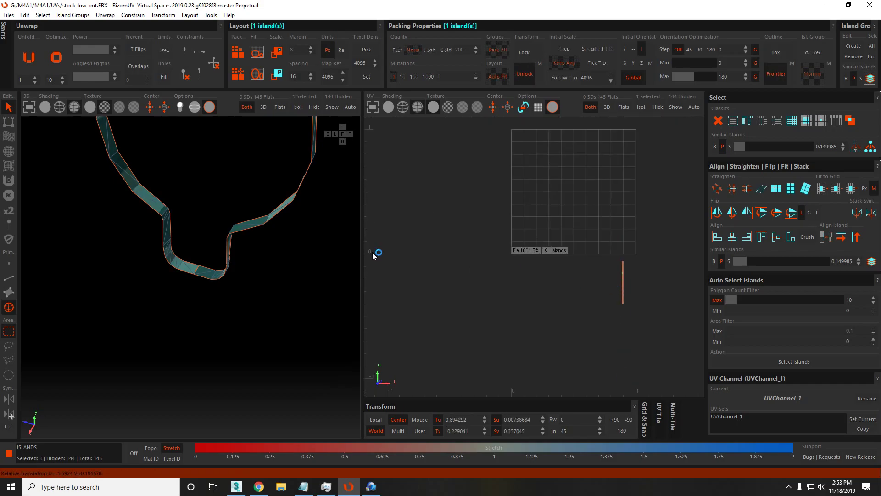
scroll(459, 255, down, 3)
middle_drag(434, 250, 534, 281)
click(552, 290)
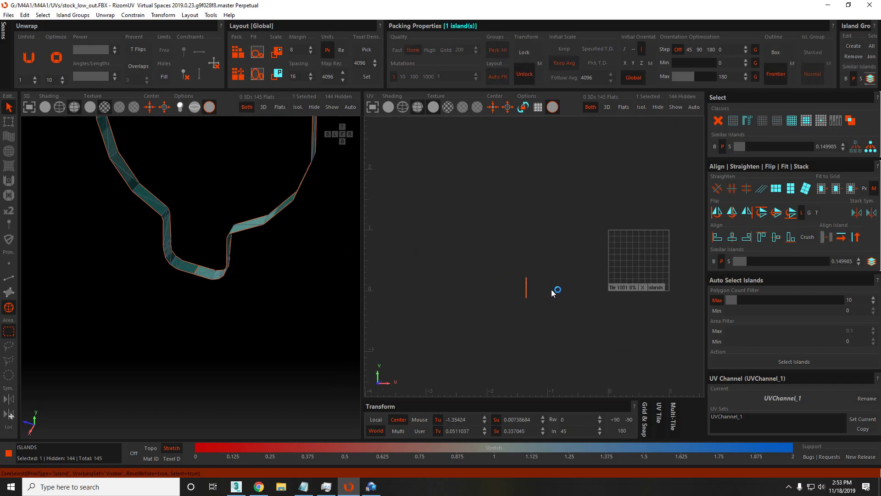
key(shift+h)
Look through the islands beside and inside the UV tile for the next part to unwrap.
scroll(551, 286, up, 8)
scroll(488, 207, up, 6)
click(498, 272)
scroll(581, 255, down, 5)
middle_drag(581, 255, 491, 253)
scroll(516, 264, down, 2)
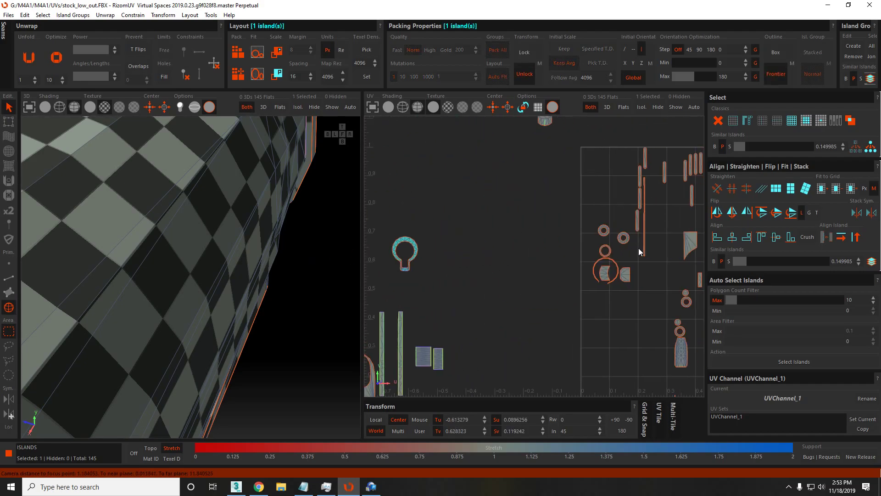
scroll(617, 275, up, 5)
scroll(617, 277, up, 2)
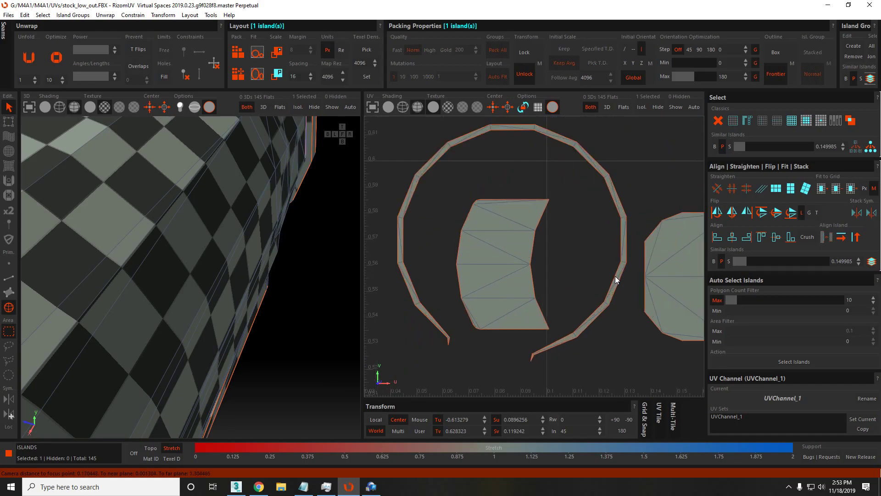
Check both open ends of the large thin ring and move the ring outside the UV tile.
click(422, 311)
key(f)
middle_drag(59, 216, 265, 320)
scroll(449, 342, up, 5)
key(F2)
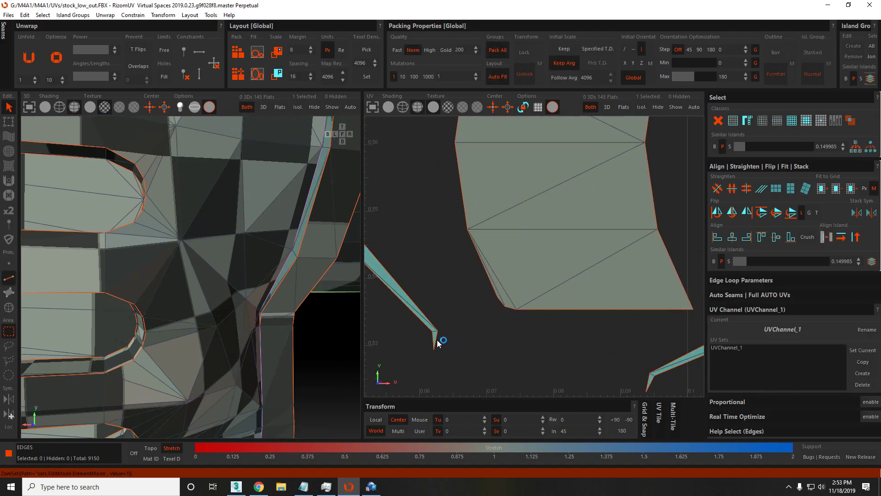
scroll(450, 335, down, 5)
scroll(520, 341, up, 5)
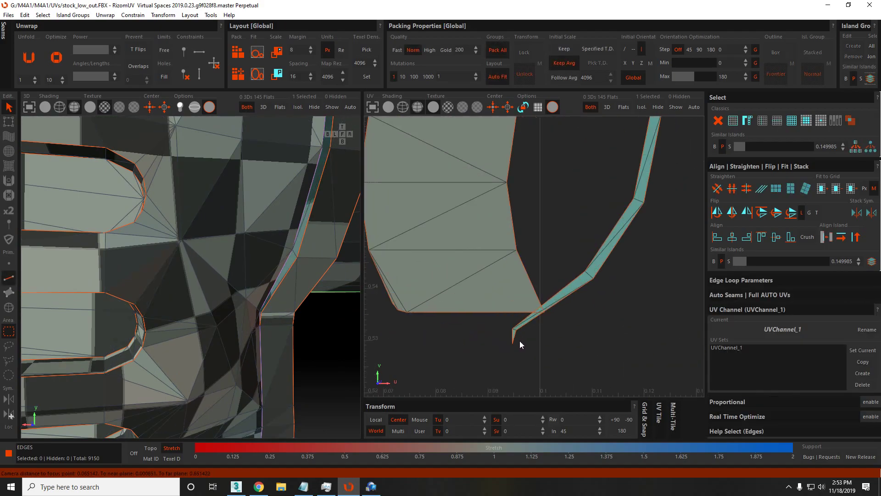
scroll(515, 338, down, 5)
key(F4)
click(569, 206)
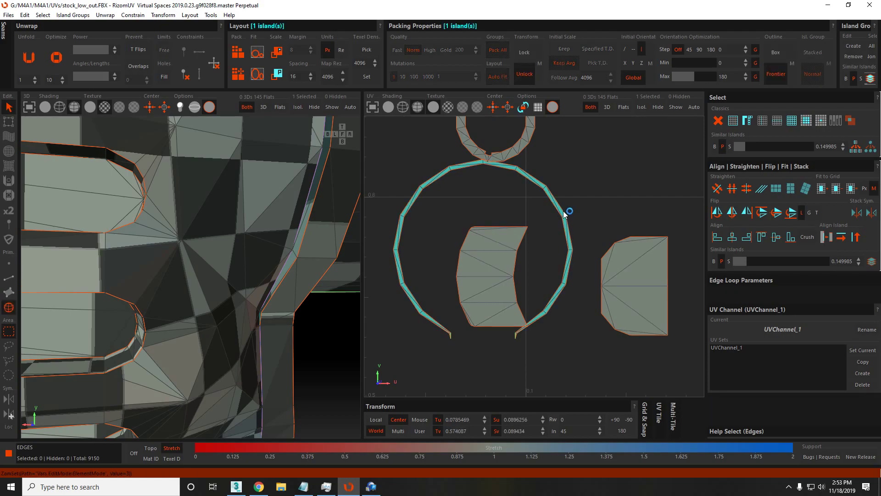
drag(567, 209, 287, 133)
Isolate the small curved panel island that sits beneath the rings and frame it in the 3D view.
click(506, 249)
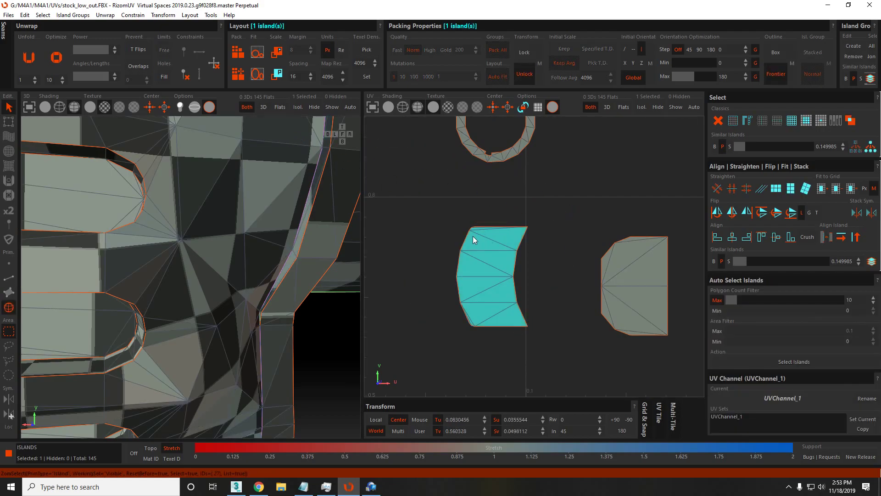
scroll(151, 233, up, 5)
alt+drag(151, 233, 152, 252)
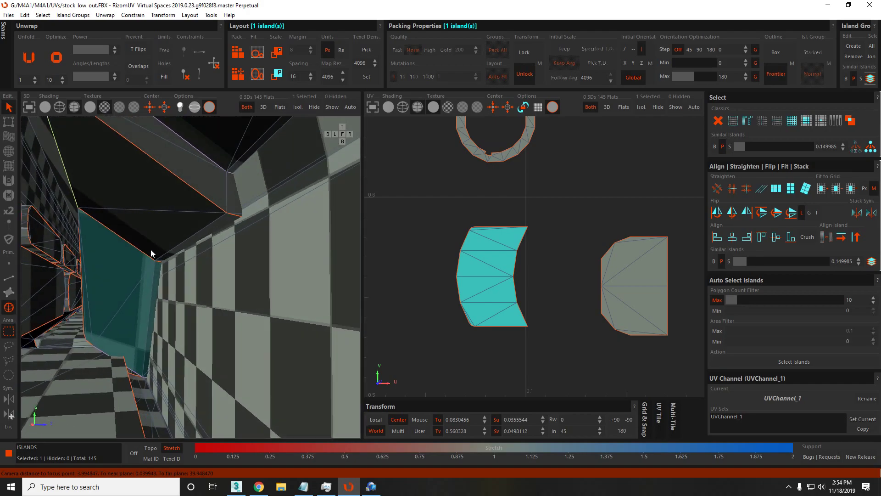
alt+drag(153, 252, 452, 274)
key(f)
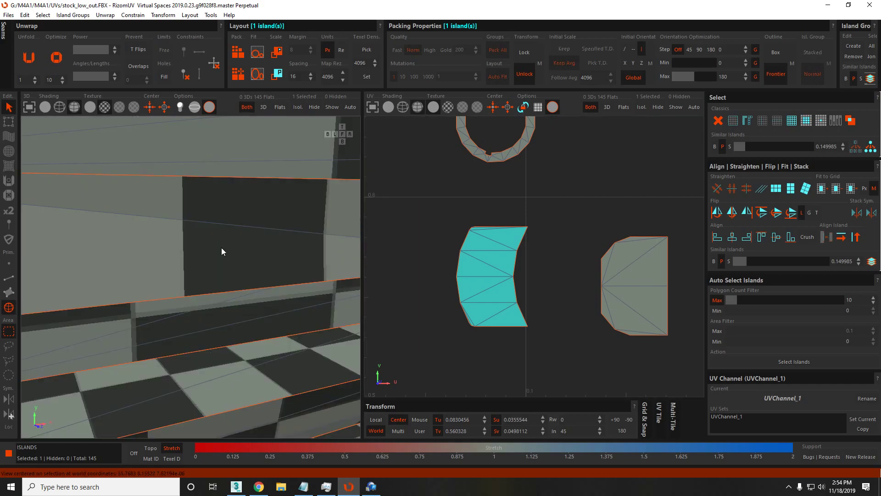
key(i)
mouse_move(199, 254)
alt+mouse_down()
mouse_move(183, 260)
mouse_move(202, 259)
alt+mouse_up()
scroll(191, 251, up, 3)
scroll(191, 251, down, 3)
key(F2)
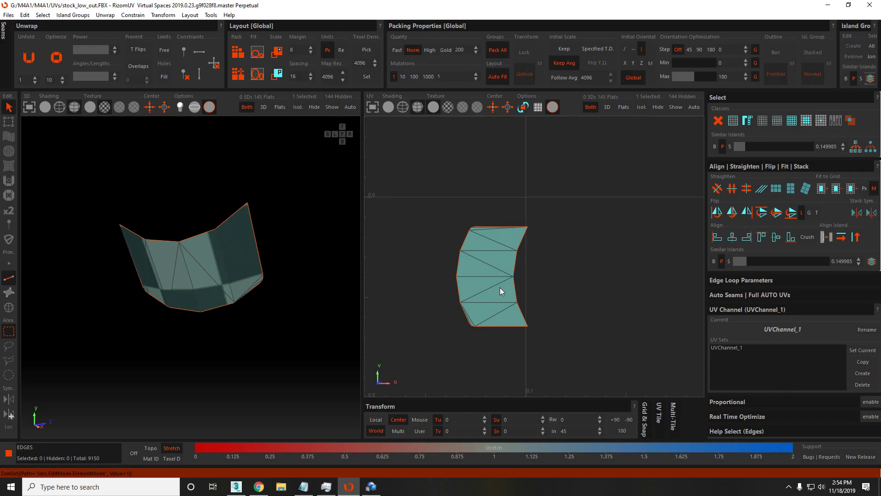
key(F4)
right_drag(485, 296, 458, 299)
key(F2)
drag(444, 297, 508, 310)
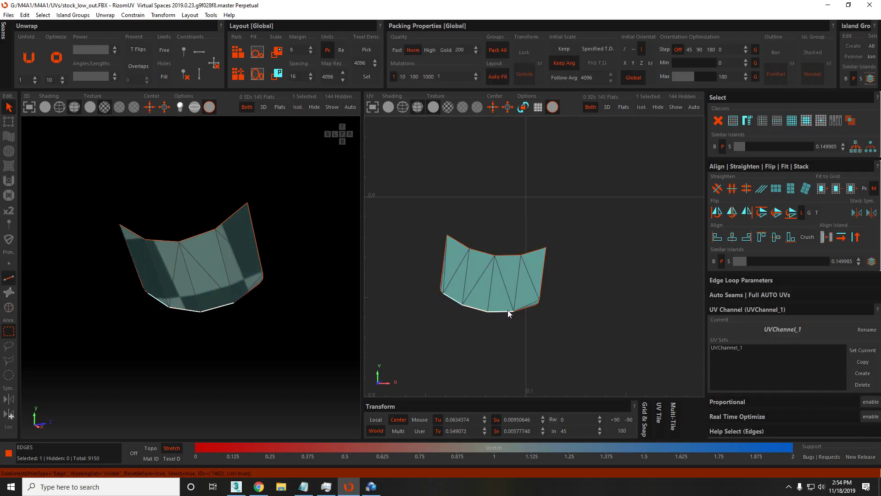
key(ctrl+z)
key(ctrl+z)
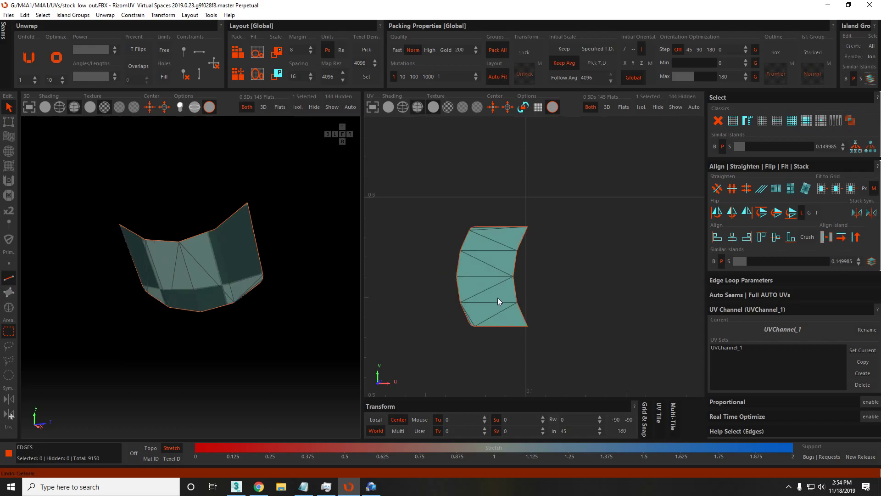
Rotate the curved panel island by 90 degrees and show all islands again.
key(F4)
click(498, 297)
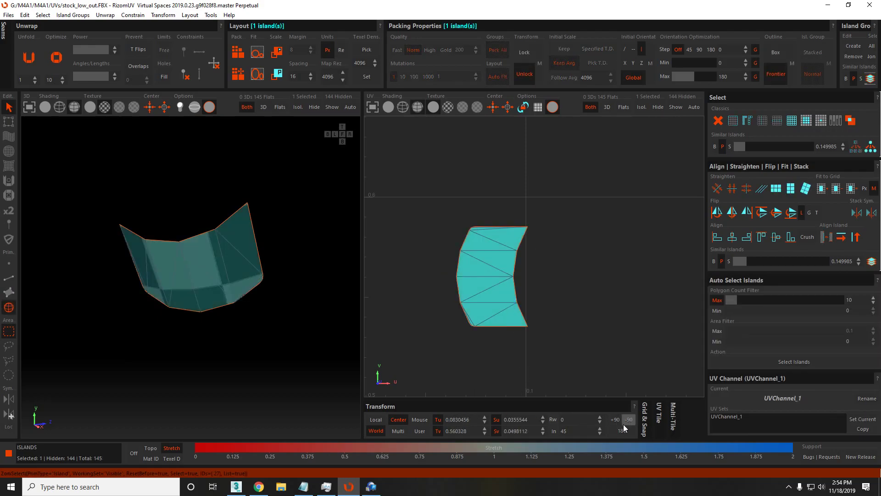
right_drag(505, 252, 509, 308)
middle_drag(508, 308, 522, 293)
key(ctrl+z)
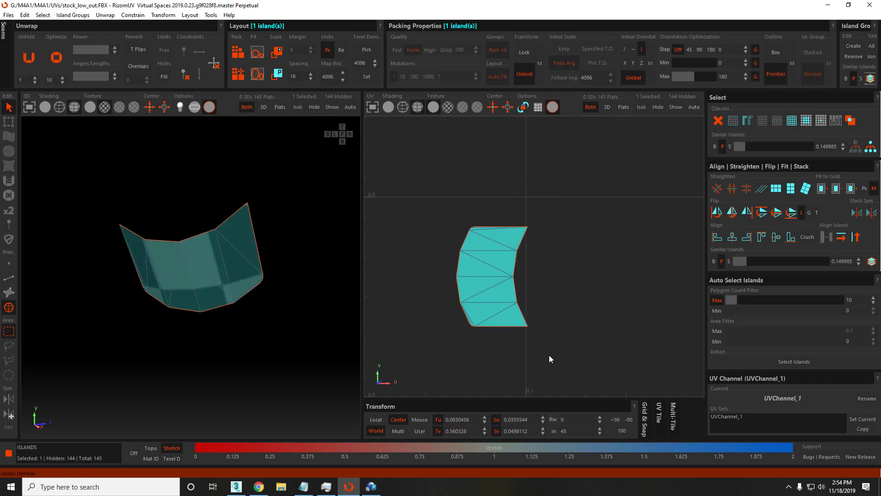
click(615, 420)
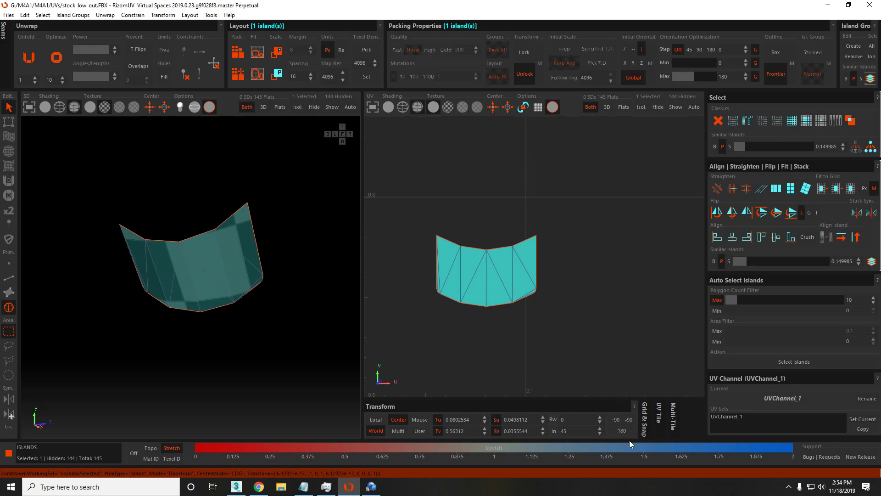
click(593, 270)
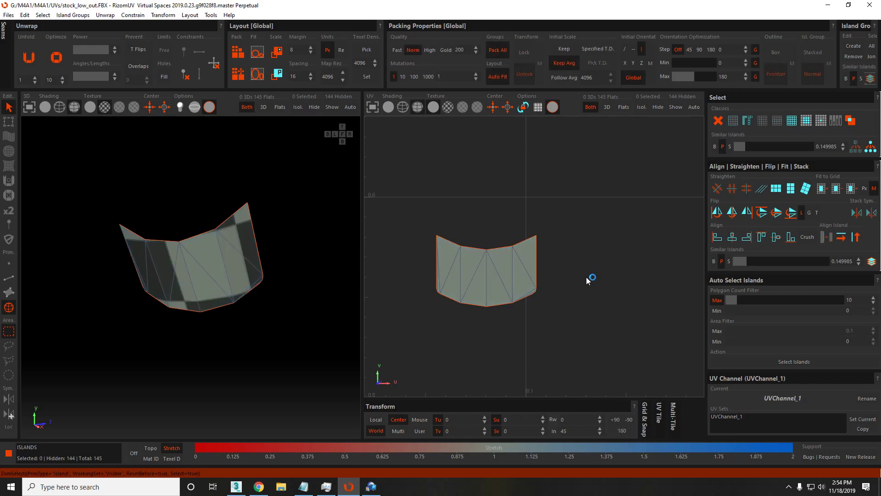
key(i)
Constrain the curved panel's middle edge vertically and optimize the island.
click(491, 275)
key(f)
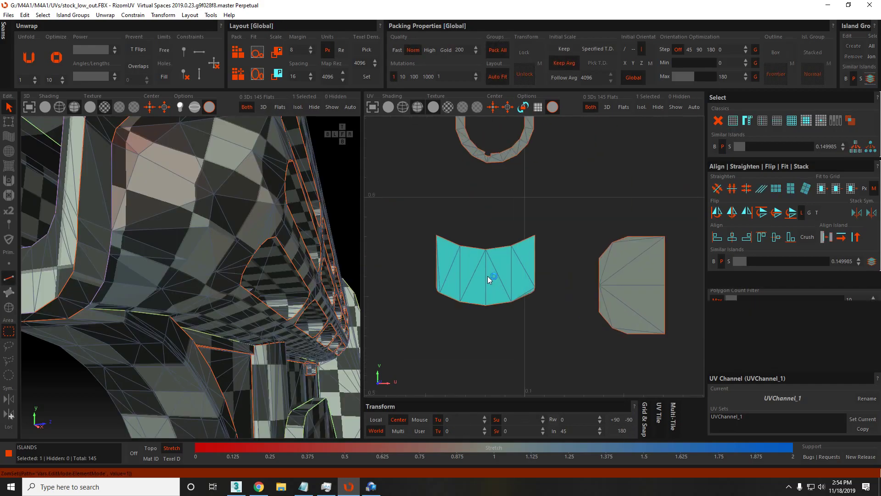
key(F2)
key(F4)
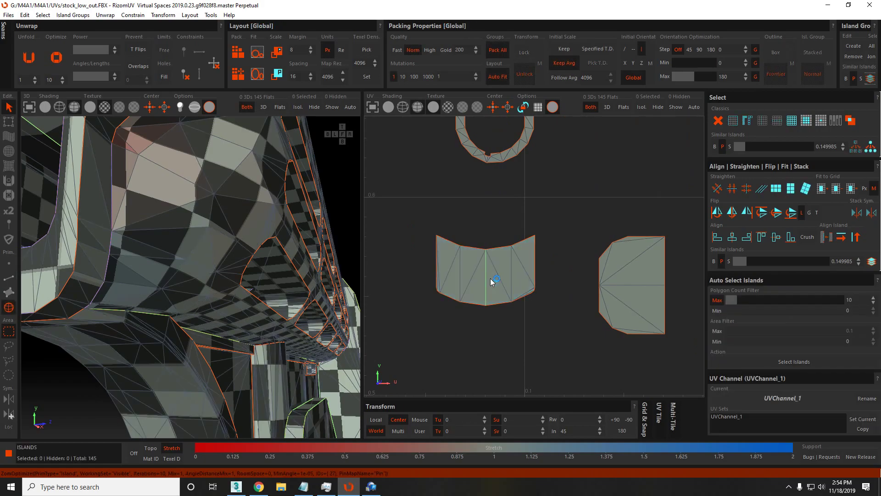
click(494, 276)
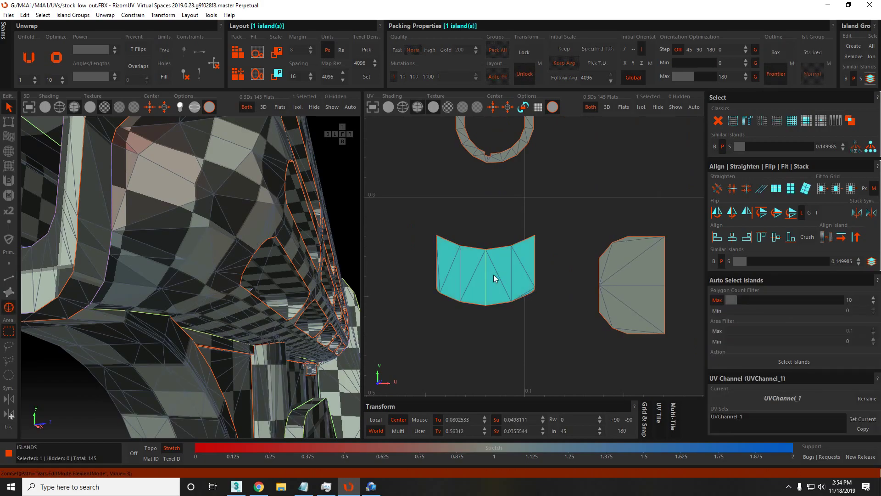
Align the D-shaped panel upright and constrain a short edge at its narrow end horizontally.
click(643, 298)
key(F2)
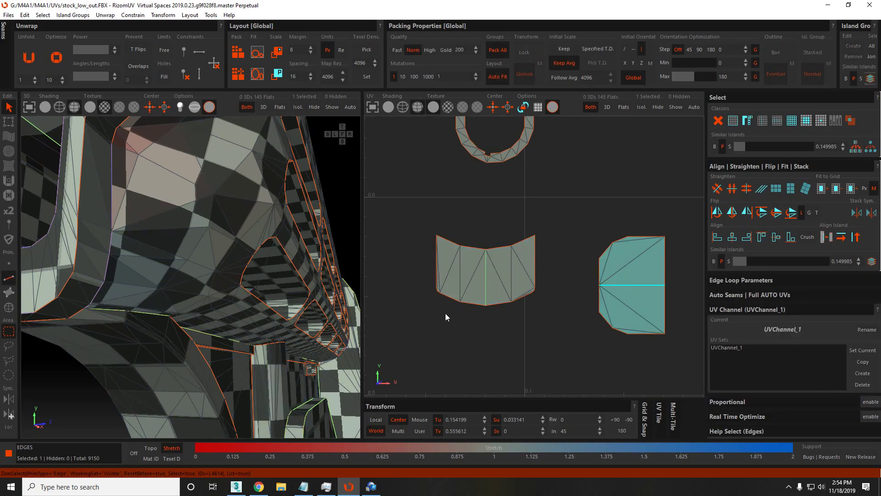
click(600, 283)
key(h)
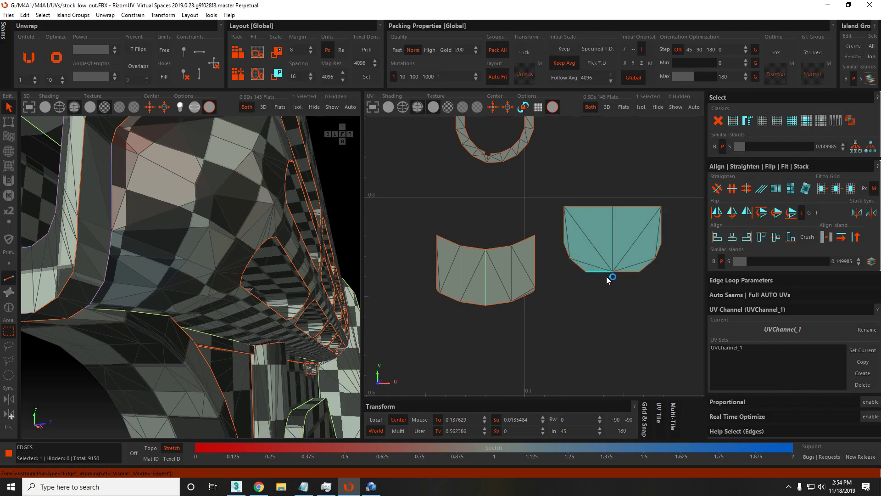
Constrain the D-shaped panel's long straight edge horizontally and its two side edges vertically.
click(636, 209)
key(F4)
scroll(621, 245, down, 1)
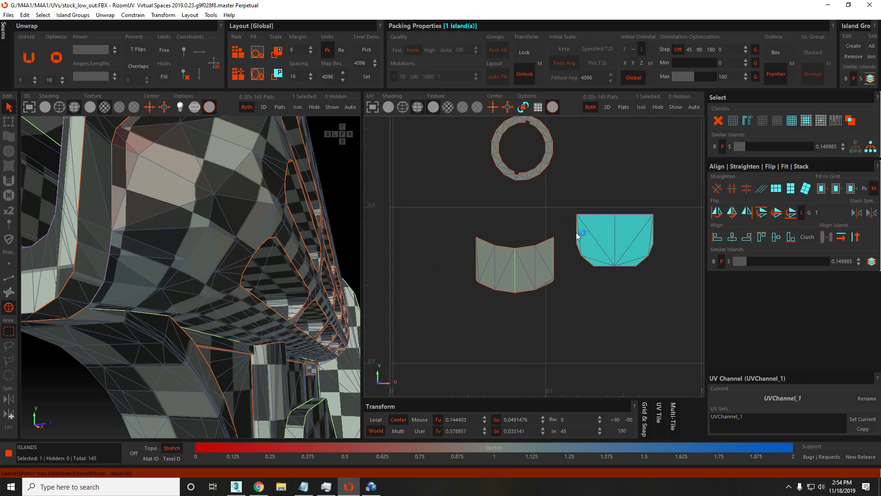
key(F2)
click(654, 233)
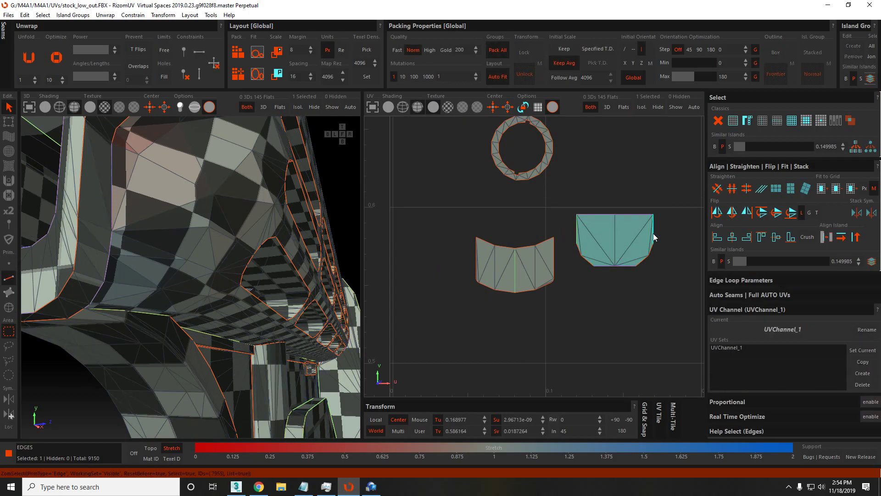
Move the D-shaped panel outside the UV tile, below the large open ring.
key(F4)
scroll(615, 244, down, 3)
drag(614, 244, 544, 272)
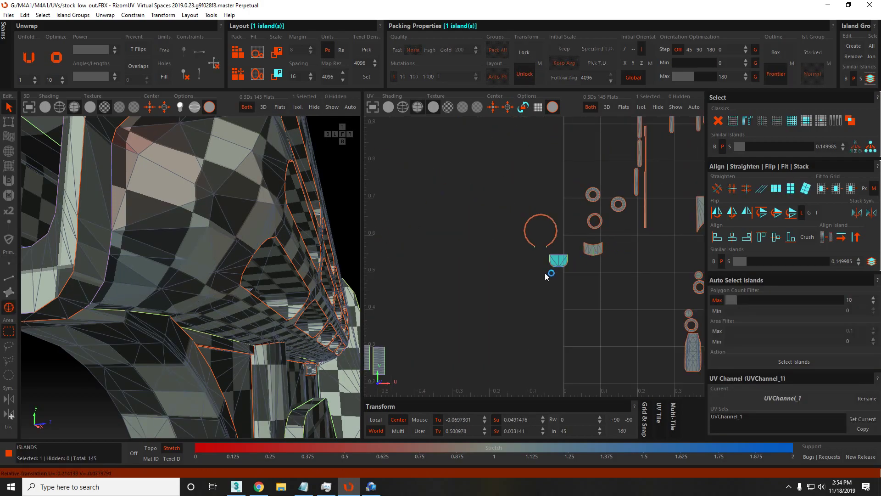
Isolate the notched ring above the curved panel and optimize it.
scroll(568, 271, up, 4)
click(532, 252)
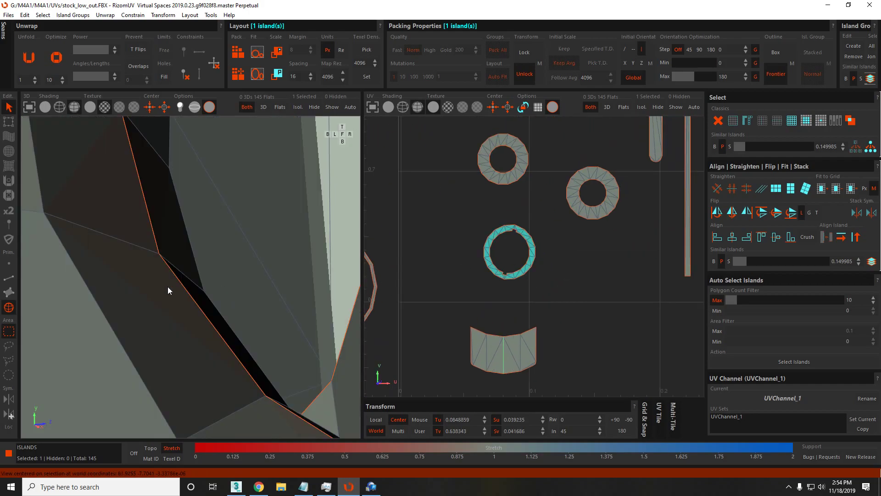
key(i)
key(f)
middle_drag(156, 293, 192, 285)
key(o)
scroll(498, 260, up, 5)
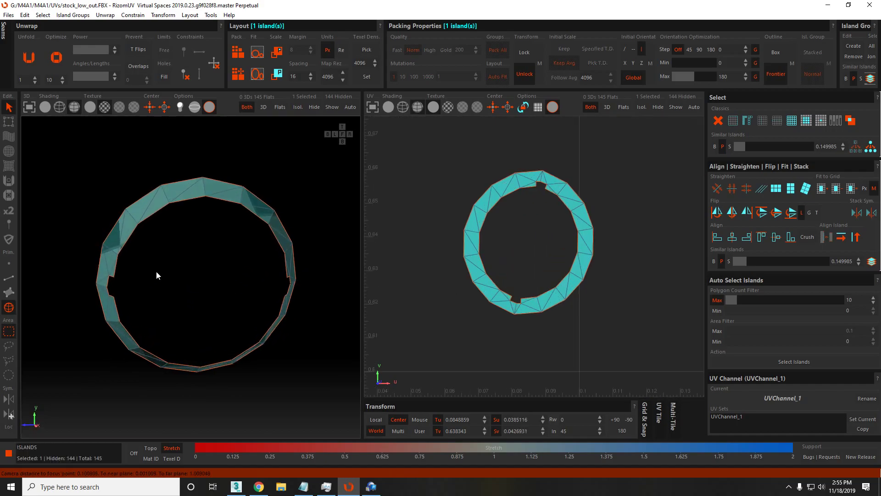
Cut the ring across the edges at its two opposite notches and move the left half away from the right half.
scroll(503, 310, up, 4)
key(F2)
click(532, 306)
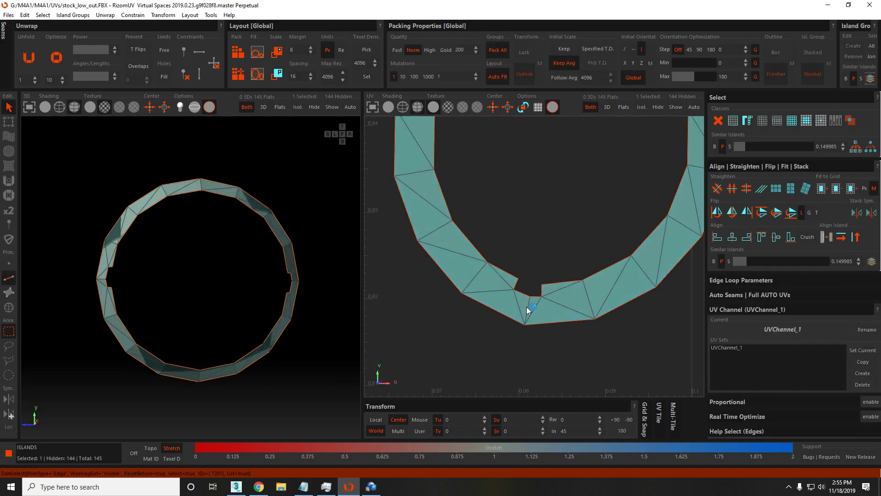
scroll(531, 307, down, 3)
key(F4)
key(F2)
click(557, 144)
key(c)
key(F4)
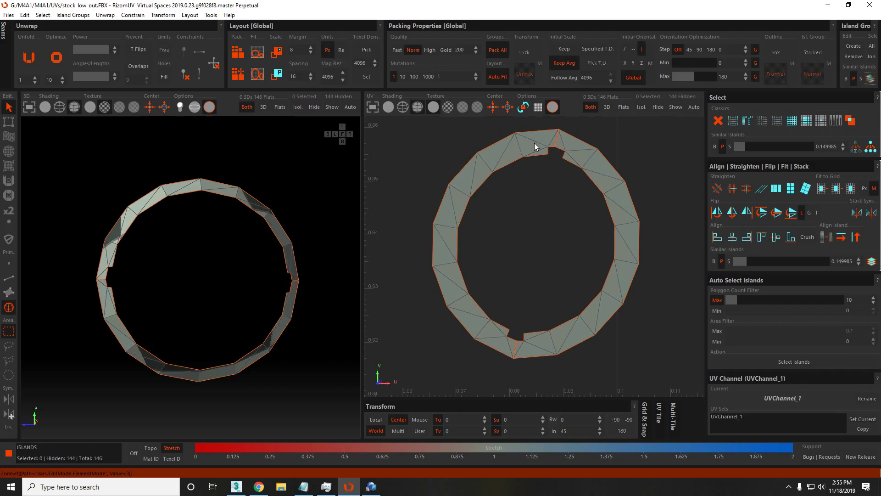
click(505, 159)
drag(505, 159, 457, 158)
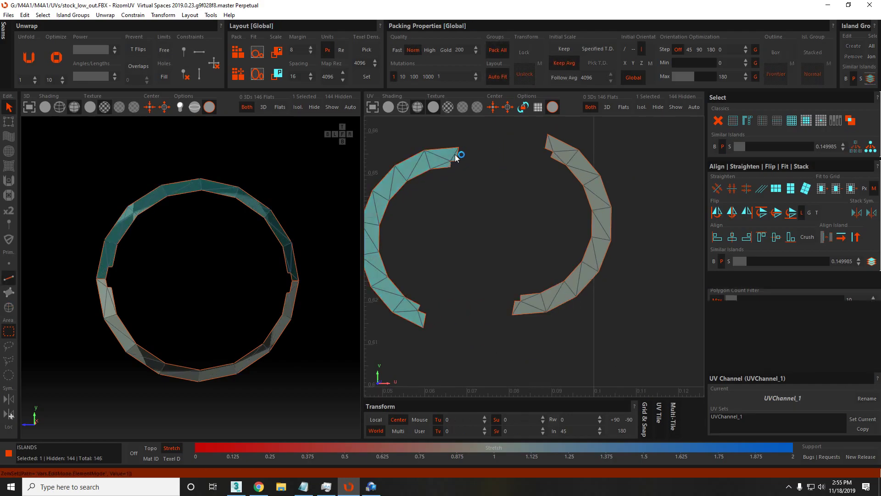
Constrain the left half ring's outer and inner edge loops vertically and its end edges horizontally.
key(F2)
click(453, 150)
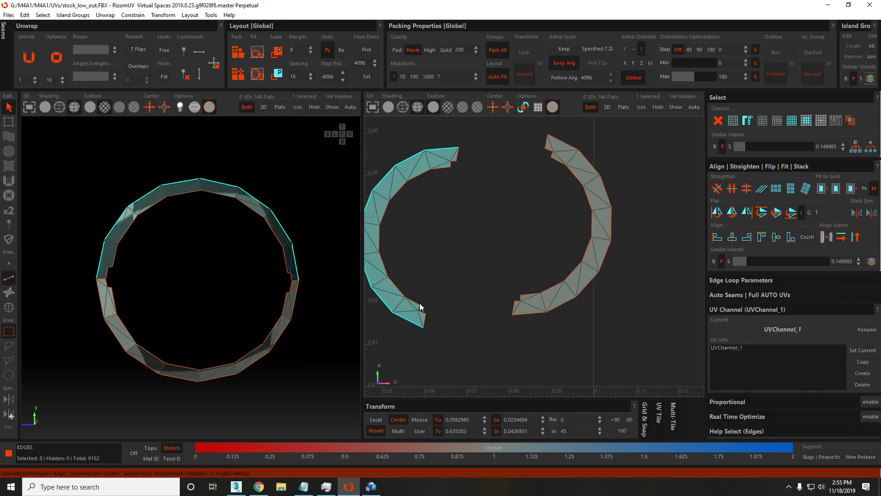
double_click(445, 164)
click(445, 166)
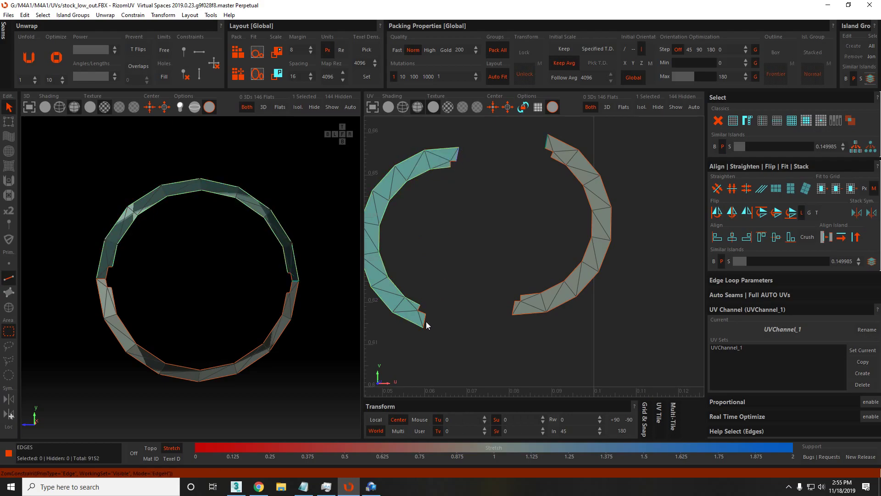
Straighten the constrained left half ring into a vertical strip.
key(F4)
click(393, 291)
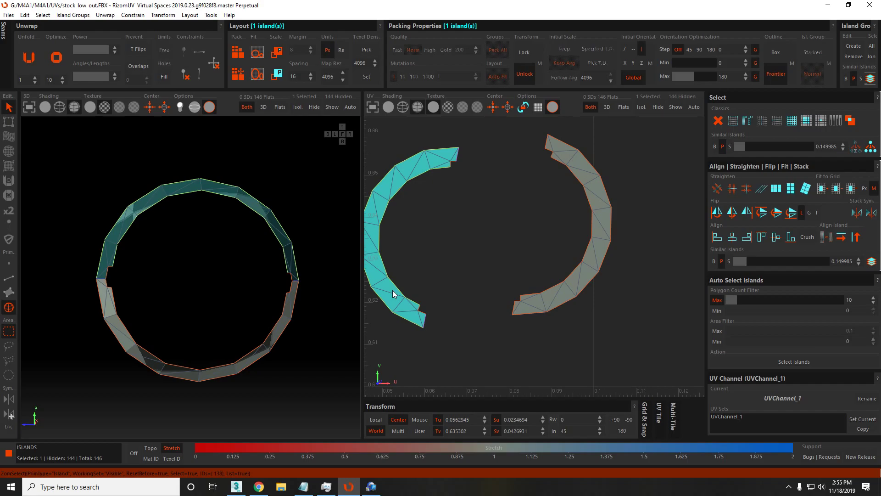
key(s)
scroll(409, 280, down, 3)
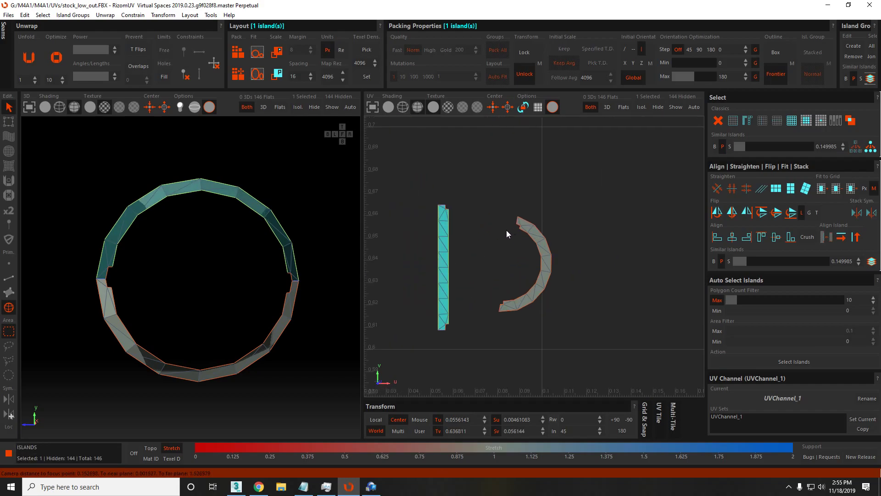
Constrain the short notch edge at the strip's lower end horizontally and optimize the strip again.
scroll(485, 259, up, 4)
key(F2)
middle_drag(486, 266, 480, 342)
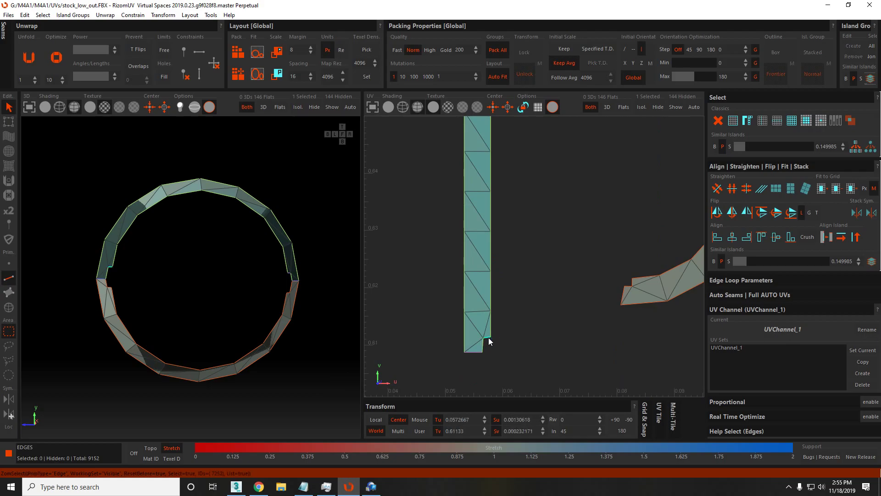
key(F4)
click(489, 329)
key(o)
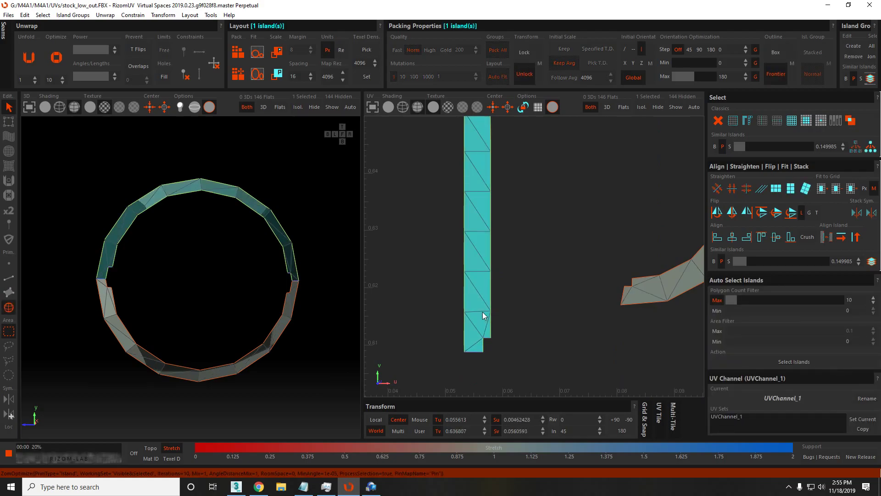
Constrain the right half ring's inner and outer edge loops vertically.
scroll(522, 298, down, 5)
scroll(564, 285, up, 2)
key(F2)
click(571, 237)
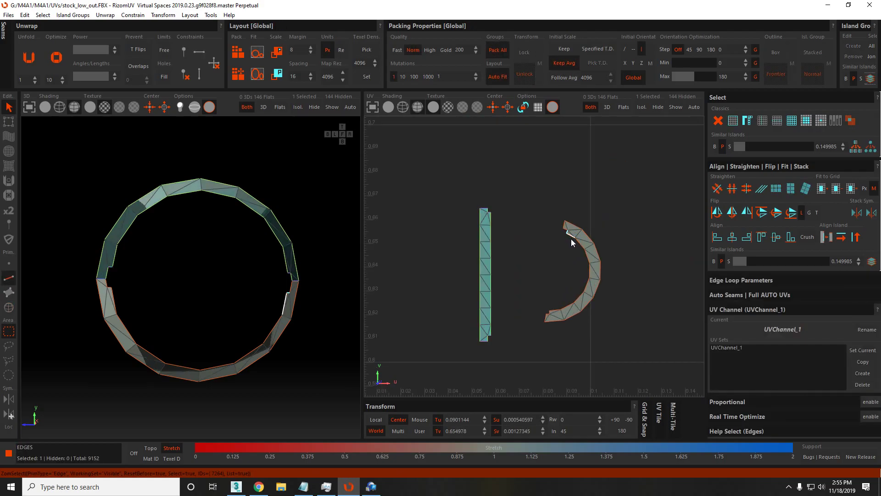
double_click(564, 320)
key(v)
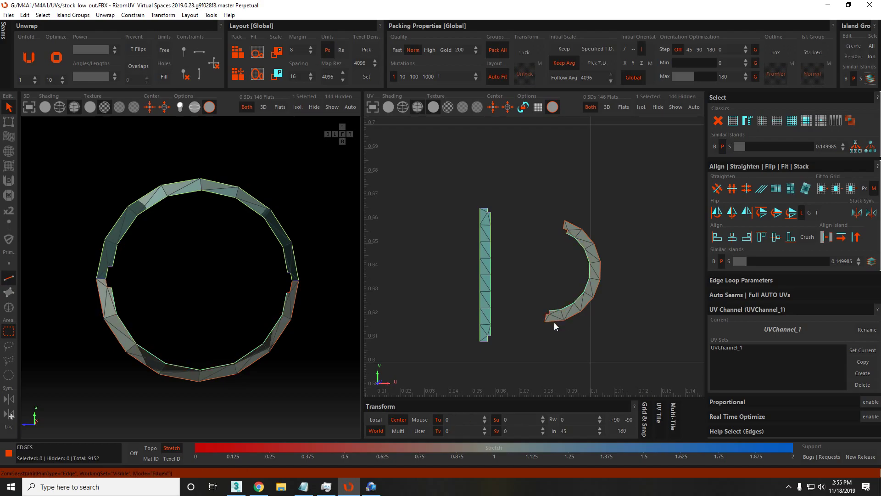
double_click(569, 228)
key(v)
Constrain the right half ring's end edges and short notch edges horizontally.
click(565, 225)
key(h)
click(545, 319)
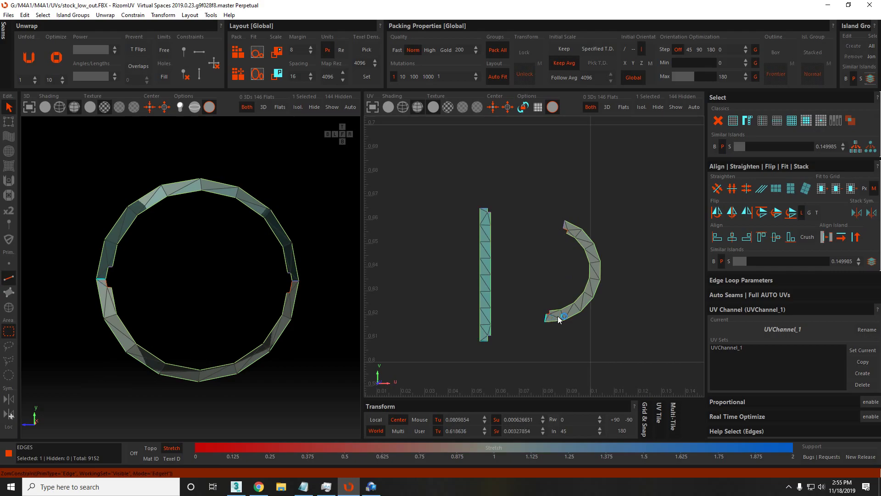
scroll(559, 320, up, 5)
scroll(539, 321, down, 4)
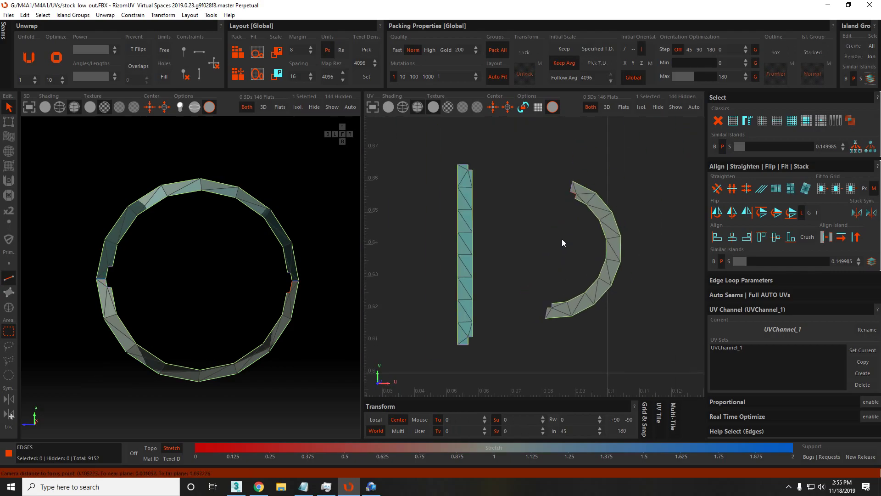
scroll(564, 243, up, 2)
key(v)
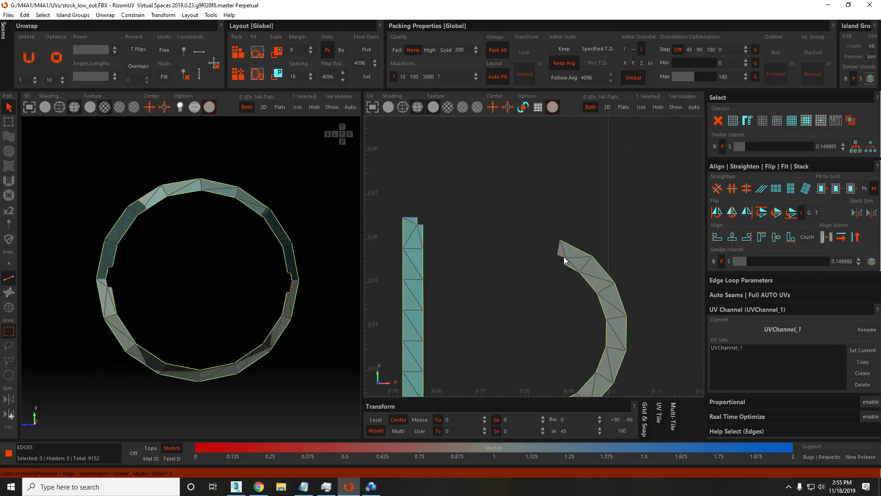
key(ctrl+z)
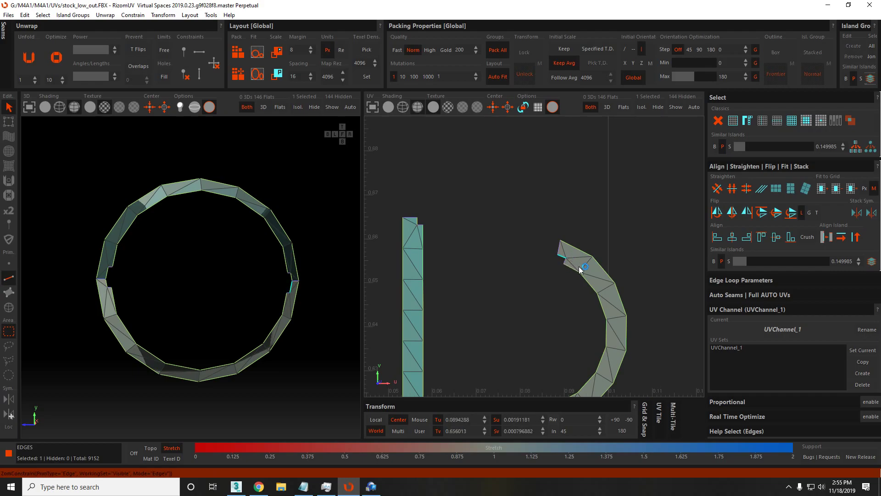
Straighten the constrained right half ring into a vertical strip.
key(i)
click(585, 265)
key(u)
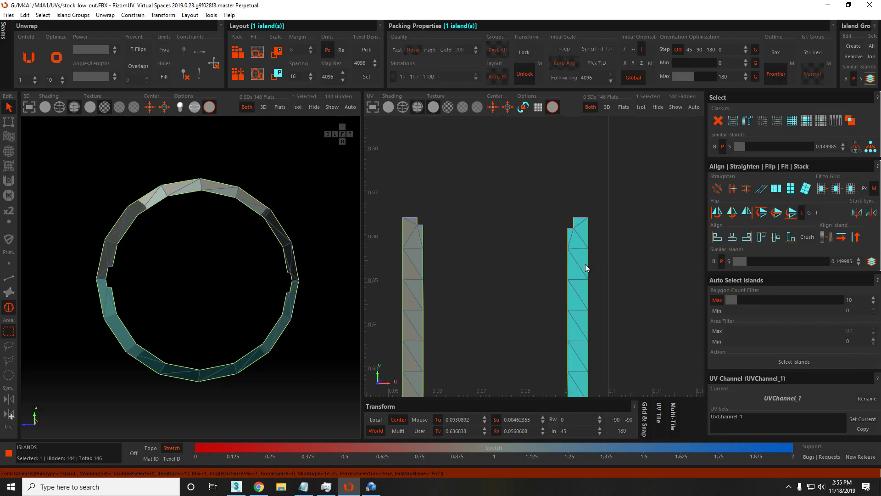
key(f)
click(611, 264)
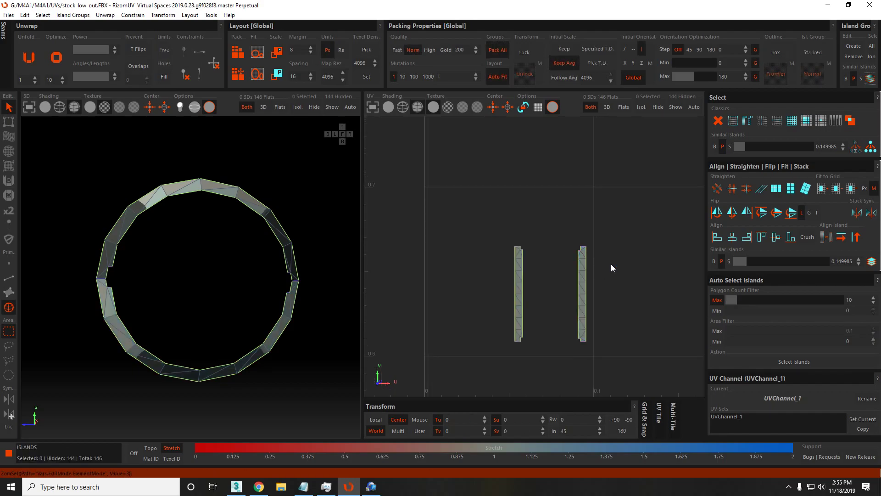
Move both straightened strips together outside the tile and show all hidden islands again.
drag(642, 324, 472, 256)
click(563, 298)
key(shift+h)
key(f)
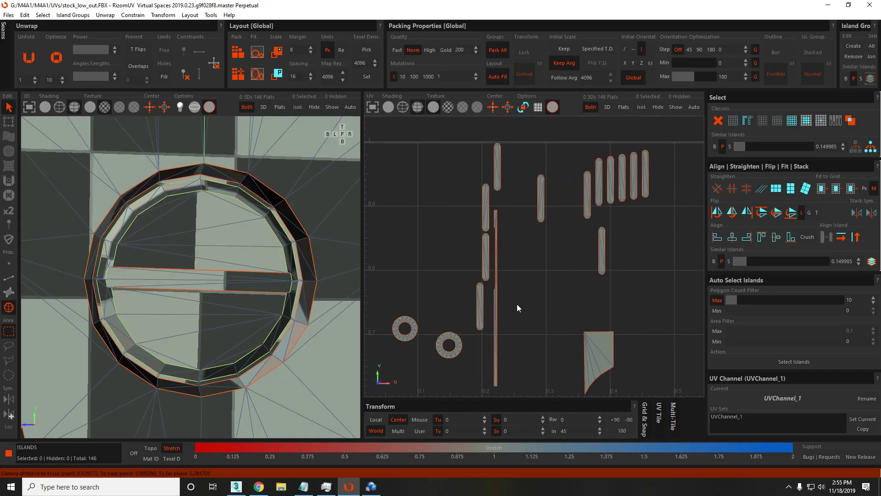
Constrain the curved strip's long edge loops vertically and its end edges horizontally, and straighten it.
scroll(558, 319, down, 3)
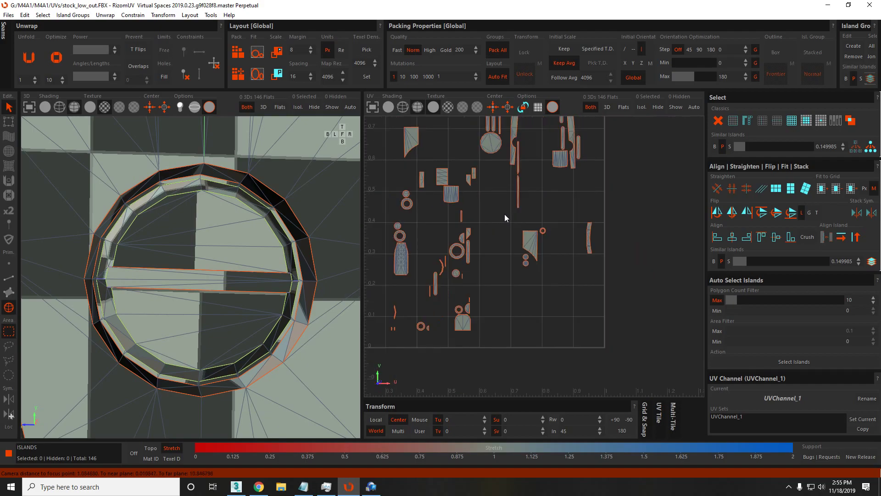
scroll(573, 231, up, 5)
key(F2)
click(608, 234)
shift+click(617, 347)
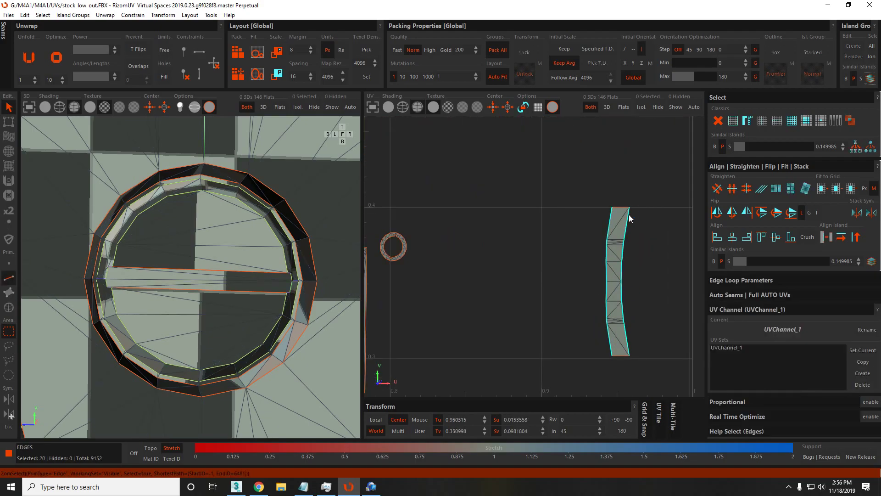
key(F4)
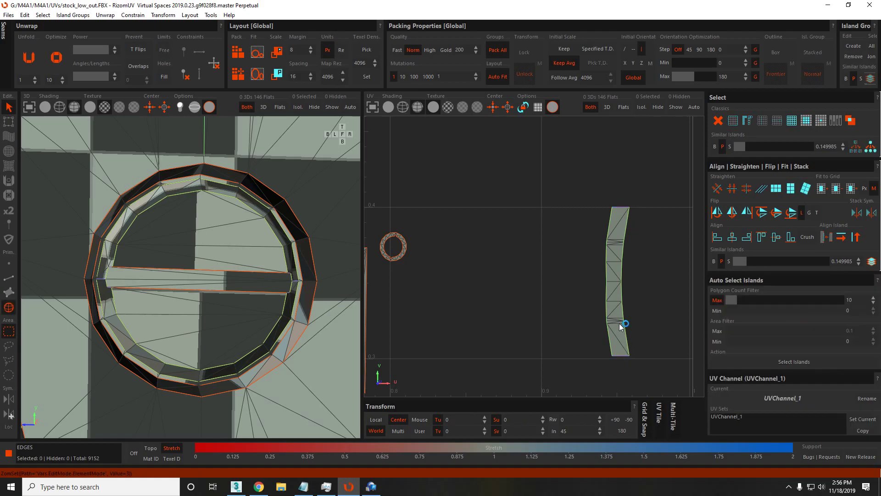
click(619, 323)
key(f)
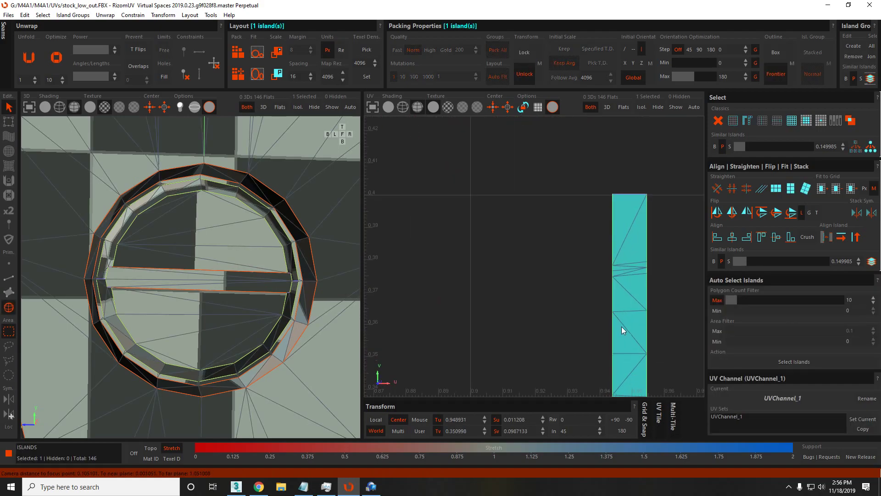
Align the points along the left side of the straightened strip on one vertical line.
scroll(608, 242, down, 3)
key(F1)
drag(596, 167, 605, 300)
key(u)
click(494, 241)
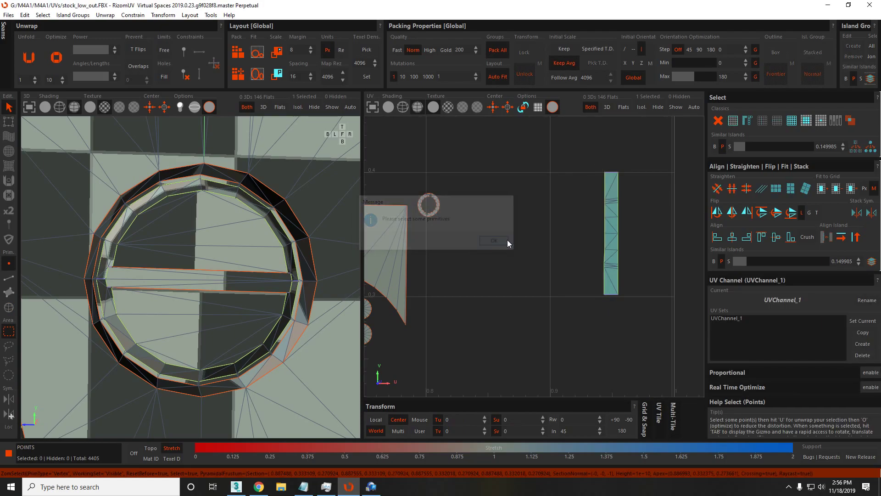
drag(596, 160, 611, 317)
key(v)
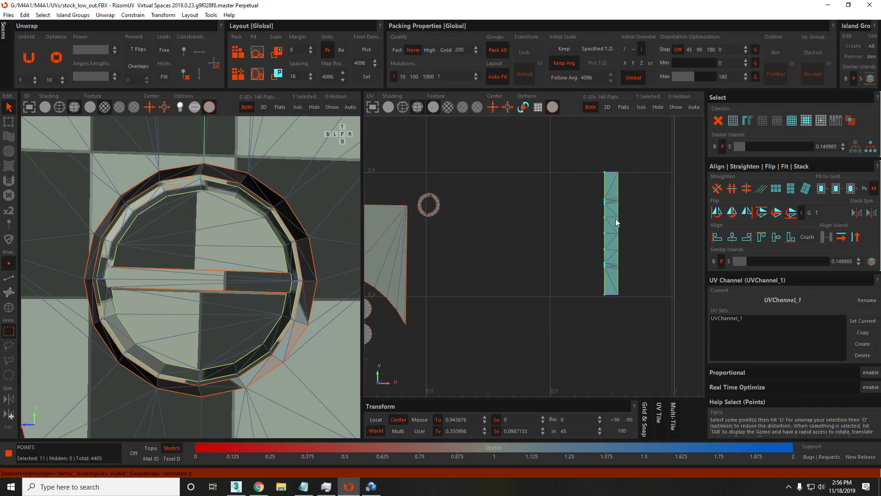
Move the straightened strip out of the tile to the area on its left.
key(F4)
scroll(616, 219, down, 4)
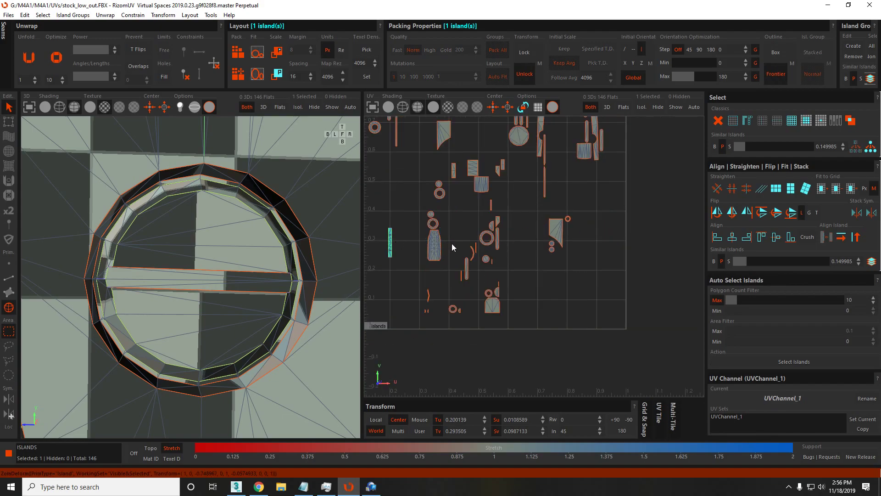
scroll(556, 249, up, 3)
scroll(630, 276, up, 2)
middle_drag(630, 278, 476, 294)
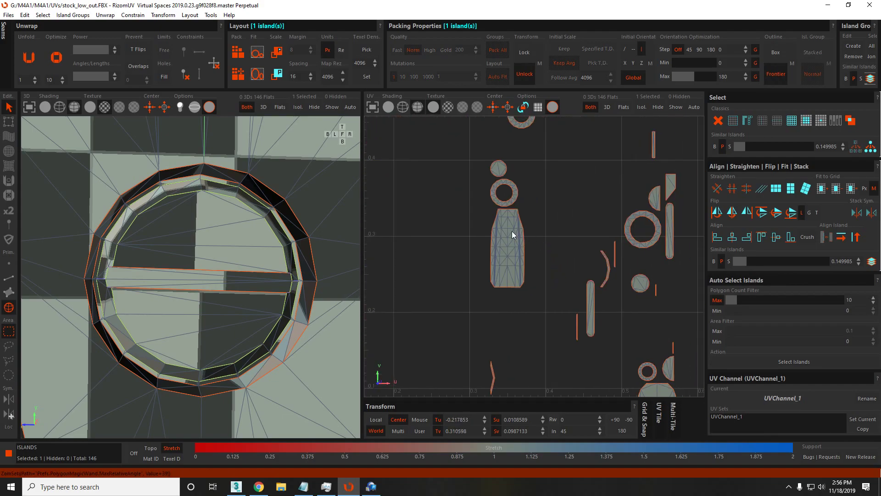
Select the bottle-shaped island's vertical centre edge line, and move the whole island outside the tile.
key(F2)
click(510, 213)
click(511, 286)
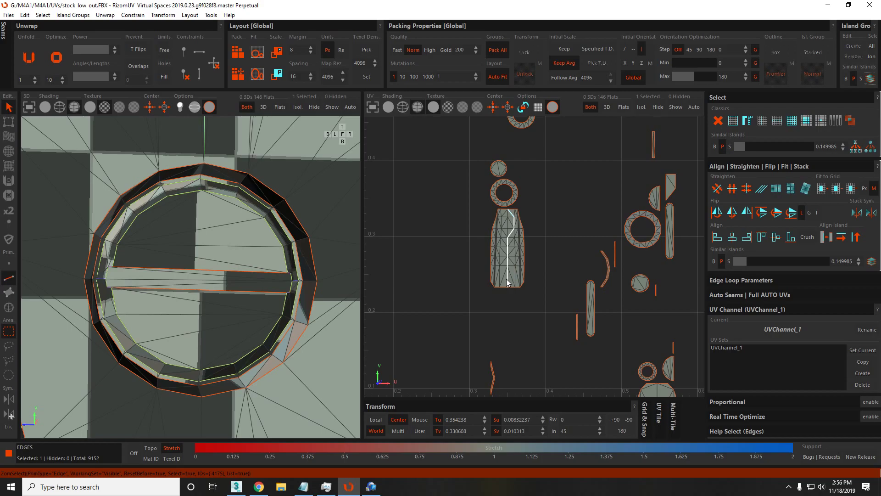
middle_drag(508, 212, 508, 250)
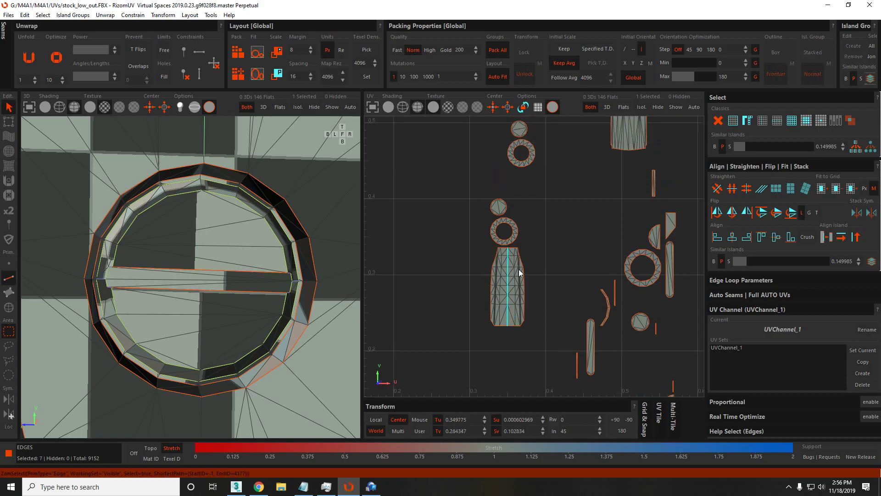
key(F4)
scroll(513, 288, down, 3)
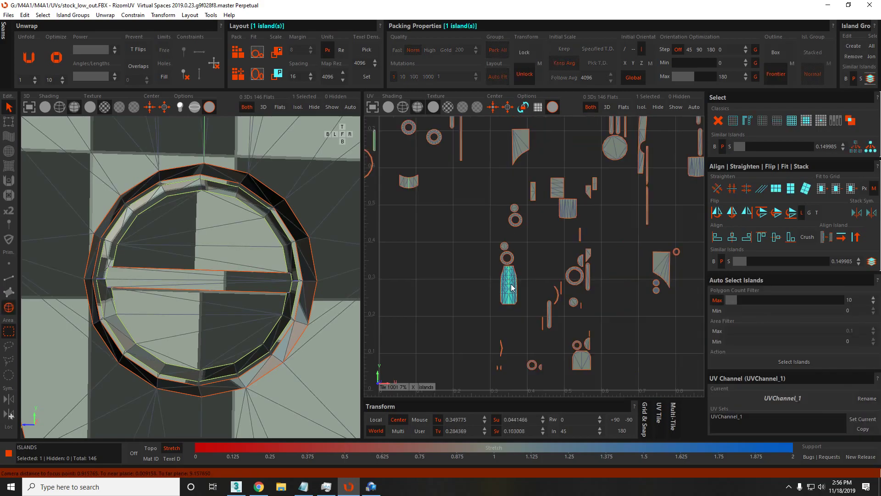
scroll(512, 288, down, 5)
scroll(552, 309, up, 6)
Locate the thin V-shaped island on the model and weld it to the adjoining end-face island along their shared edges.
key(F2)
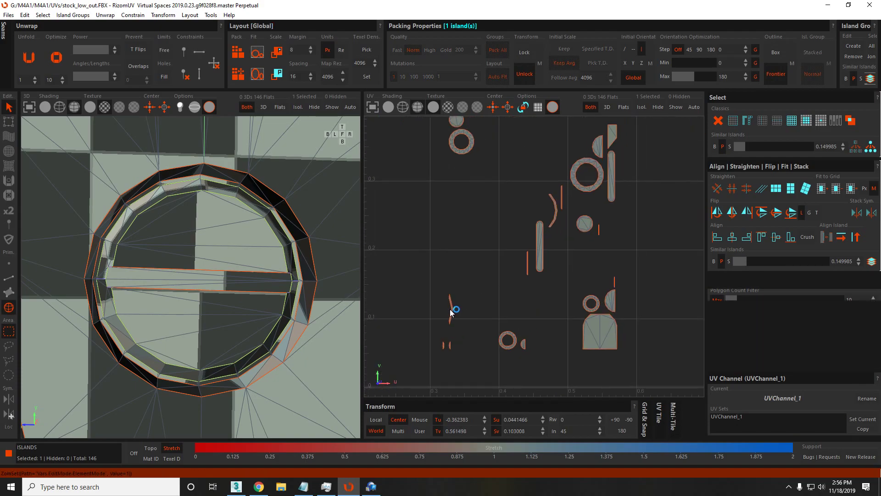
key(F2)
scroll(452, 294, up, 8)
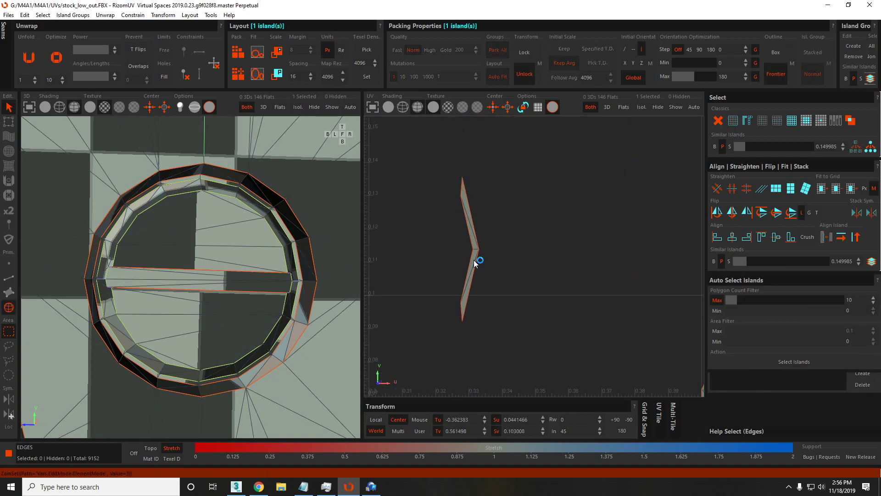
key(F4)
click(474, 260)
key(f)
alt+drag(233, 296, 366, 281)
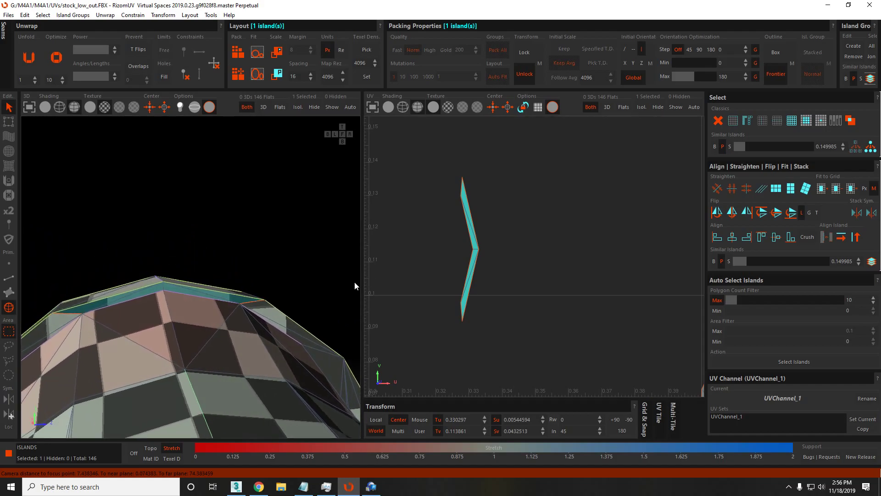
scroll(172, 312, up, 2)
scroll(167, 261, up, 2)
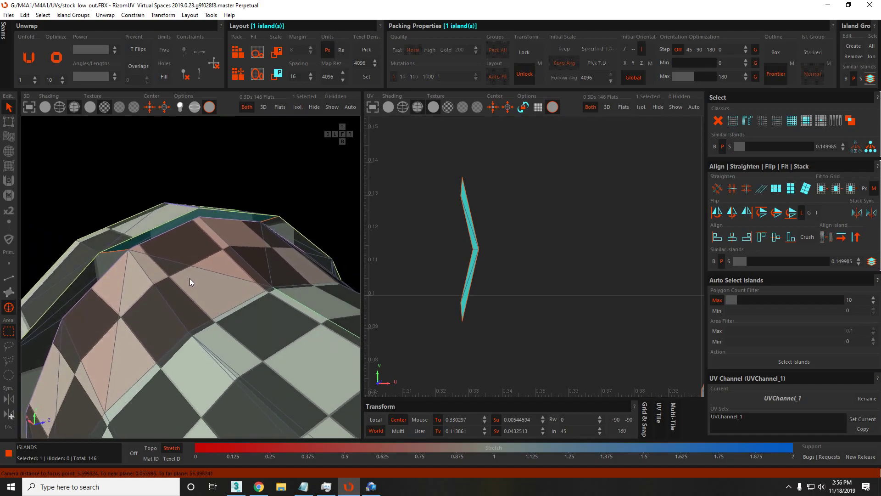
scroll(158, 279, down, 8)
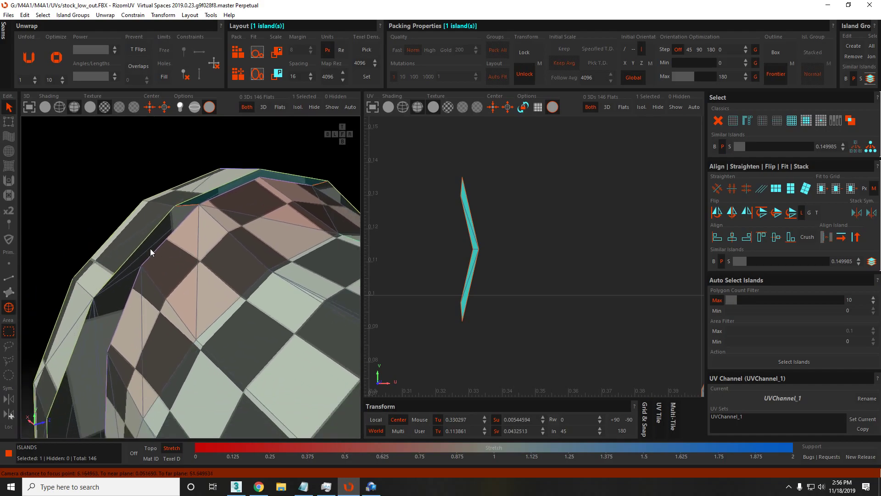
alt+drag(161, 271, 139, 257)
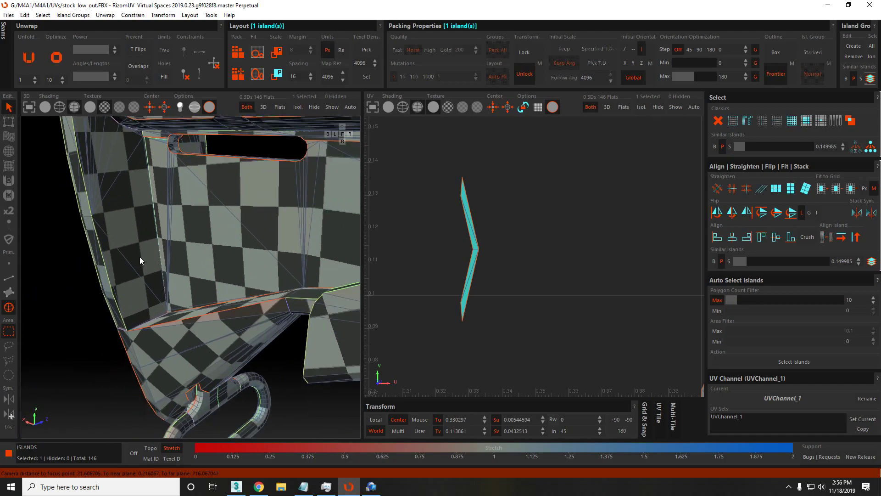
scroll(465, 283, down, 2)
alt+middle_drag(426, 253, 424, 286)
alt+drag(275, 271, 98, 199)
key(F2)
click(237, 182)
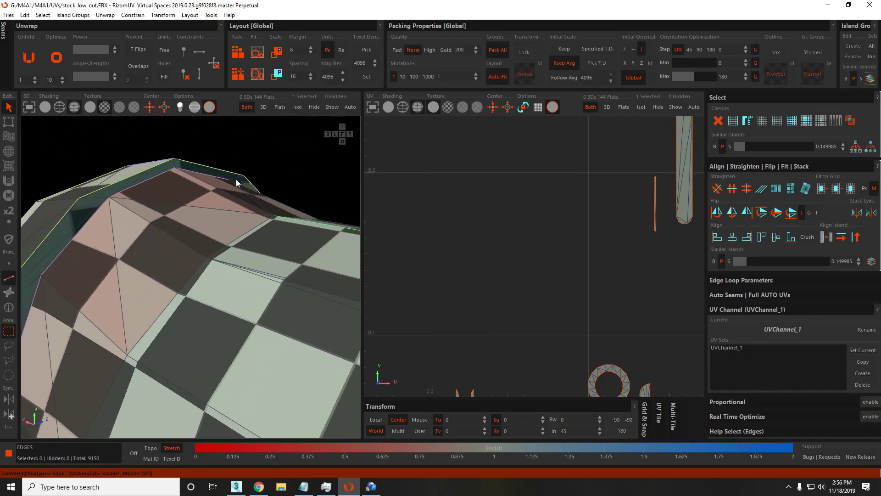
Unfold and optimize the welded end-face island.
scroll(214, 192, down, 5)
key(F4)
click(184, 334)
key(ctrl+u)
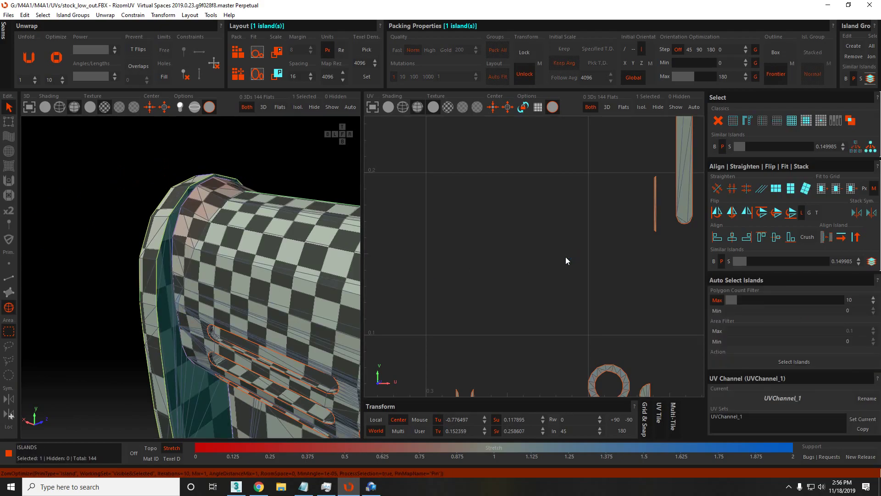
key(f)
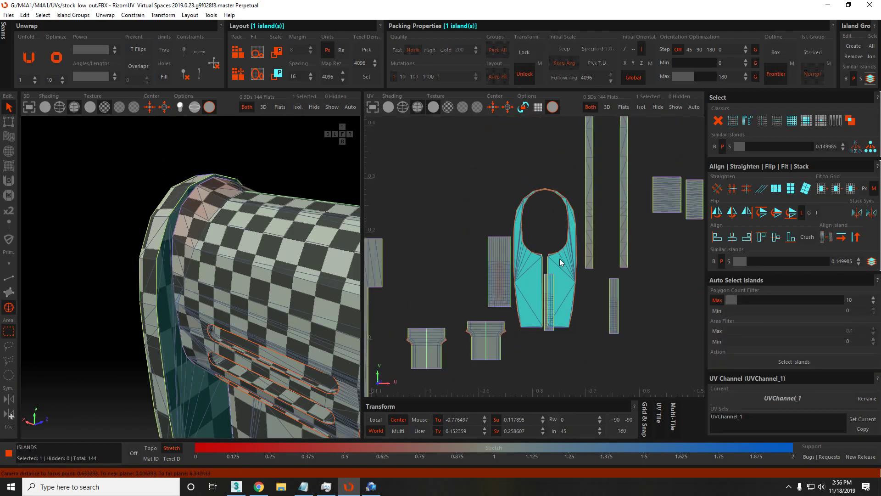
Move the unfolded end-face island clear of the neighbouring strips outside the tile.
drag(517, 187, 473, 161)
middle_drag(474, 181, 475, 241)
middle_drag(295, 266, 183, 282)
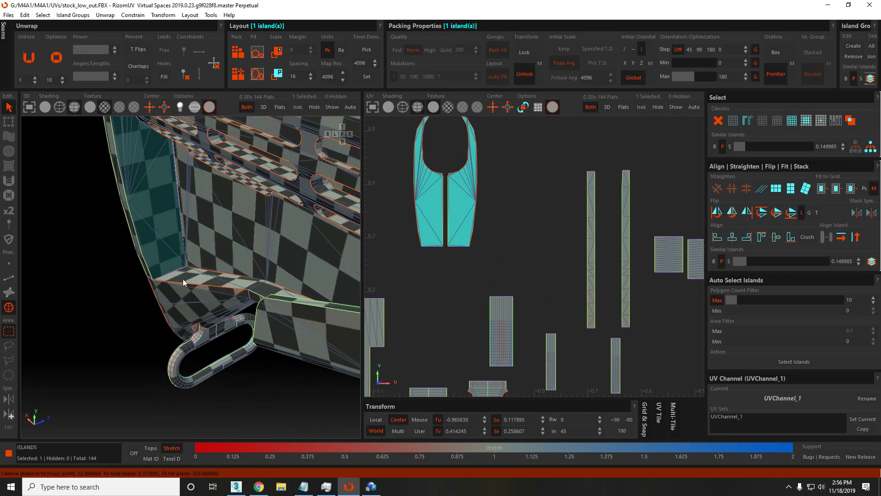
click(489, 181)
Check the sorted islands outside the tile and save the UVs to stock_low_out.FBX.
middle_drag(493, 169, 452, 197)
scroll(386, 239, up, 3)
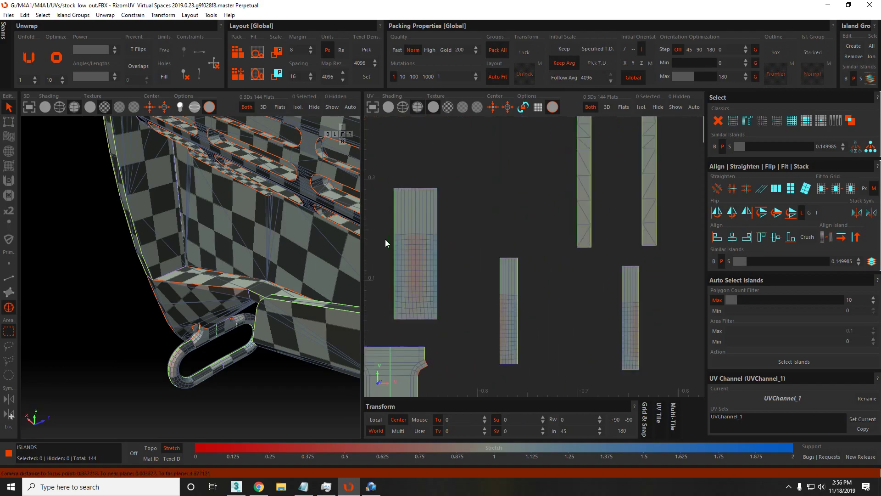
scroll(440, 277, up, 3)
scroll(478, 274, down, 3)
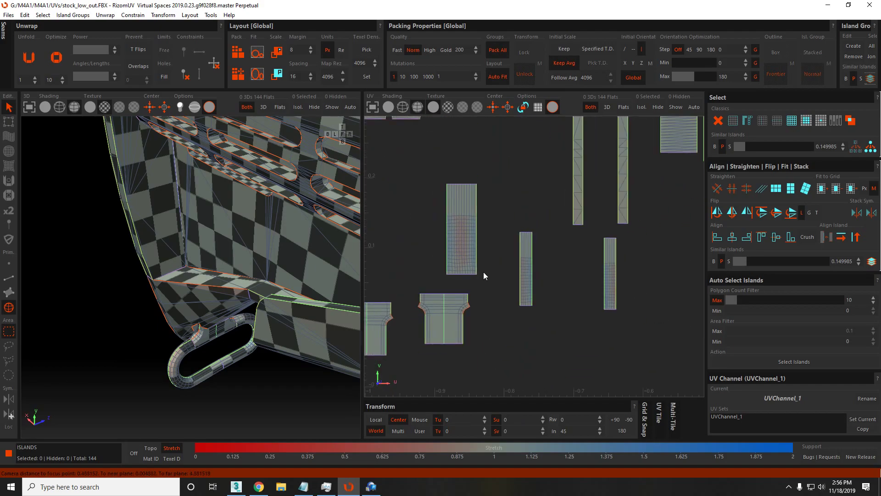
scroll(480, 309, down, 1)
scroll(569, 309, down, 3)
scroll(502, 255, up, 8)
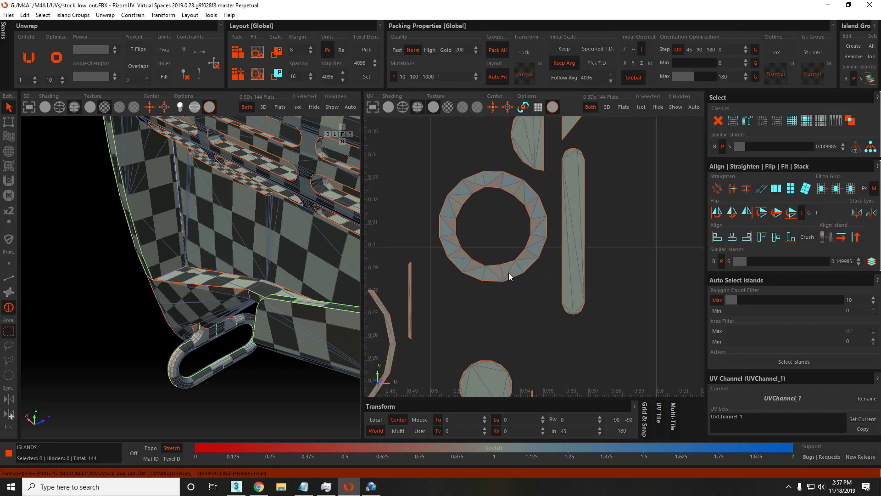
Isolate the large ring island inside the tile and view it in 3D.
click(509, 274)
key(f)
scroll(184, 243, up, 3)
scroll(183, 243, down, 3)
alt+drag(213, 249, 262, 237)
key(i)
alt+drag(335, 236, 264, 234)
Cut the isolated ring across one edge and unfold it into a strip.
key(F2)
alt+drag(291, 272, 276, 246)
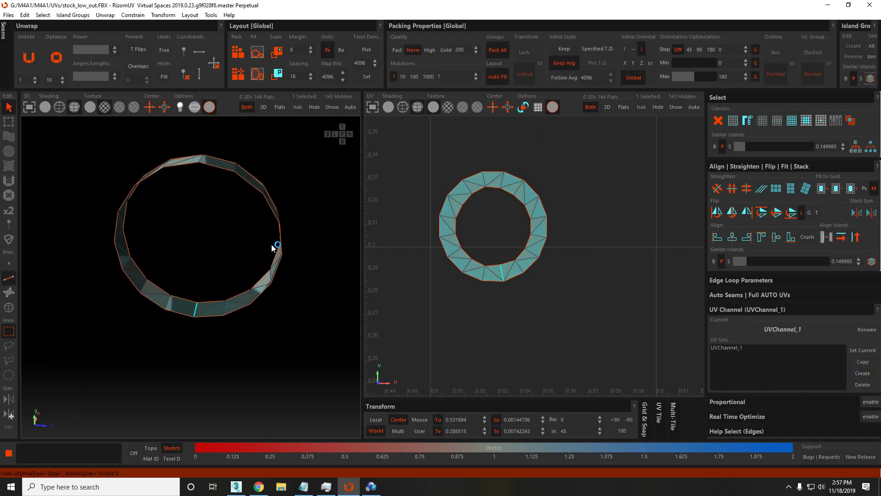
click(507, 180)
key(c)
key(u)
Align the slanted strip vertically using one of its long side edges.
click(476, 214)
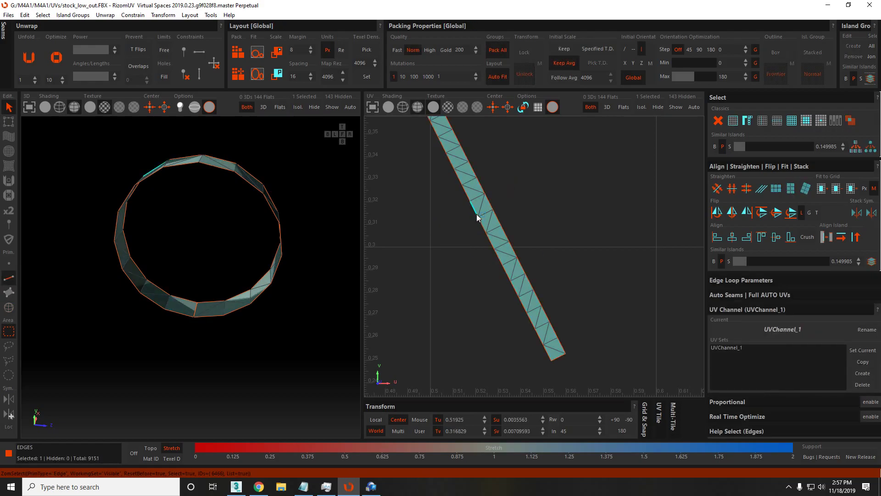
key(shift+y)
scroll(480, 213, down, 5)
key(F4)
click(481, 211)
Constrain both long side edges of the isolated strip vertically.
scroll(480, 208, up, 3)
key(F2)
click(478, 156)
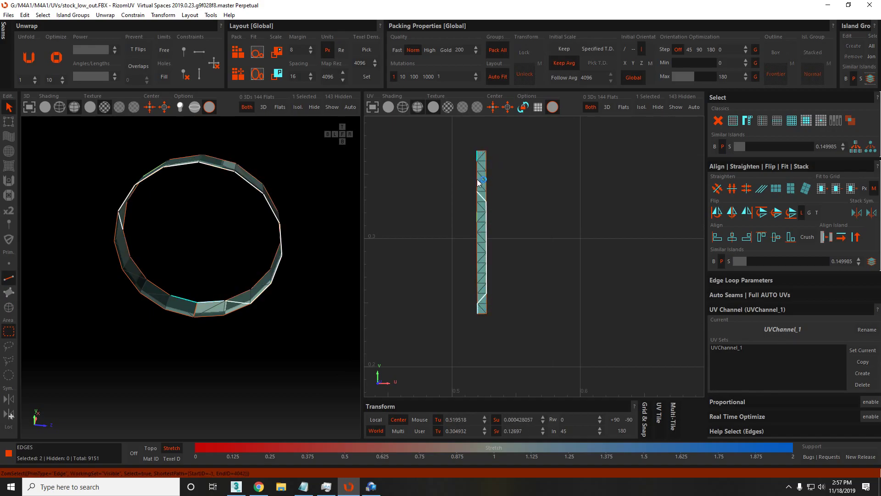
double_click(482, 276)
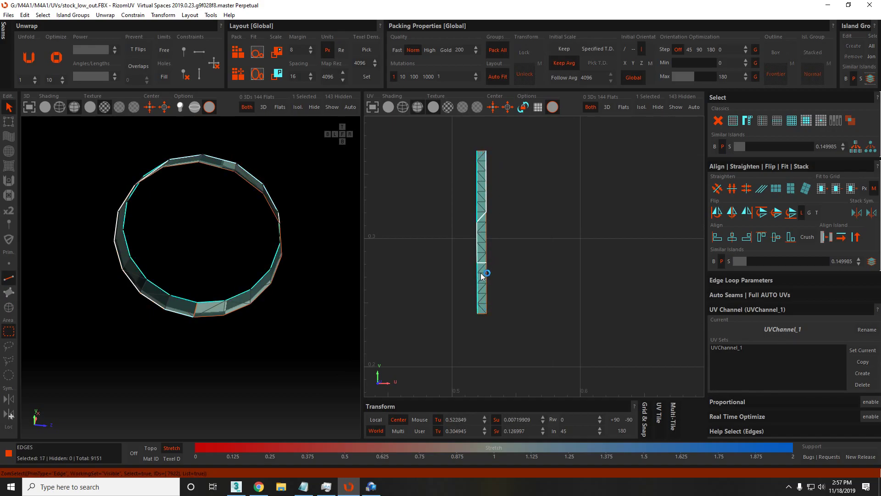
key(v)
click(483, 304)
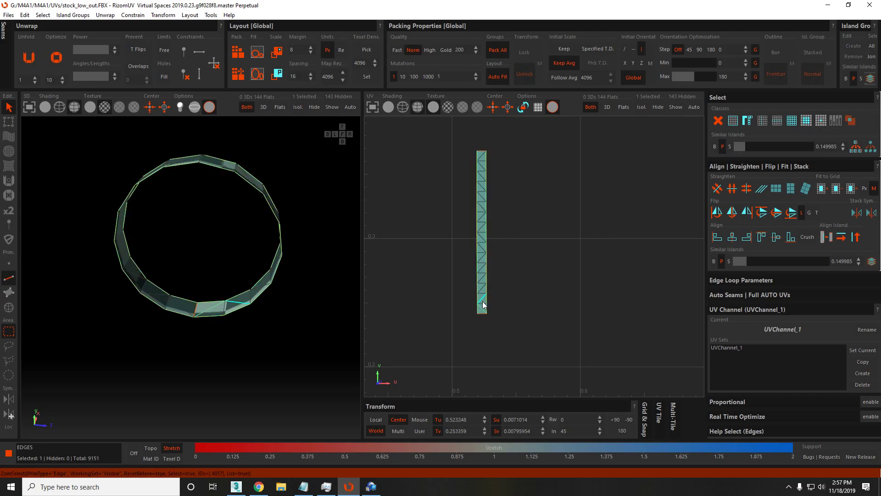
Constrain the short end edges of the vertical strip horizontally.
click(483, 308)
scroll(483, 307, up, 5)
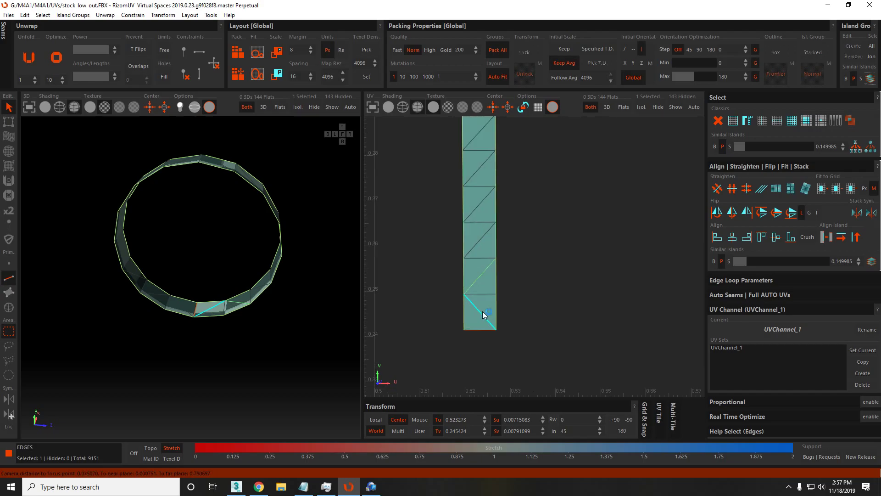
click(483, 287)
click(483, 353)
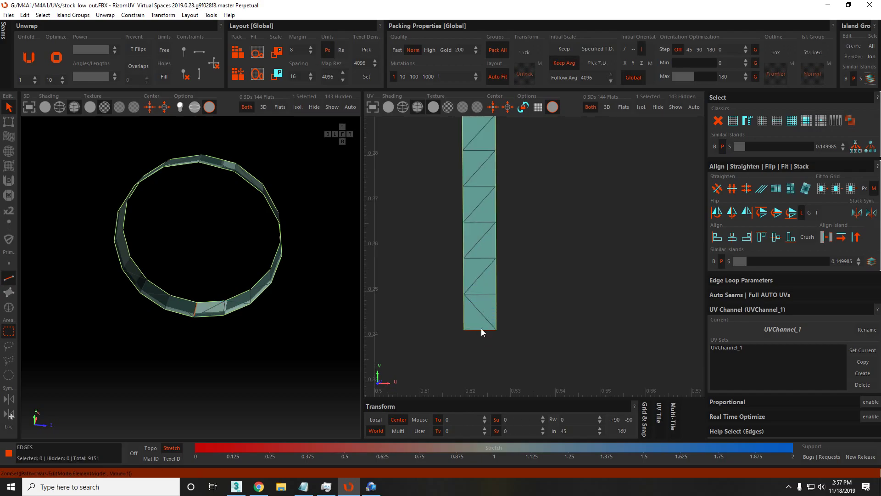
scroll(491, 334, down, 3)
middle_drag(486, 184, 486, 224)
scroll(486, 139, up, 3)
middle_drag(487, 139, 481, 181)
Finish with the strip as a whole island and unhide all the other islands.
key(F4)
click(484, 199)
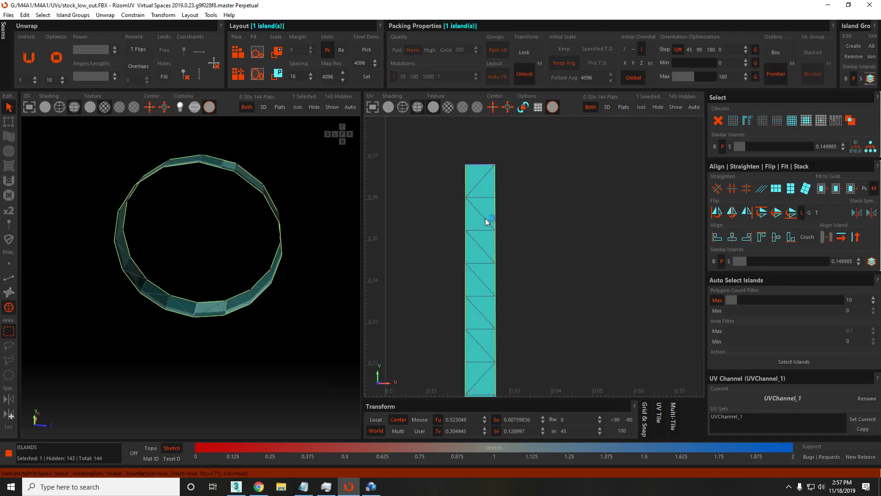
scroll(486, 218, down, 6)
click(475, 221)
key(shift+h)
Move the ribbed rectangular island near the tile's centre out of the tile and frame it.
scroll(480, 228, up, 5)
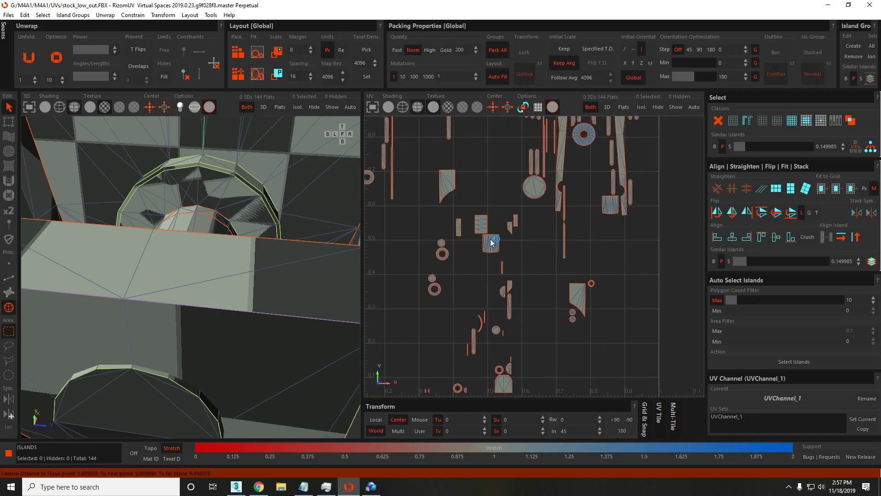
click(491, 242)
scroll(489, 241, down, 3)
drag(490, 240, 698, 232)
scroll(631, 226, up, 2)
key(f)
Constrain the rectangular island's upper edge horizontally and its long side edges vertically.
key(F2)
scroll(486, 260, up, 4)
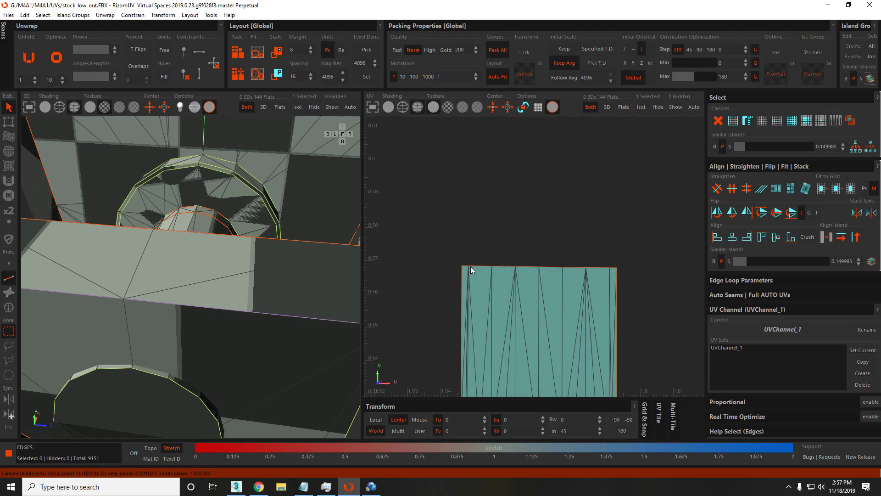
click(464, 270)
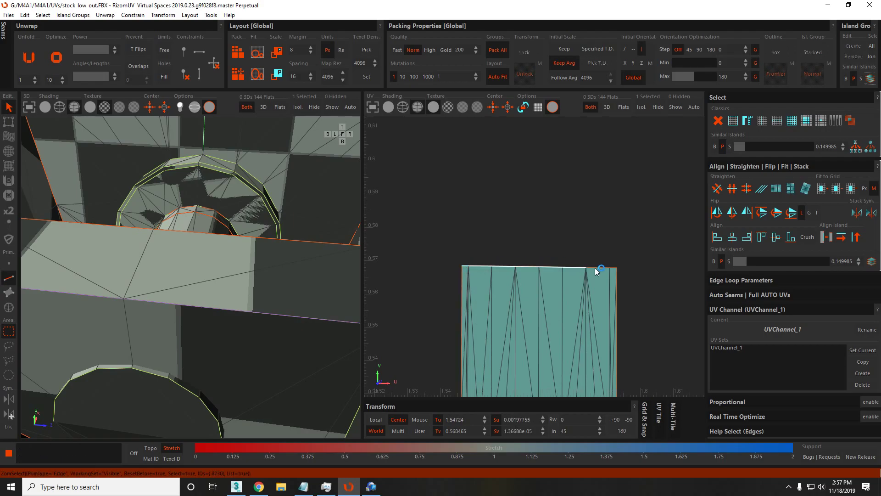
click(613, 271)
middle_drag(566, 288, 517, 216)
click(489, 200)
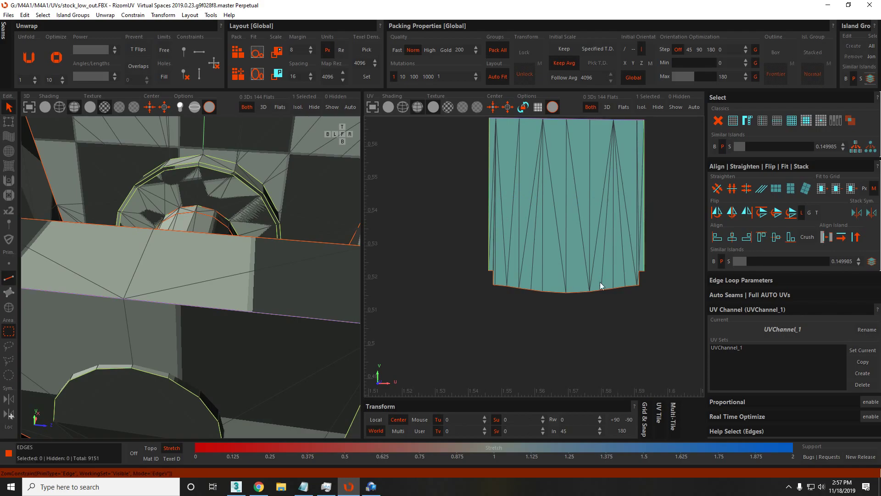
Constrain the curved lower edge of the rectangular island horizontally.
scroll(552, 288, up, 3)
click(404, 266)
click(403, 265)
click(672, 266)
middle_drag(676, 257, 670, 285)
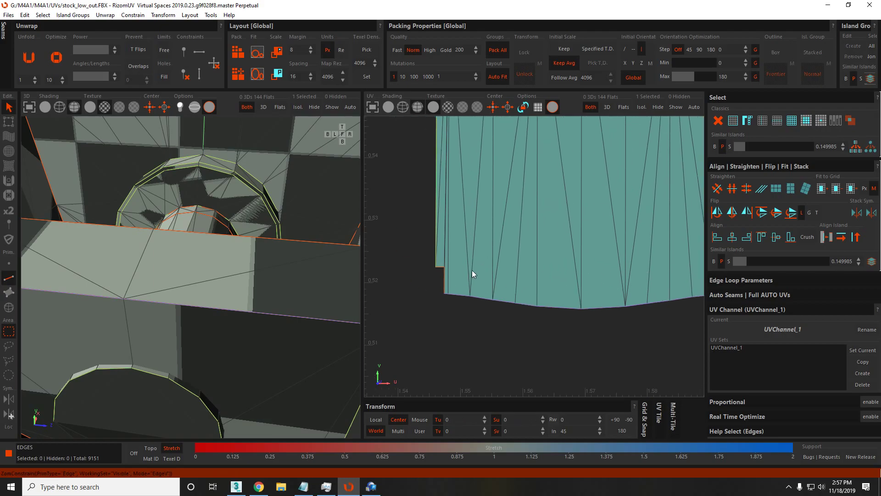
middle_drag(523, 272, 497, 286)
scroll(496, 285, down, 3)
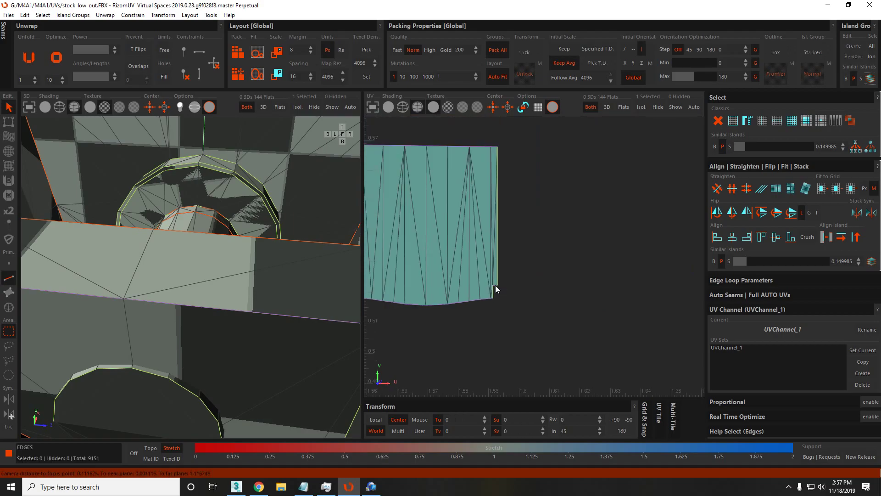
Optimize the rectangular island with its edge constraints applied.
key(F4)
click(474, 253)
scroll(453, 299, up, 4)
key(F1)
drag(395, 295, 669, 330)
key(F4)
scroll(586, 318, down, 4)
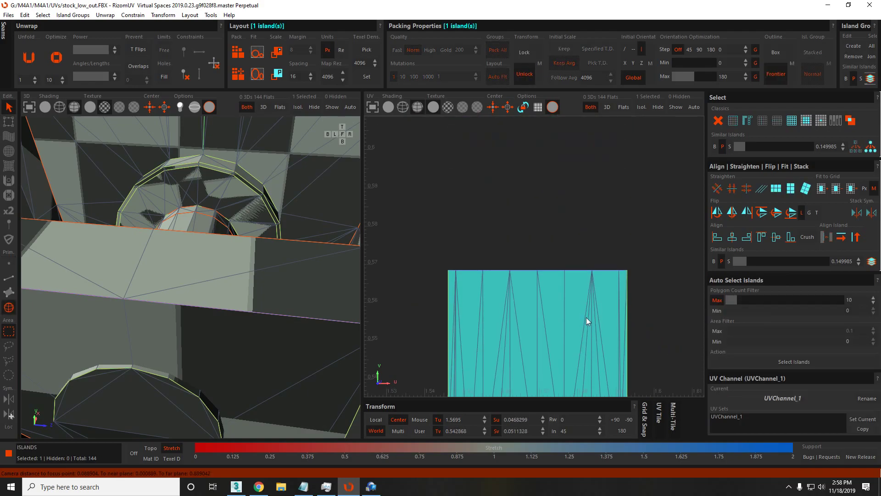
Move the first long tapered island with the round notch out of the tile.
scroll(585, 321, down, 4)
scroll(439, 250, up, 5)
click(442, 235)
scroll(442, 234, down, 4)
drag(460, 246, 558, 274)
key(F2)
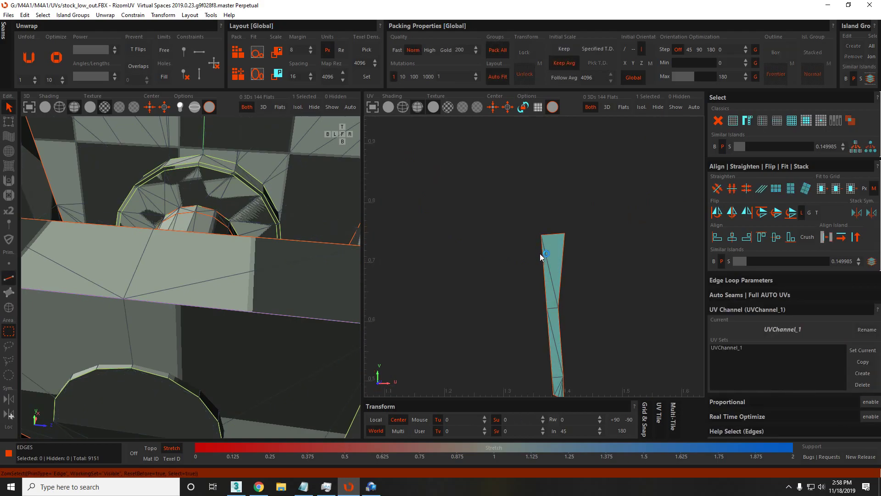
Constrain the tapered island's notched long edge vertically on both sides of the notch.
click(544, 270)
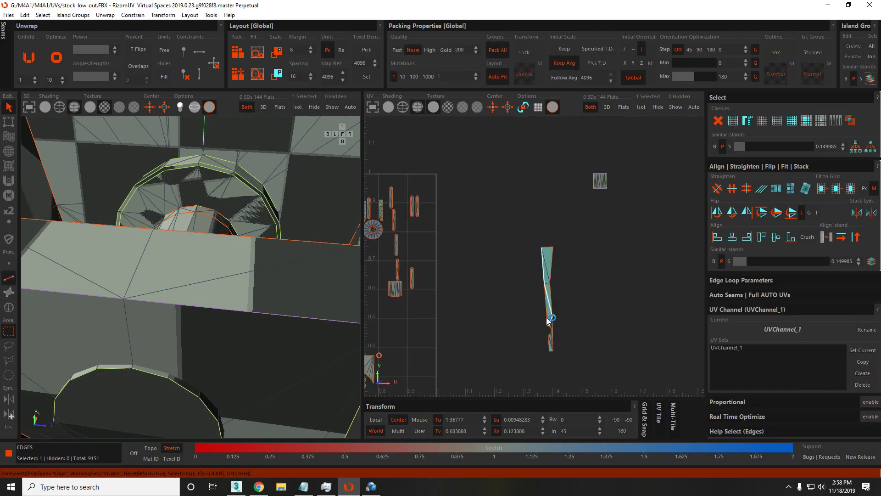
click(559, 296)
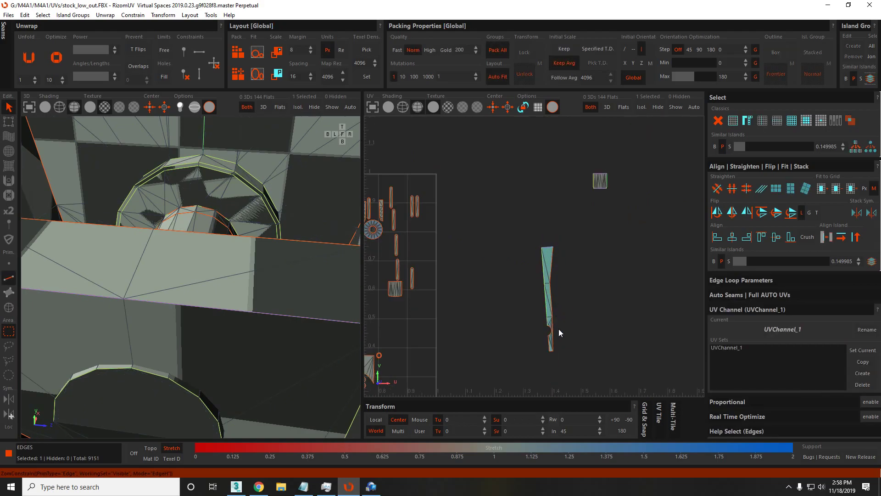
scroll(552, 345, up, 5)
click(554, 346)
key(v)
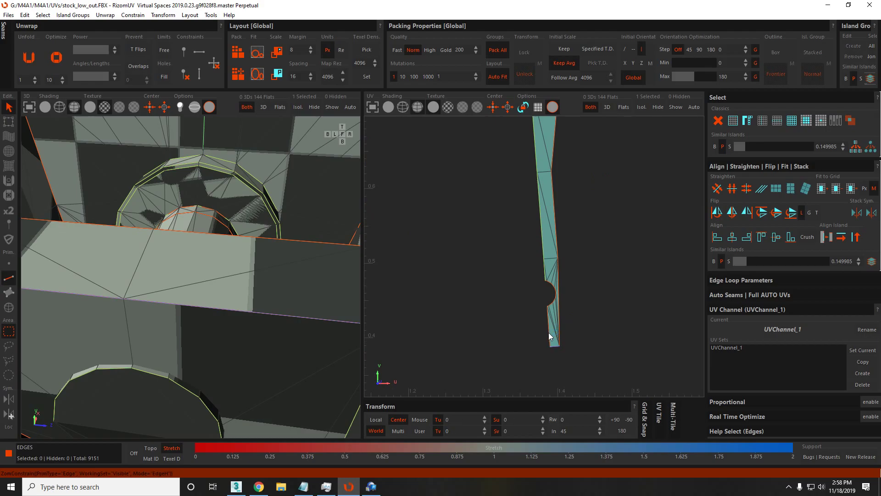
Optimize the first tapered island so its notched side follows the vertical constraint.
key(u)
scroll(542, 239, down, 3)
key(F4)
click(545, 238)
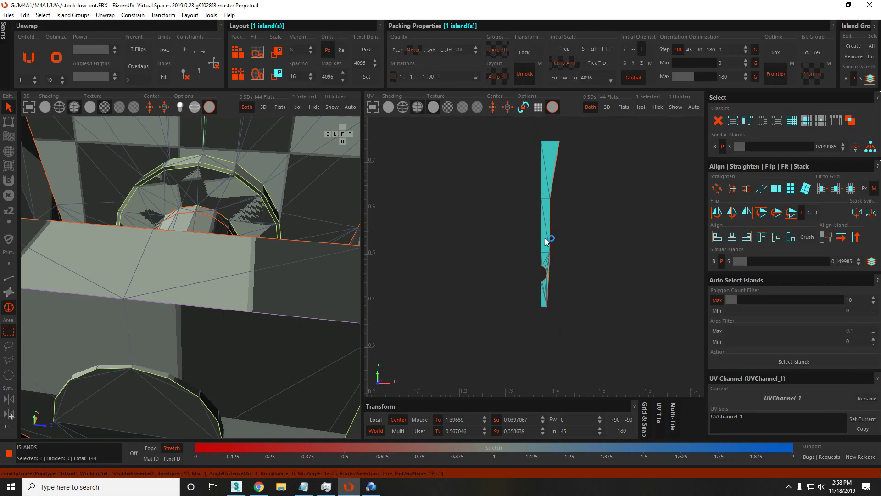
click(574, 236)
Move the second long tapered island with the round notch out of the tile.
scroll(546, 188, down, 3)
scroll(545, 195, up, 3)
scroll(572, 205, down, 4)
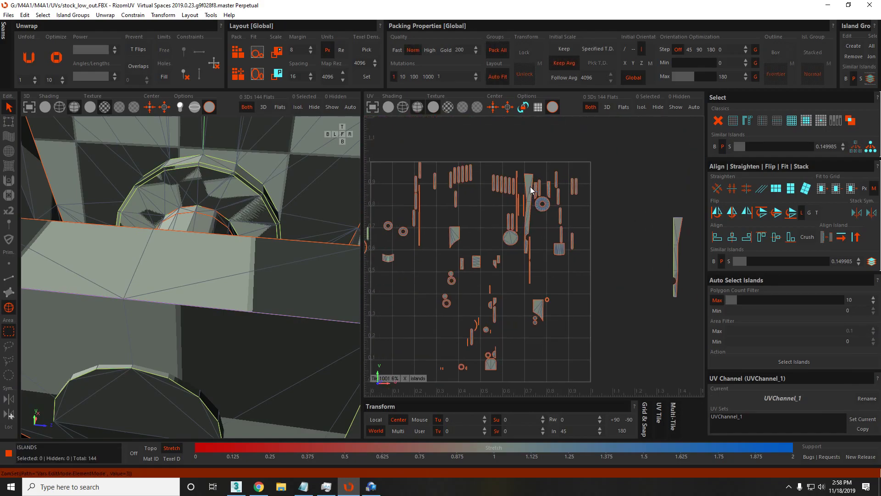
click(531, 185)
drag(531, 186, 612, 259)
scroll(667, 293, up, 3)
middle_drag(667, 293, 594, 149)
Constrain the second tapered island's notched long edge vertically and align the island to that edge.
key(F2)
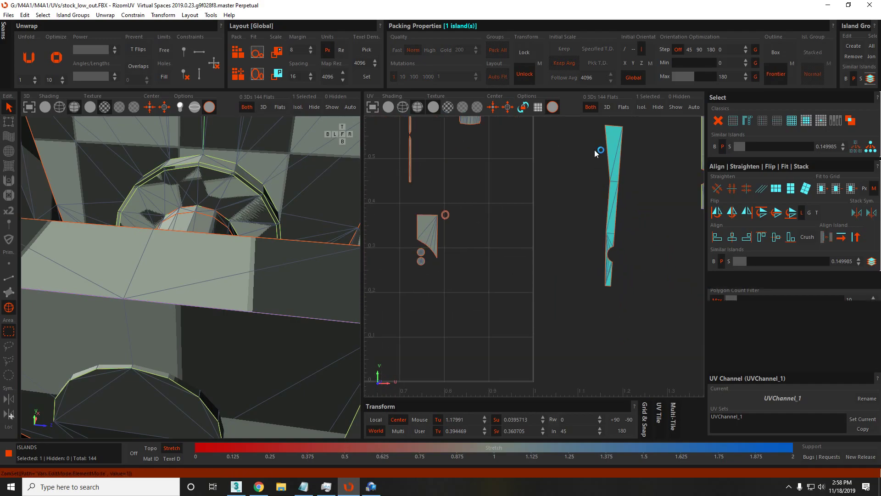
click(609, 232)
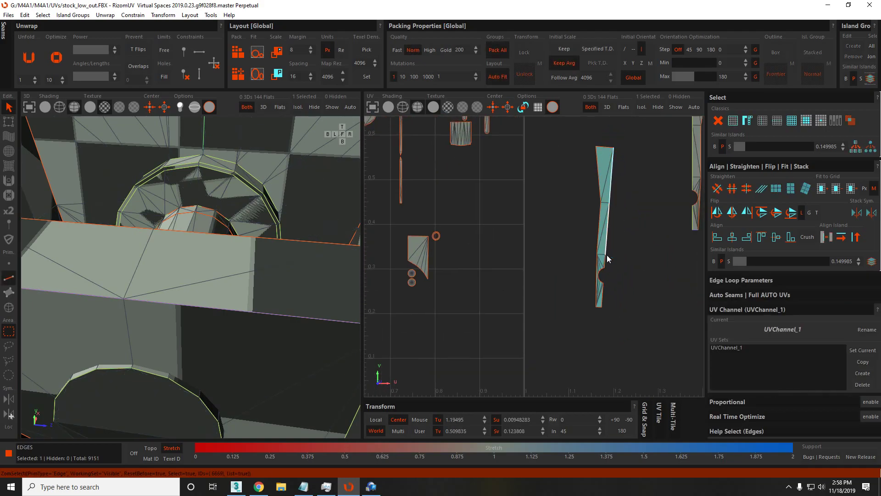
key(v)
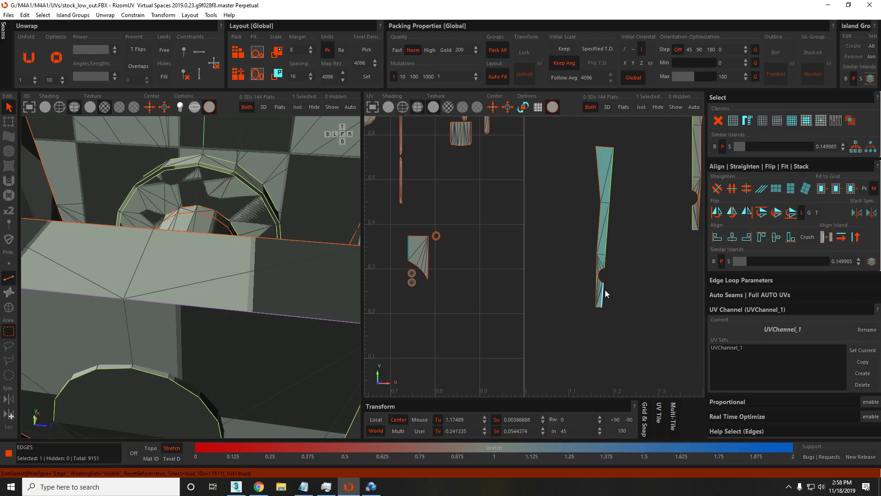
click(605, 149)
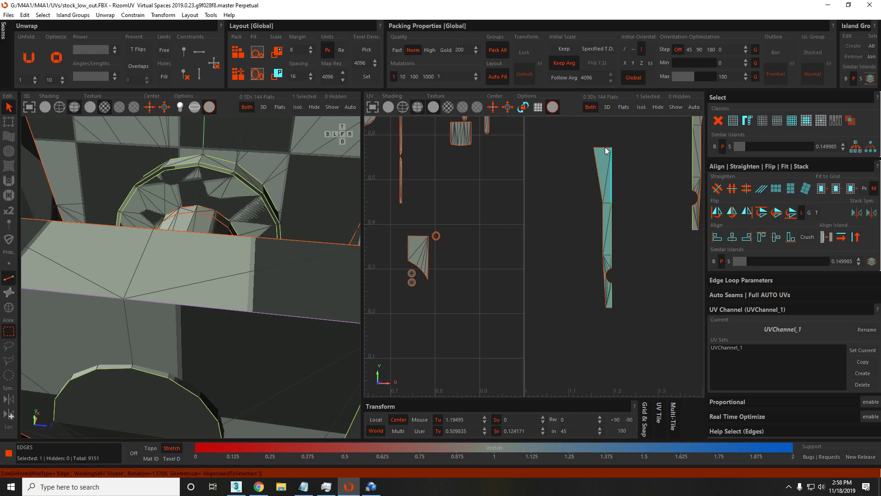
Optimize the second tapered island and constrain its narrow end edge horizontally.
key(F4)
click(604, 185)
key(o)
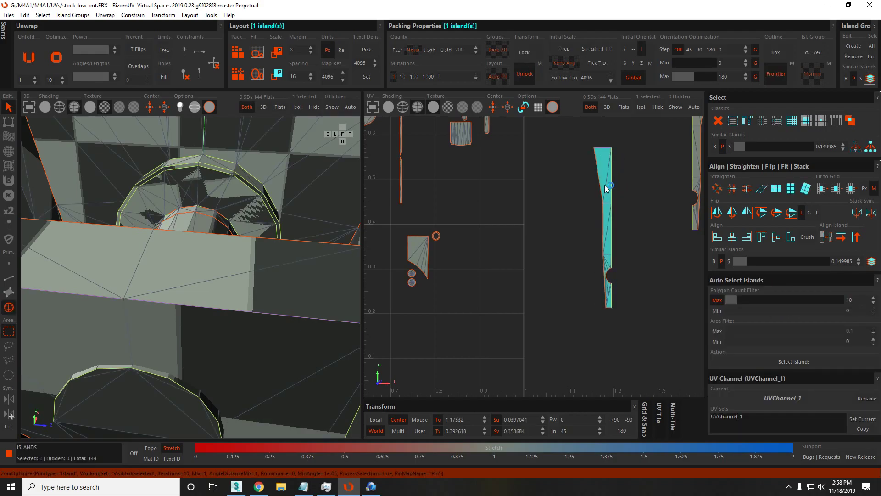
scroll(603, 297, up, 5)
key(h)
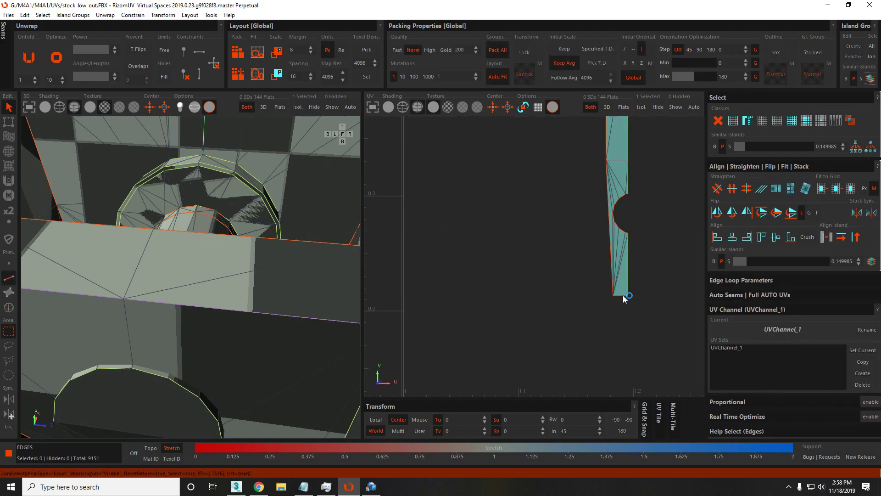
Place the second tapered island beside the first one outside the tile.
key(F4)
scroll(623, 237, down, 5)
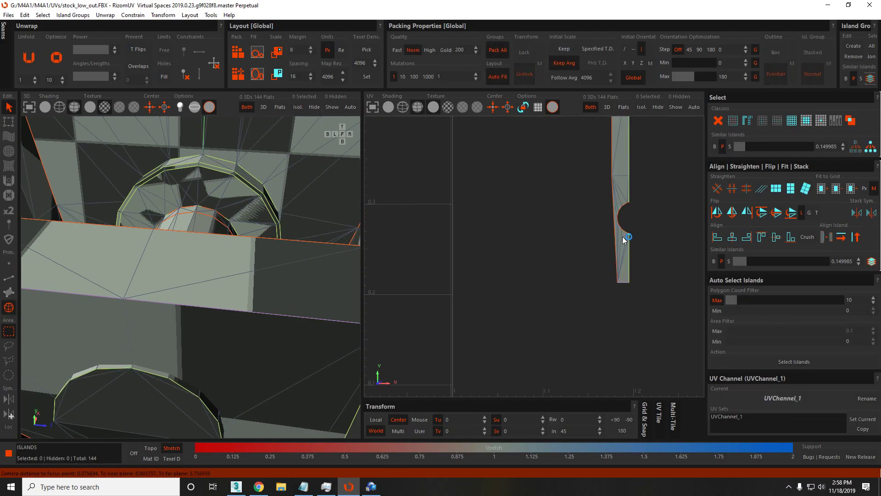
click(618, 188)
scroll(607, 172, up, 3)
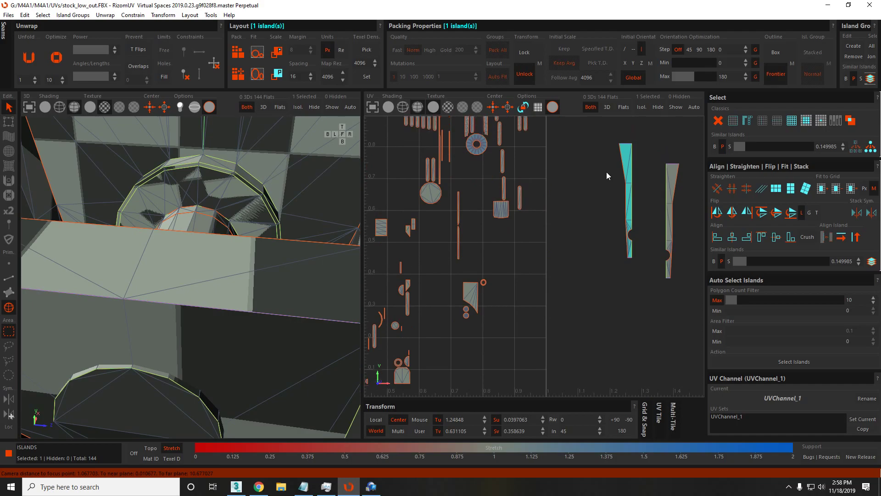
Move the second ribbed rectangular island out of the tile.
scroll(533, 267, up, 3)
click(525, 299)
scroll(525, 299, down, 3)
scroll(580, 270, up, 6)
Constrain the second rectangular island's upper edge and curved lower edge horizontally.
key(F2)
click(582, 272)
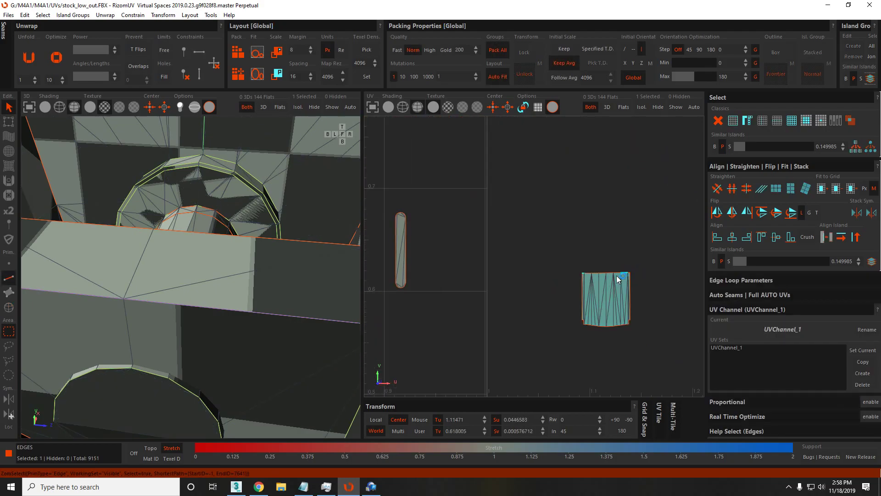
key(h)
scroll(593, 325, up, 3)
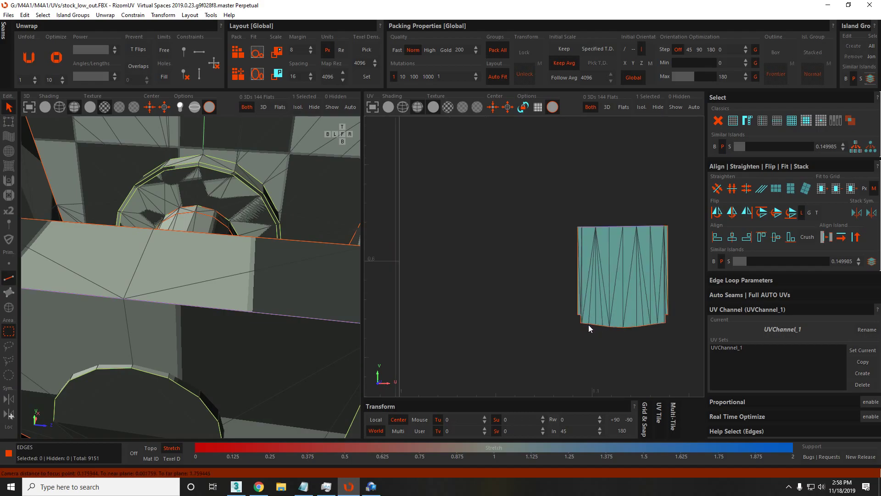
click(666, 324)
key(h)
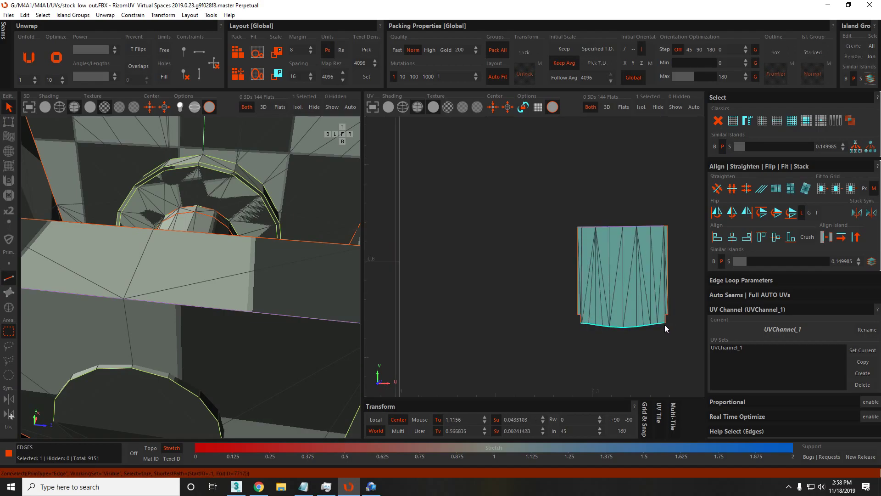
Constrain the side edges of the second rectangular island vertically, including the short stepped ones.
scroll(664, 317, up, 5)
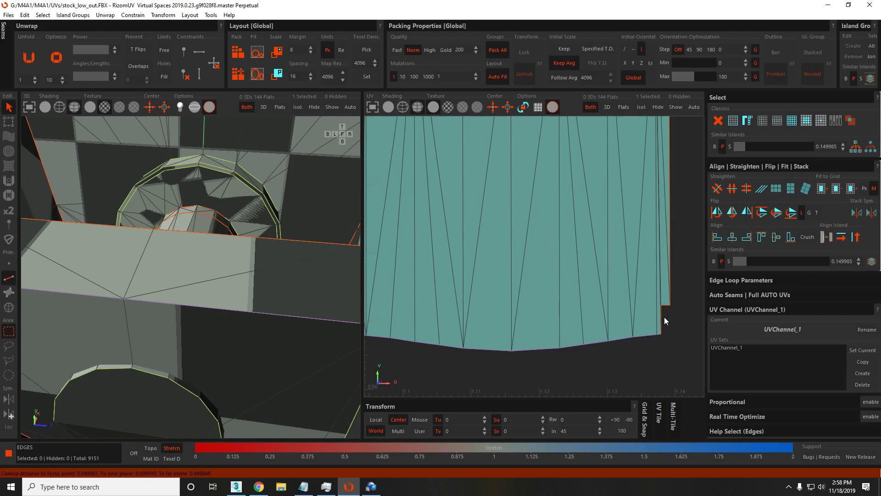
middle_drag(502, 287, 513, 296)
key(v)
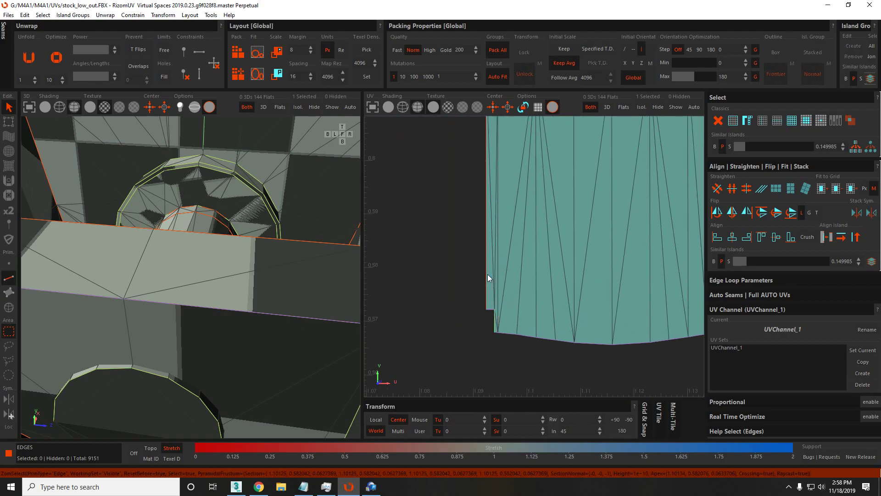
scroll(488, 274, down, 3)
Optimize the second rectangular island and move it farther away from the tile.
key(F4)
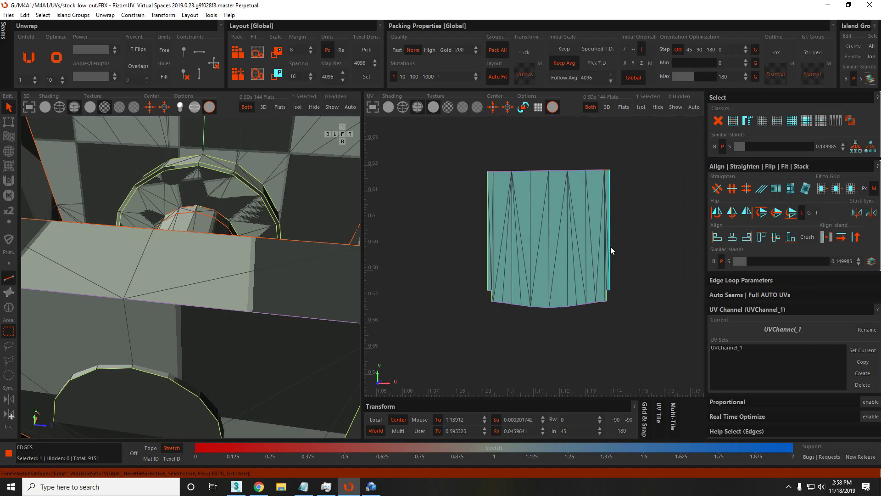
click(559, 238)
key(o)
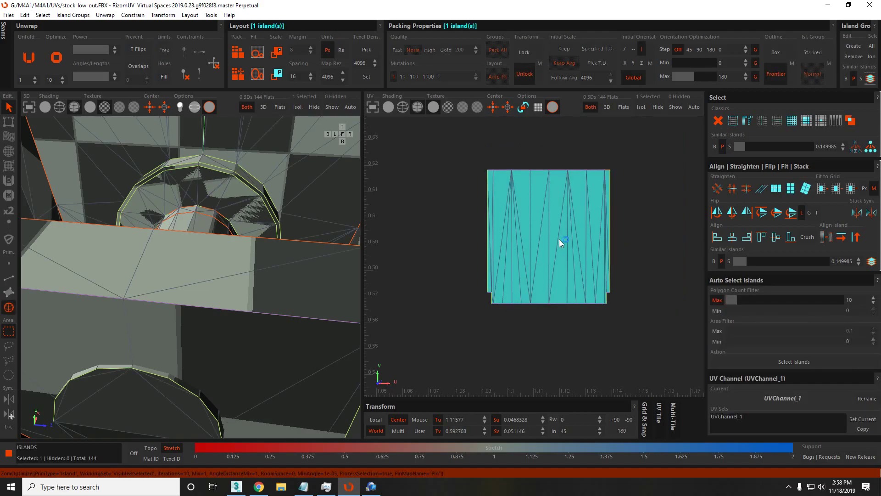
scroll(559, 239, down, 5)
scroll(548, 212, up, 2)
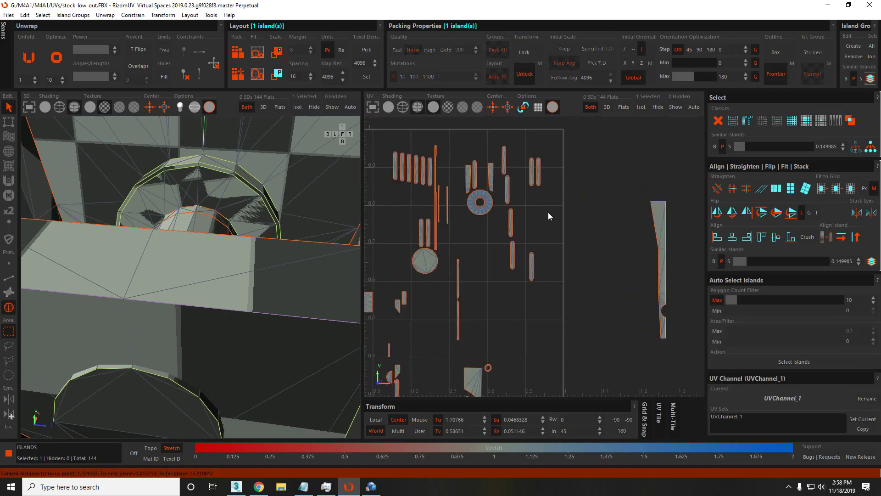
Move the ring-shaped UV island out of the tile and isolate it.
scroll(459, 193, down, 4)
drag(461, 193, 554, 316)
key(i)
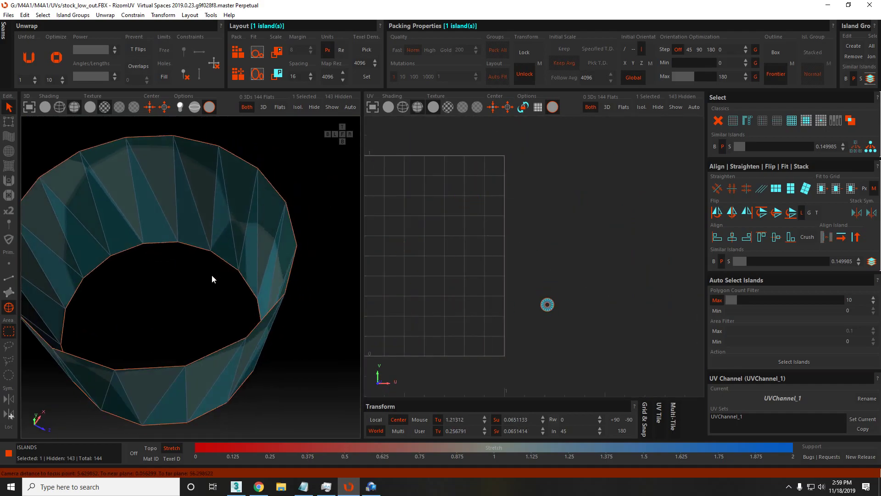
Cut the isolated ring along one edge across its width and unfold it into a strip.
alt+drag(217, 270, 222, 352)
key(F2)
alt+drag(200, 400, 213, 336)
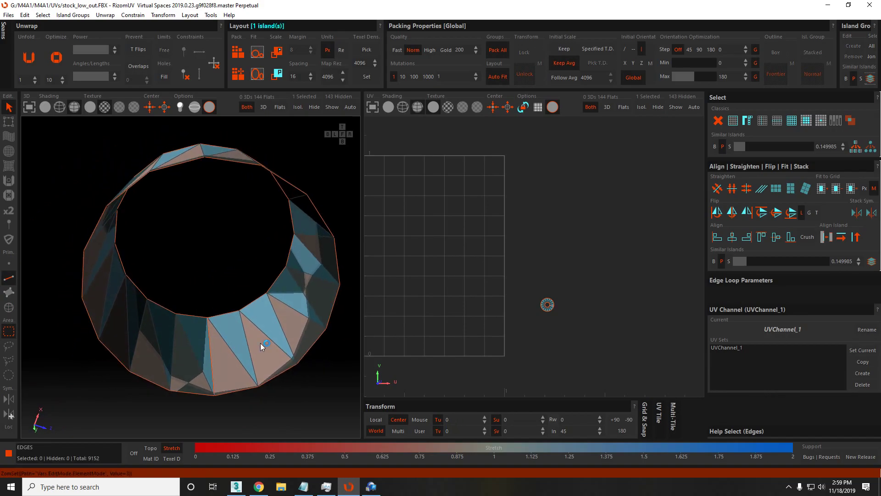
key(u)
scroll(579, 301, up, 5)
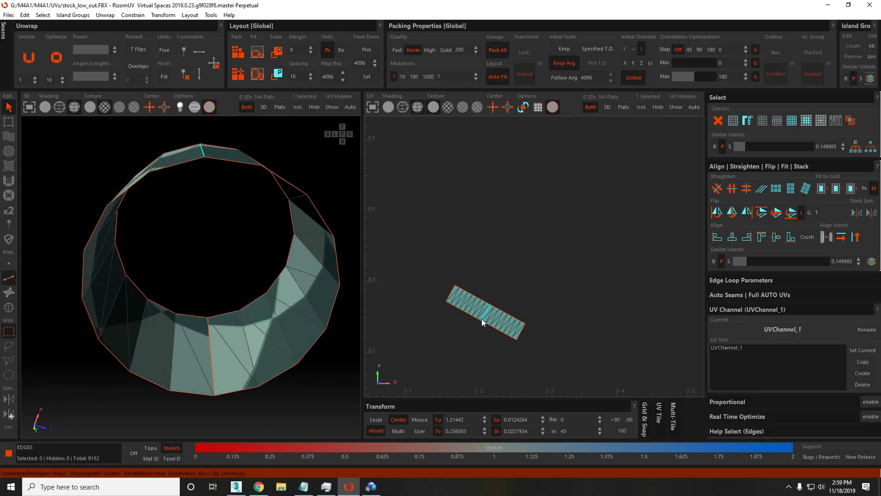
Straighten the unfolded ring strip and orient it vertically.
key(h)
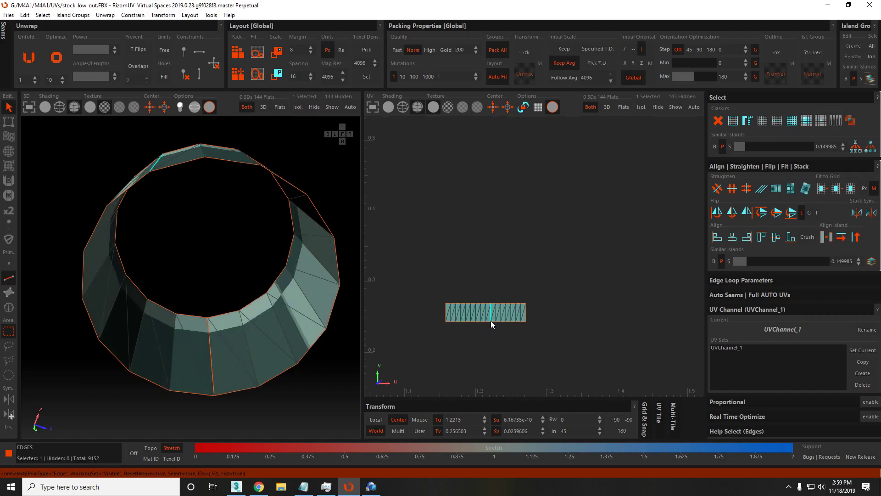
click(497, 321)
key(v)
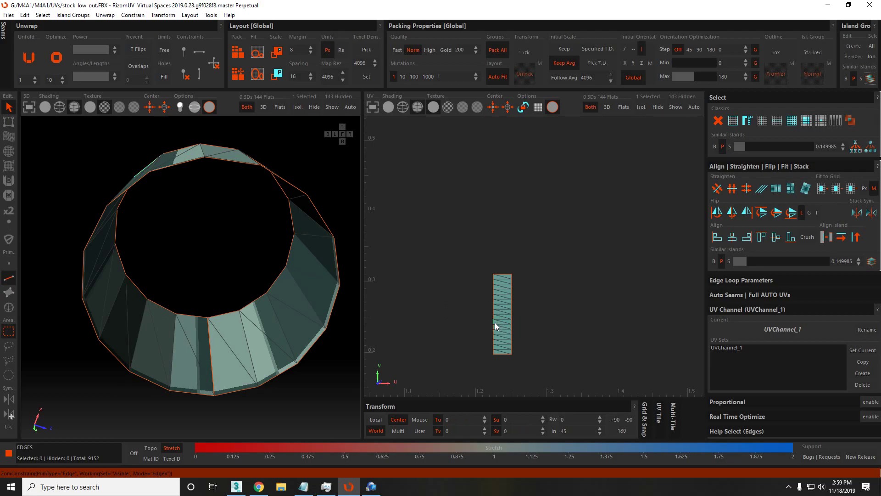
Leave isolation so that all islands are shown again around the straightened ring strip.
key(F4)
click(495, 323)
scroll(492, 299, up, 5)
scroll(541, 306, down, 4)
key(y)
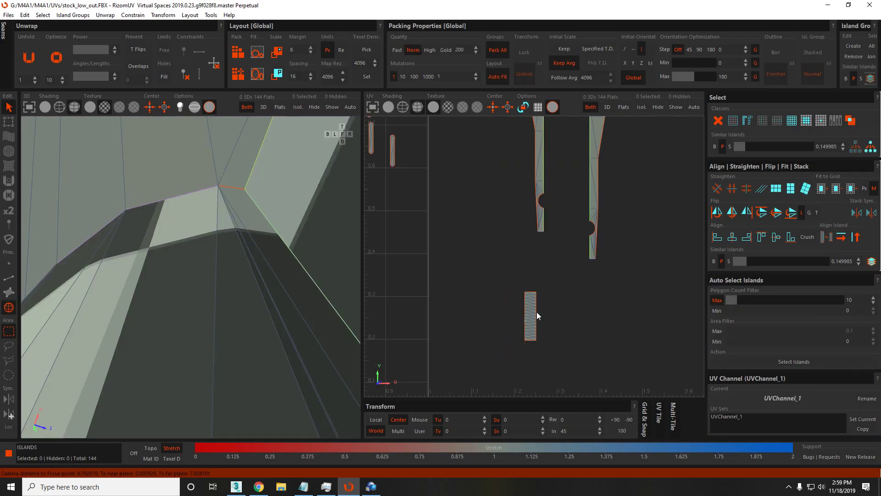
Orient the round disc island vertically by its central edge and move it out of the tile.
scroll(542, 348, down, 3)
scroll(545, 262, up, 6)
key(F2)
click(497, 246)
scroll(497, 247, down, 4)
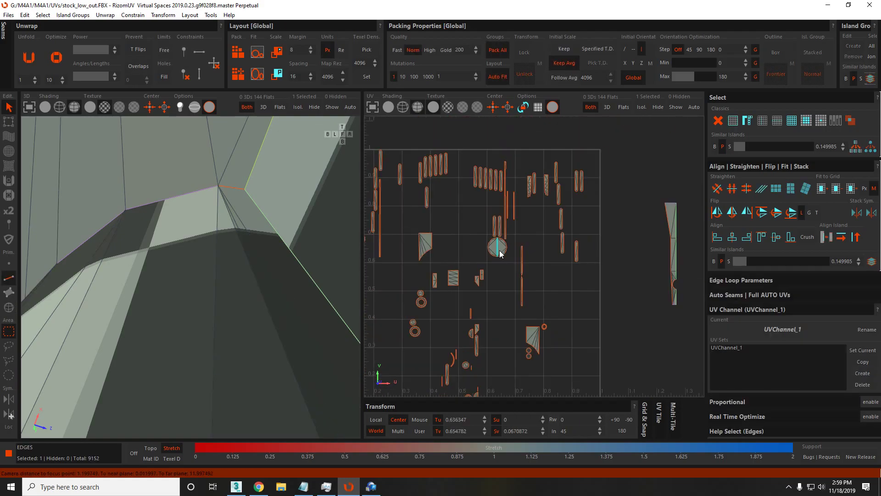
key(F4)
drag(498, 248, 533, 236)
Constrain the long side edges of the stepped rectangular island near U 0.8 vertically.
scroll(542, 188, up, 4)
middle_drag(542, 188, 567, 234)
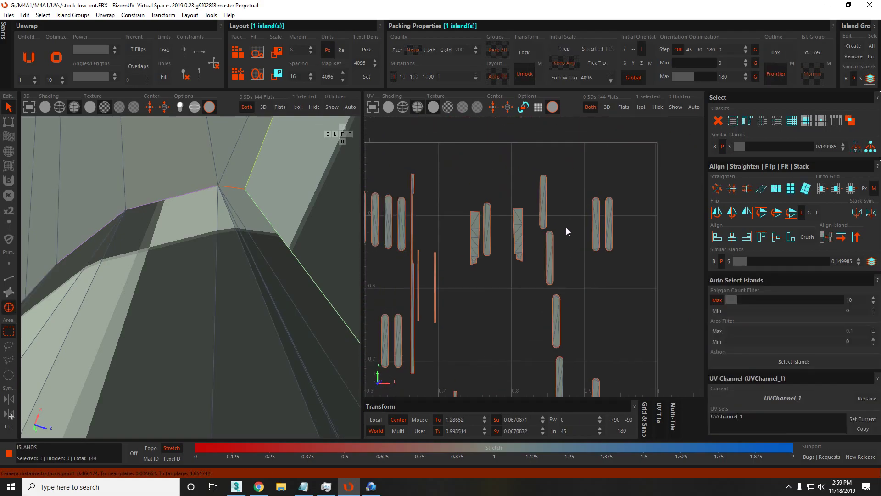
scroll(510, 258, up, 5)
scroll(510, 218, down, 2)
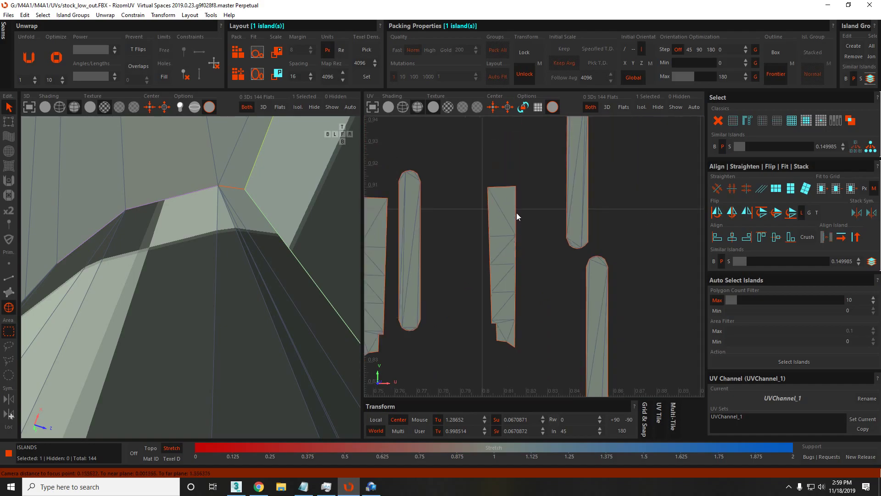
key(F2)
click(516, 341)
click(492, 322)
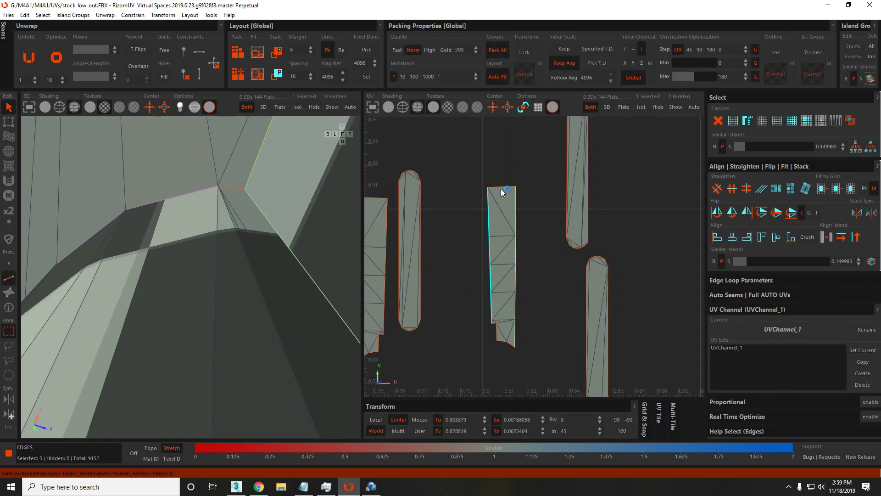
Constrain this stepped island's upper edge and short step edge horizontally, and its short side edge vertically.
click(498, 334)
key(h)
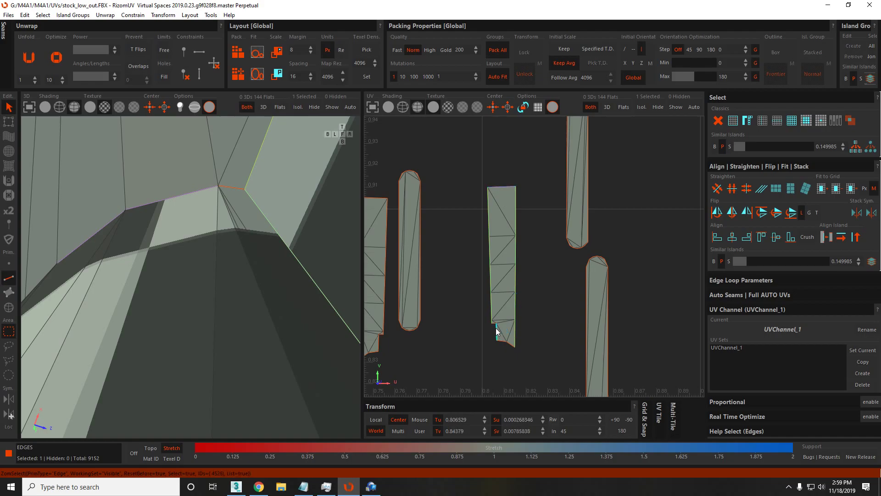
scroll(494, 323, up, 4)
key(F4)
click(499, 325)
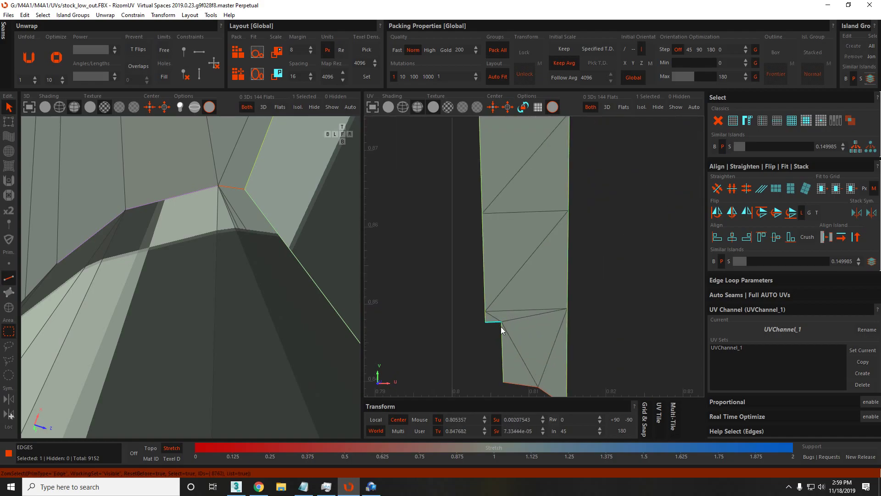
Optimize the constrained stepped island and move it out of the tile.
scroll(504, 330, down, 4)
key(o)
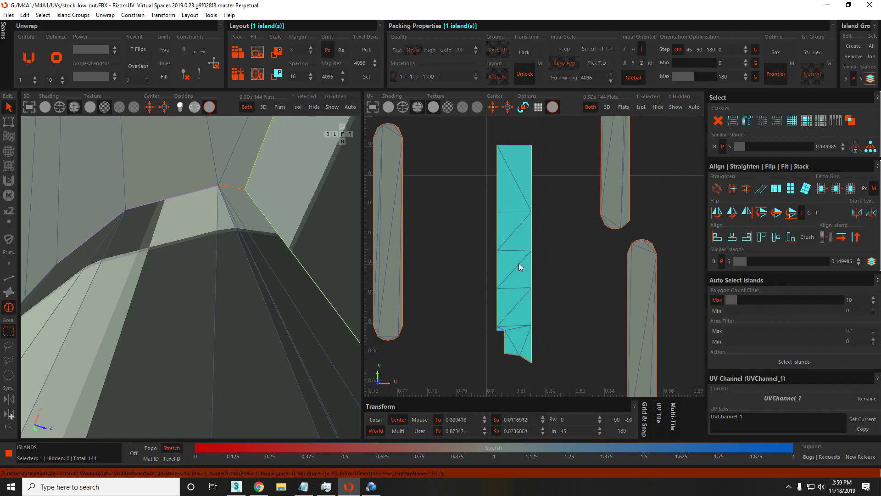
scroll(519, 263, down, 4)
drag(519, 263, 695, 252)
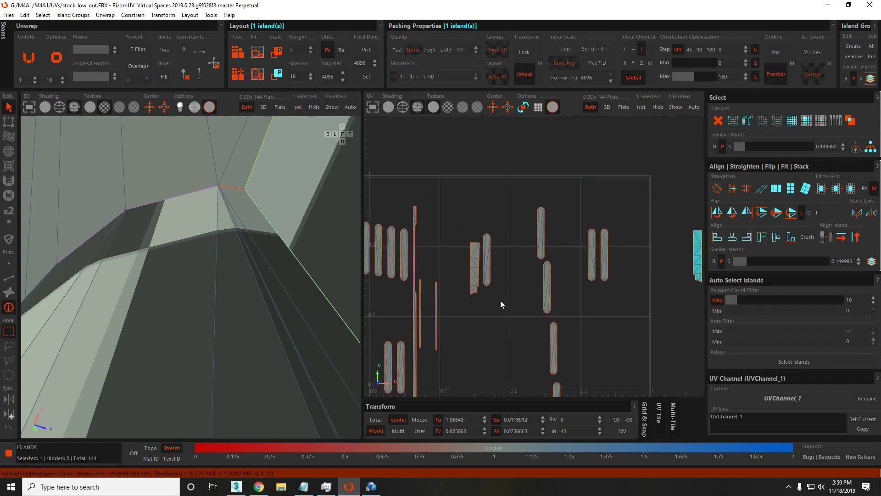
Constrain the matching stepped island near U 0.75, with its side edges vertical and its upper and step edges horizontal.
scroll(504, 297, up, 3)
scroll(475, 272, up, 6)
key(F2)
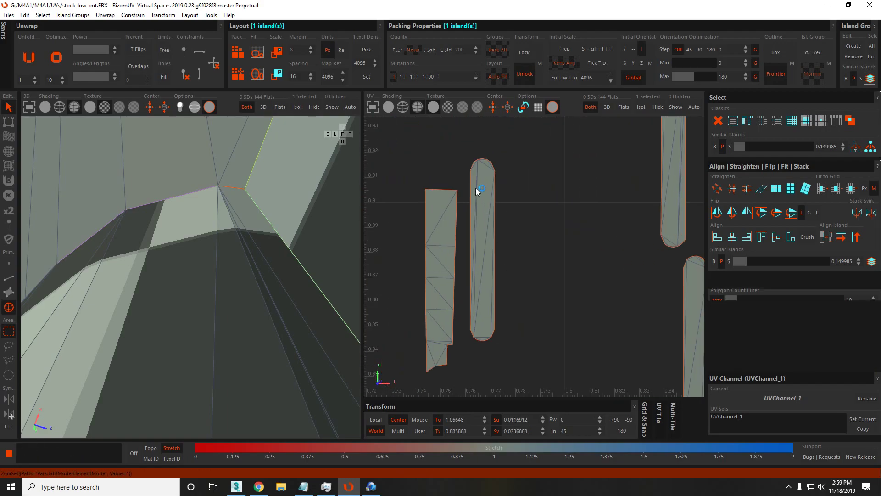
click(426, 222)
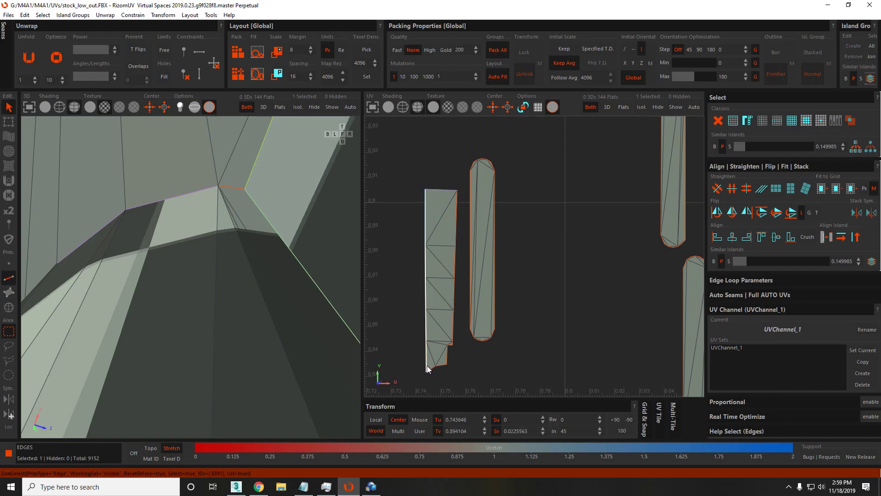
click(457, 347)
scroll(452, 350, up, 2)
scroll(464, 329, up, 2)
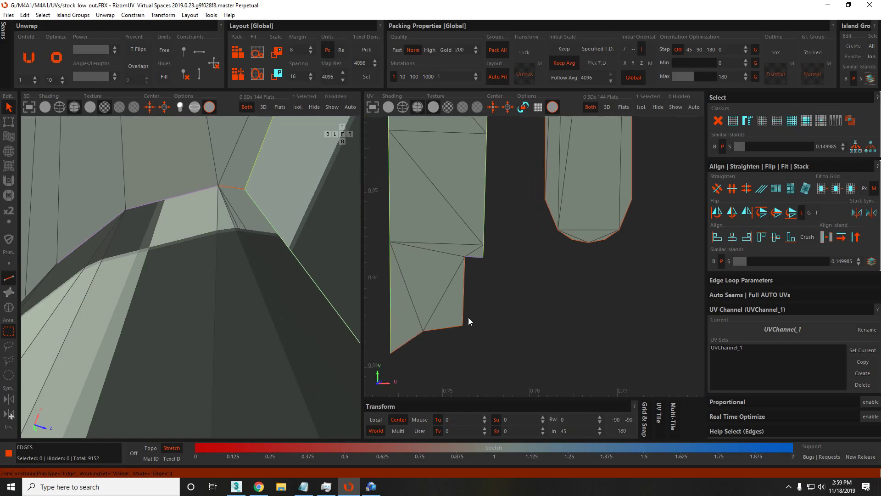
scroll(465, 303, down, 3)
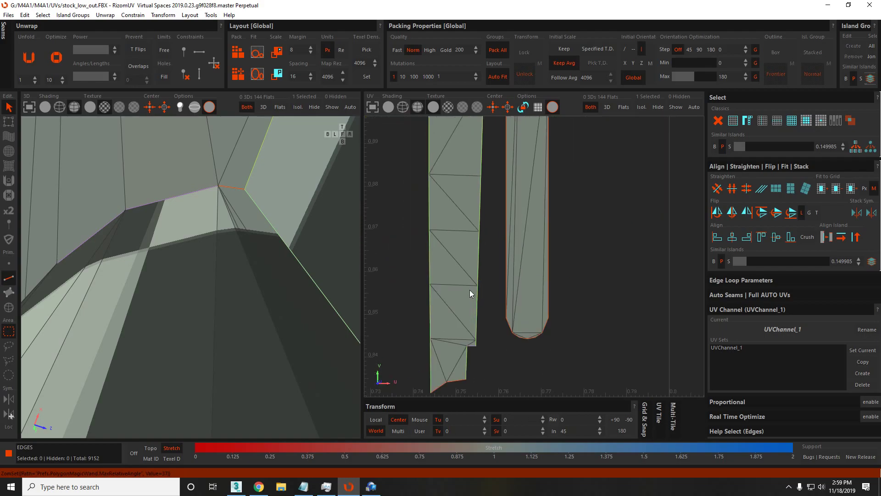
Optimize the second stepped island and move it out of the tile.
key(F4)
scroll(465, 271, down, 5)
drag(465, 268, 654, 241)
Constrain the thin curved strip island, with its long edges vertical and its short end edges horizontal.
scroll(497, 301, up, 3)
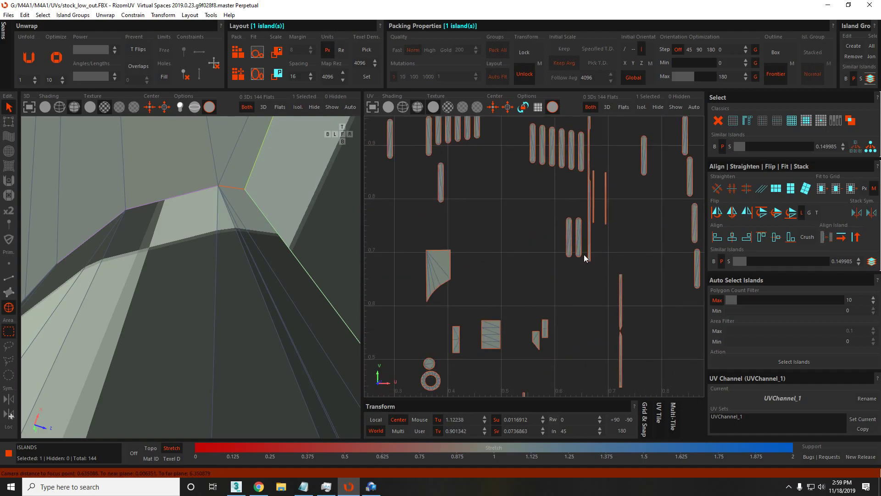
scroll(572, 282, down, 3)
scroll(567, 262, up, 2)
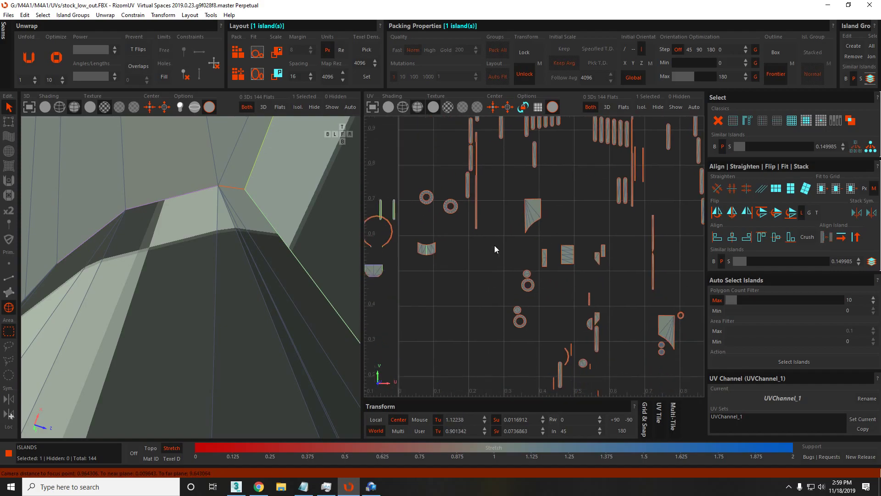
scroll(576, 364, up, 4)
scroll(539, 310, down, 3)
click(515, 297)
key(f)
key(F2)
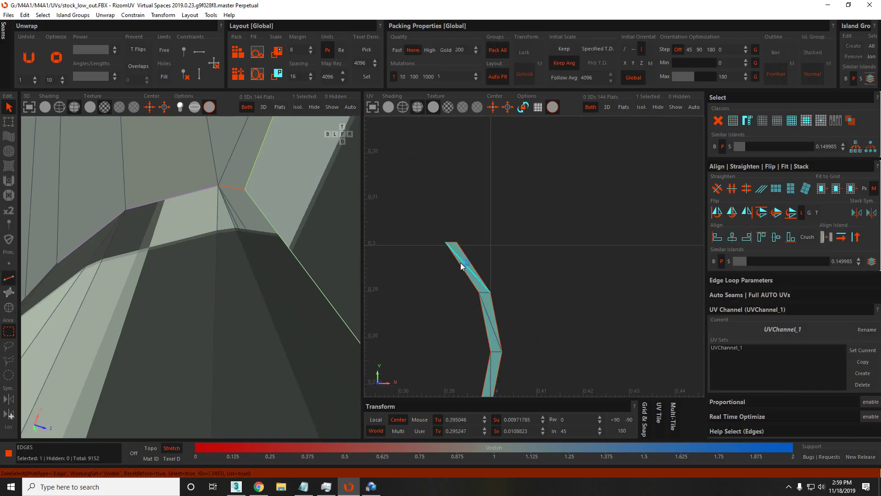
click(468, 355)
shift+click(473, 190)
click(452, 168)
Optimize the curved strip island into a straight vertical strip.
key(f)
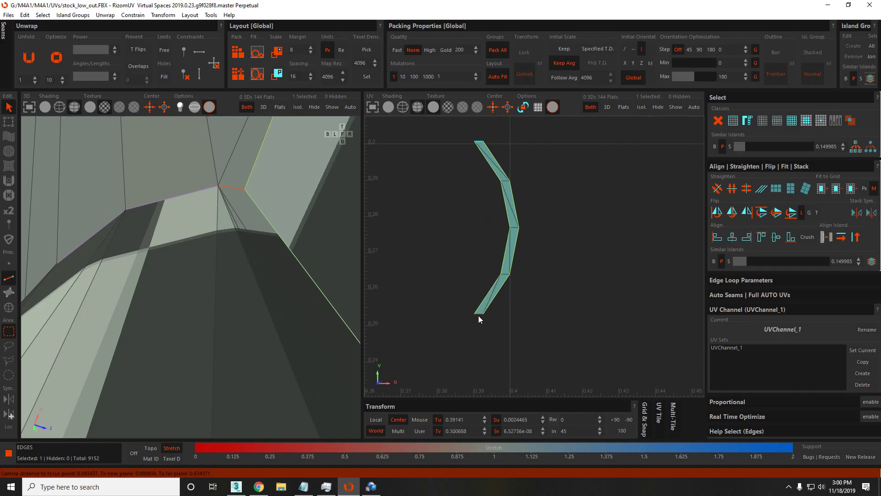
key(F4)
key(o)
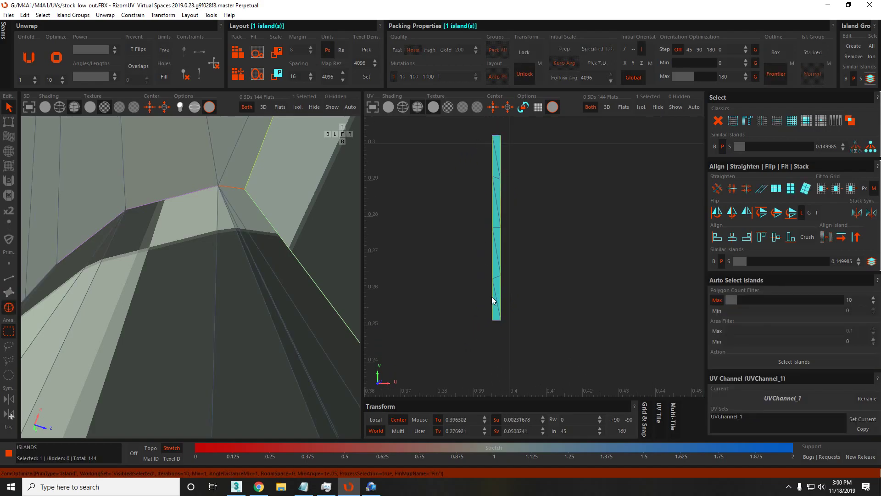
Constrain the long side edges of the narrow strip island with slanted ends near U 0.44 vertically.
click(541, 289)
key(f)
scroll(524, 272, up, 5)
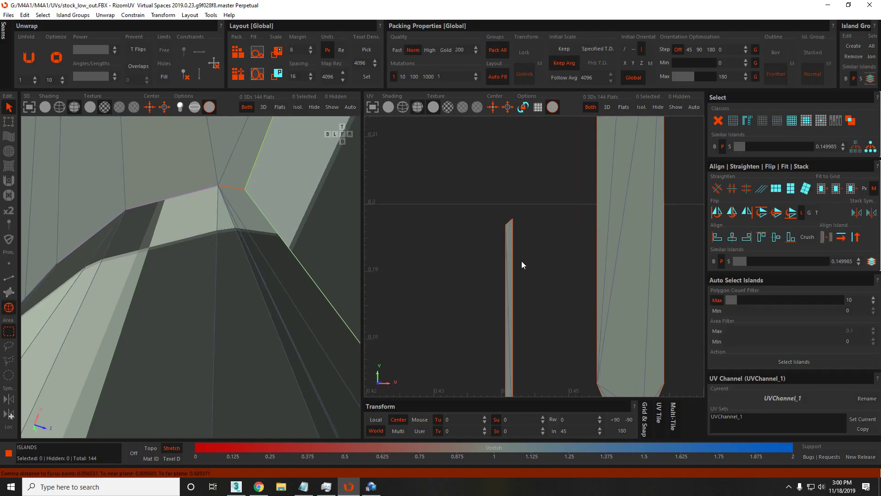
key(F2)
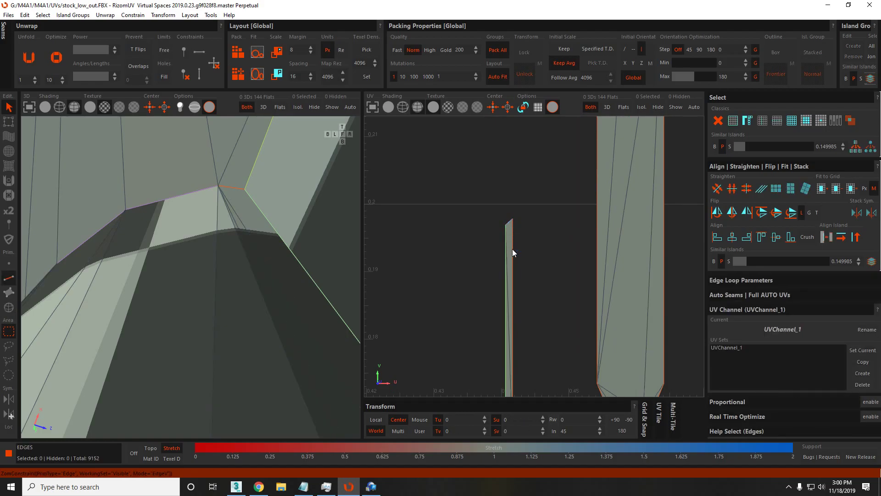
middle_drag(518, 321, 519, 246)
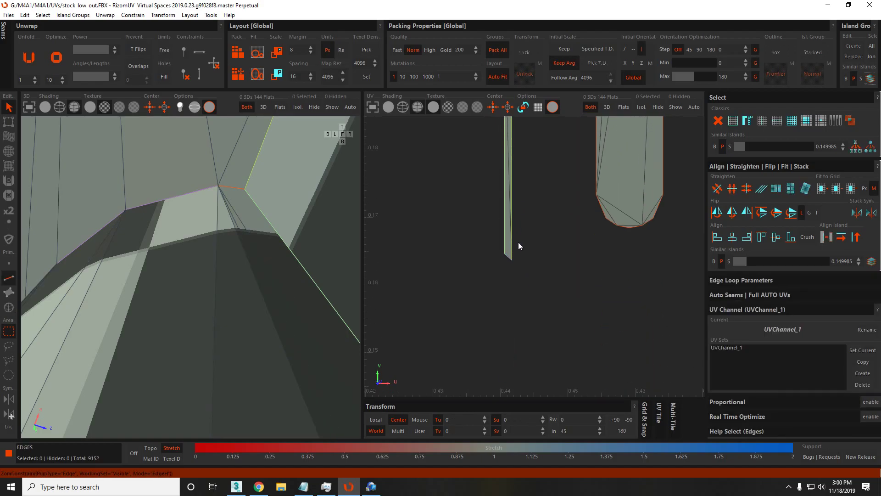
key(F4)
click(509, 235)
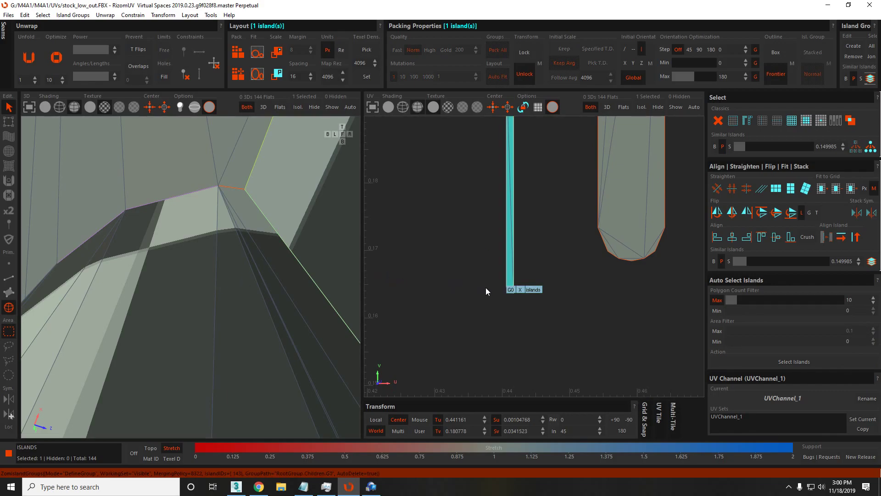
key(h)
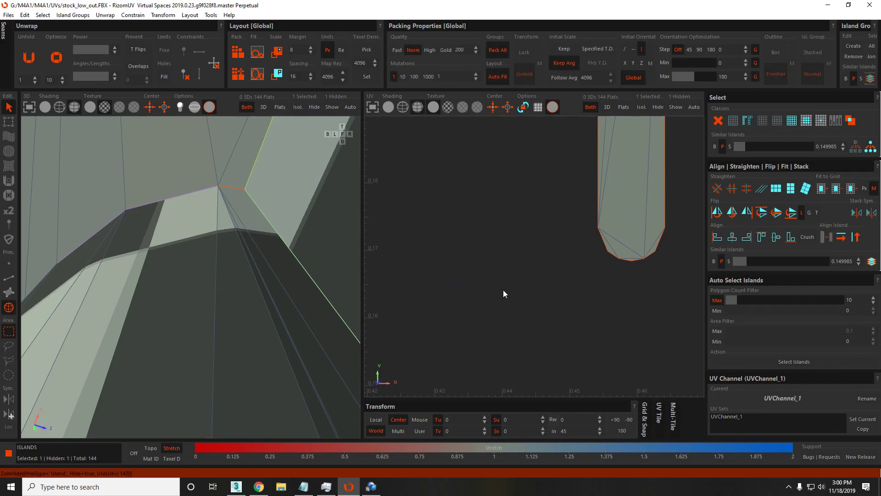
key(ctrl+z)
scroll(505, 285, down, 6)
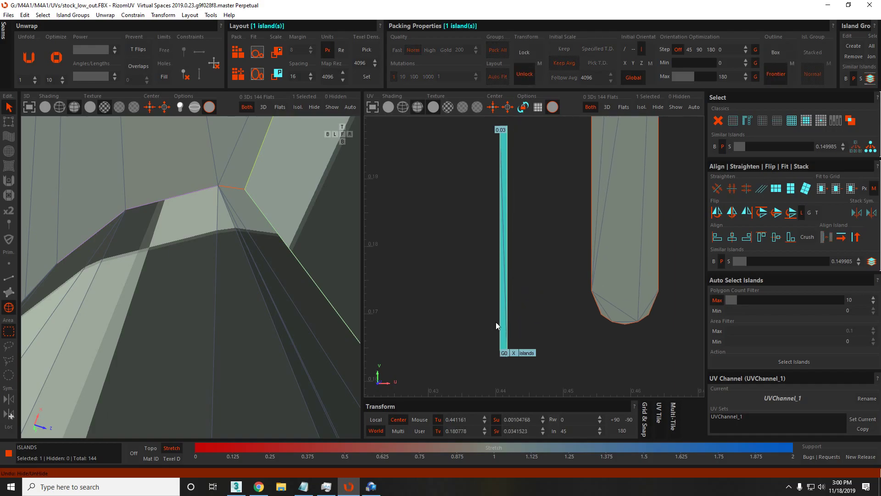
click(491, 260)
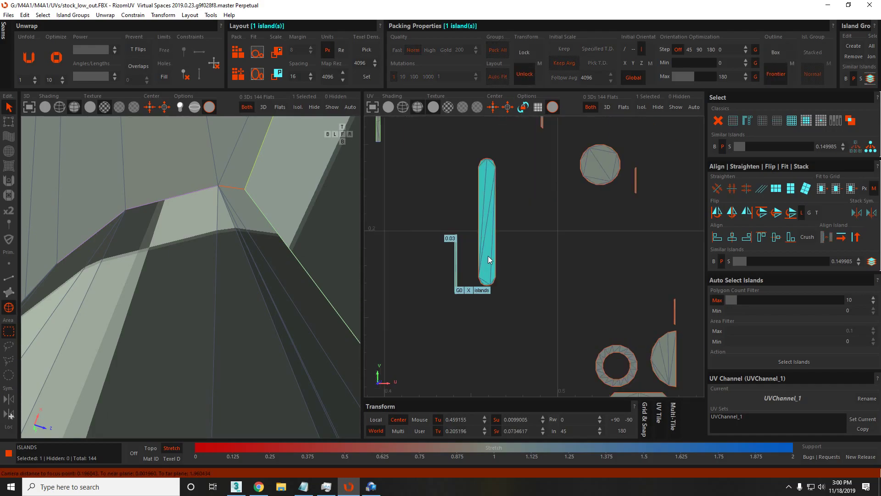
click(519, 245)
scroll(473, 276, down, 4)
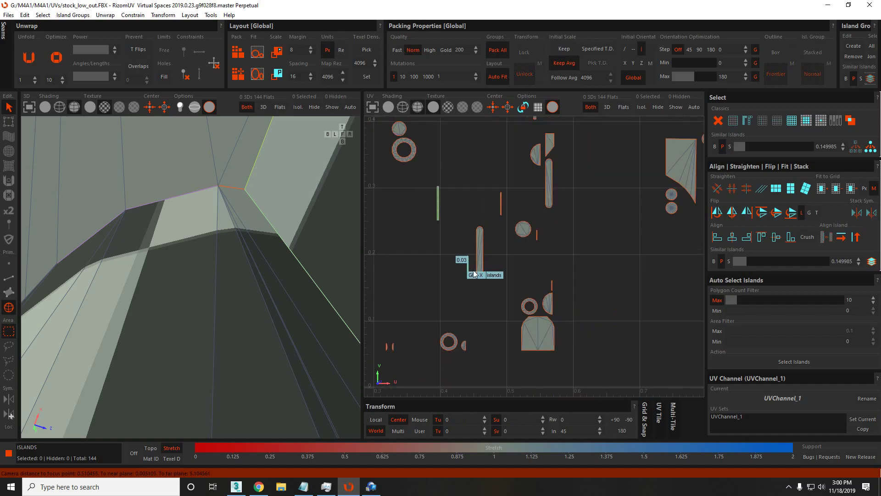
scroll(472, 303, down, 4)
click(472, 303)
scroll(472, 305, up, 6)
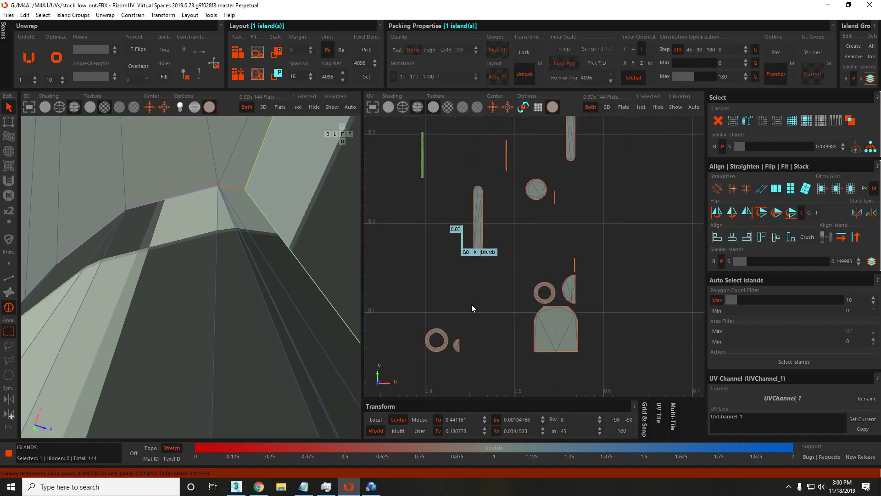
click(479, 266)
scroll(459, 237, up, 8)
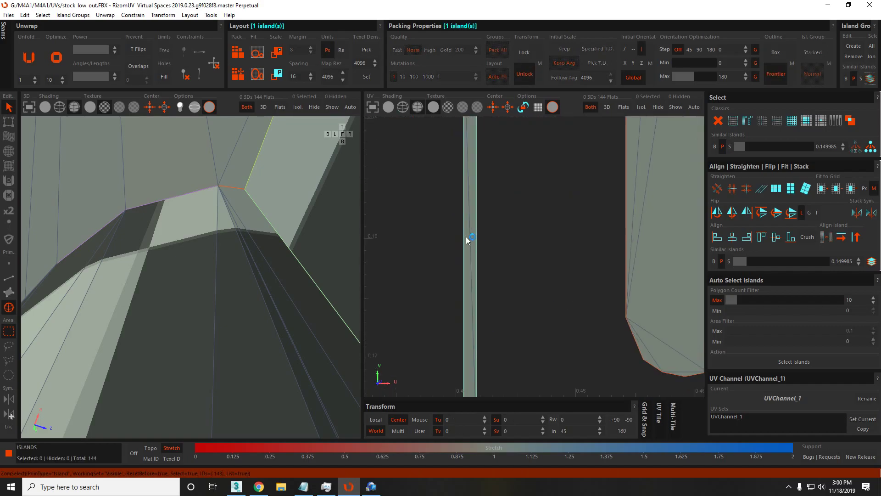
click(467, 238)
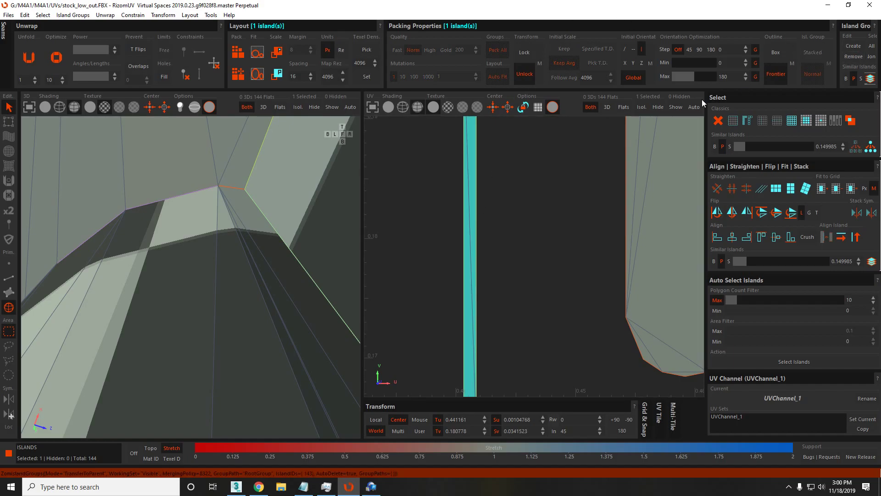
Select the narrow strip island near U 0.44 and examine where it sits inside the slot on the 3D model.
click(528, 200)
scroll(519, 216, down, 3)
click(502, 236)
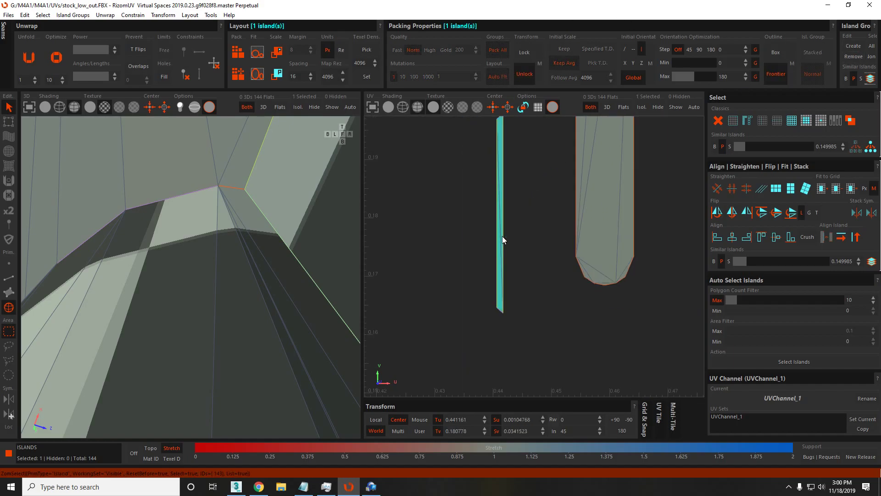
alt+drag(163, 288, 321, 324)
key(f)
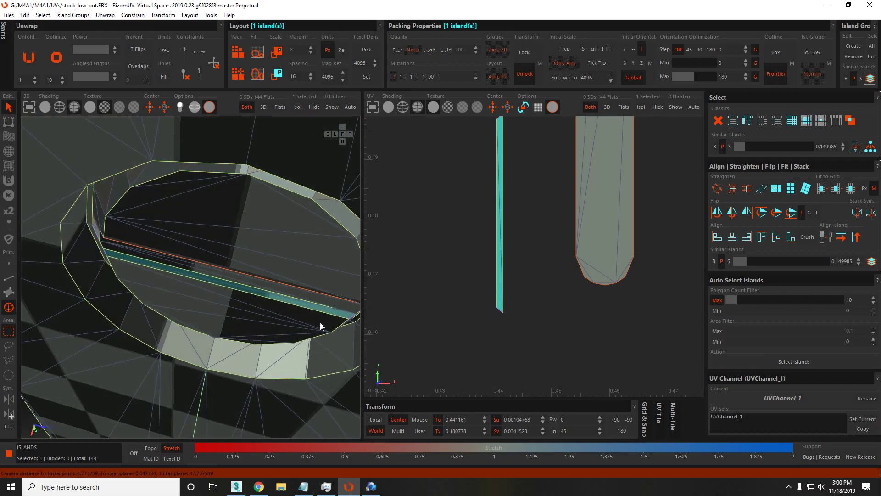
scroll(321, 324, up, 2)
scroll(445, 283, up, 2)
Adjust the edge constraints on the long side edge of the narrow strip island near U 0.44.
key(F2)
click(479, 258)
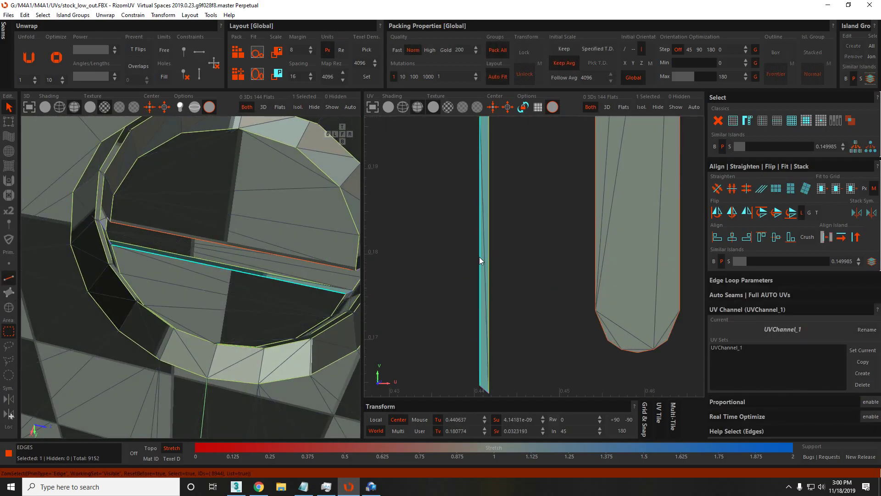
scroll(482, 266, down, 3)
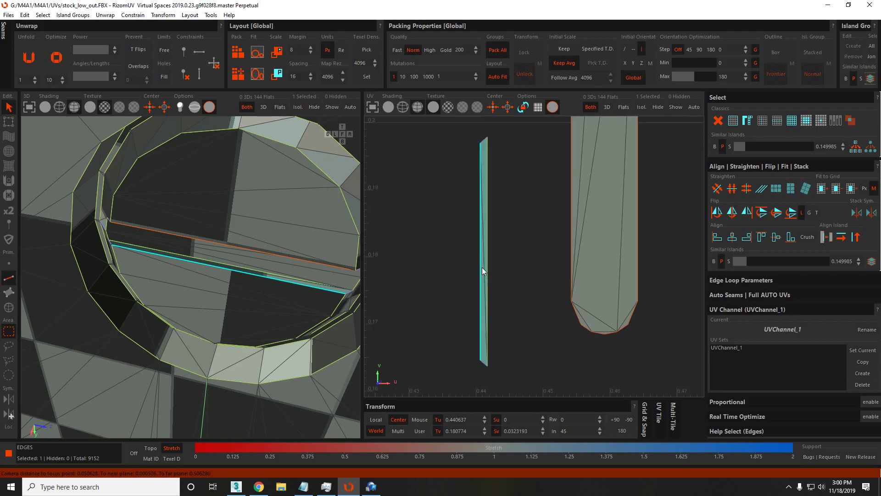
click(478, 249)
scroll(459, 219, down, 2)
drag(446, 191, 490, 321)
key(c)
scroll(482, 267, up, 3)
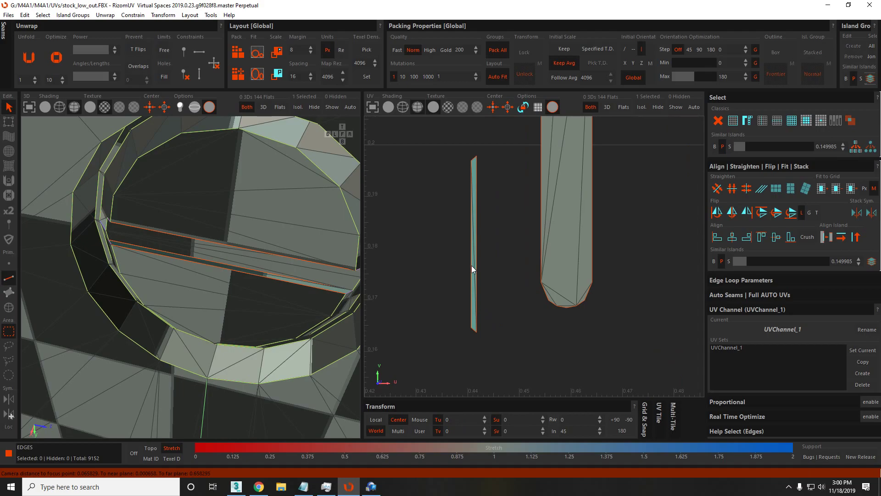
Move the narrow strip island out of the tile to about U 1.17.
key(F4)
scroll(473, 262, down, 4)
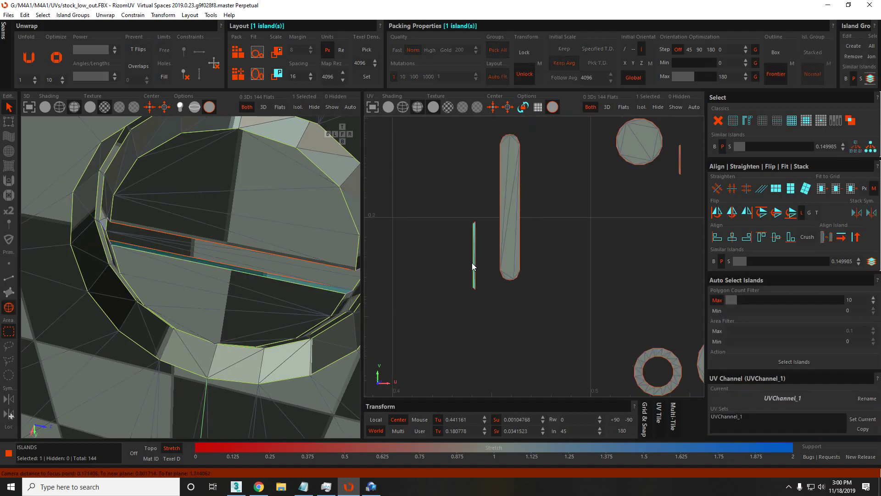
scroll(651, 275, down, 1)
middle_drag(654, 276, 528, 272)
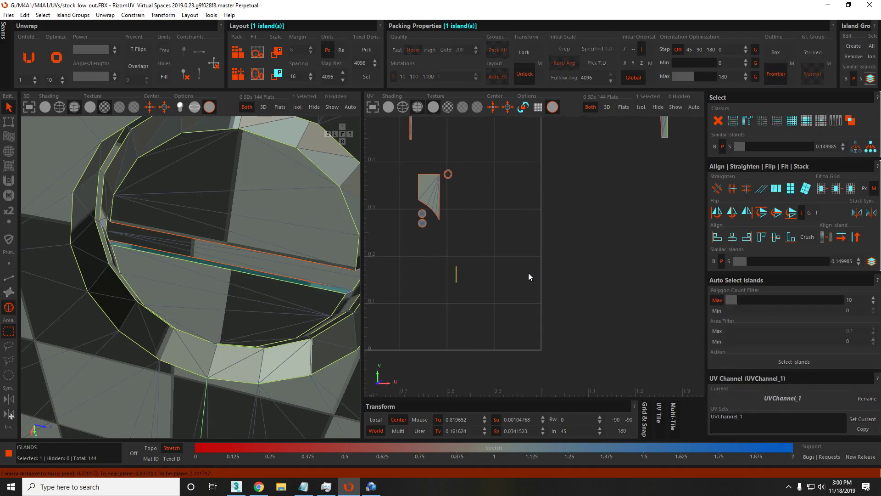
Constrain the straight upper edge of the curved-bottom panel island near U 0.76 horizontally and optimize the island.
scroll(442, 207, up, 3)
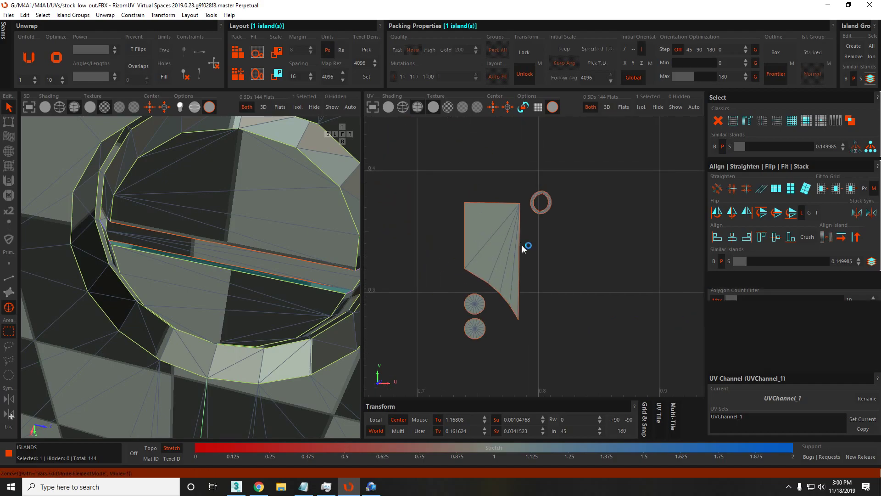
key(F2)
scroll(524, 246, up, 3)
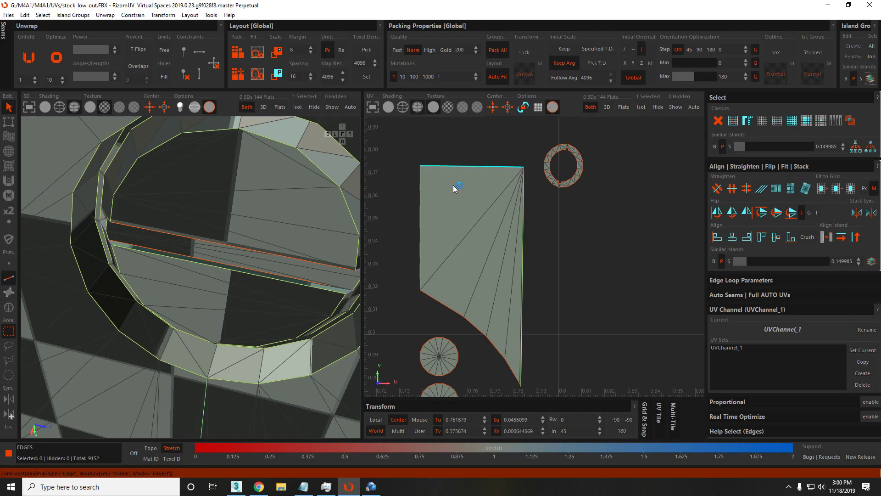
key(F4)
click(483, 255)
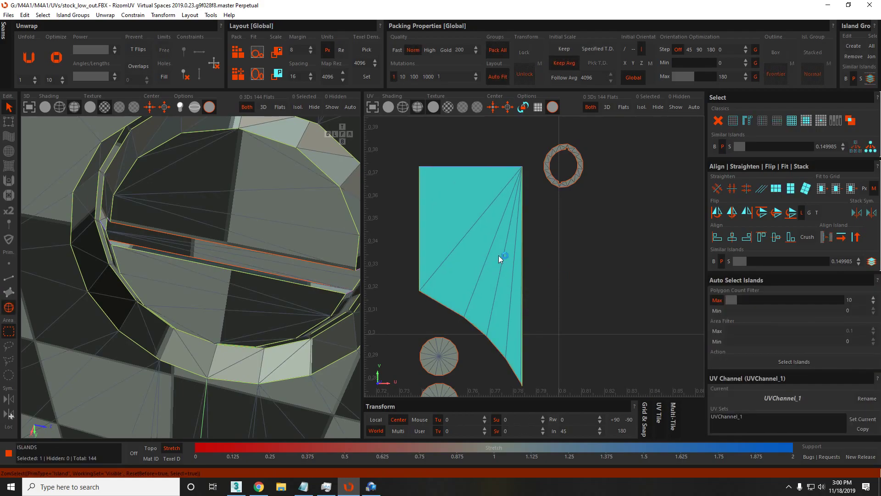
Move the curved-bottom panel island out of the tile.
scroll(498, 255, down, 3)
drag(575, 262, 669, 270)
scroll(574, 260, down, 3)
Cut the notched ring island near U 0.80, V 0.37 across its notches into two half rings.
scroll(428, 270, up, 8)
middle_drag(587, 185, 544, 243)
click(543, 242)
key(f)
middle_drag(213, 259, 239, 283)
scroll(508, 206, up, 3)
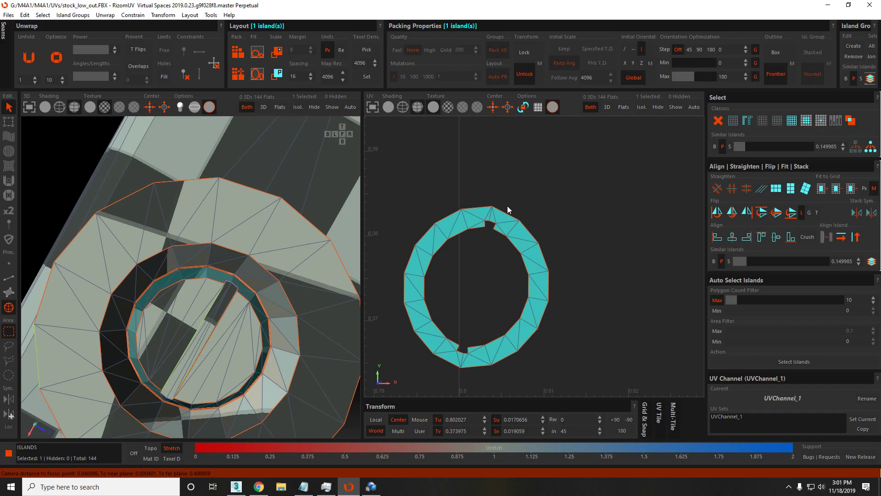
key(F2)
click(490, 216)
key(c)
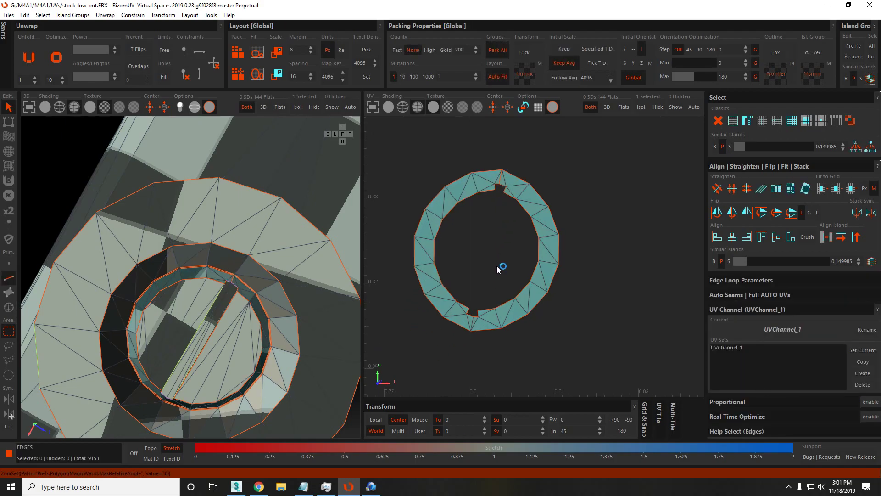
key(F4)
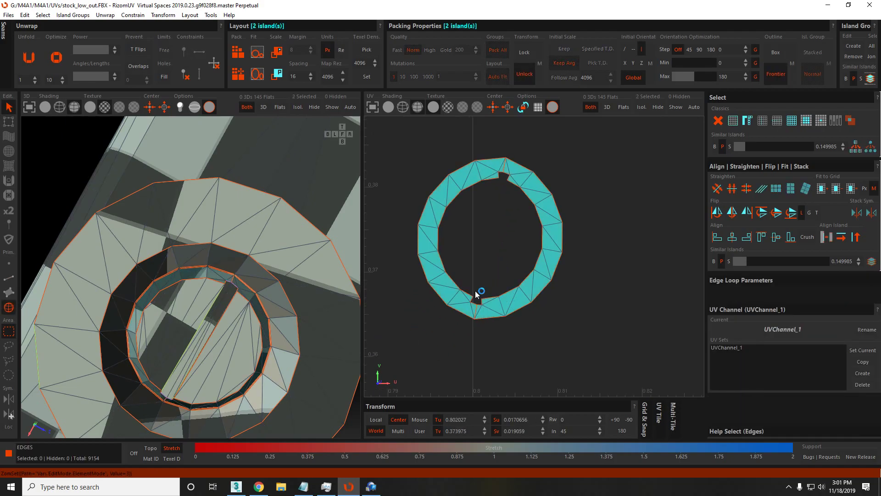
Separate the right half ring from the left one and constrain its inner and outer curved edges vertically.
click(525, 295)
key(o)
scroll(551, 263, down, 3)
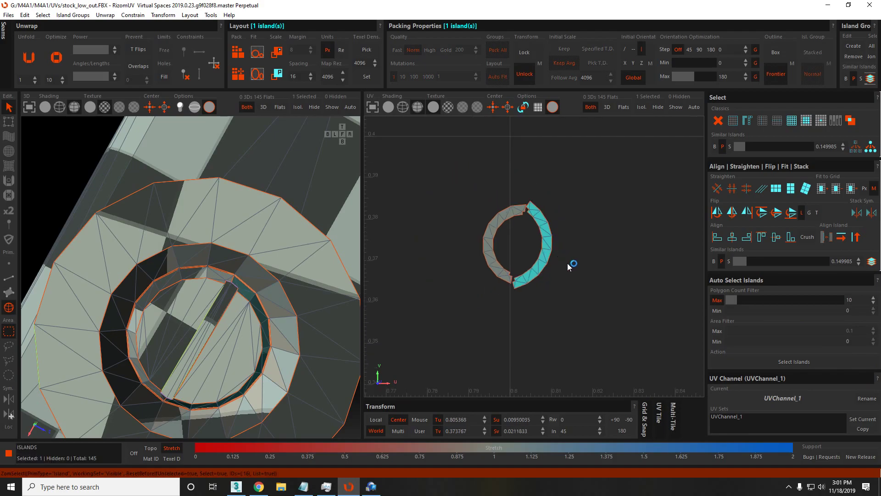
key(F2)
click(563, 244)
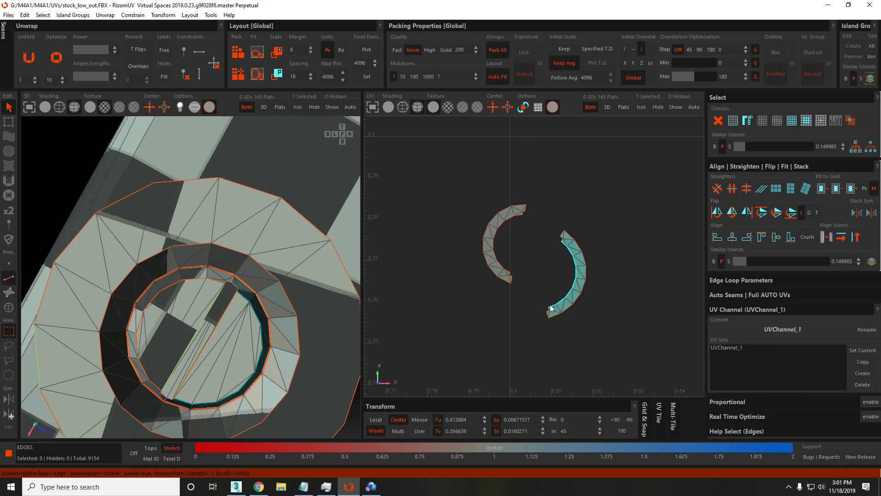
double_click(568, 233)
key(h)
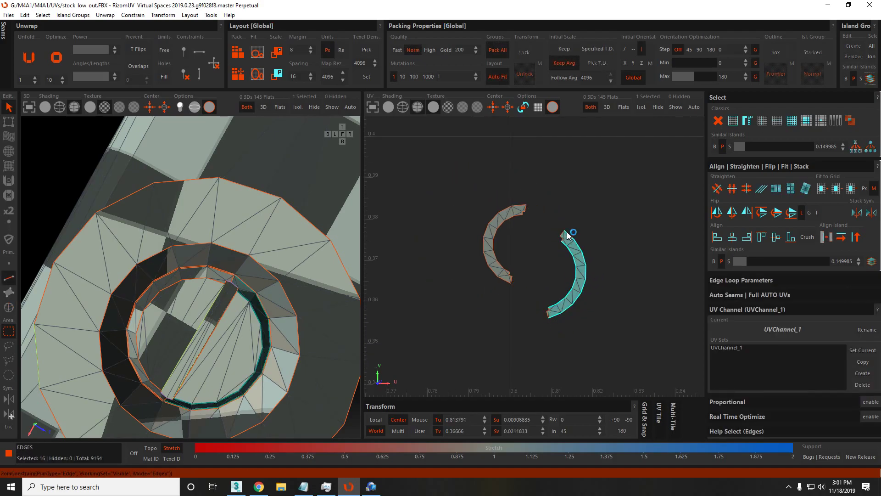
Constrain the short end edges of the right half ring and optimize it into a straight vertical strip.
scroll(561, 237, up, 3)
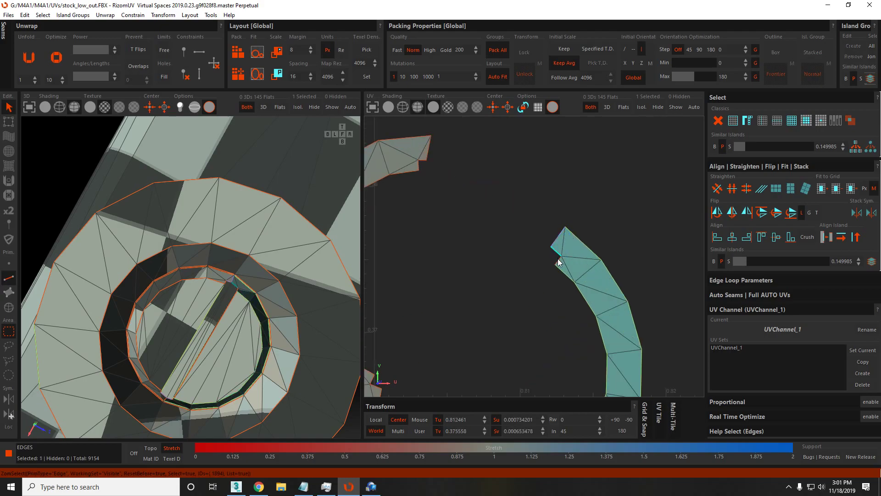
middle_drag(573, 272, 564, 208)
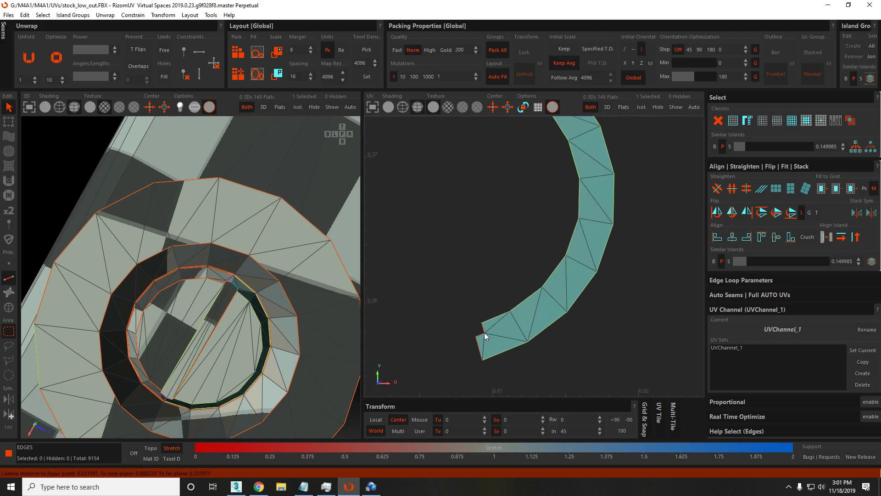
scroll(483, 329, down, 2)
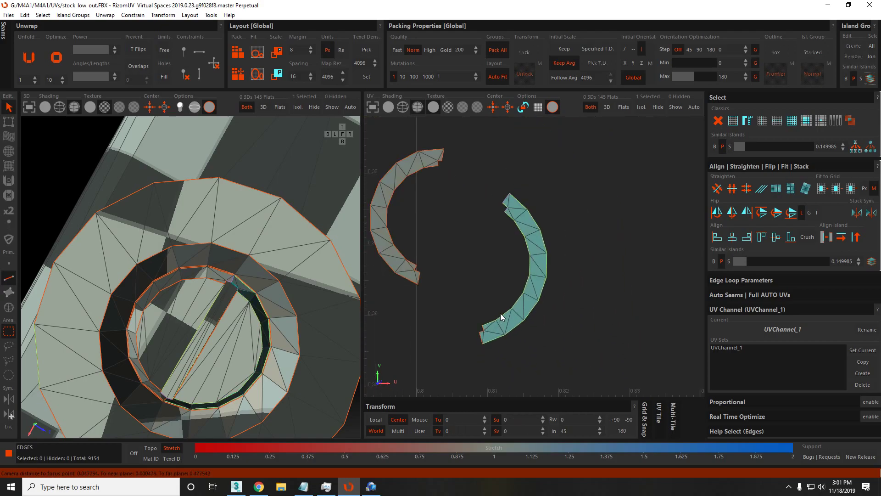
click(531, 304)
key(o)
Constrain the slanted notch edge at the strip's lower end horizontally and optimize the strip again.
scroll(518, 358, up, 2)
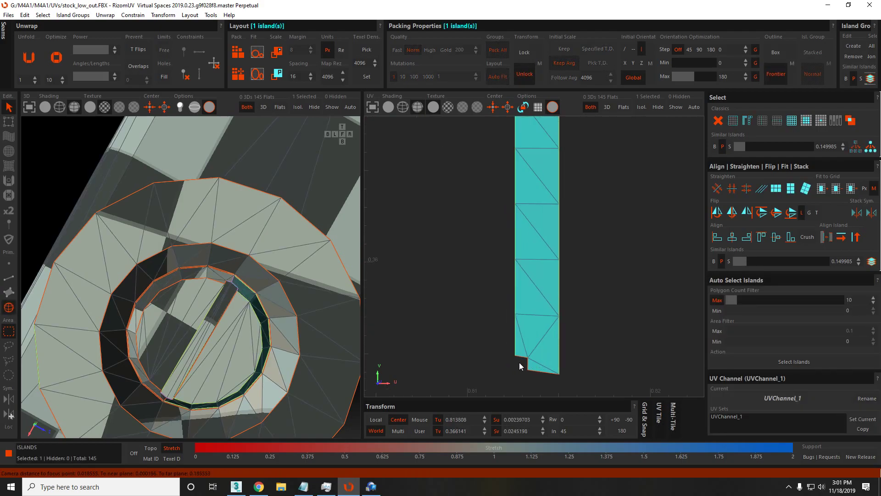
key(F2)
click(523, 359)
scroll(530, 359, down, 2)
key(F4)
click(529, 310)
key(o)
Move the left half ring to the other side of the straightened strip and rotate it about 114 degrees.
click(409, 246)
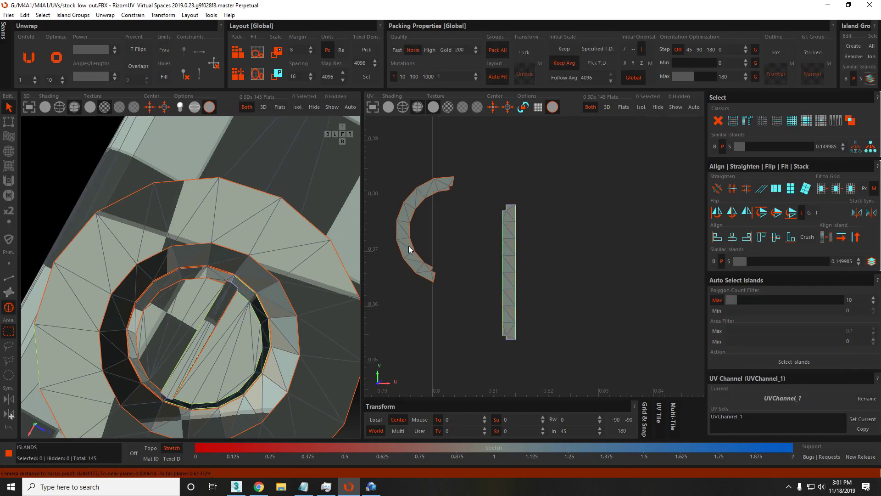
scroll(407, 239, down, 2)
drag(407, 240, 568, 297)
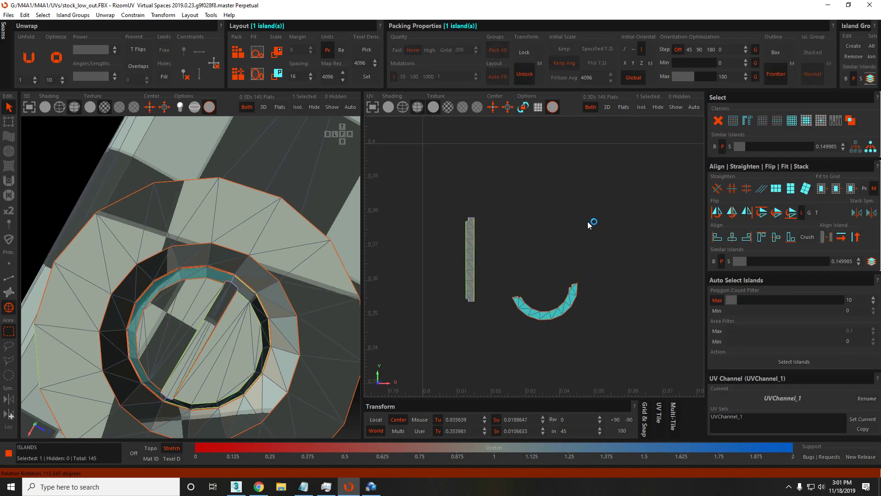
Constrain the inner and outer curved edges of the rotated half ring vertically.
scroll(566, 310, up, 3)
key(F2)
scroll(572, 325, down, 2)
shift+click(458, 291)
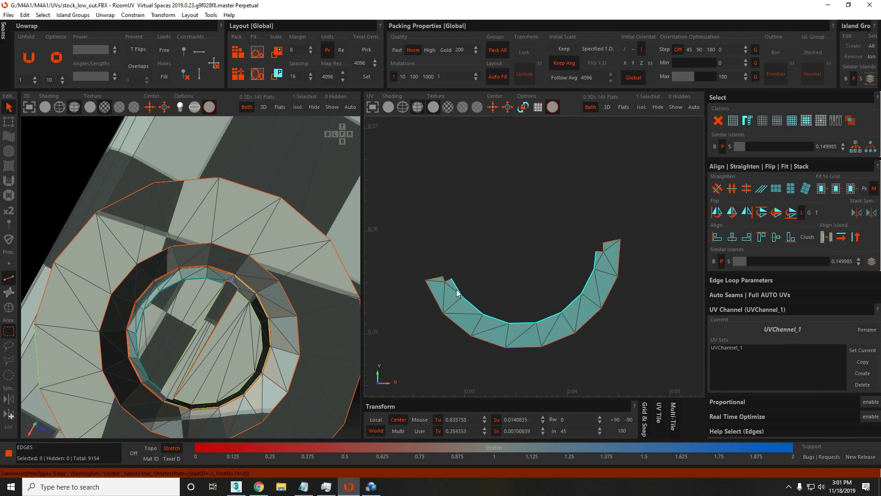
click(454, 315)
shift+click(621, 245)
Constrain the short end edges of the rotated half ring horizontally and unfold it into a vertical strip.
click(605, 257)
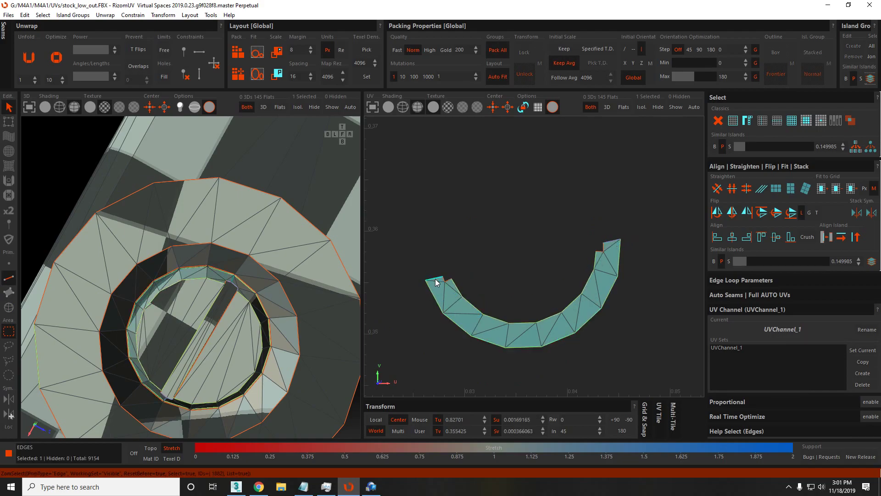
click(449, 284)
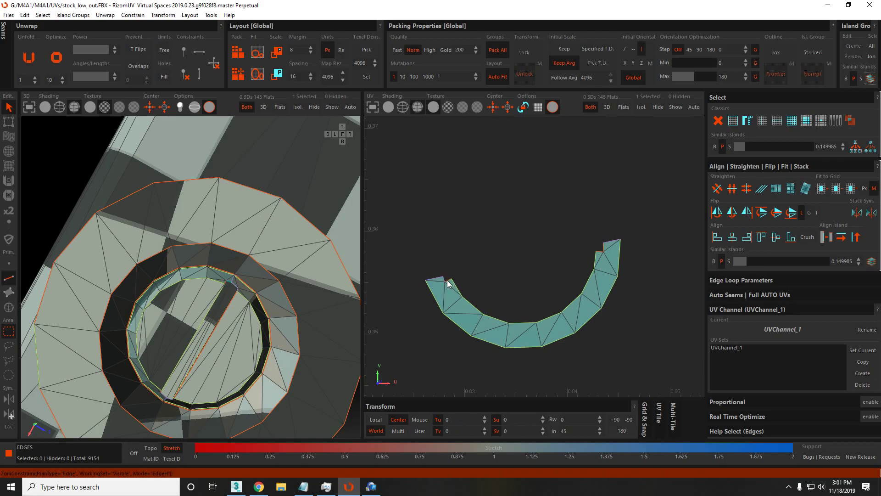
click(456, 309)
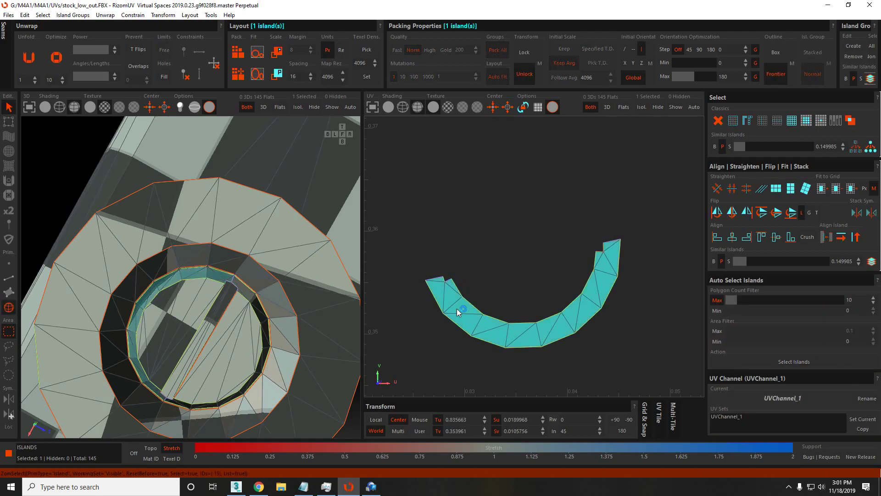
key(u)
Constrain the notch edges at the second strip's upper end vertically and horizontally, and optimize the strip.
scroll(525, 204, up, 4)
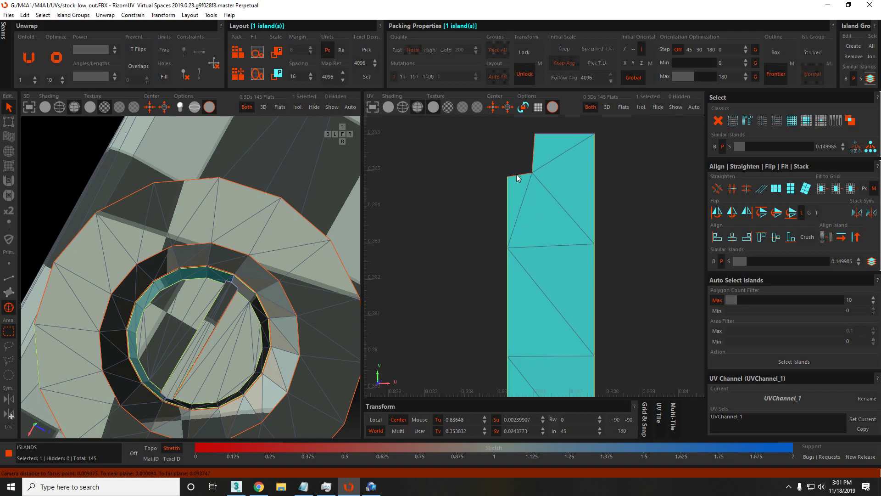
key(F2)
click(533, 160)
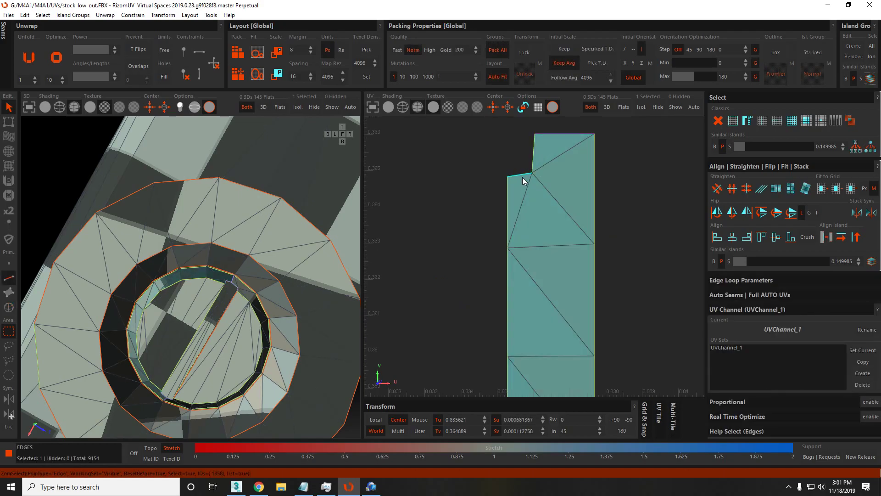
scroll(545, 244, down, 3)
key(F4)
key(o)
Move the second straightened strip beside its matching half, to about U 0.83, V 0.37.
scroll(544, 278, down, 3)
scroll(544, 296, up, 3)
middle_drag(544, 296, 456, 203)
scroll(506, 241, down, 3)
middle_drag(506, 241, 602, 243)
Select the long strip with a pointed end near U 0.72, V 0.50 and isolate it briefly to locate it on the model.
scroll(571, 264, down, 2)
scroll(527, 294, down, 2)
scroll(502, 183, down, 2)
scroll(501, 233, up, 5)
scroll(501, 234, up, 3)
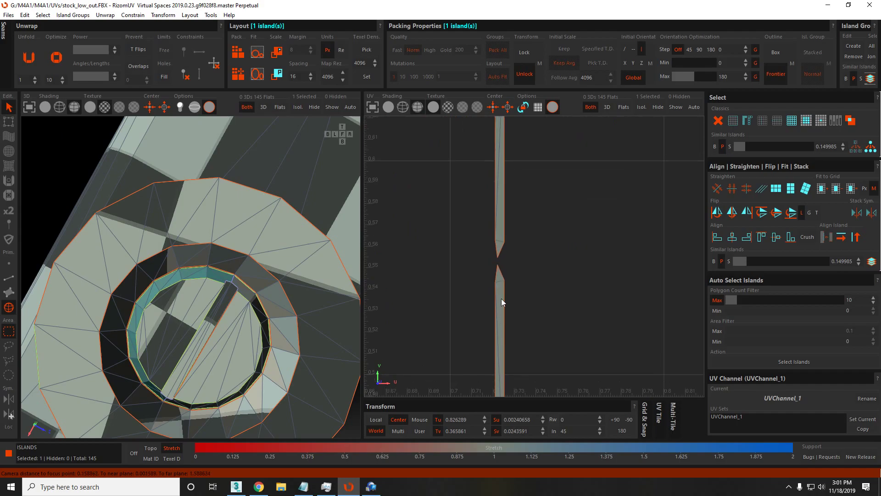
middle_drag(502, 298, 508, 249)
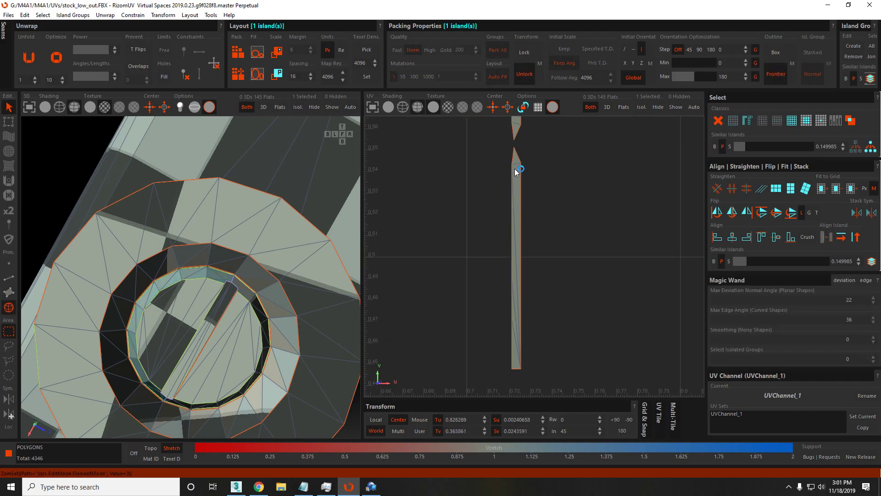
key(f)
key(i)
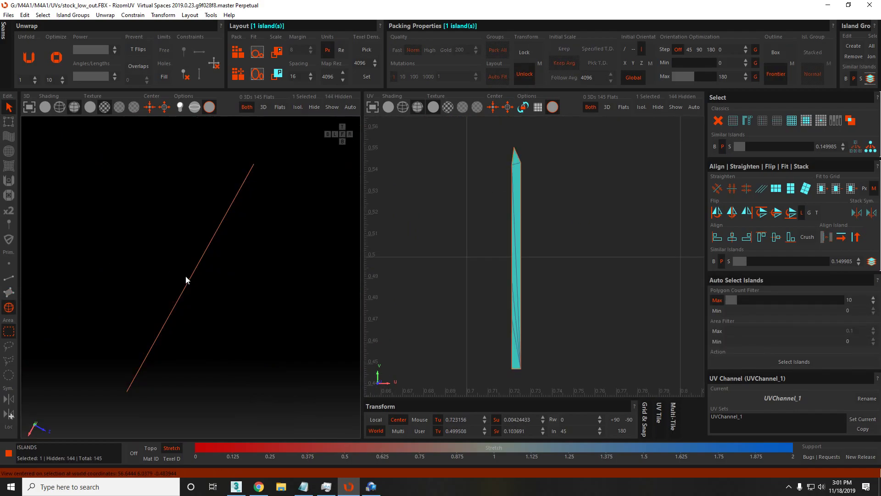
middle_drag(191, 281, 189, 351)
key(i)
scroll(180, 310, up, 5)
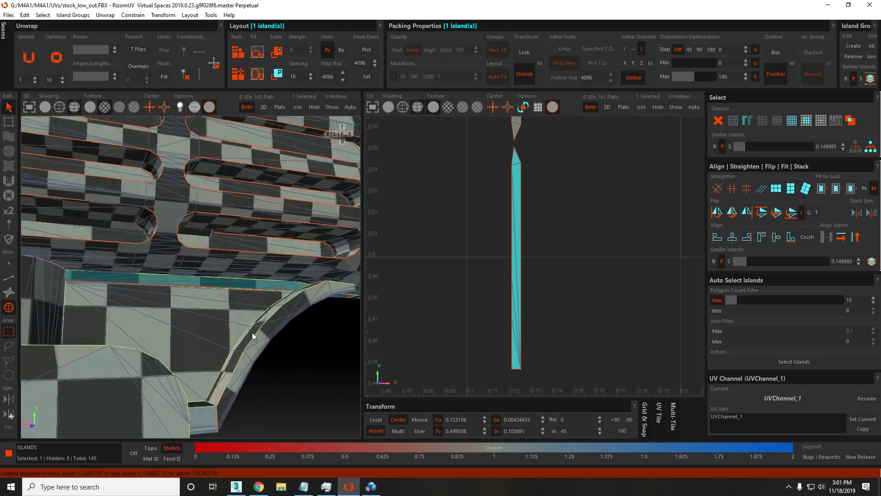
Constrain the left long edge of the pointed strip island near U 0.72 vertically.
key(F2)
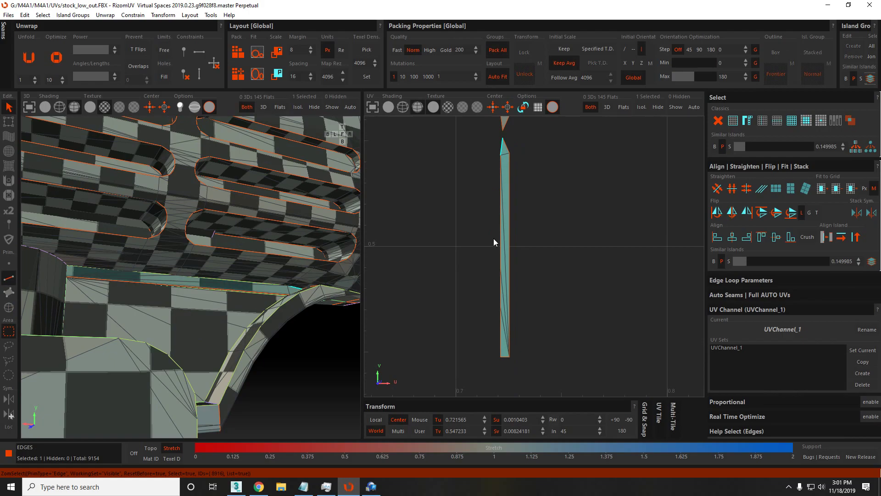
shift+click(501, 350)
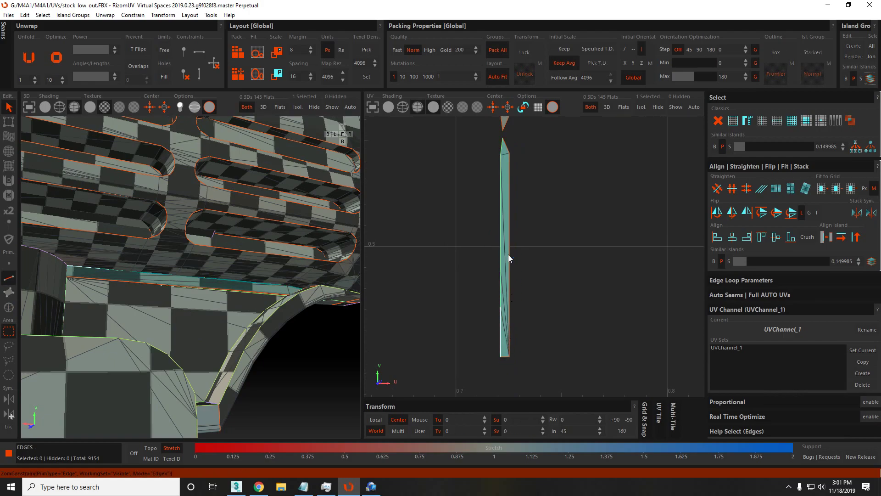
key(F4)
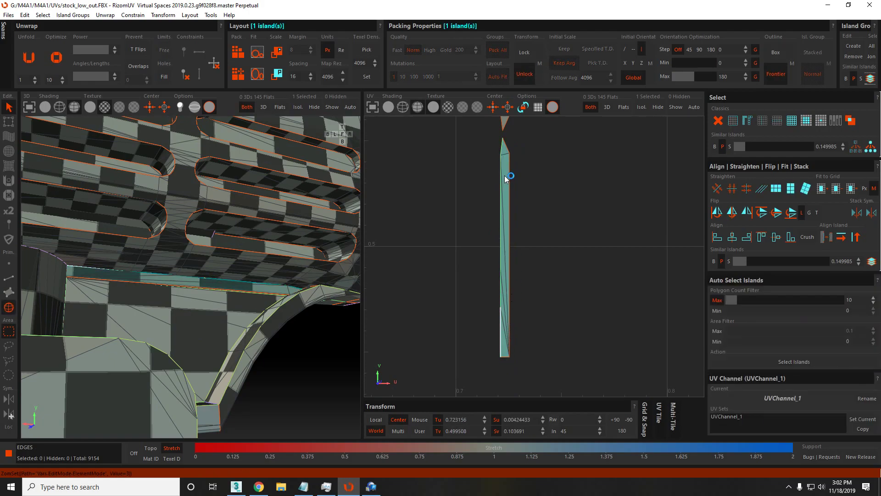
Optimize the pointed strip island near U 0.72, V 0.50.
click(505, 175)
key(o)
scroll(513, 178, down, 3)
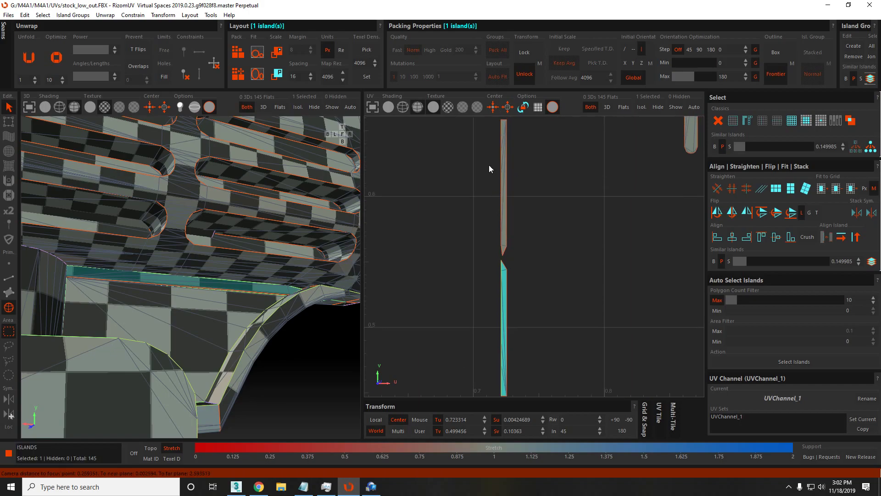
Constrain the left long edge of the upper pointed strip near U 0.72, V 0.61 vertically and optimize the strip.
key(F2)
click(500, 252)
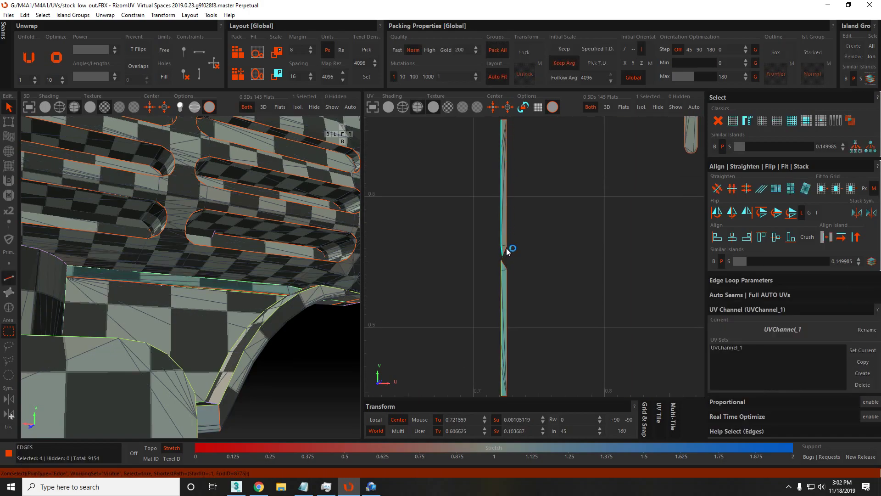
key(F4)
click(505, 204)
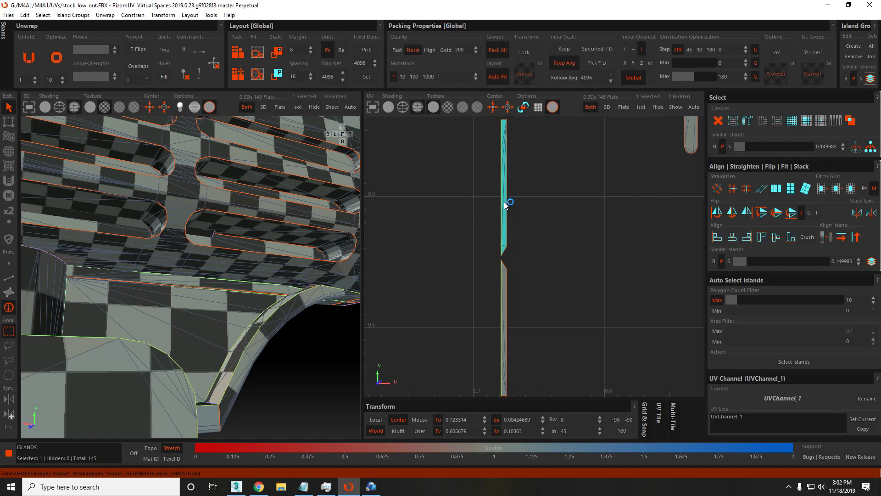
click(501, 255)
scroll(501, 256, up, 10)
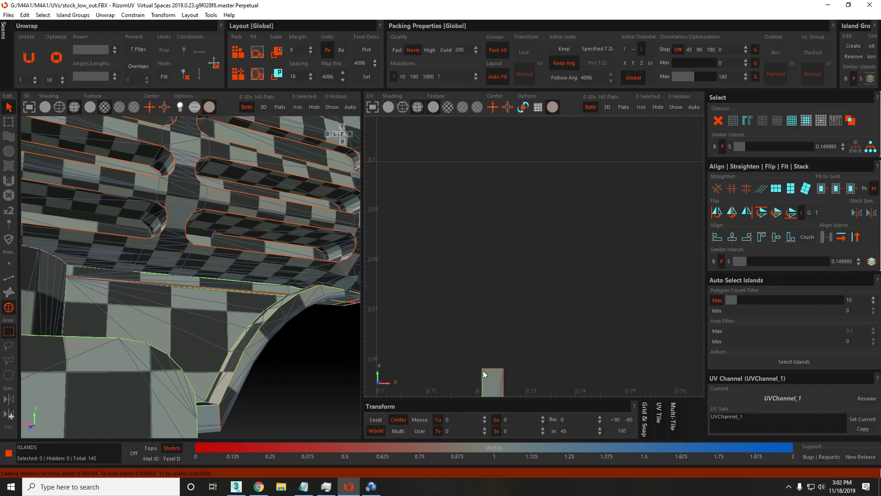
Constrain the short flat end edges of both pointed strips horizontally.
key(F2)
click(494, 370)
scroll(495, 373, down, 5)
middle_drag(513, 370, 448, 304)
click(459, 309)
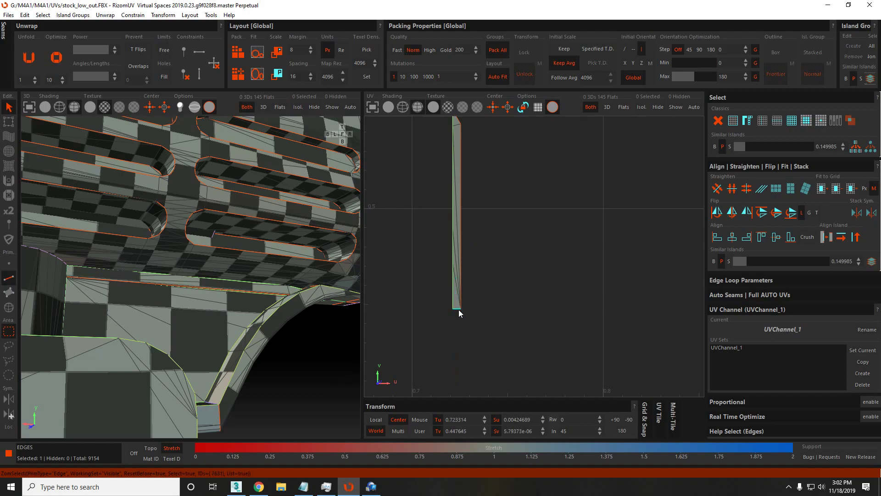
Select both pointed strips and move them outside the tile to about U 1.79, V 0.05.
key(F4)
scroll(459, 286, down, 5)
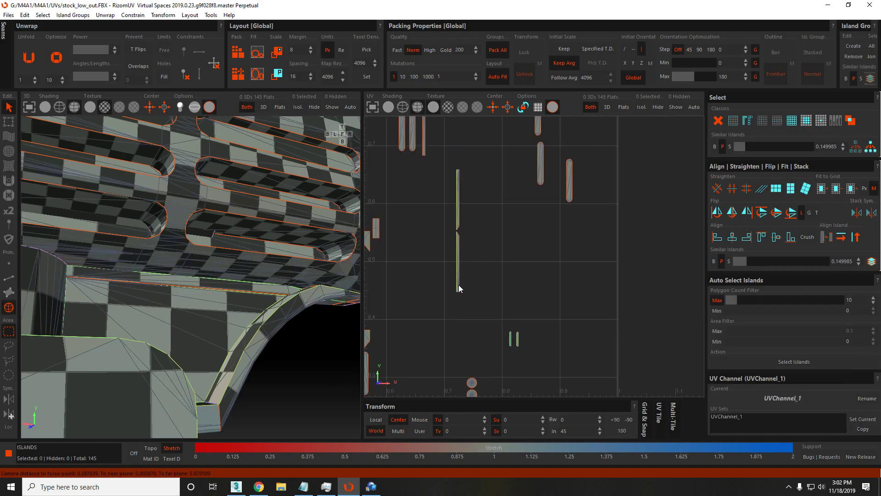
click(453, 252)
scroll(454, 252, up, 3)
scroll(488, 311, down, 5)
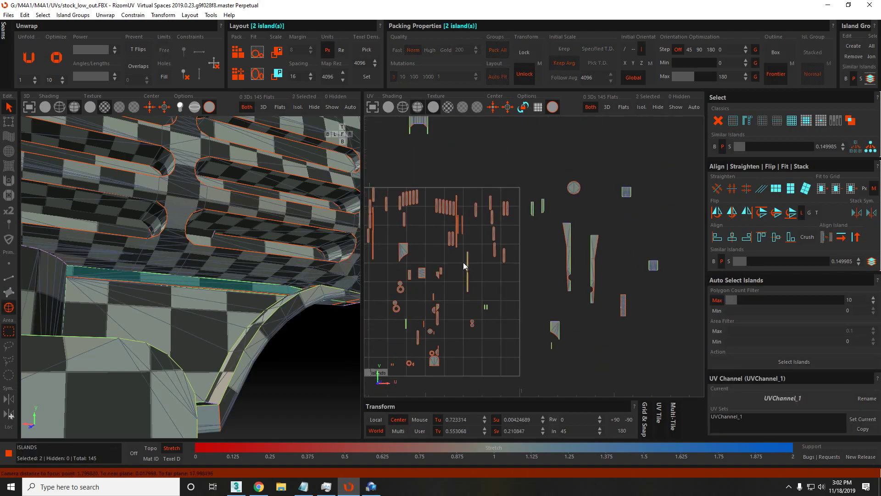
drag(463, 263, 557, 325)
Constrain the long edge and slanted ends of the thin strip near U 0.54, V 0.23 and optimize the strip.
scroll(553, 274, up, 5)
scroll(505, 260, up, 4)
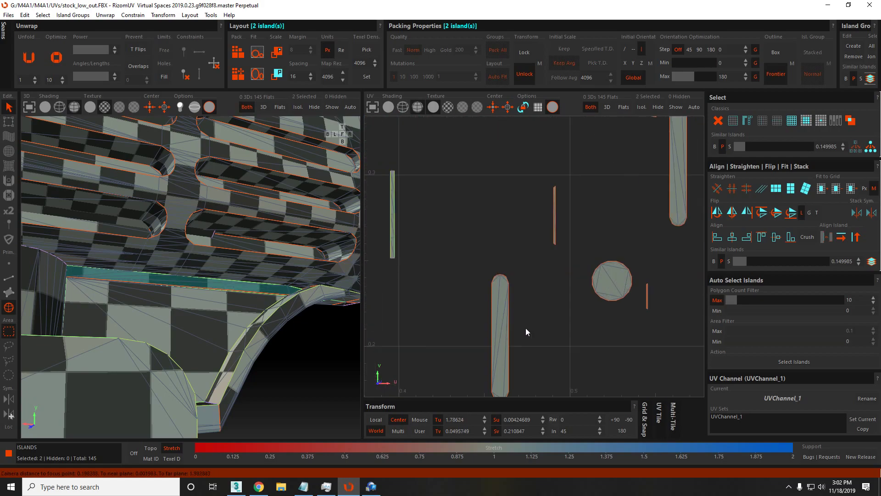
scroll(626, 315, up, 5)
scroll(527, 210, up, 3)
key(F2)
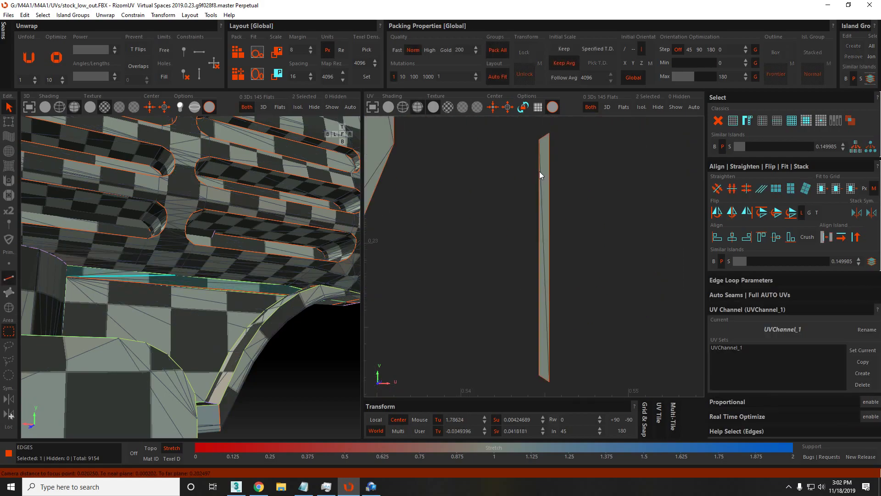
click(547, 135)
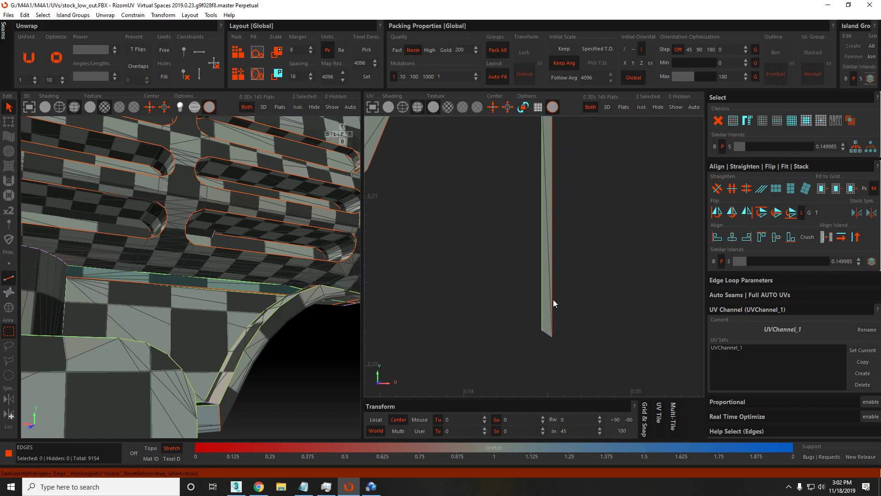
key(F4)
click(546, 276)
Align the two points at the thin strip's lower end horizontally.
scroll(547, 270, down, 3)
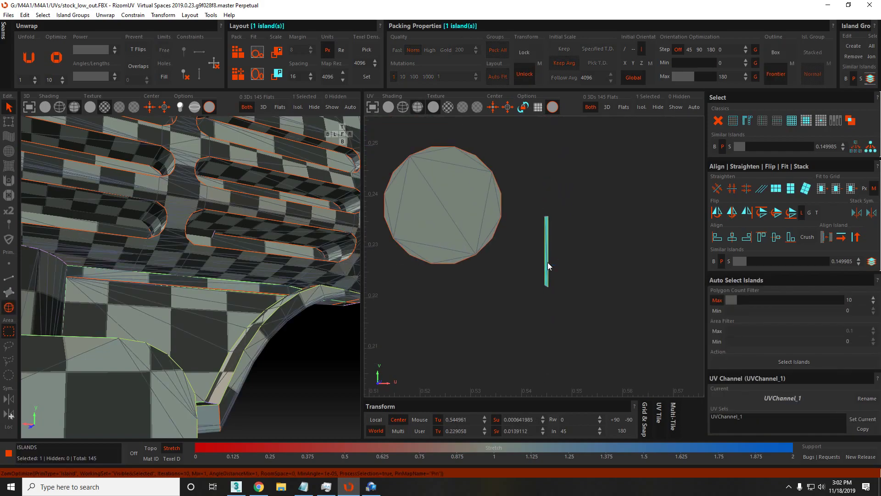
scroll(547, 262, down, 2)
scroll(548, 289, up, 3)
scroll(548, 288, up, 3)
key(ctrl+o)
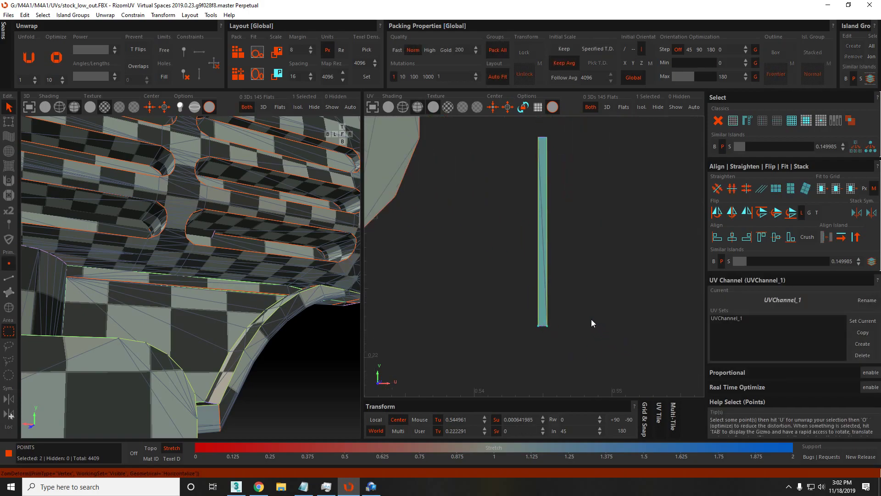
Move the straightened thin strip outside the tile to about U 1.40, V 0.20.
scroll(541, 258, down, 5)
scroll(541, 255, down, 5)
drag(541, 253, 638, 275)
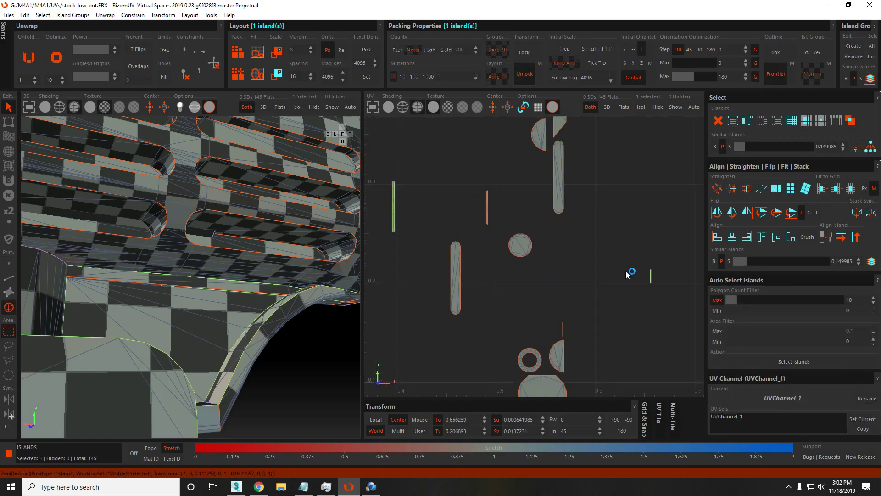
scroll(588, 267, down, 4)
Align the circular island near U 0.52, V 0.24 to its middle edge so that edge runs vertically.
scroll(566, 266, up, 8)
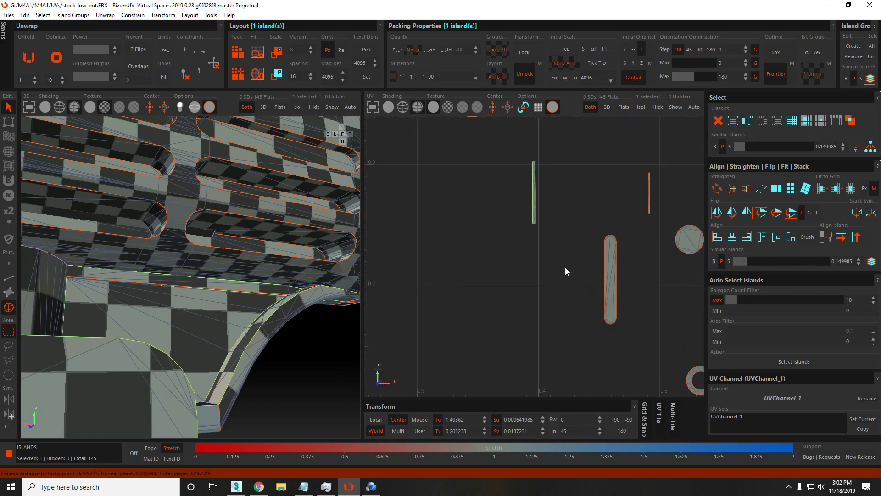
scroll(523, 297, down, 2)
key(F2)
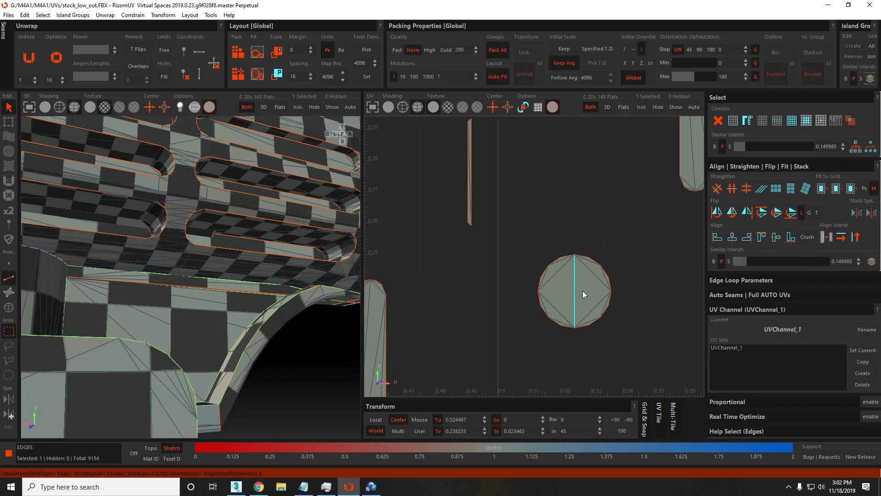
key(F4)
click(578, 294)
scroll(577, 289, down, 5)
scroll(578, 290, down, 8)
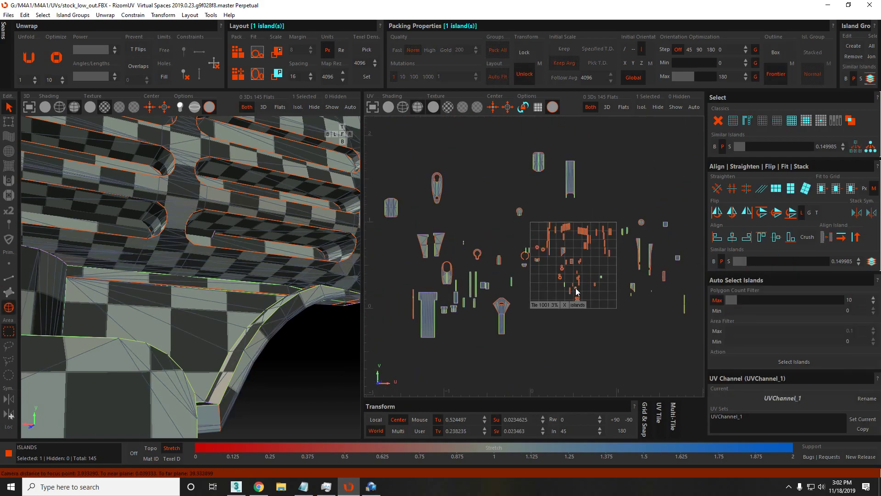
Select the ring island near U 0.53, V 0.12 and locate it on the model.
scroll(575, 305, up, 10)
click(589, 335)
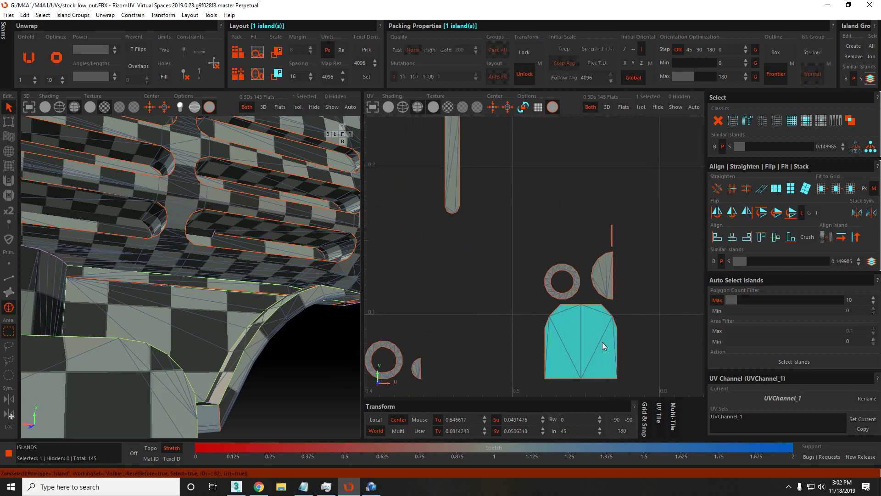
middle_drag(604, 346, 556, 242)
right_drag(556, 241, 616, 244)
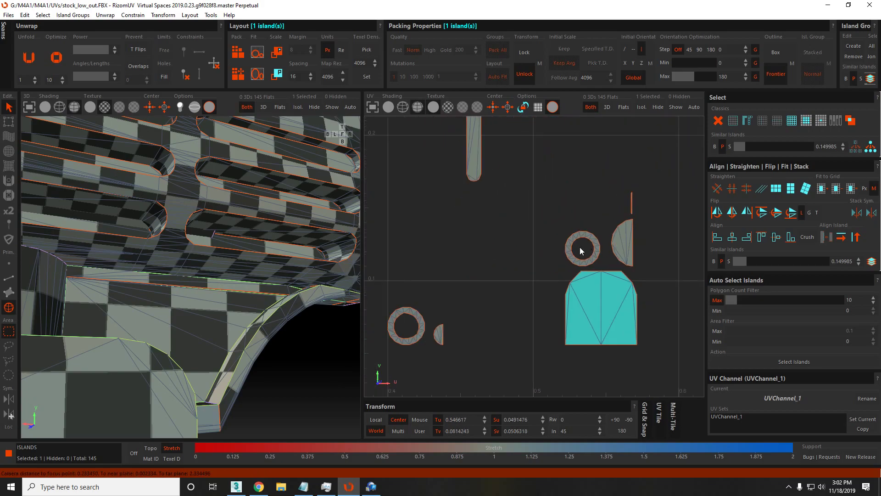
scroll(580, 247, up, 4)
click(594, 285)
key(f)
drag(144, 237, 263, 246)
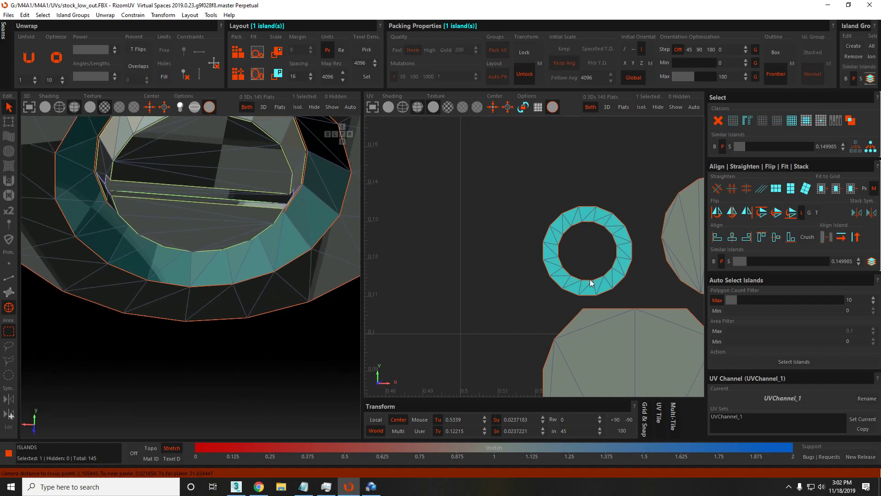
Cut the ring island across one edge between two segments and unfold it into an open arc.
right_drag(590, 279, 627, 263)
scroll(563, 271, up, 1)
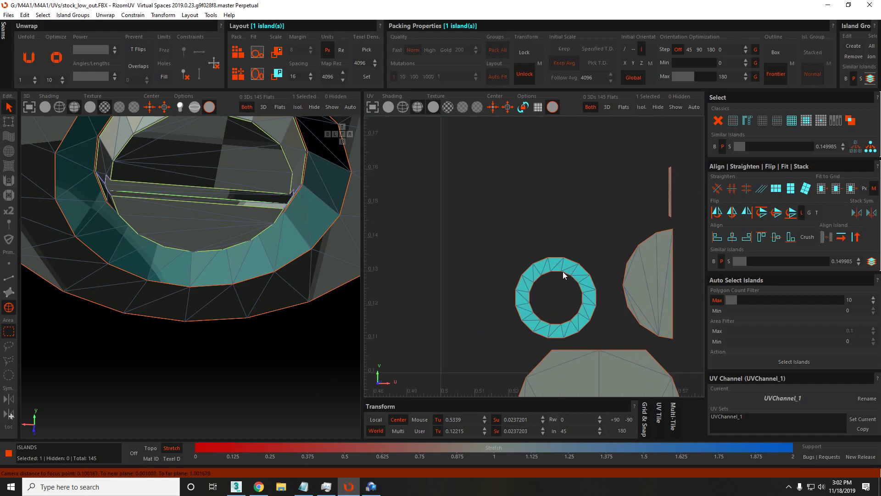
drag(172, 213, 205, 293)
key(F2)
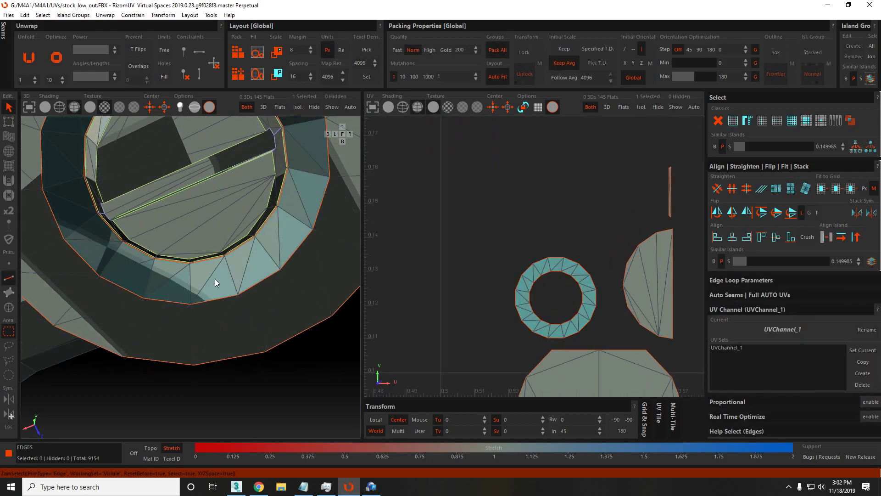
click(232, 279)
key(c)
key(F4)
key(u)
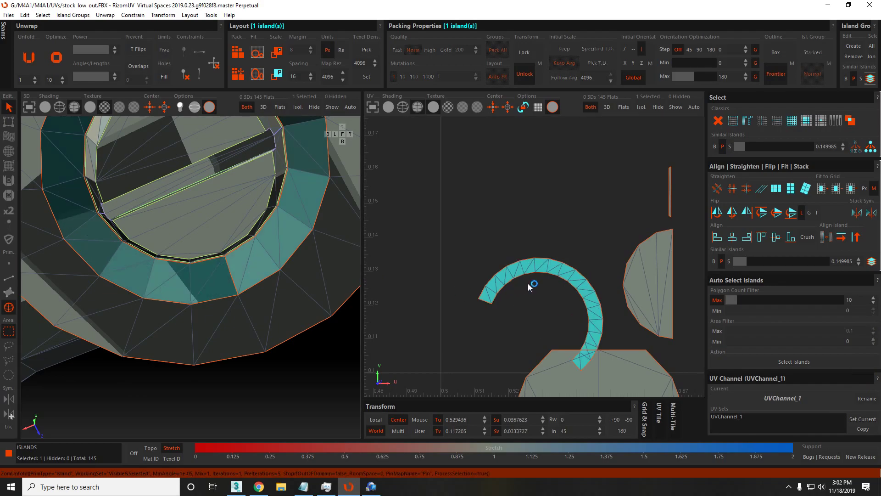
Constrain the arc island's inner and outer edge chains vertically and its two end edges horizontally.
key(F2)
click(494, 300)
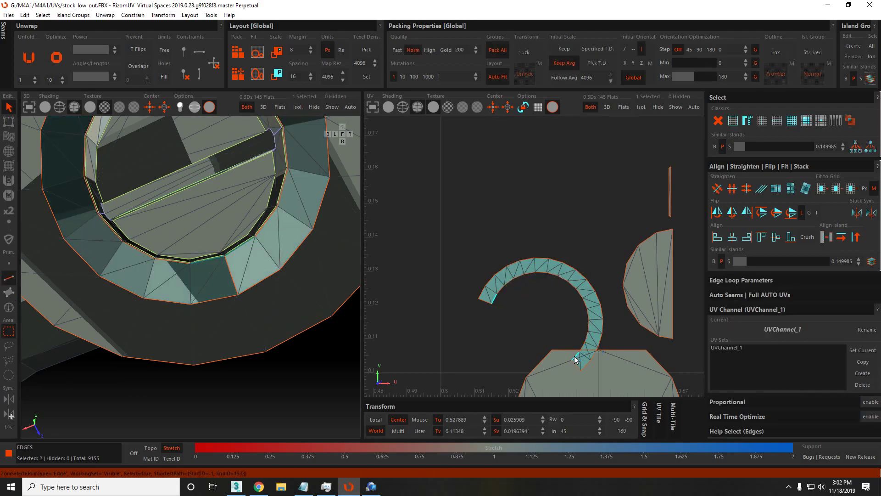
shift+click(497, 301)
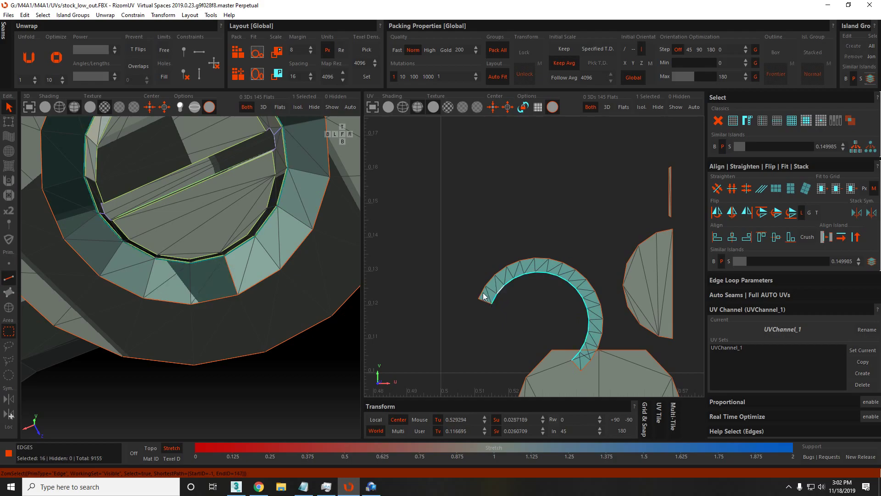
click(574, 365)
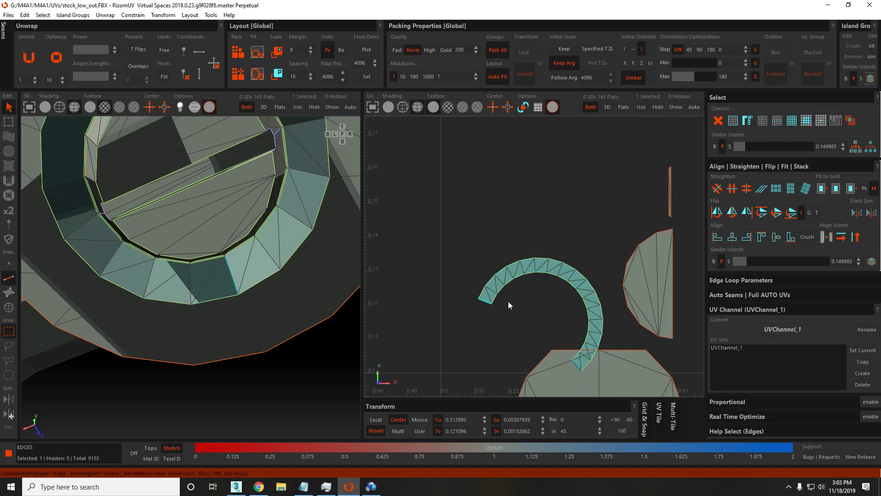
Optimize the arc island into a straight strip and move it to about U 0.49, V 0.12.
click(516, 269)
scroll(510, 257, down, 4)
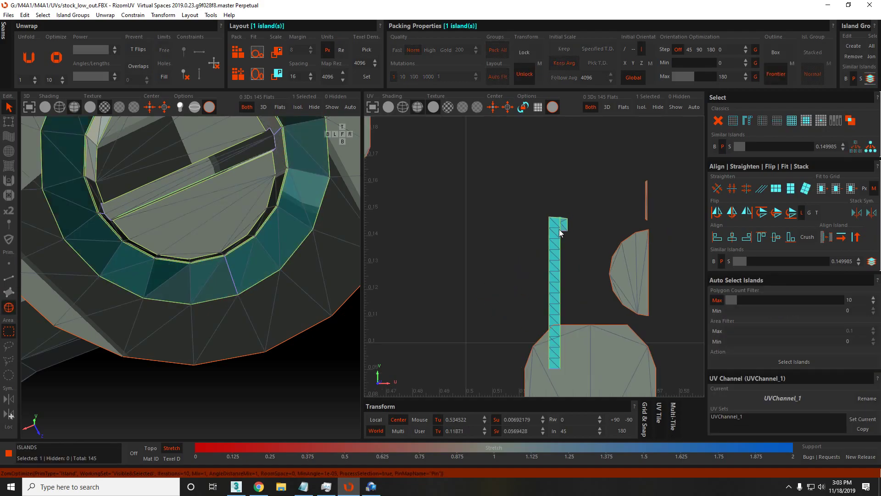
key(f)
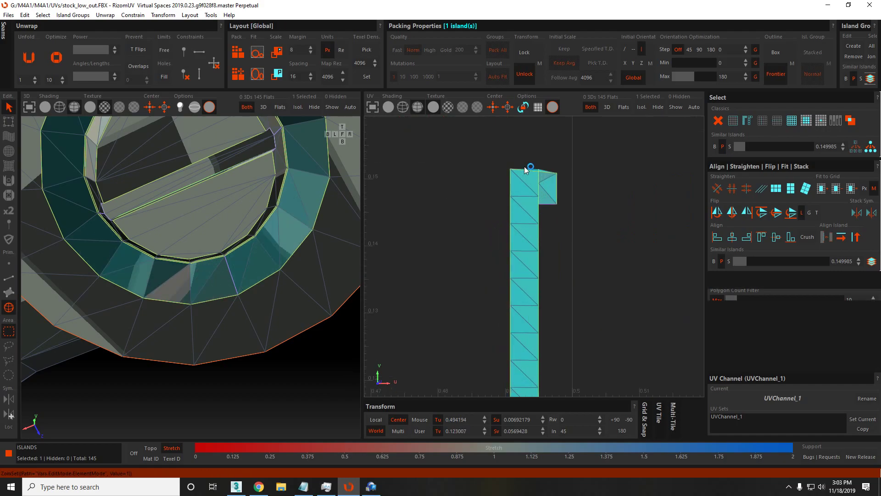
Cut the protruding end segments off the strip and move them to about U 0.48, V 0.15.
click(551, 188)
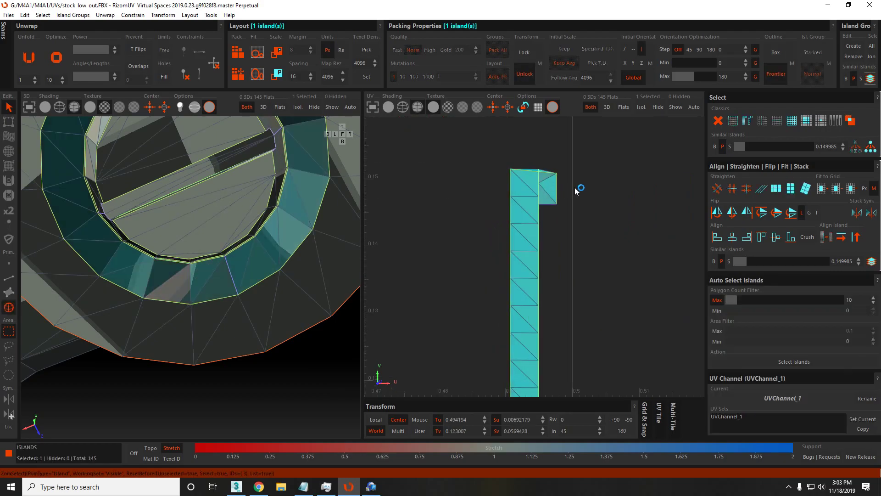
key(F2)
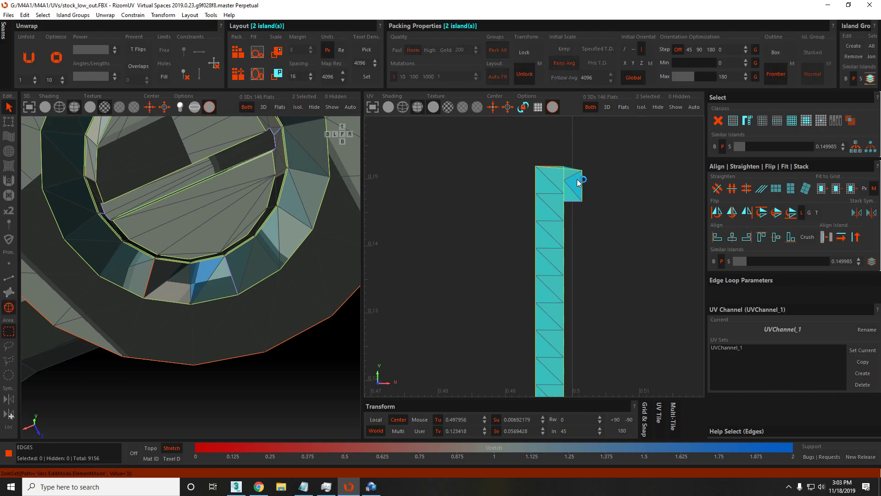
key(F4)
drag(579, 182, 446, 175)
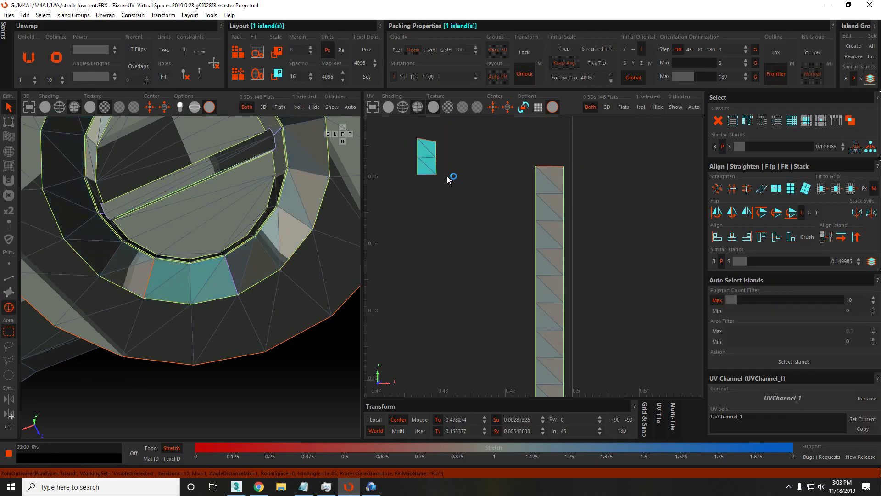
Weld the detached end segments back onto the strip's upper end.
scroll(475, 169, down, 3)
key(F2)
key(w)
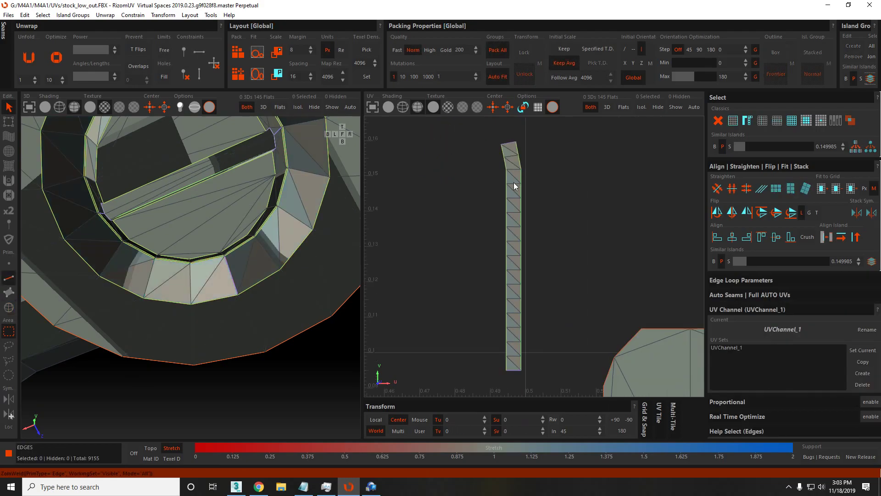
Optimize the welded ring strip and move it away from the unprocessed islands.
key(F4)
click(514, 188)
scroll(510, 193, down, 6)
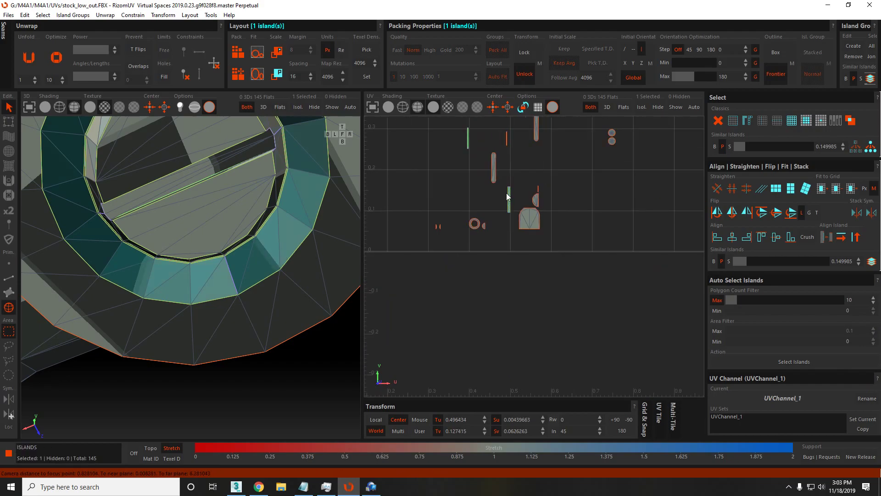
drag(507, 196, 596, 258)
Isolate the ring island near U 0.41, V 0.07, cut it across one edge, and unfold it into a strip.
scroll(505, 229, up, 8)
middle_drag(472, 228, 543, 248)
click(541, 247)
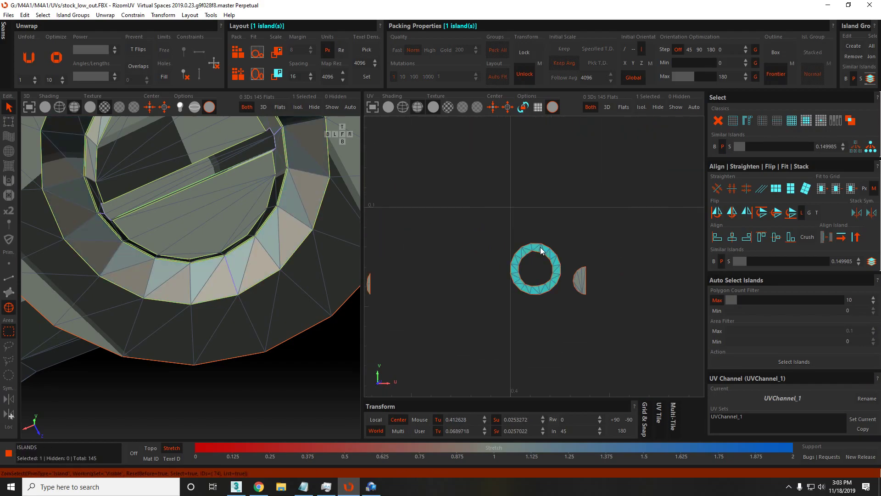
key(f)
scroll(136, 258, up, 6)
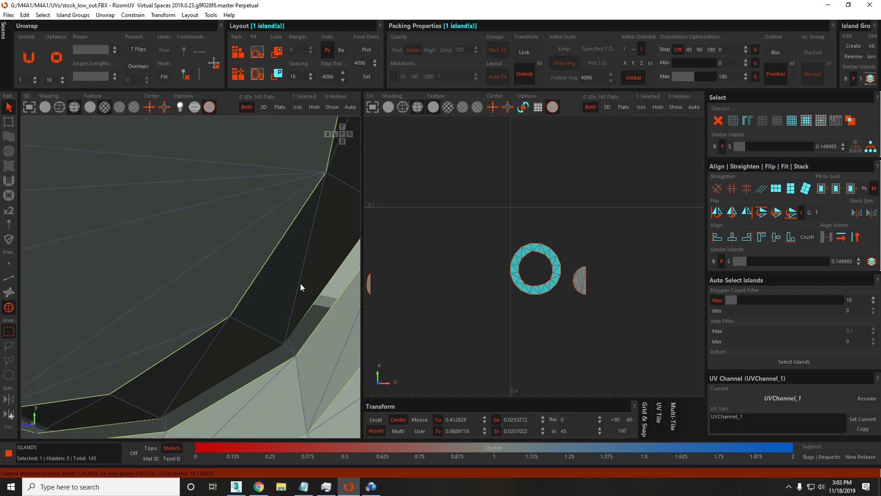
key(i)
middle_drag(202, 232, 177, 293)
key(F2)
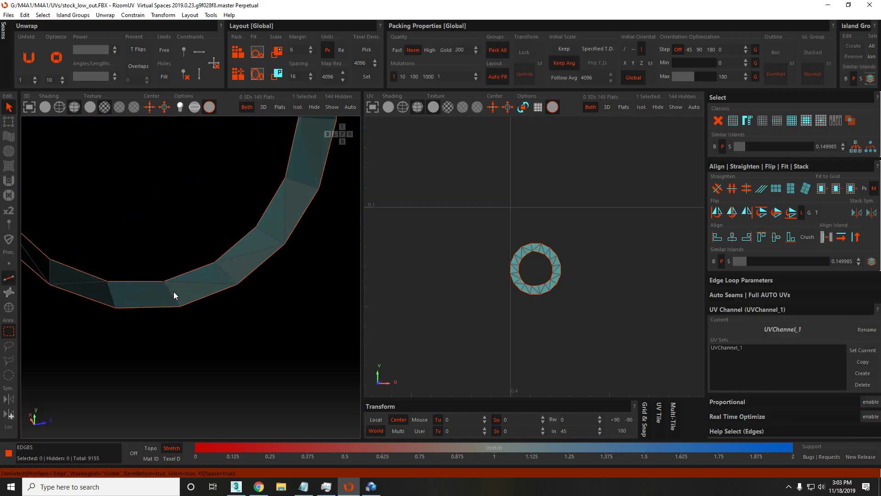
key(c)
key(F4)
key(u)
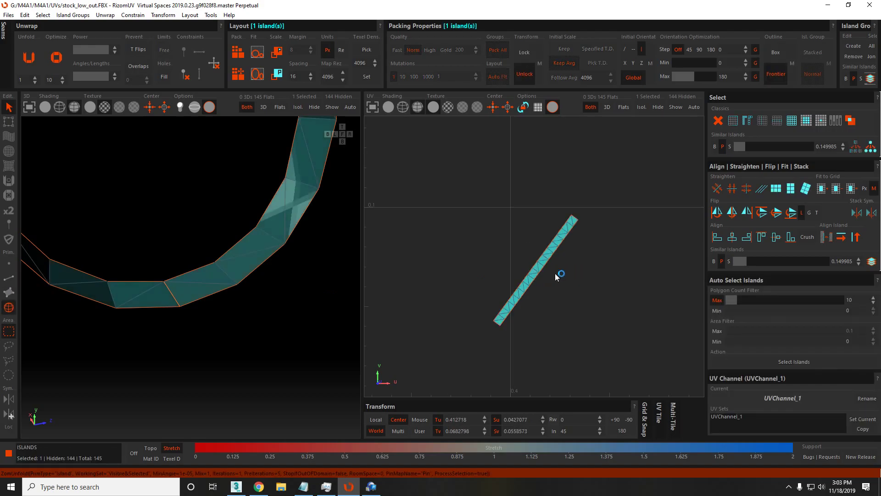
Orient the unfolded ring strip vertically and constrain its long border edges to vertical.
key(F2)
click(546, 251)
key(shift+v)
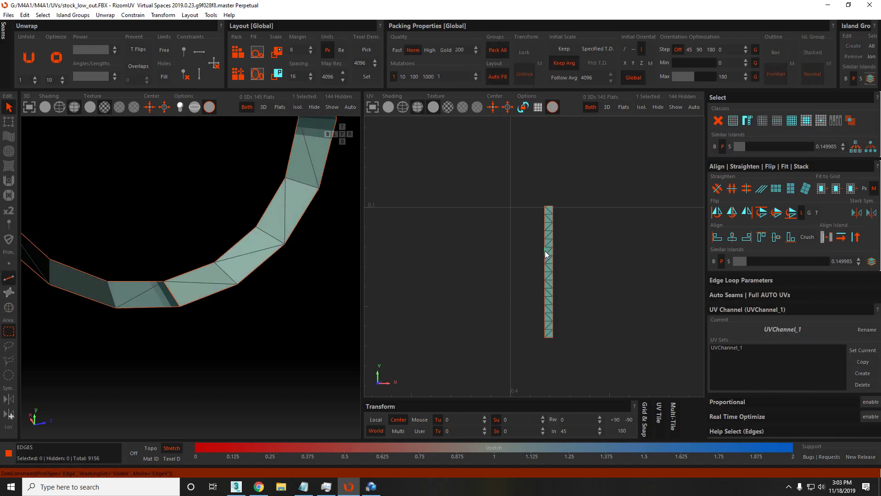
scroll(551, 340, up, 5)
scroll(560, 303, down, 4)
middle_drag(544, 251, 533, 272)
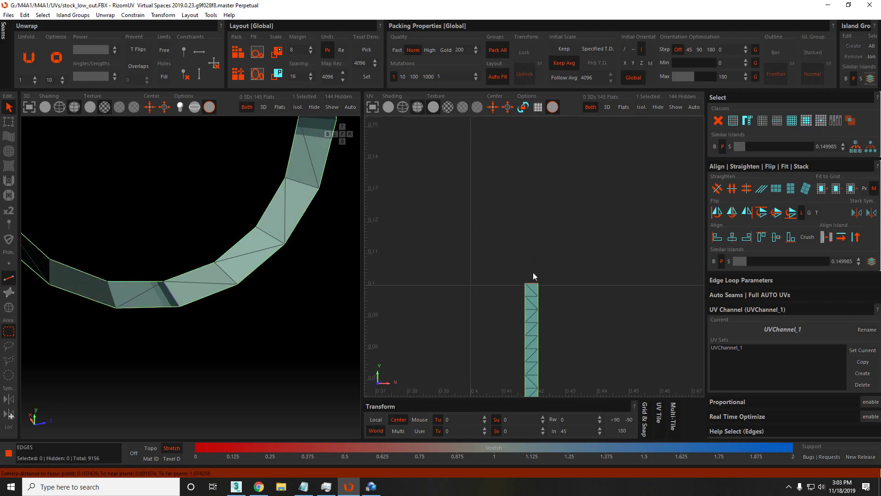
Move the straightened ring strip just below the tile and unhide all the other islands.
key(F4)
click(535, 311)
scroll(534, 312, down, 12)
click(537, 299)
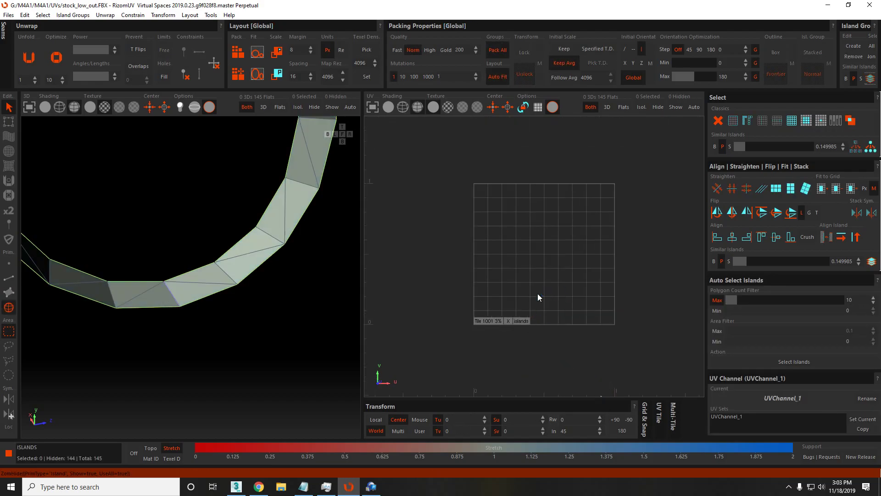
key(shift+h)
scroll(551, 294, up, 5)
scroll(583, 284, down, 4)
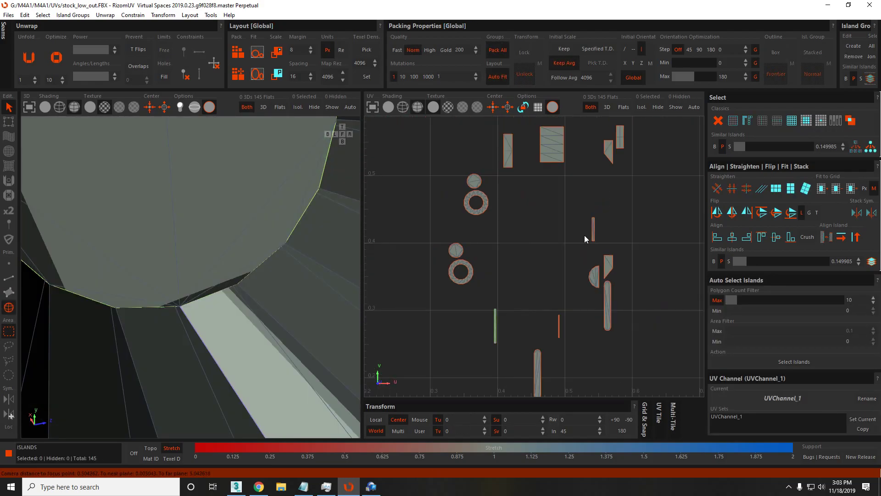
Constrain the short end edges horizontally and the long side edges vertically on the narrow island near U 0.54, V 0.42.
scroll(593, 230, up, 8)
key(F2)
click(587, 140)
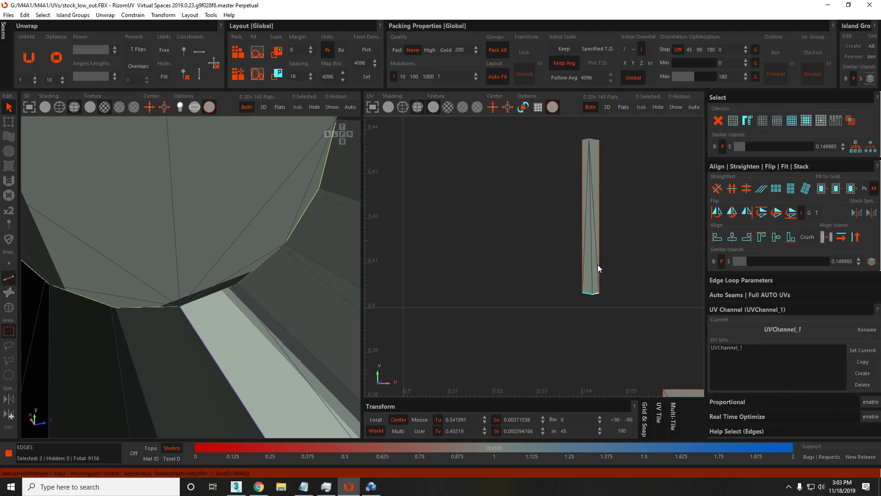
key(v)
click(599, 236)
key(v)
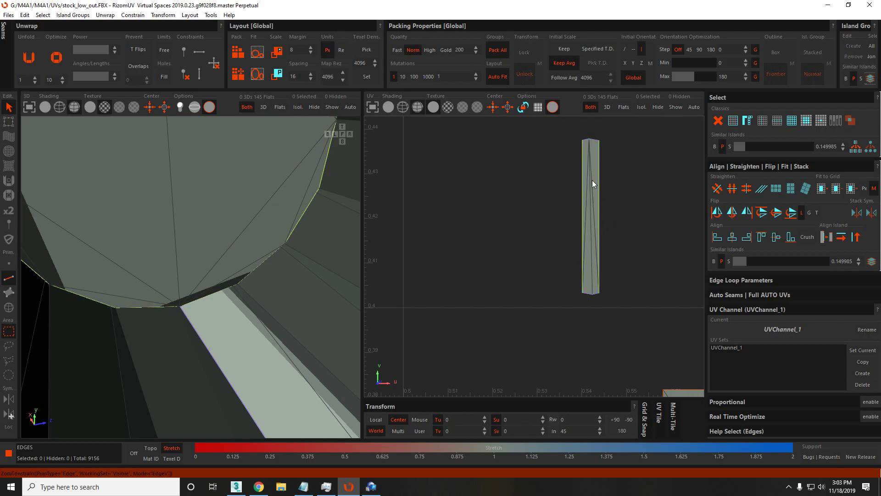
Optimize the constrained narrow island into a straight rectangular strip.
key(F4)
click(589, 212)
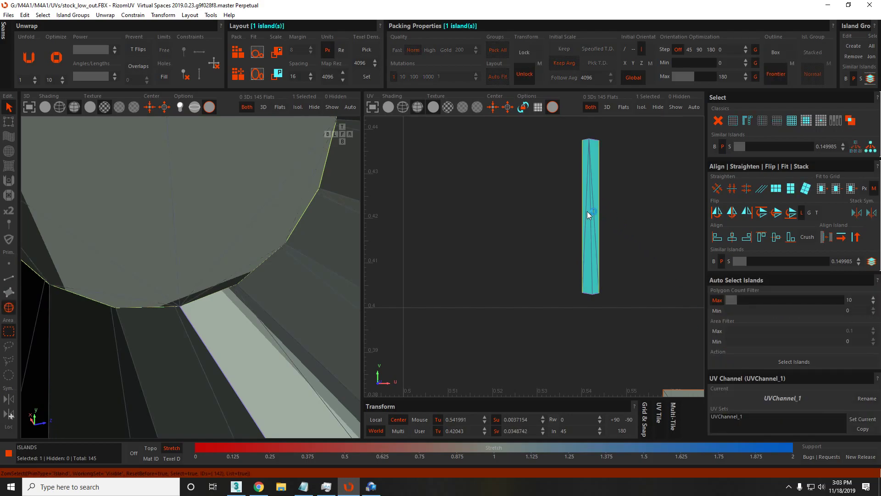
scroll(588, 212, up, 3)
scroll(587, 211, down, 2)
key(F1)
click(660, 326)
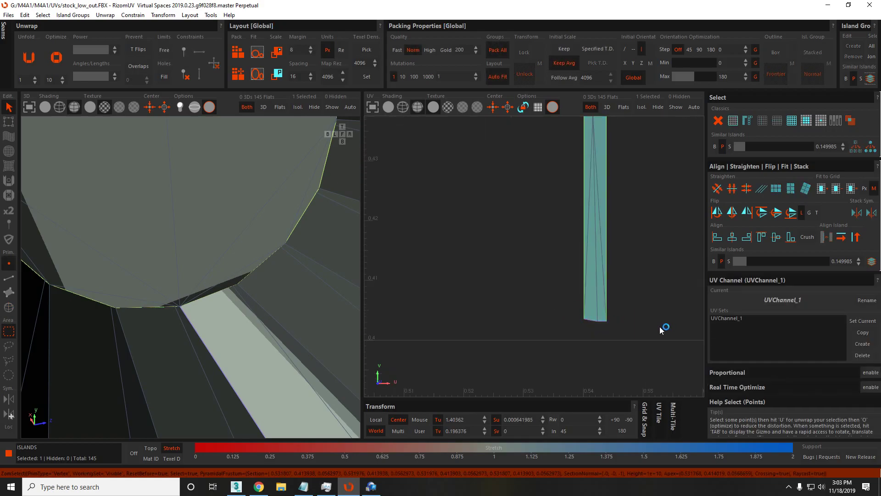
key(F4)
click(588, 246)
middle_drag(588, 247, 588, 287)
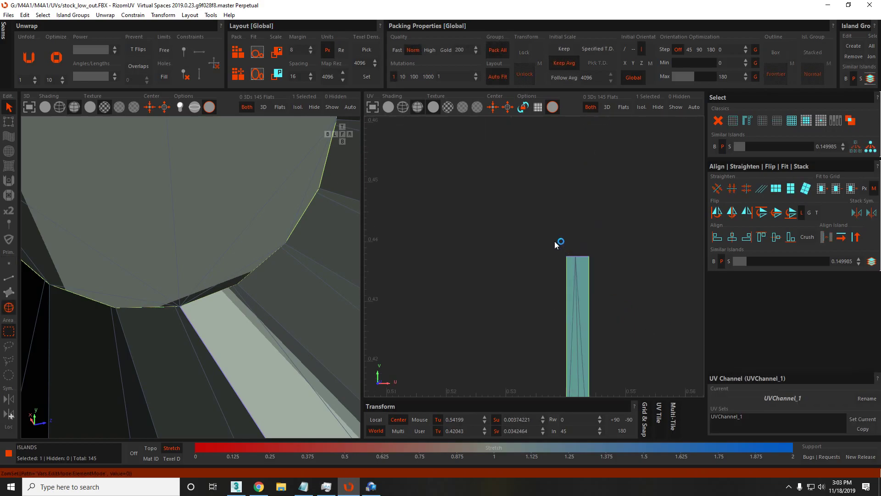
Move the straightened narrow strip away from the unprocessed islands to below the tile.
key(F4)
click(574, 303)
scroll(574, 304, down, 10)
drag(575, 303, 609, 388)
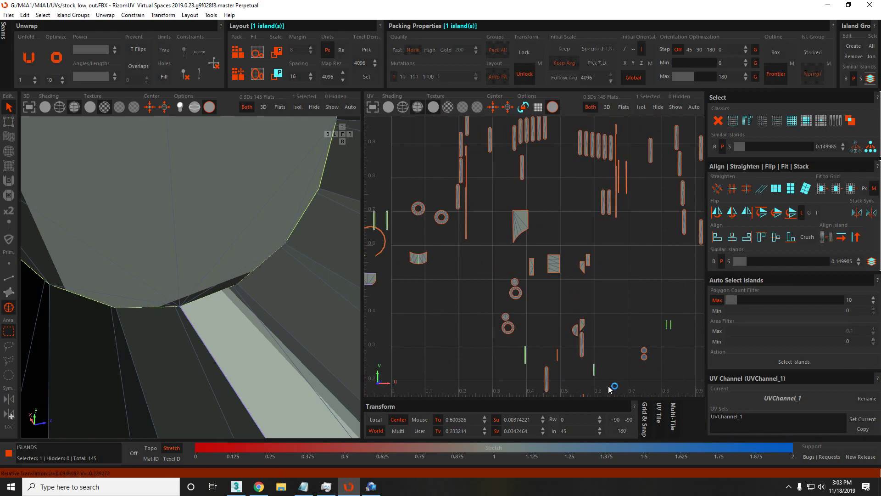
Move the row of six capsule islands in the tile's upper left half to just above the tile.
scroll(609, 389, down, 3)
scroll(605, 328, up, 2)
scroll(634, 362, down, 3)
scroll(591, 271, up, 5)
scroll(572, 211, down, 3)
drag(549, 211, 501, 77)
scroll(573, 209, up, 4)
scroll(535, 259, down, 2)
Select the four scattered capsule islands in the tile's upper left area and move them above the tile.
drag(461, 246, 462, 247)
shift+drag(444, 337, 443, 337)
scroll(450, 324, down, 4)
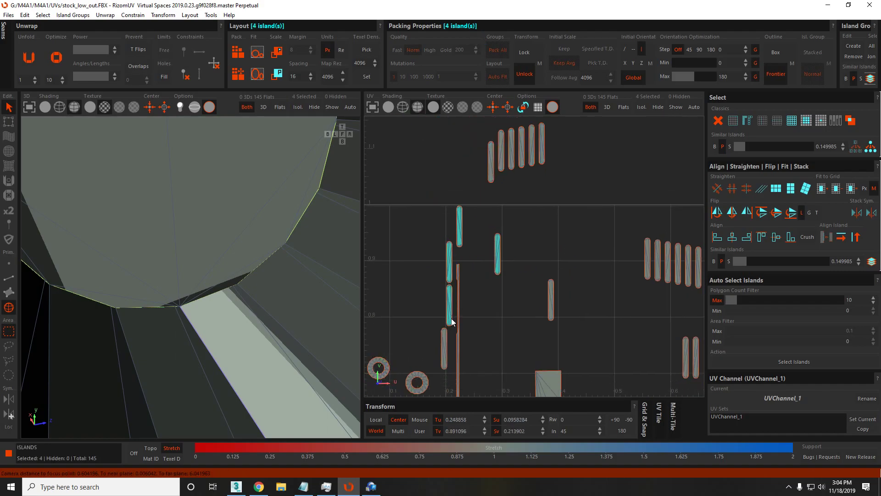
drag(464, 273, 444, 142)
Move the second row of six capsules to about U 0.59, V 1.15 and five scattered capsules to about U 0.74, V 1.31.
middle_drag(622, 225, 546, 251)
drag(534, 207, 588, 264)
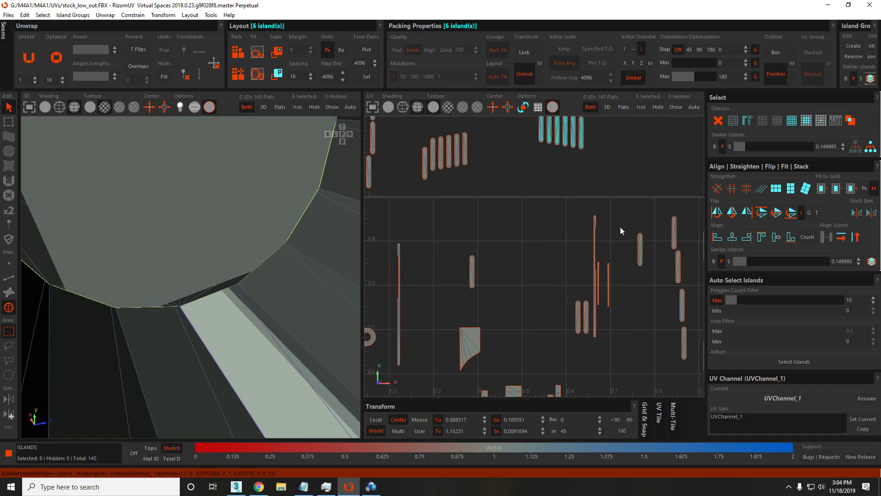
drag(695, 298, 695, 298)
scroll(558, 254, down, 2)
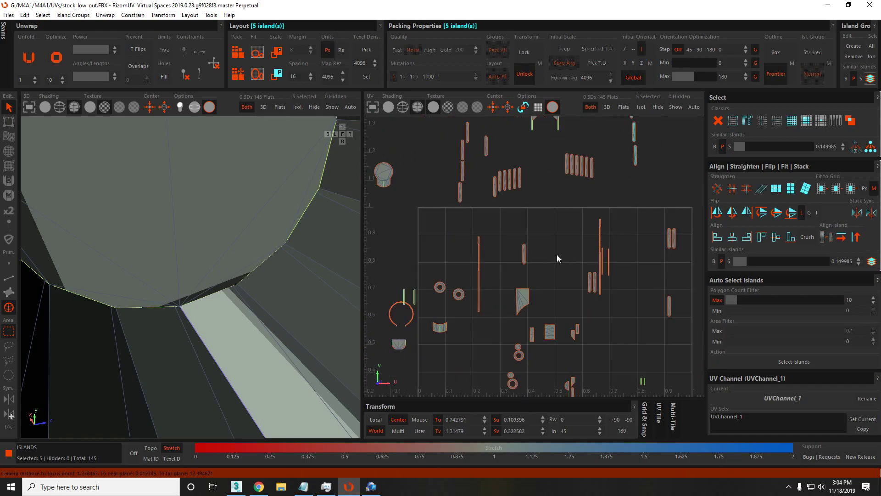
Move the single leftover capsule to about U 0.05, V 1.28 and the small arched island out beside the tile.
drag(510, 227, 541, 259)
scroll(540, 259, down, 1)
scroll(445, 231, up, 8)
scroll(442, 238, down, 6)
middle_drag(505, 312, 444, 222)
scroll(432, 222, down, 1)
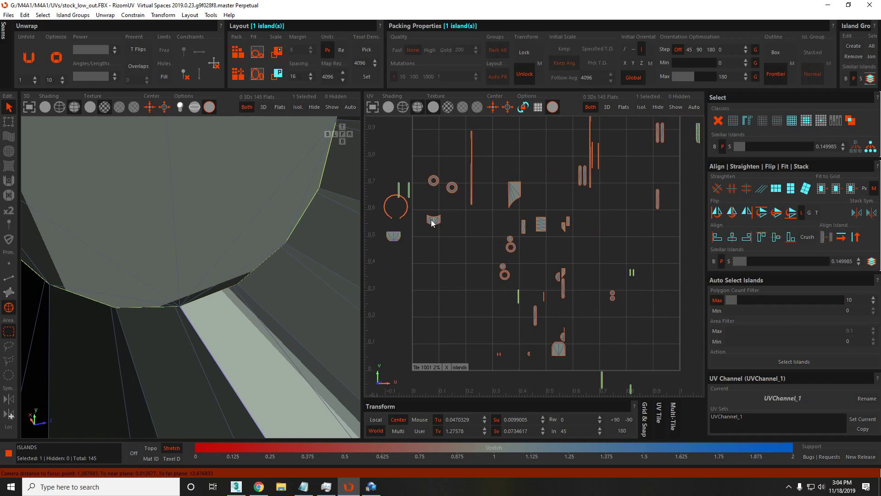
scroll(560, 363, up, 2)
Move the dome-shaped island below the tile to about U 0.12, V -0.22.
click(564, 360)
scroll(564, 360, up, 10)
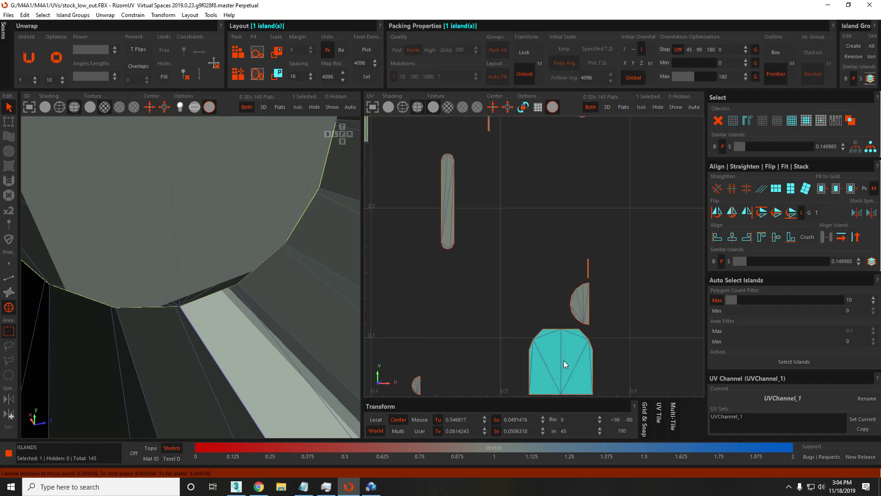
scroll(567, 356, down, 10)
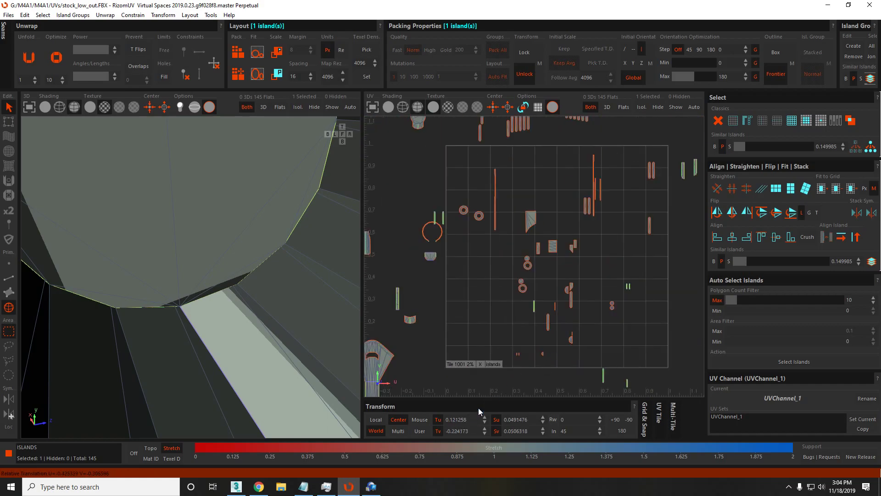
Move the half-disc island near U 0.56, V 0.13 below the tile to about U 0.35, V -0.18.
scroll(618, 345, up, 10)
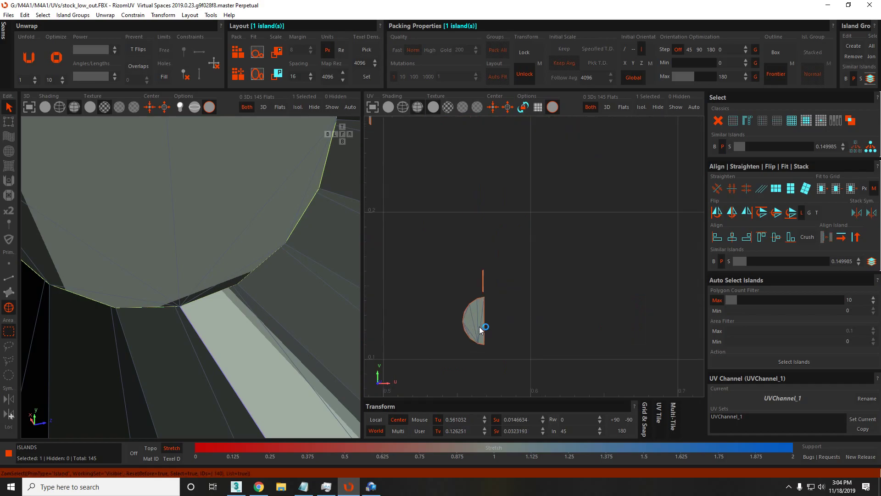
click(479, 329)
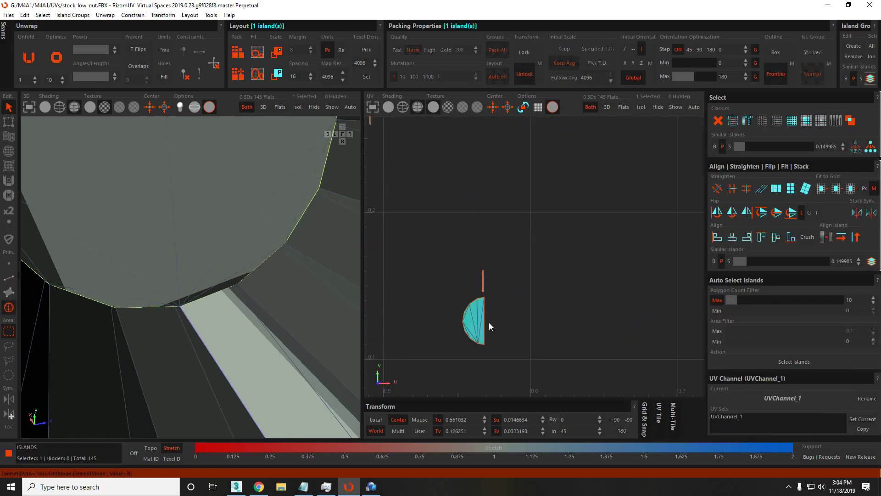
scroll(483, 322, down, 10)
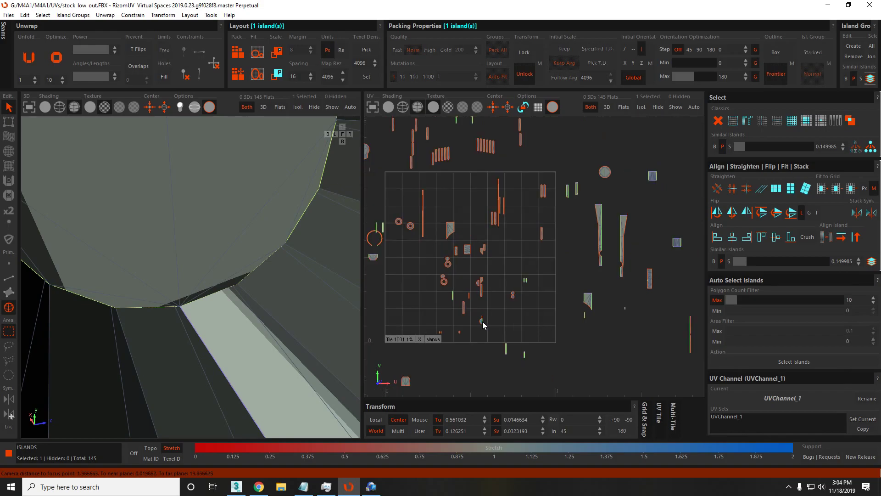
scroll(468, 332, up, 5)
shift+click(467, 309)
scroll(470, 305, down, 5)
scroll(487, 294, up, 5)
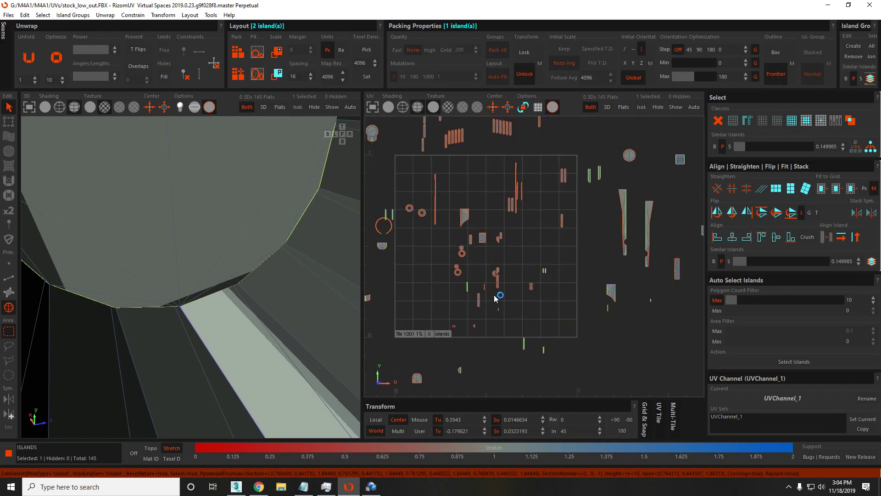
Move three more islands below the tile to about U 0.51, V -0.39 and a capsule pair to about U 0.88, V 1.08.
shift+click(503, 282)
scroll(504, 283, down, 5)
scroll(532, 214, up, 5)
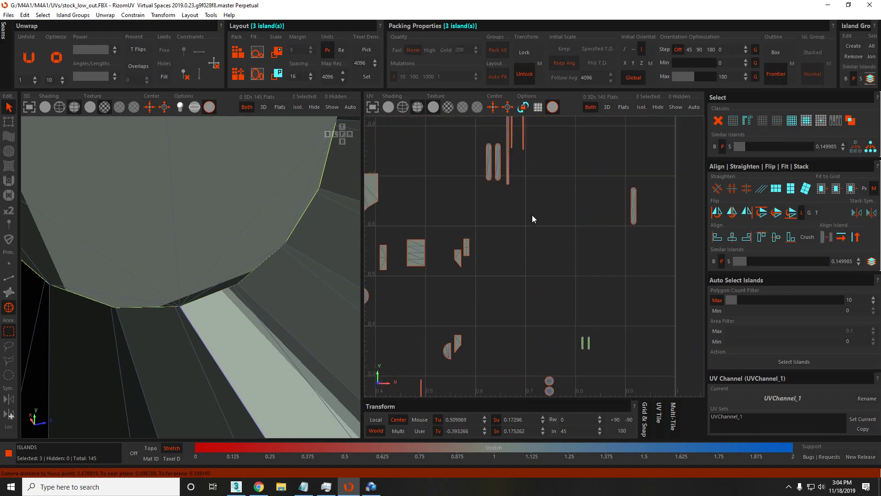
click(500, 298)
scroll(505, 281, down, 3)
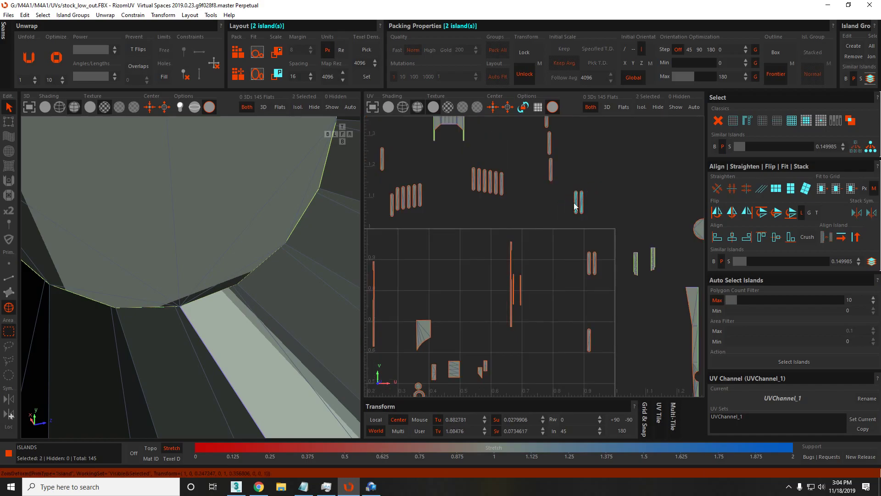
Constrain edges of the long notched strip near U 0.66, V 0.82 and undo the last edge constraint.
scroll(468, 287, up, 5)
scroll(449, 298, down, 3)
scroll(452, 216, up, 5)
scroll(451, 215, up, 2)
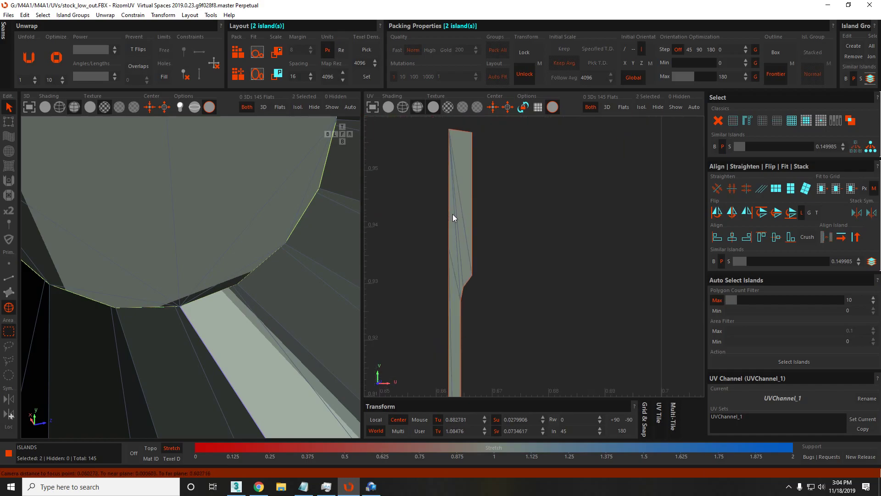
key(F2)
middle_drag(472, 312, 463, 247)
click(475, 299)
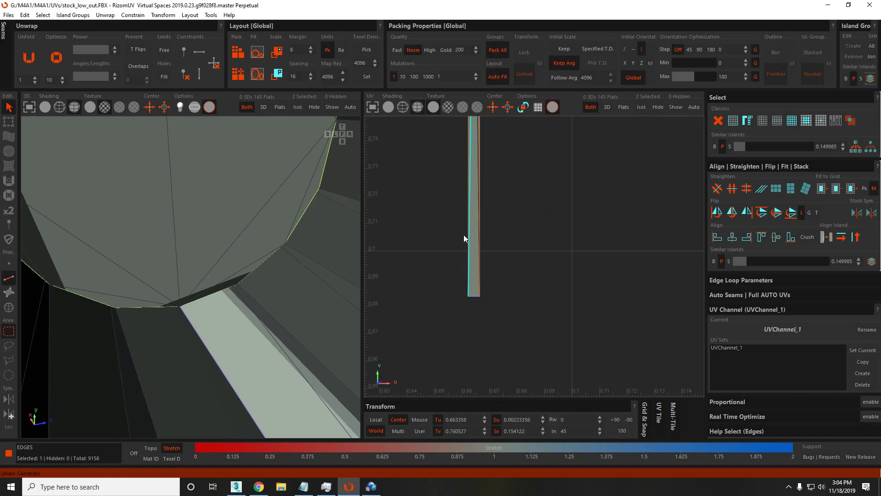
scroll(485, 234, down, 2)
scroll(482, 221, down, 2)
scroll(479, 297, up, 5)
Optimize the long notched strip and constrain its long straight side edge to vertical.
key(F4)
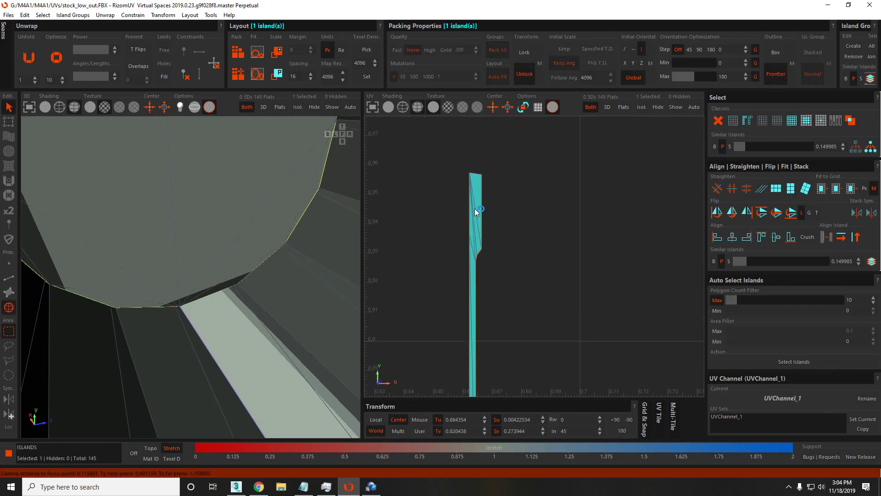
click(475, 209)
scroll(475, 213, up, 3)
key(F4)
key(F2)
scroll(470, 313, down, 3)
middle_drag(471, 313, 461, 231)
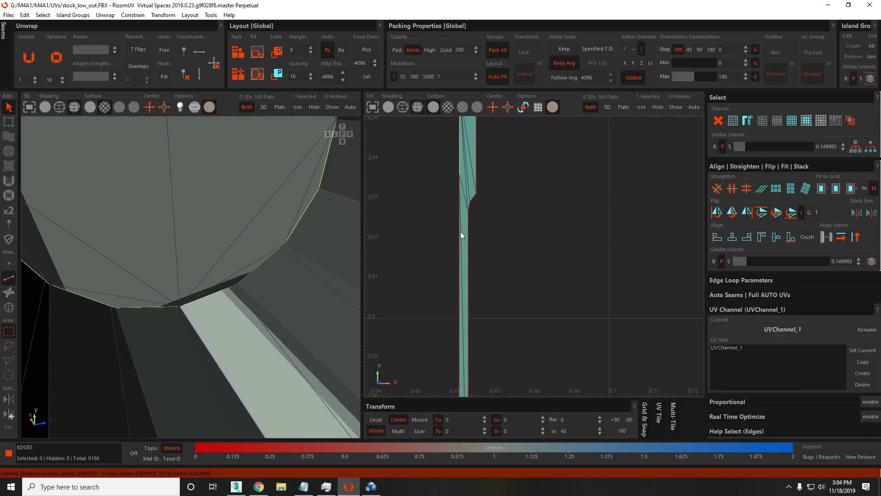
scroll(459, 291, down, 2)
click(459, 329)
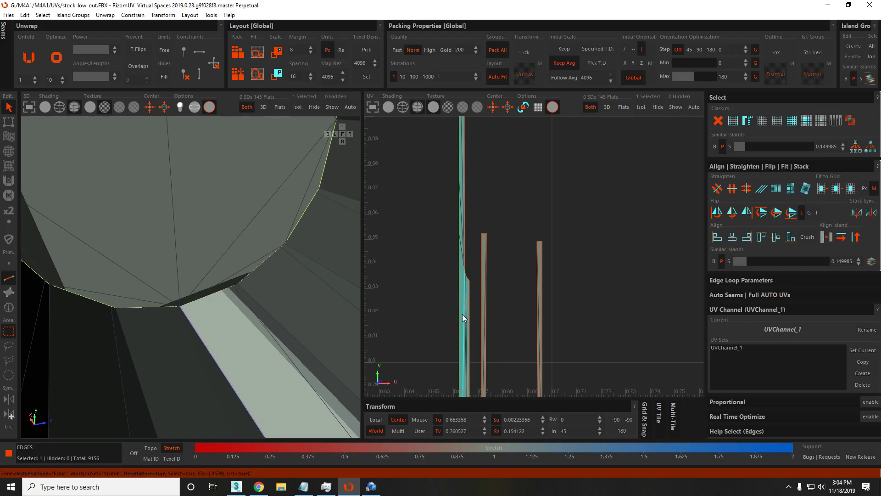
scroll(462, 314, down, 4)
scroll(466, 184, up, 4)
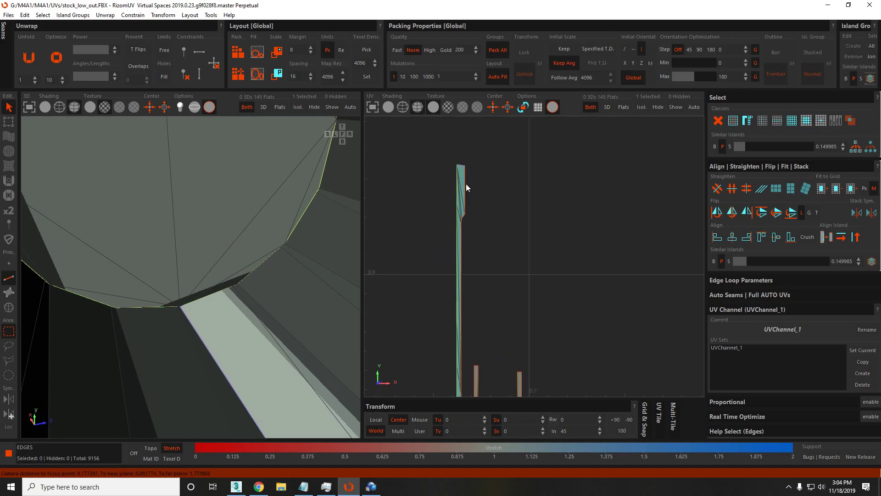
Optimize the notched strip again and move it above the tile to about U 0.78, V 1.23.
key(F4)
click(464, 183)
scroll(464, 188, down, 3)
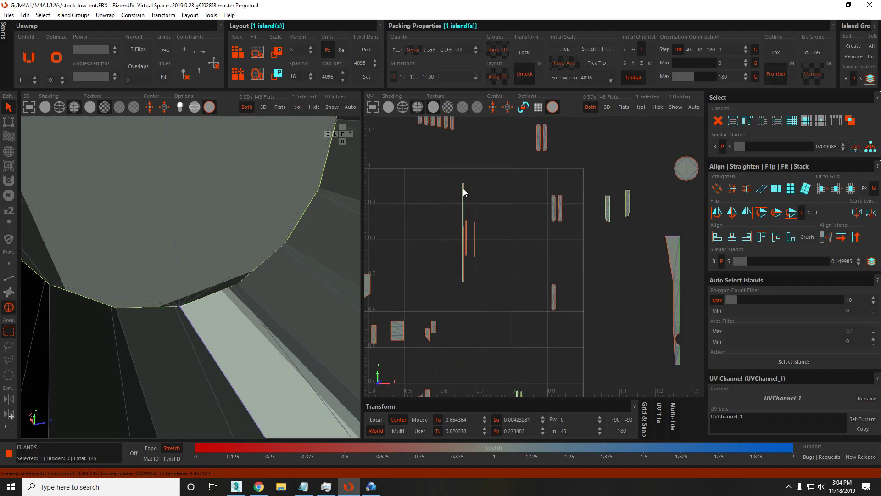
scroll(484, 233, up, 6)
Constrain the long side edge of the thin strip near U 0.69, V 0.80 to vertical and optimize the strip.
middle_drag(428, 286, 463, 189)
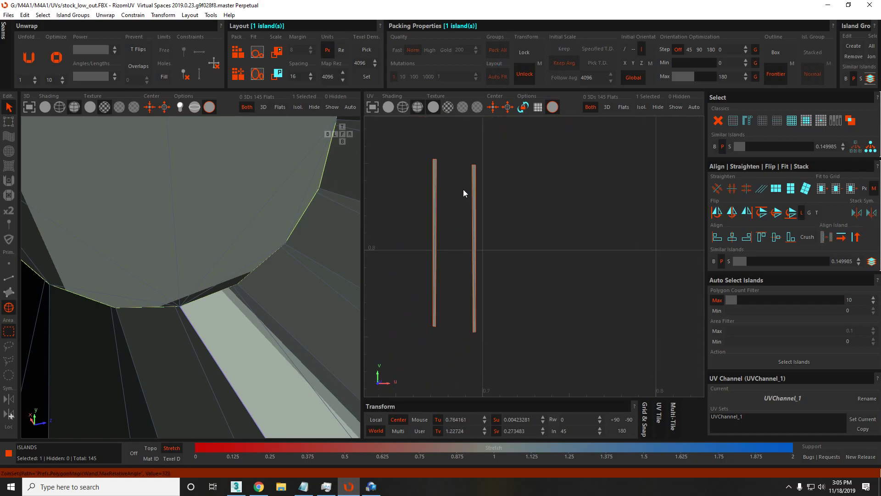
key(F2)
click(475, 186)
shift+click(475, 178)
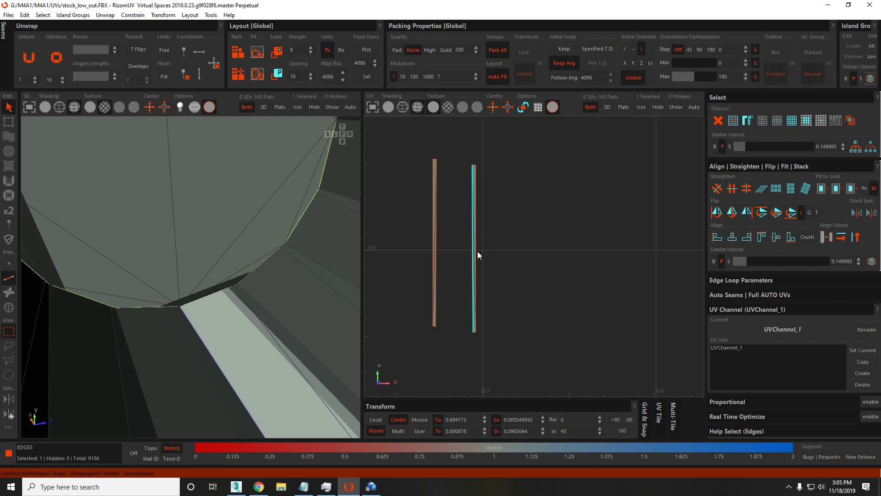
key(v)
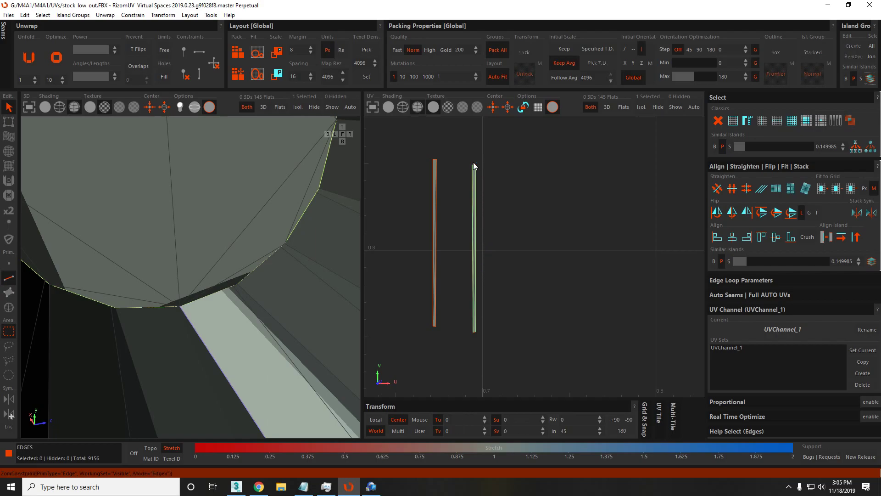
scroll(476, 333, up, 5)
click(473, 318)
key(o)
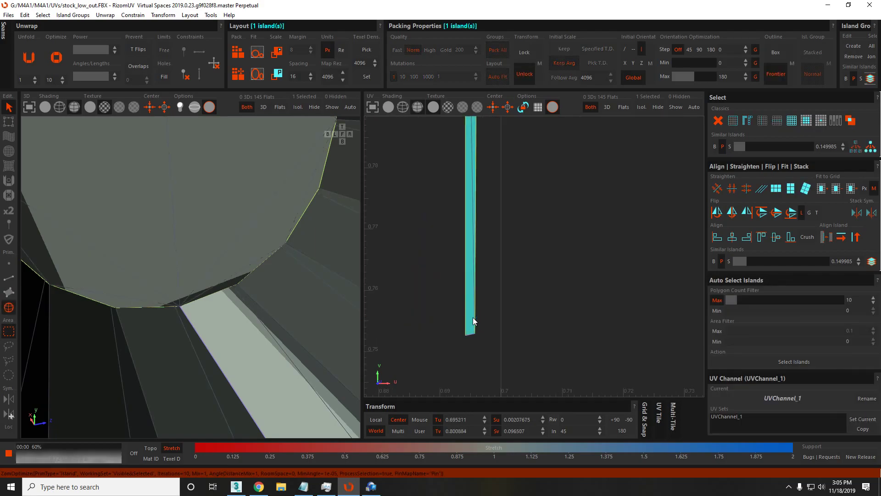
Align the two lower end points of the thin strip near U 0.69 horizontally.
key(F1)
scroll(527, 329, down, 4)
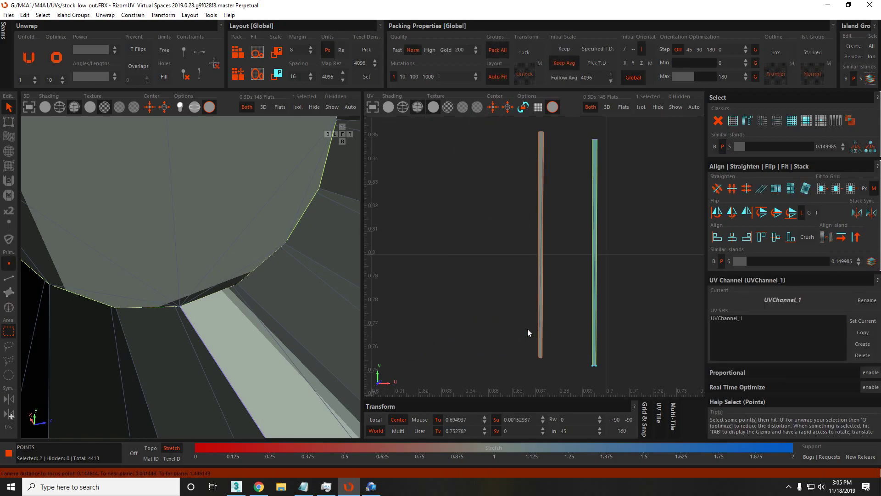
middle_drag(527, 329, 541, 331)
key(F2)
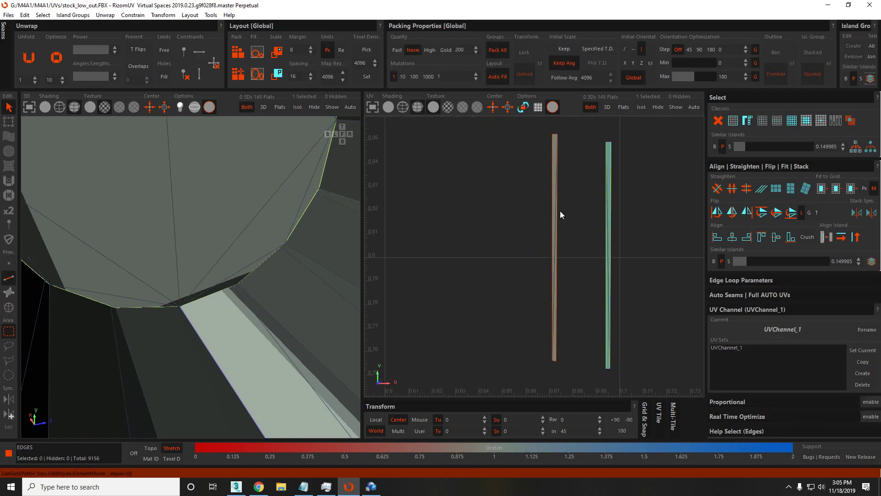
Move both thin strips near U 0.68, V 0.80 out of the tile to about U 1.77, V -1.06.
scroll(555, 210, down, 3)
key(F3)
scroll(608, 254, down, 7)
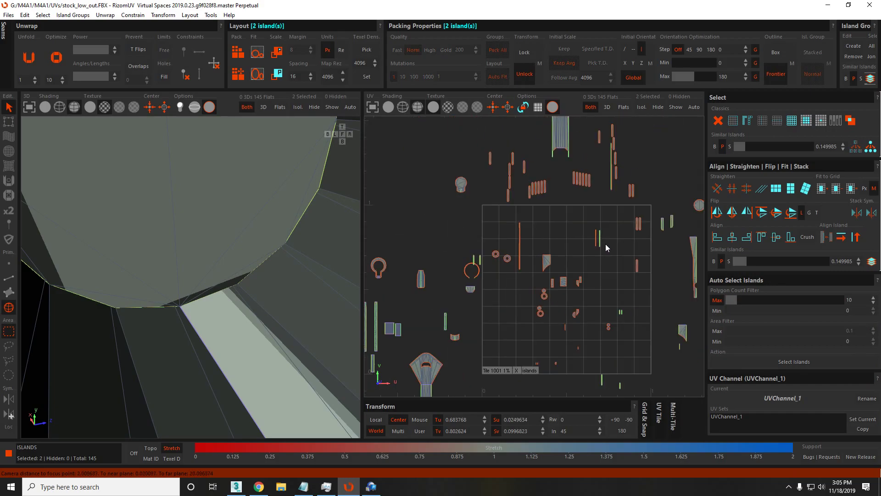
scroll(535, 192, up, 6)
scroll(585, 288, up, 5)
scroll(605, 249, down, 7)
scroll(578, 234, up, 4)
scroll(579, 234, down, 3)
scroll(547, 272, up, 4)
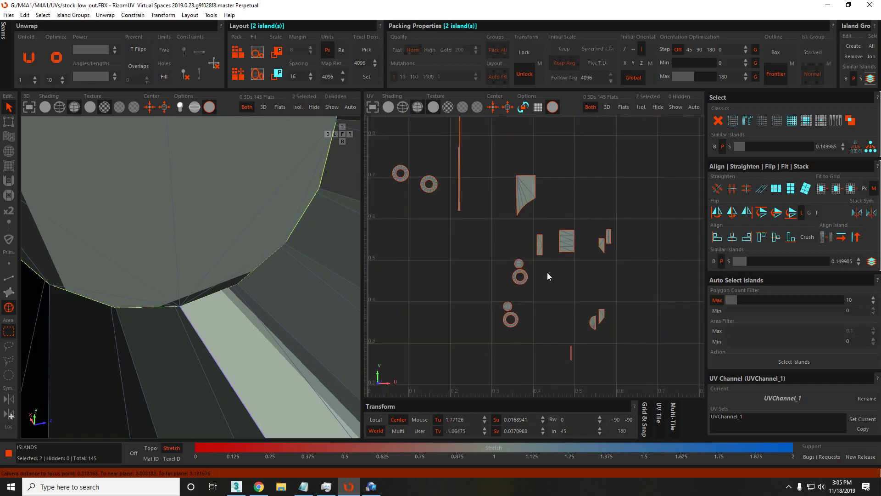
Constrain the middle edge of the small disc near U 0.37, V 0.49 to vertical and straighten the disc.
scroll(517, 307, up, 4)
scroll(538, 288, down, 3)
scroll(576, 357, up, 4)
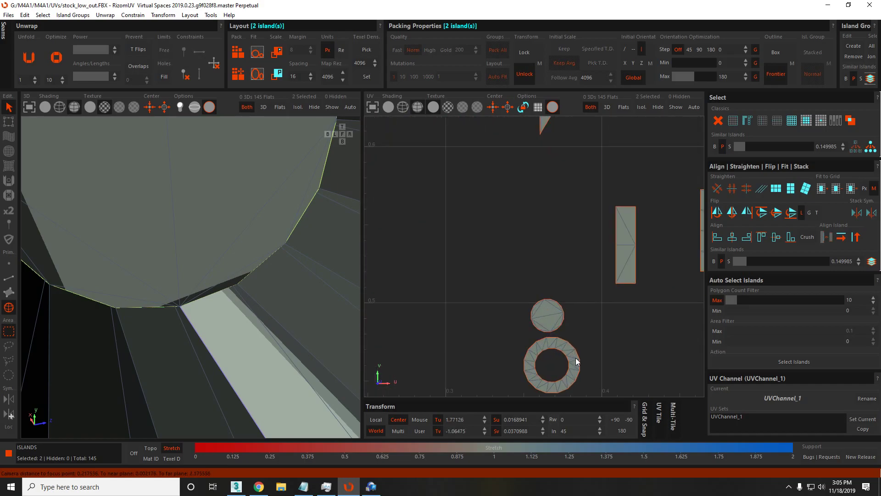
click(568, 350)
scroll(569, 350, down, 5)
scroll(560, 315, up, 5)
click(552, 305)
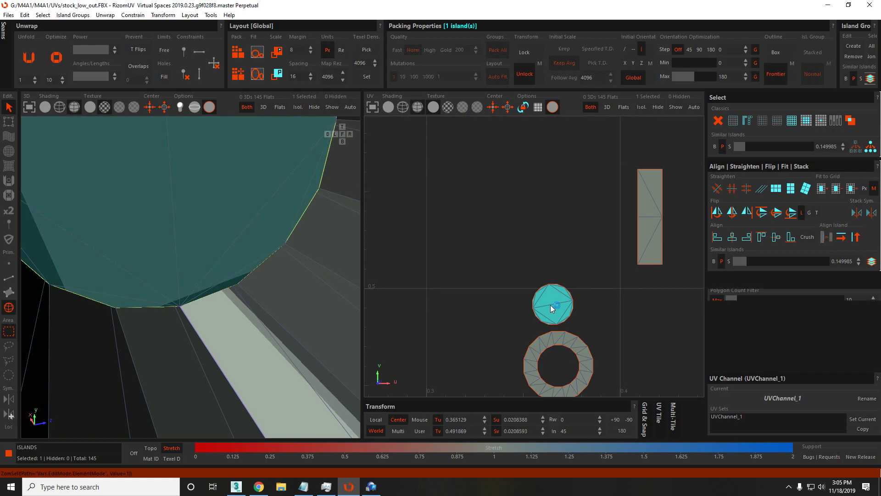
key(2)
click(553, 304)
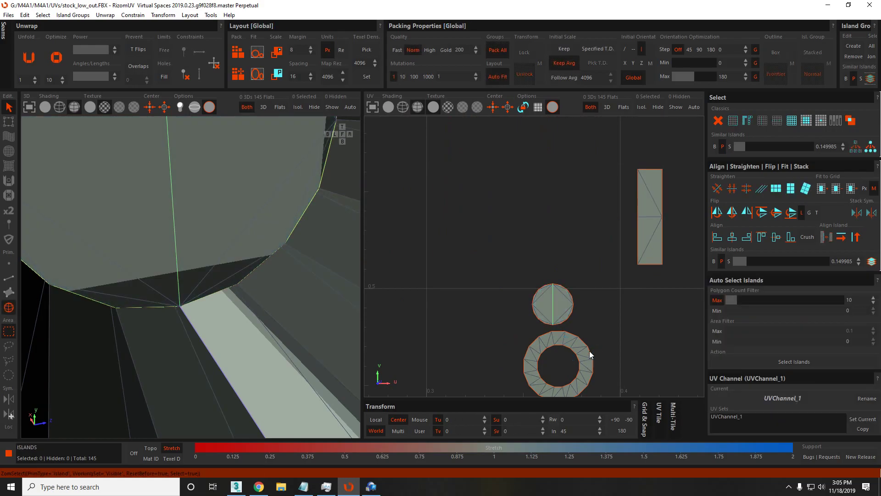
Examine the ring islands near U 0.37, V 0.46 and U 0.35, V 0.36 on the model, undoing each isolation.
click(591, 352)
scroll(560, 360, down, 3)
key(f)
scroll(192, 243, down, 6)
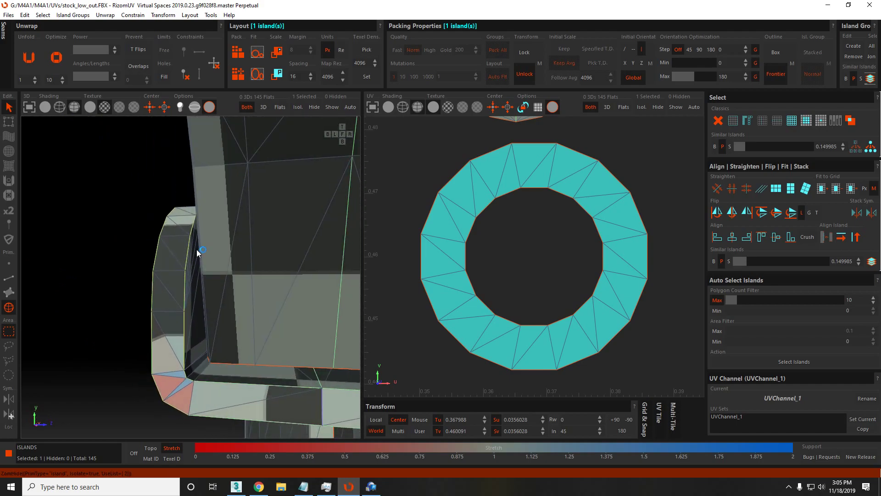
key(ctrl+z)
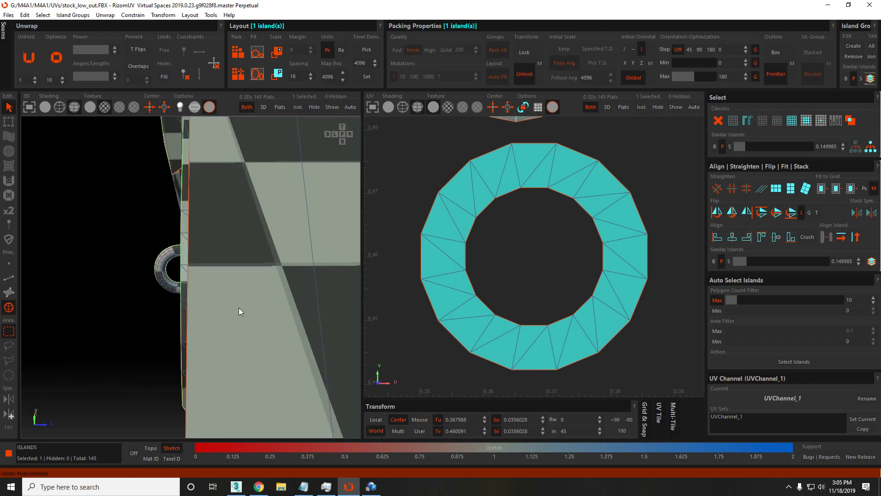
scroll(616, 275, down, 4)
scroll(599, 308, up, 2)
click(599, 316)
scroll(587, 314, down, 3)
scroll(153, 249, down, 5)
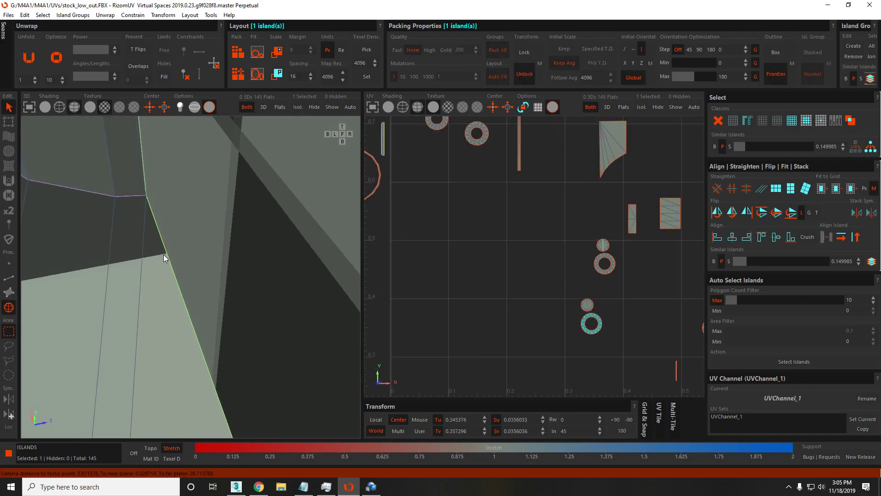
key(i)
key(ctrl+z)
Examine the ring islands near U 0.08, V 0.71 and U 0.15, V 0.68 on the model, isolating the second one.
scroll(544, 265, down, 3)
scroll(544, 265, up, 1)
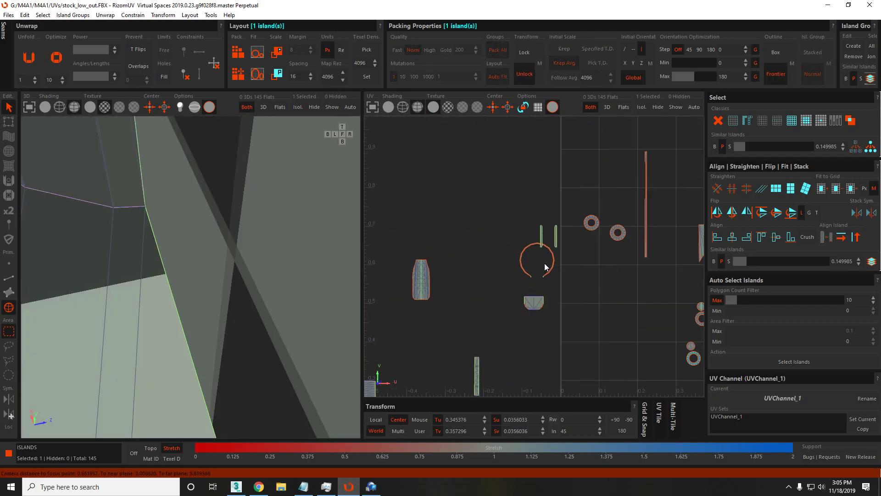
scroll(543, 265, up, 2)
click(604, 214)
key(f)
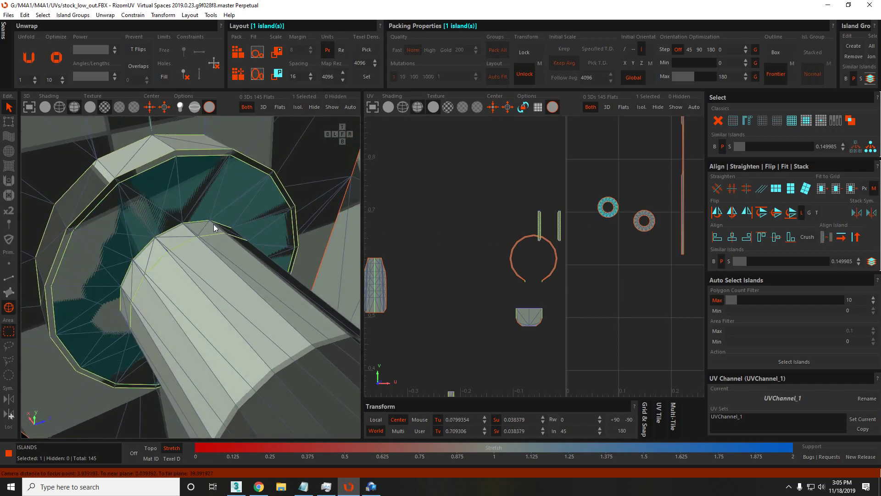
scroll(269, 173, up, 5)
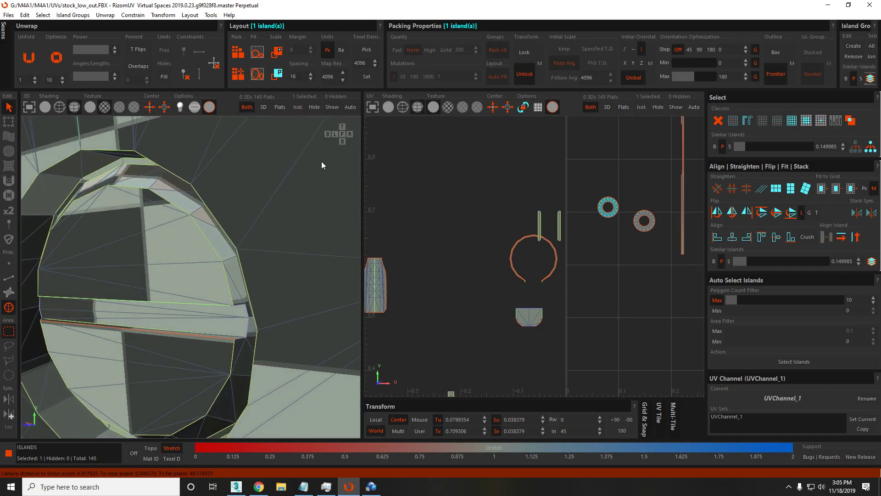
scroll(606, 213, up, 2)
middle_drag(606, 213, 514, 221)
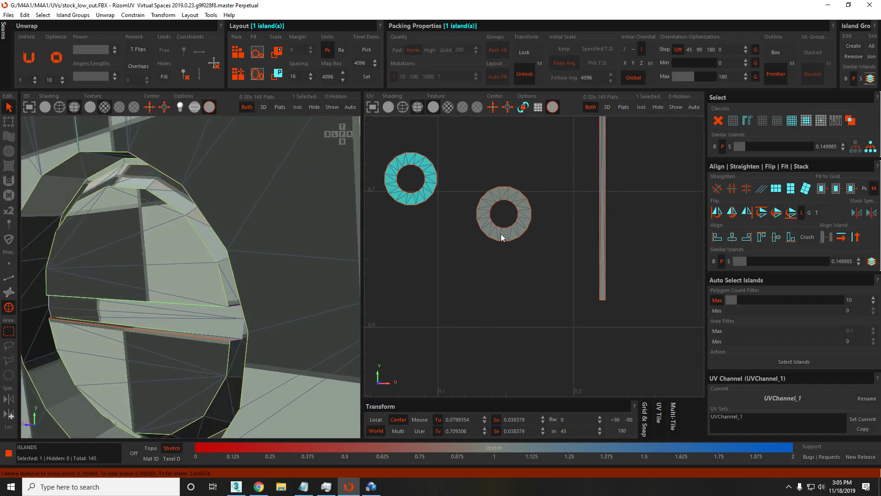
click(501, 235)
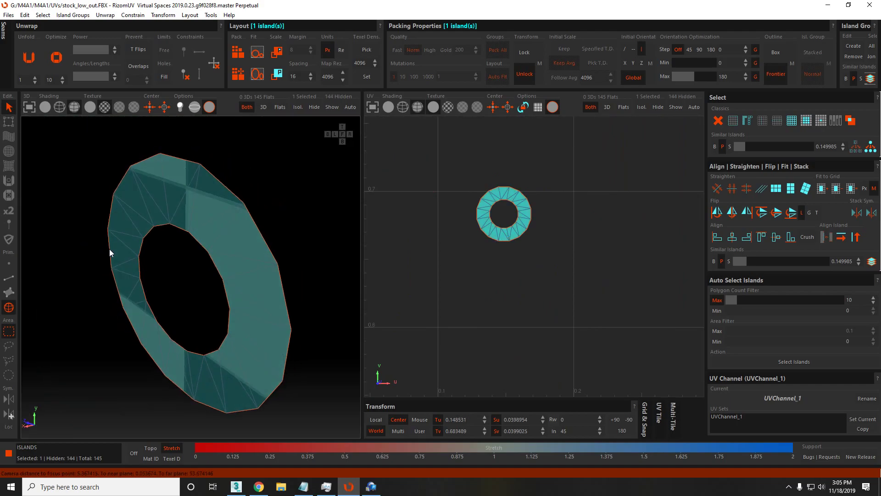
scroll(475, 205, down, 4)
Move the three capsule islands near U 0.92, V 0.76 out of the tile to about U 1.16, V 1.36.
scroll(475, 204, down, 5)
scroll(511, 222, up, 5)
scroll(516, 299, down, 3)
scroll(511, 199, up, 5)
scroll(505, 263, down, 5)
scroll(522, 348, up, 3)
scroll(521, 348, down, 2)
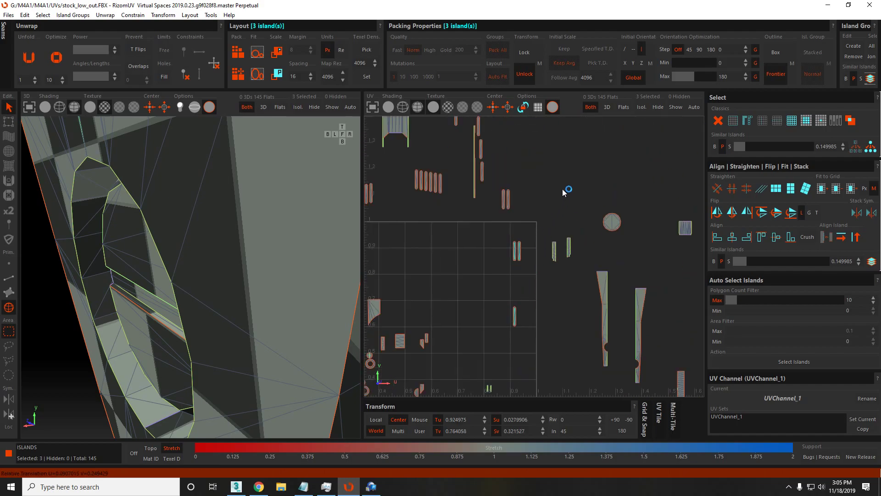
Constrain the straight edge of the half-disc island near U 0.54, V 0.35 to vertical and select the island.
scroll(525, 244, up, 2)
scroll(537, 263, down, 1)
scroll(545, 279, up, 4)
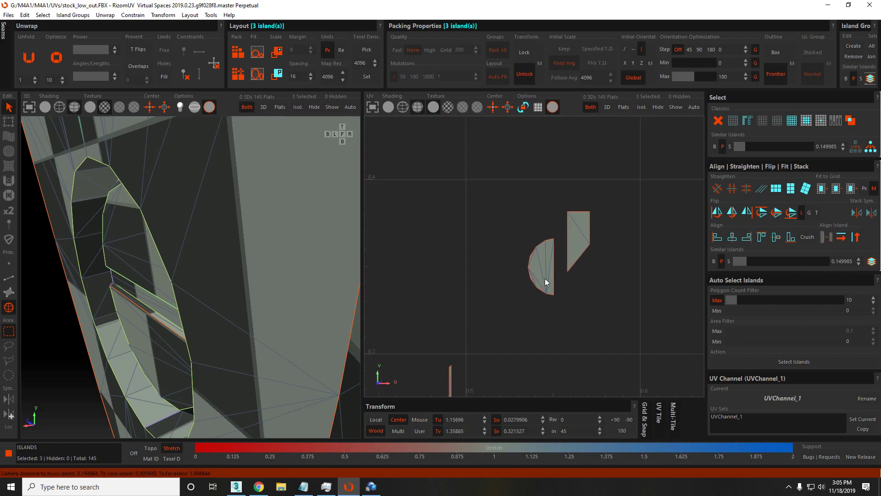
key(F2)
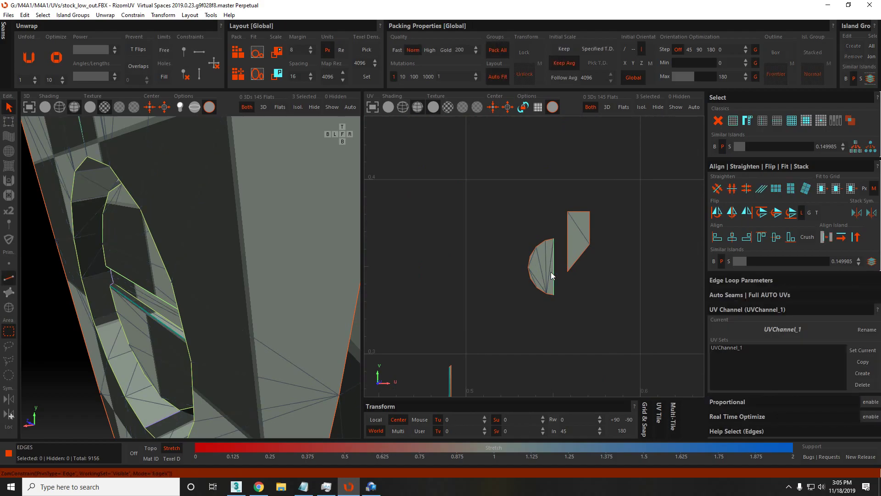
key(F4)
click(549, 276)
scroll(533, 294, down, 3)
scroll(518, 322, up, 1)
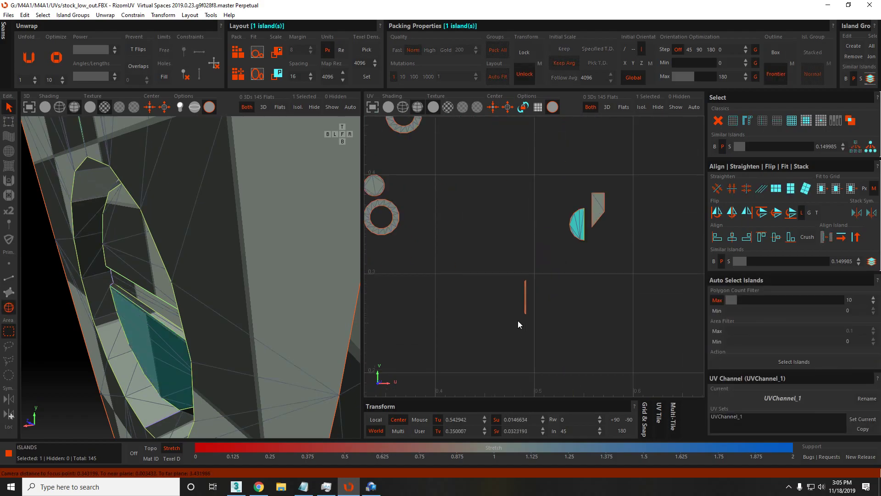
Pick the middle edge of the small disc near U 0.34, V 0.39 and review the remaining islands in the tile.
scroll(520, 318, down, 2)
scroll(435, 238, up, 5)
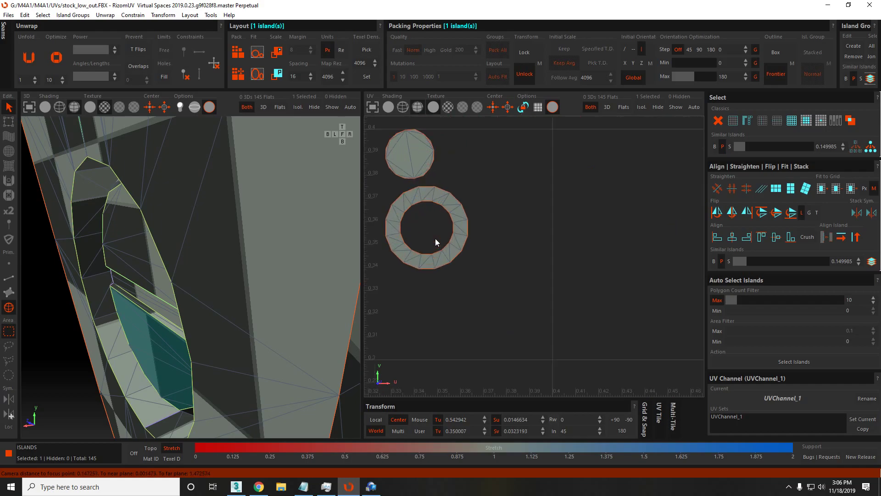
key(F2)
click(410, 148)
scroll(429, 231, down, 2)
scroll(428, 255, down, 3)
scroll(442, 299, up, 4)
middle_drag(495, 167, 551, 312)
scroll(428, 346, up, 3)
scroll(430, 330, up, 3)
scroll(631, 321, down, 3)
middle_drag(631, 321, 472, 299)
Select all islands, pack them into tile 1001 and clear the selection.
scroll(587, 268, down, 10)
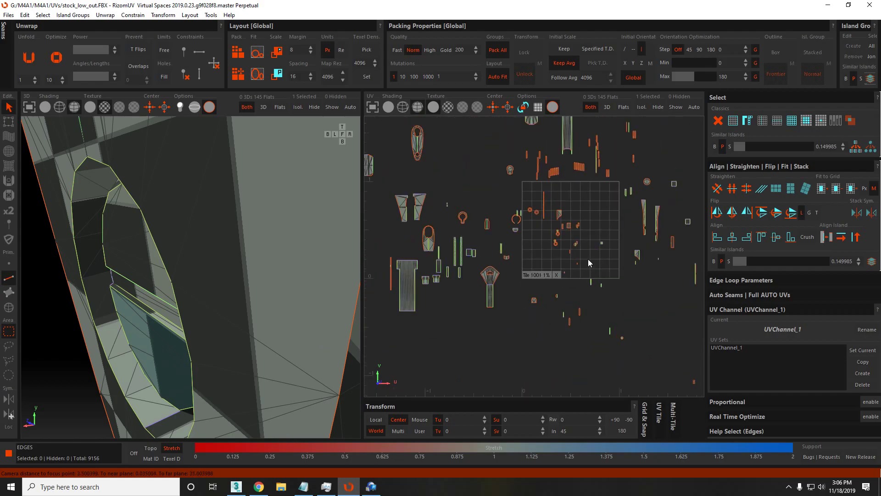
scroll(589, 260, down, 3)
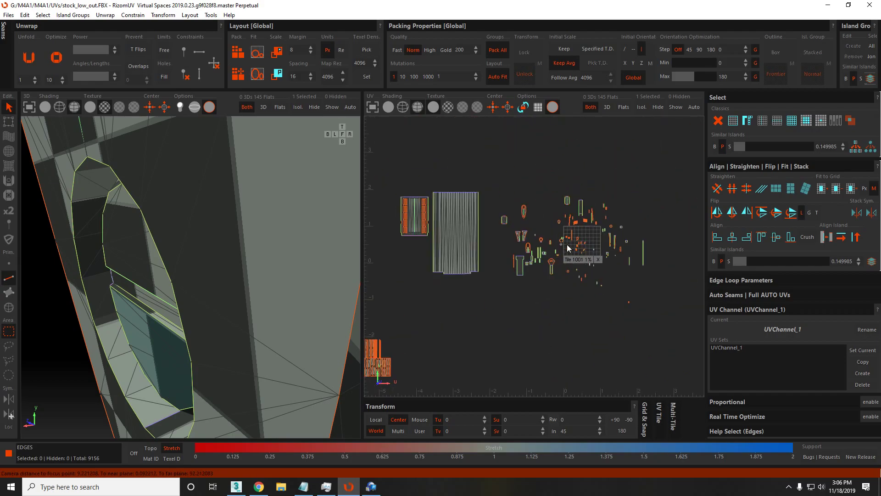
key(F4)
scroll(415, 199, up, 6)
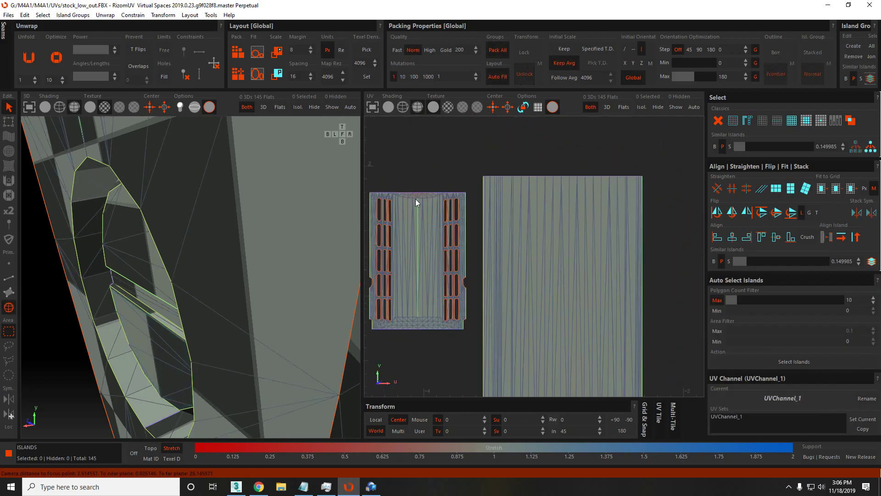
scroll(454, 221, down, 8)
key(ctrl+a)
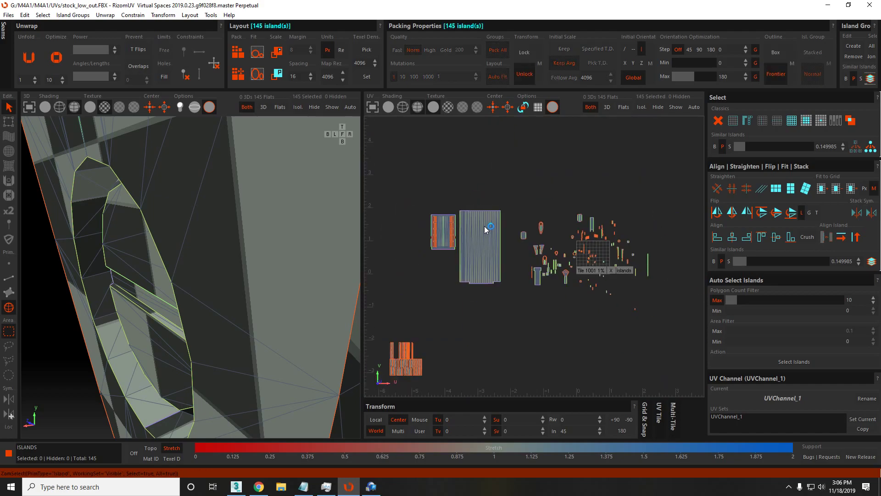
key(f)
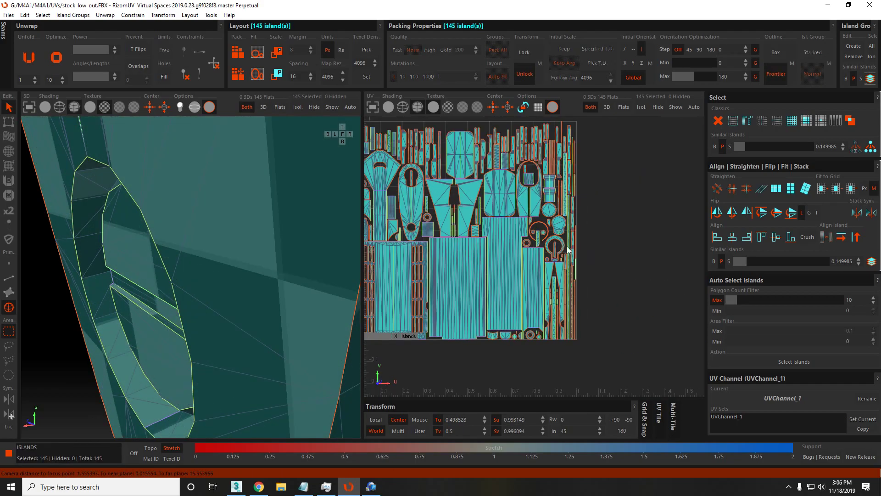
click(584, 268)
Inspect the checker pattern around the stock's cylindrical end, picking the body's lengthwise edge and deselecting it.
middle_drag(152, 229, 92, 237)
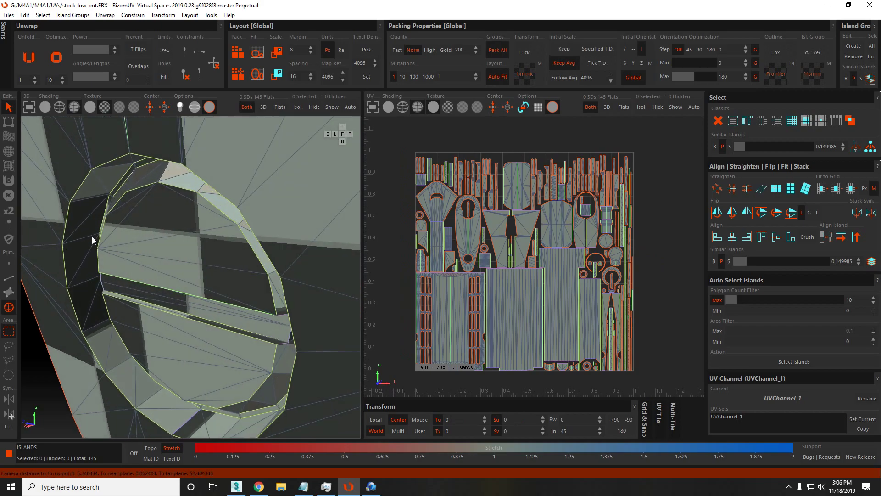
scroll(91, 237, down, 3)
middle_drag(162, 224, 233, 217)
key(F2)
click(230, 224)
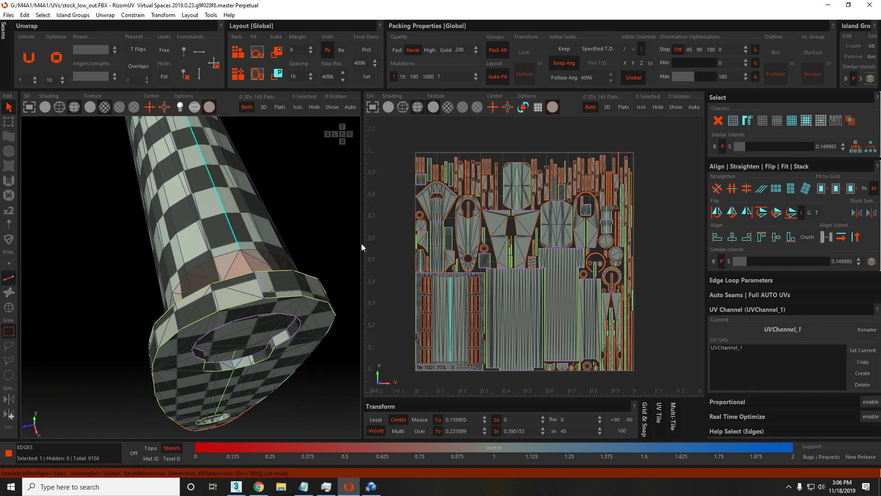
click(340, 254)
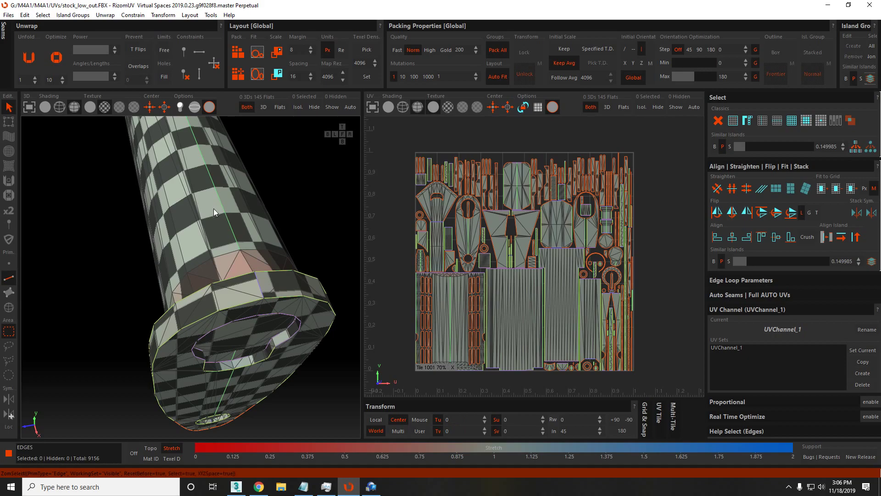
Try to move the vertex at the end of the body's lengthwise edge and undo the move.
key(F4)
click(228, 228)
key(f)
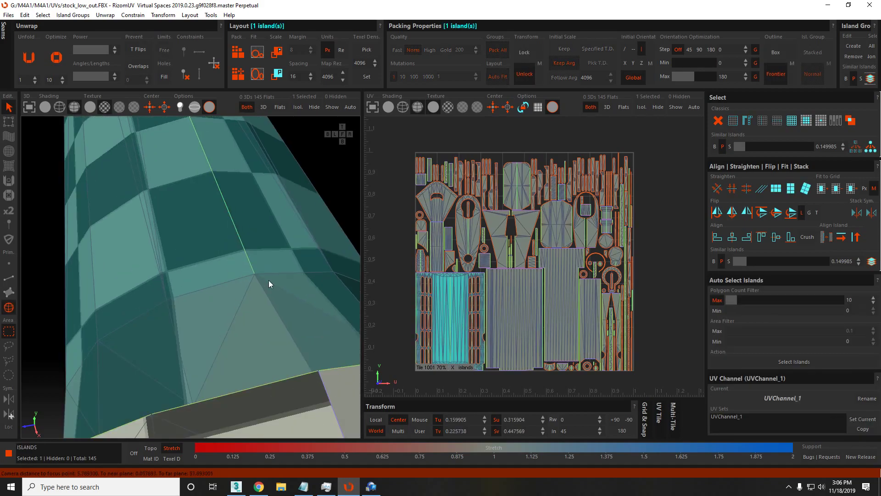
key(F1)
click(255, 275)
drag(257, 274, 245, 242)
key(ctrl+z)
Move the large slotted body island above the tile to about U 0.67, V 2.0 and switch to edge editing.
scroll(444, 323, down, 3)
key(F4)
drag(448, 318, 505, 133)
alt+drag(191, 209, 263, 218)
scroll(236, 257, up, 5)
scroll(249, 283, up, 5)
key(F2)
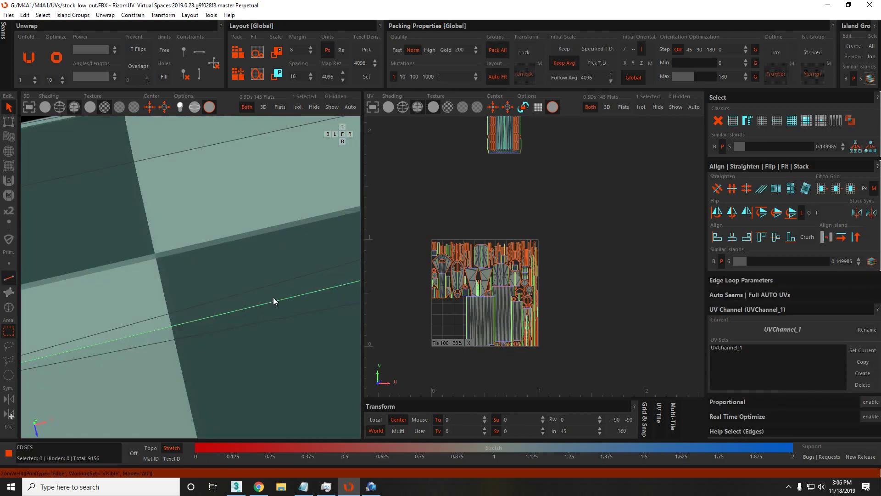
scroll(496, 155, up, 3)
middle_drag(496, 155, 478, 233)
scroll(478, 232, up, 2)
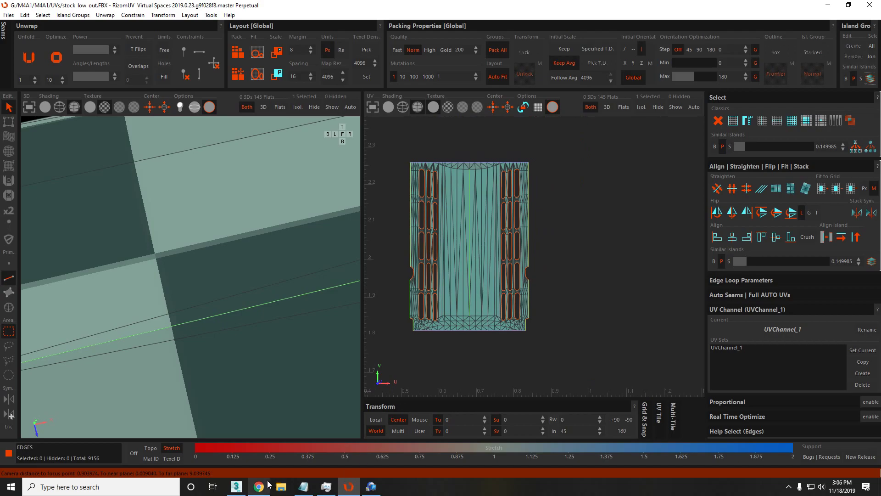
Switch to 3ds Max and isolate the stock_main object, showing the upper side of its butt end.
click(236, 487)
click(435, 155)
key(alt+q)
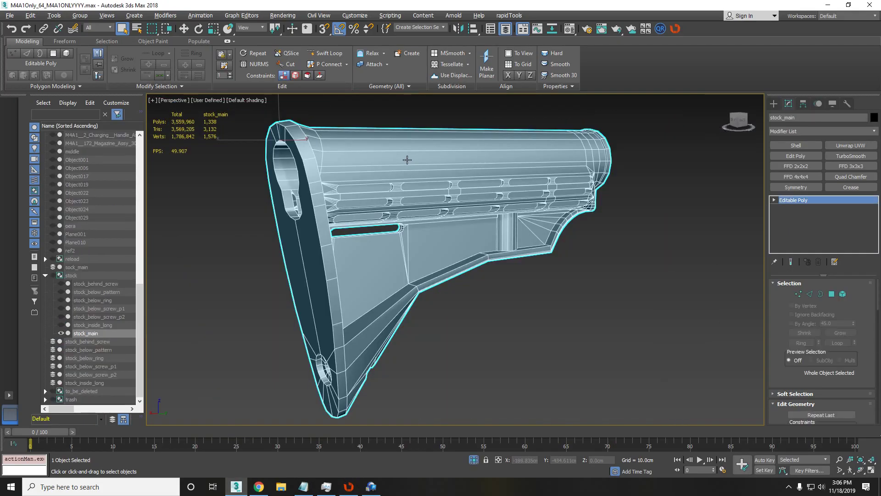
alt+middle_drag(434, 155, 489, 200)
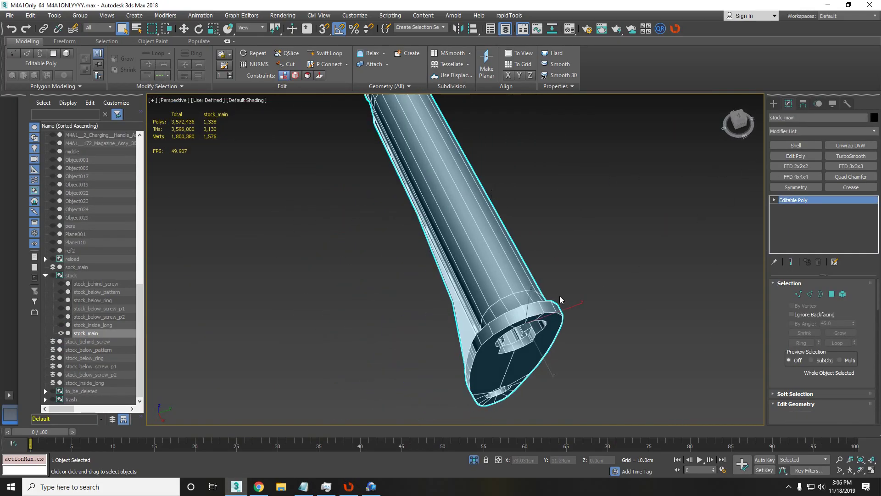
Try to weld all vertices of stock_main with a threshold of 0.01 cm and cancel the weld.
key(1)
key(ctrl+a)
key(ctrl+w)
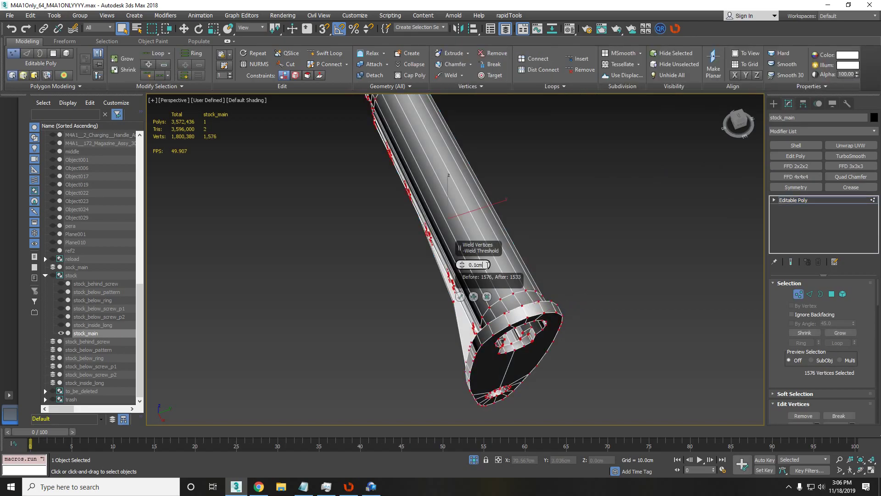
text(0.01)
key(Return)
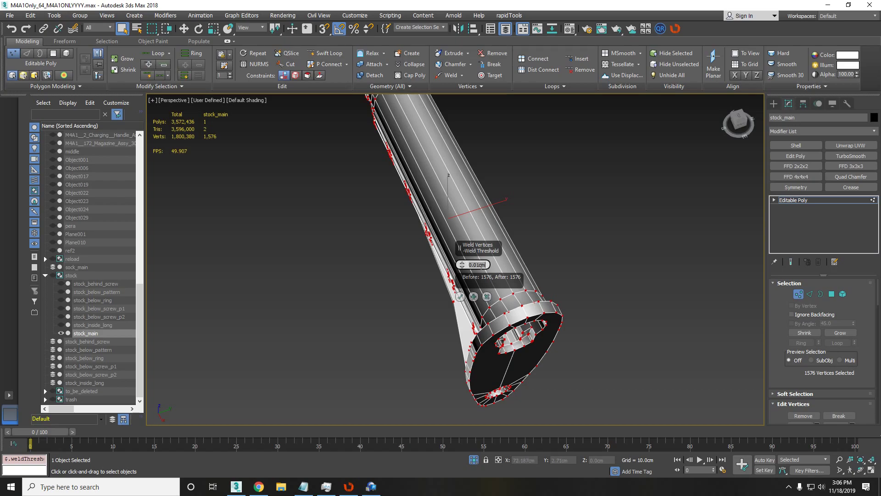
click(488, 297)
Check the vertex positions at both ends of the cylindrical body's lengthwise top edge and leave vertex editing.
scroll(500, 288, up, 3)
key(1)
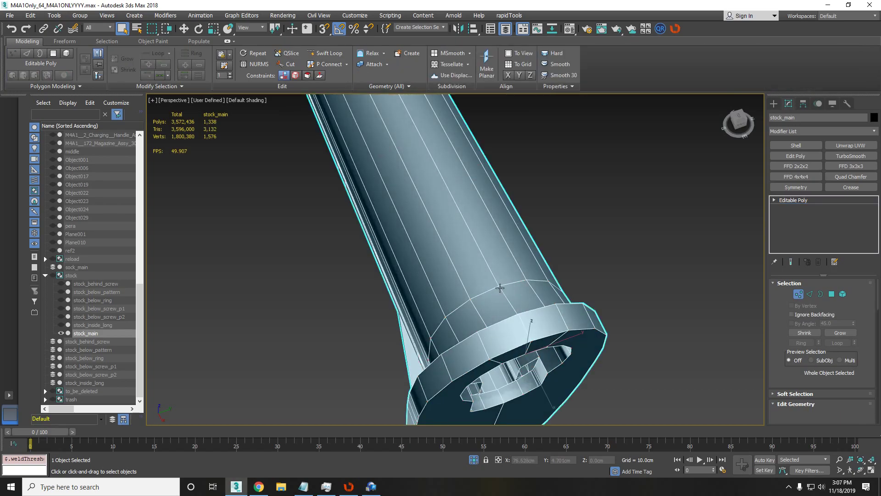
key(1)
click(500, 287)
key(w)
key(s)
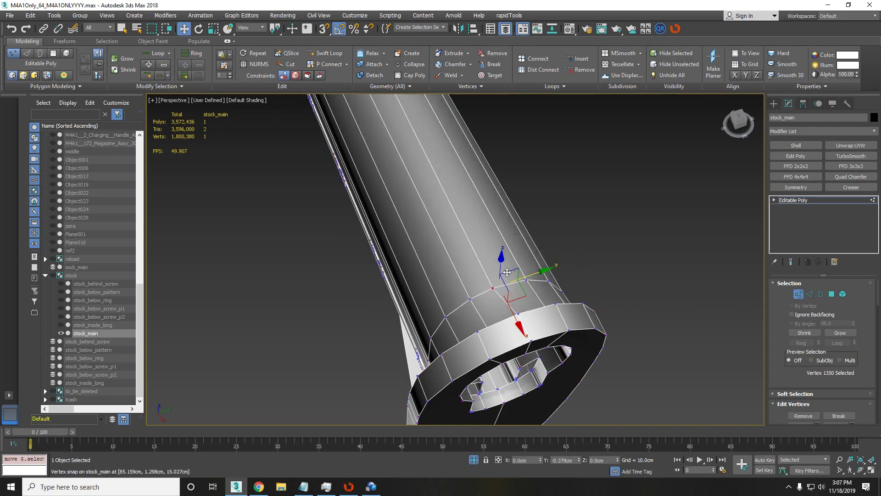
scroll(467, 224, up, 5)
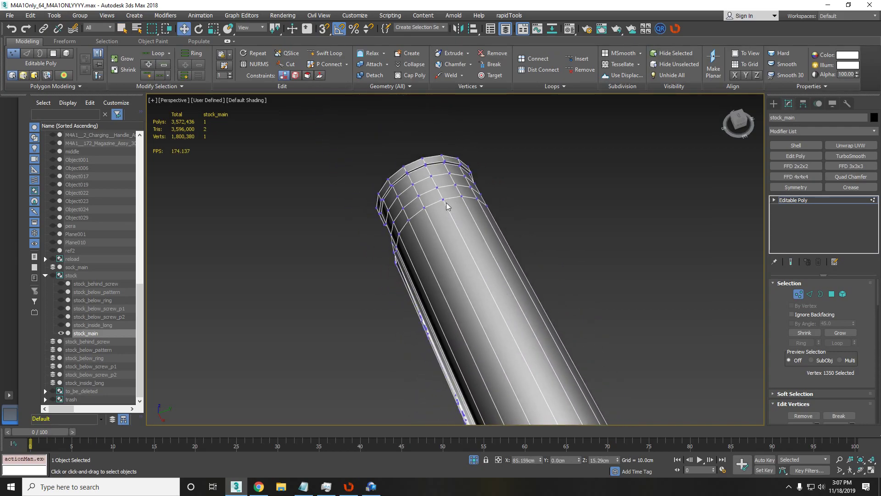
mouse_move(469, 200)
mouse_down()
mouse_move(500, 197)
mouse_move(482, 228)
mouse_up()
alt+middle_drag(482, 228, 462, 235)
scroll(462, 236, up, 4)
scroll(462, 235, down, 4)
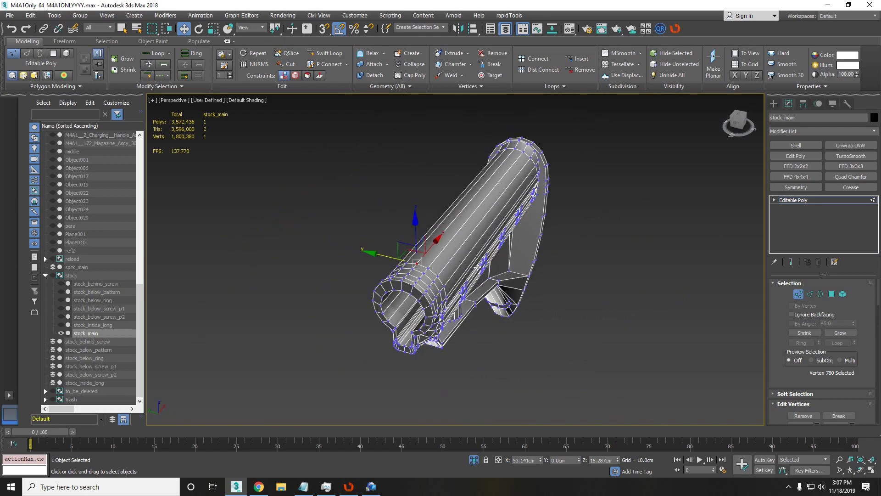
scroll(462, 235, up, 2)
key(ctrl+shift+r)
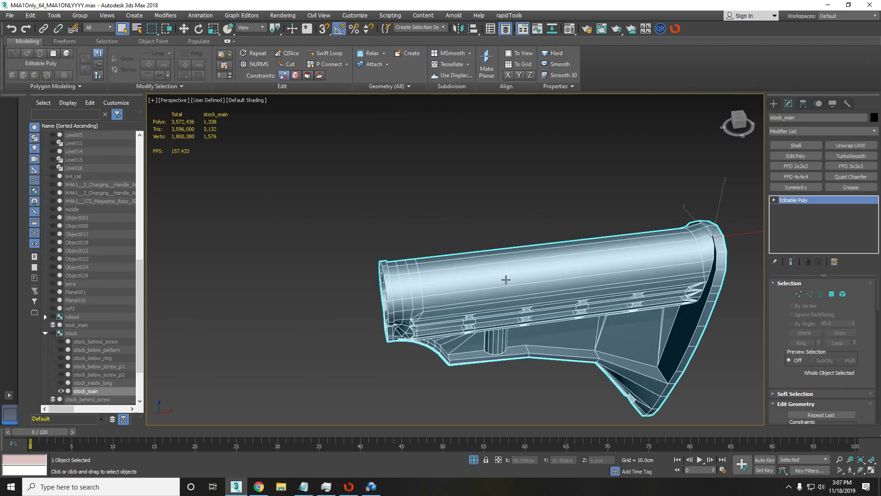
Switch back to RizomUV and try to cut the slotted body island's central lengthwise edge, undoing the cut.
scroll(488, 222, up, 2)
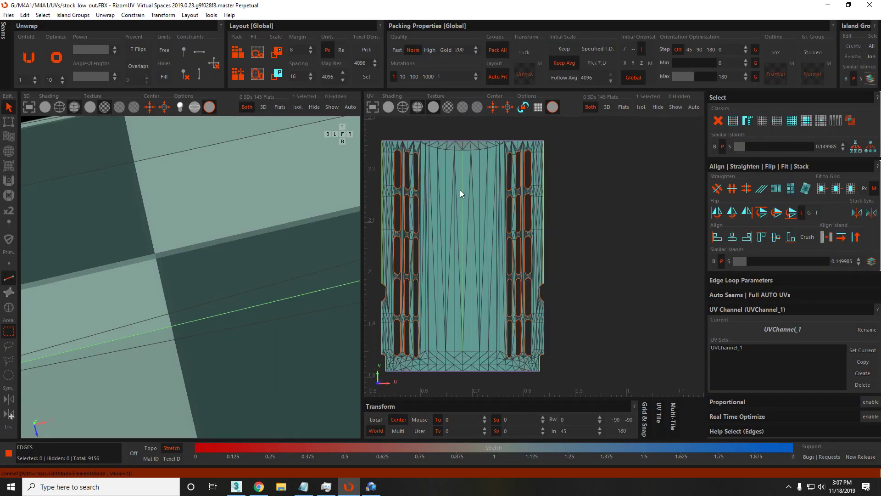
key(w)
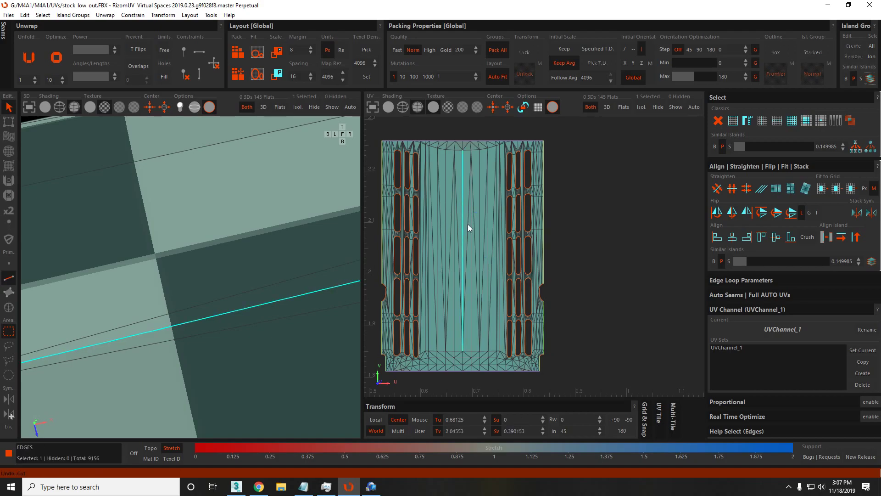
key(F2)
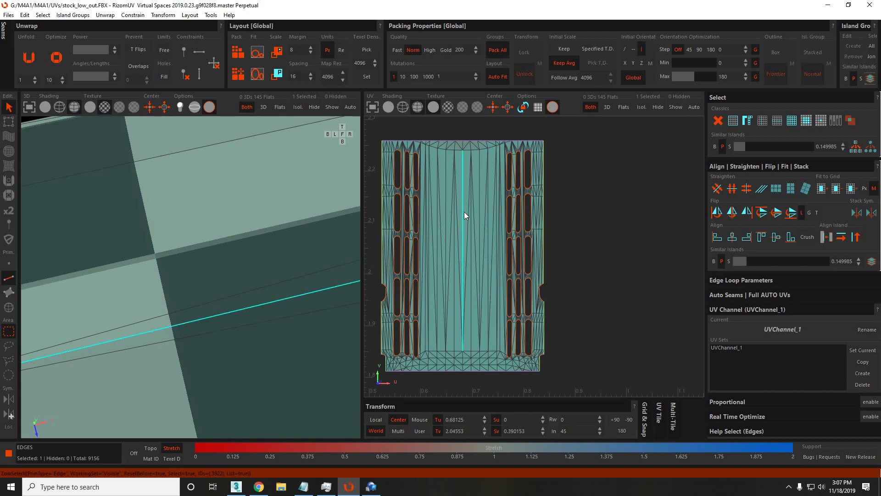
Return to island selection, select all islands and pack them into tile 1001.
key(F4)
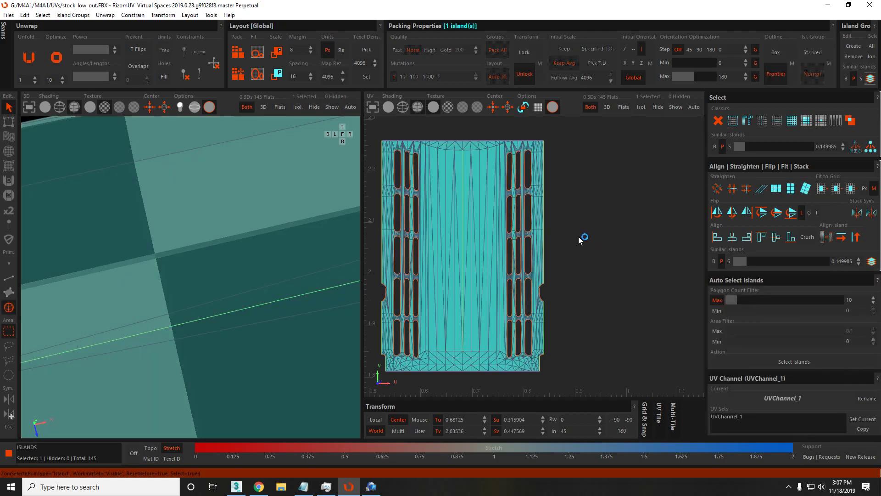
key(ctrl+a)
key(ctrl+p)
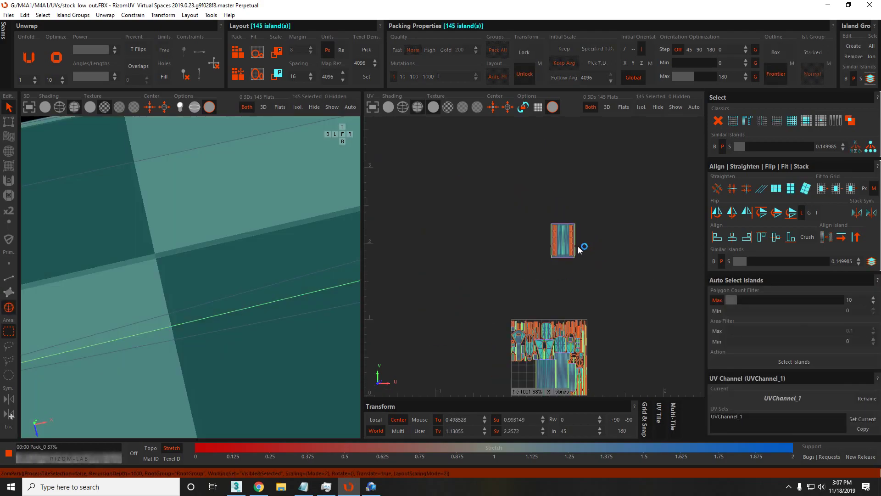
Examine the checker pattern on the butt pad, body and front tube, selecting islands to locate them in the packed layout.
scroll(254, 244, down, 5)
alt+drag(225, 239, 133, 217)
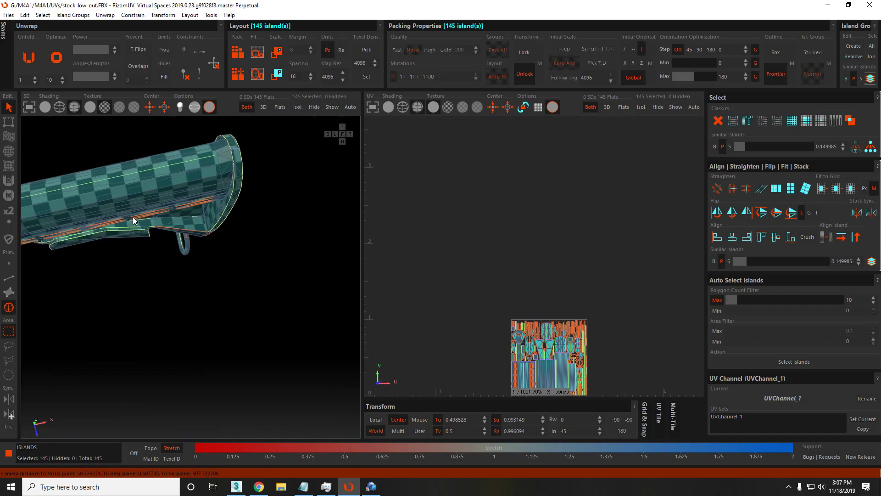
scroll(194, 174, up, 5)
alt+drag(195, 174, 257, 206)
click(257, 206)
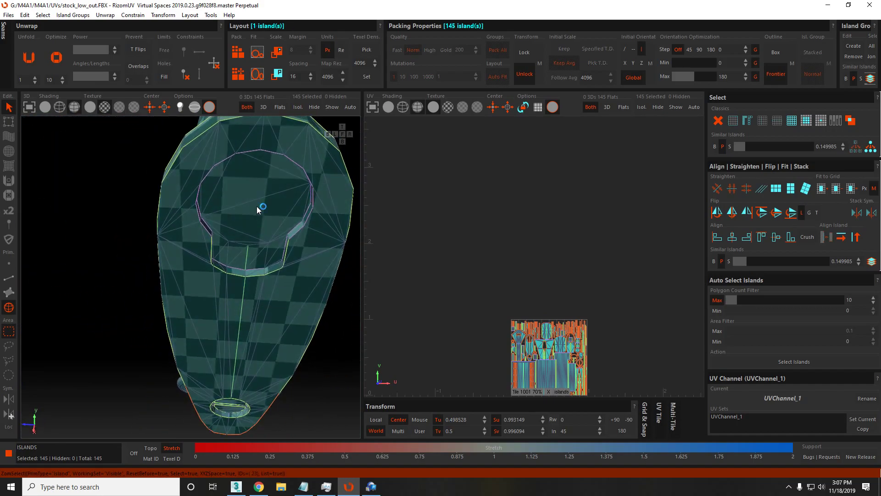
alt+drag(194, 216, 156, 202)
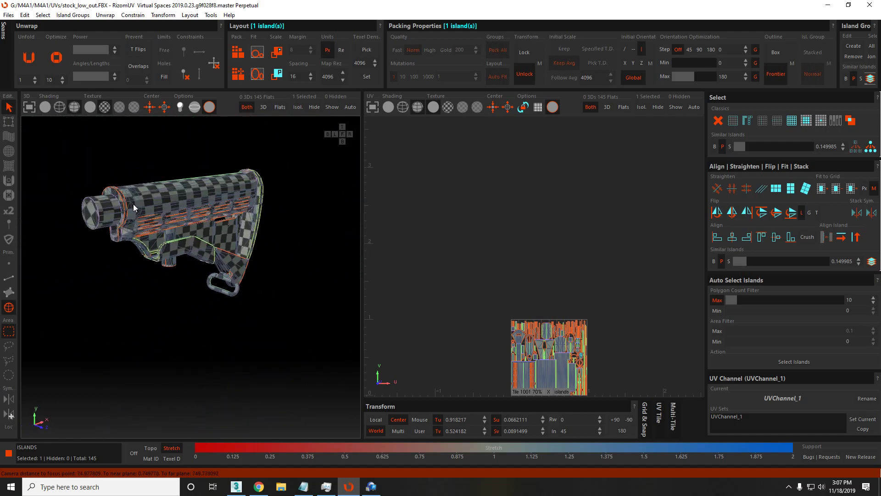
scroll(177, 199, up, 5)
alt+drag(97, 234, 144, 230)
scroll(220, 236, up, 2)
scroll(278, 247, up, 1)
scroll(175, 244, down, 6)
scroll(221, 216, up, 2)
scroll(213, 227, down, 1)
scroll(579, 352, up, 4)
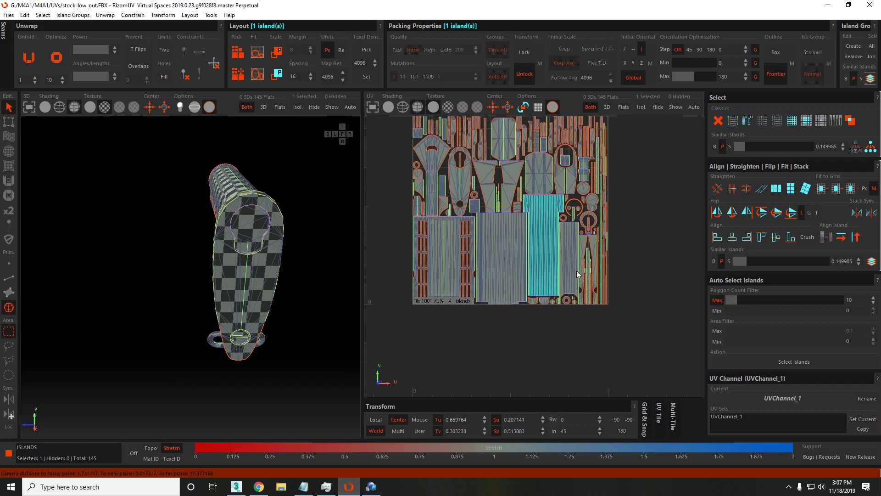
Examine the checker density on the stock's lower rear web, locate its island in the layout and clear the selection.
middle_drag(549, 257, 544, 285)
alt+drag(140, 208, 190, 212)
scroll(190, 212, up, 3)
scroll(217, 224, up, 3)
middle_drag(242, 231, 263, 212)
scroll(211, 250, up, 5)
middle_drag(210, 250, 186, 286)
click(186, 285)
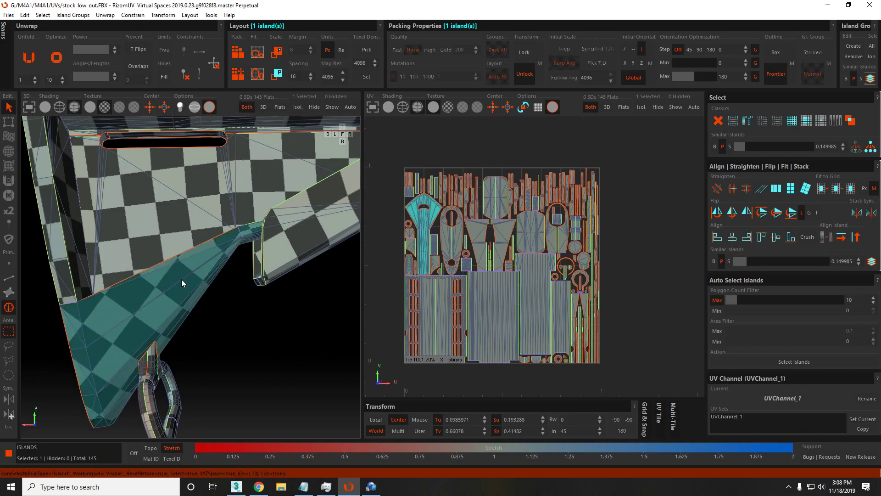
key(f)
key(f)
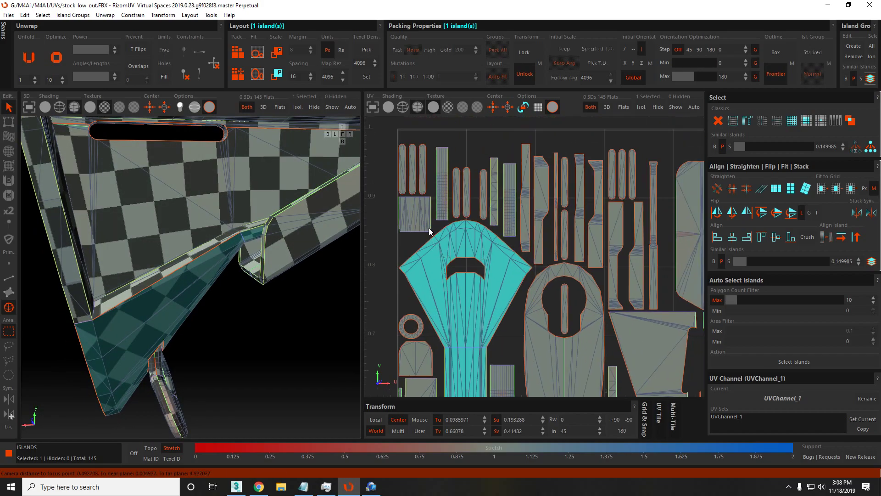
click(508, 125)
key(f)
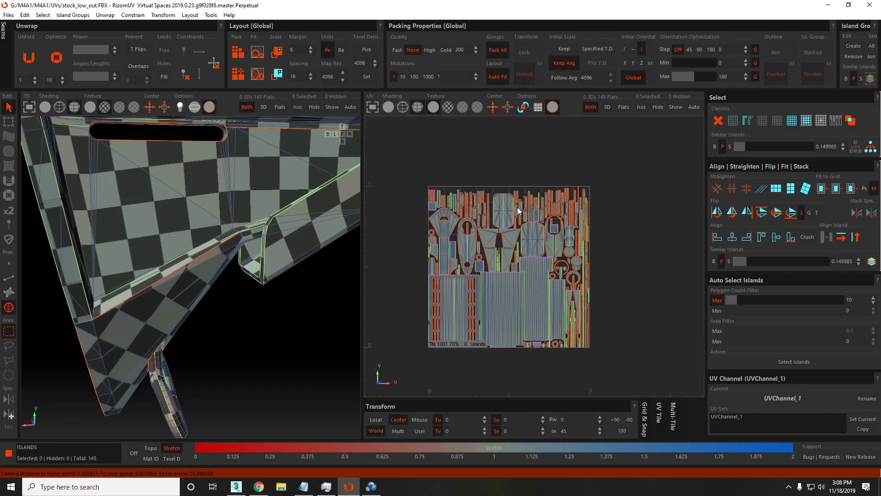
Examine the inner tube island visible through the butt pad opening and the spacing between the packed islands.
click(592, 233)
middle_drag(167, 203, 258, 241)
click(256, 277)
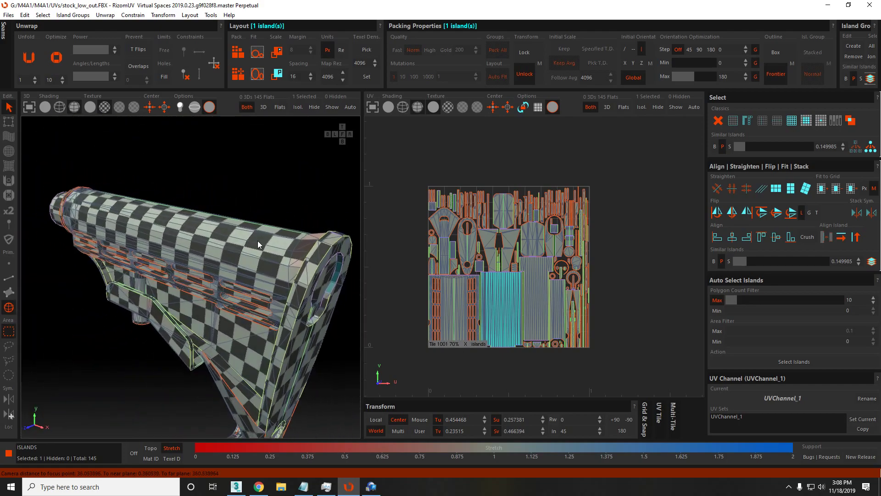
scroll(486, 301, up, 2)
scroll(572, 288, down, 1)
scroll(571, 287, up, 2)
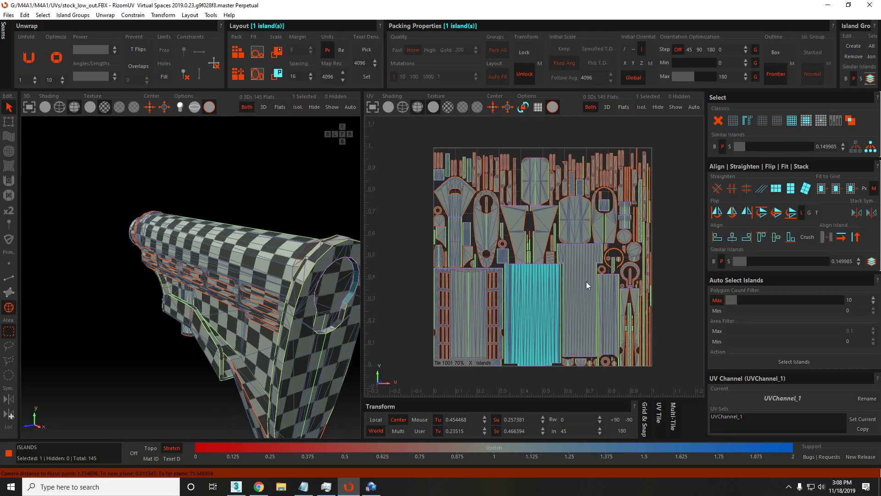
scroll(566, 281, up, 4)
scroll(539, 244, up, 4)
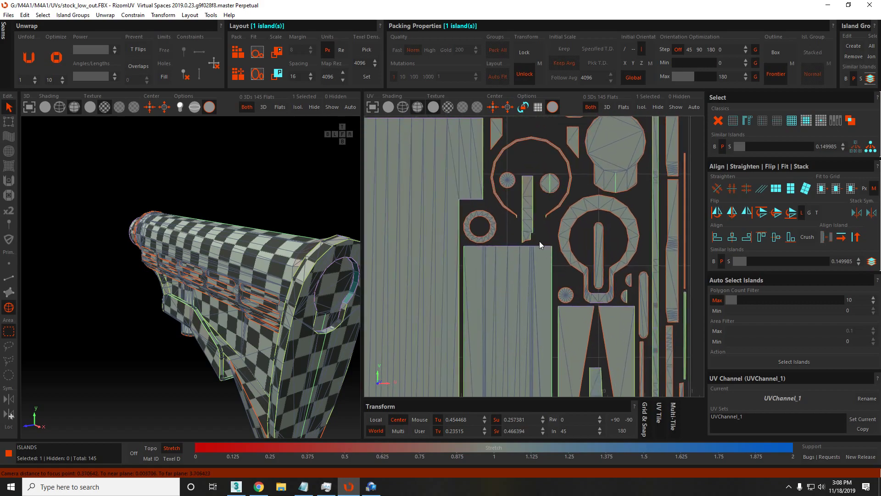
scroll(548, 263, down, 5)
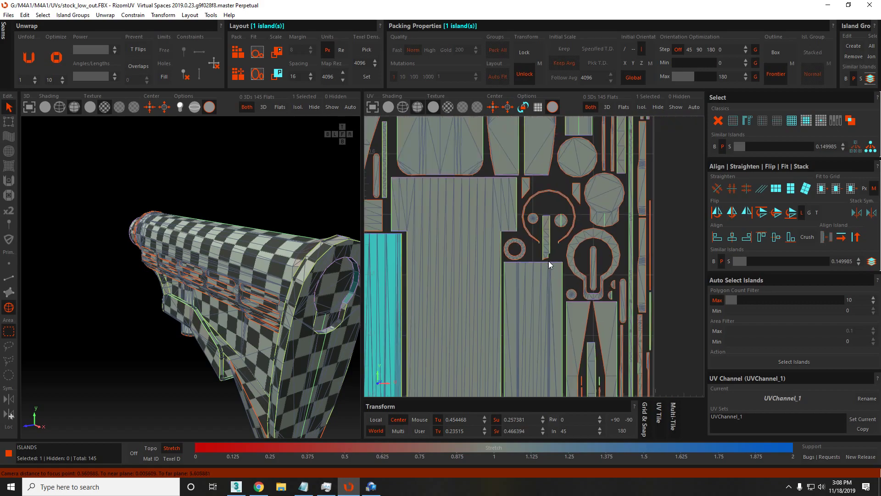
scroll(560, 270, down, 2)
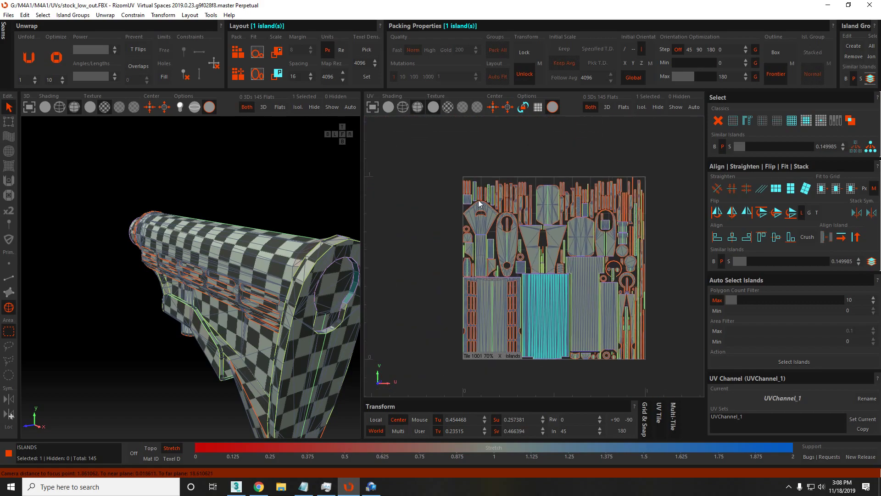
Clear the island selection and set the packing quality to Gold.
click(445, 161)
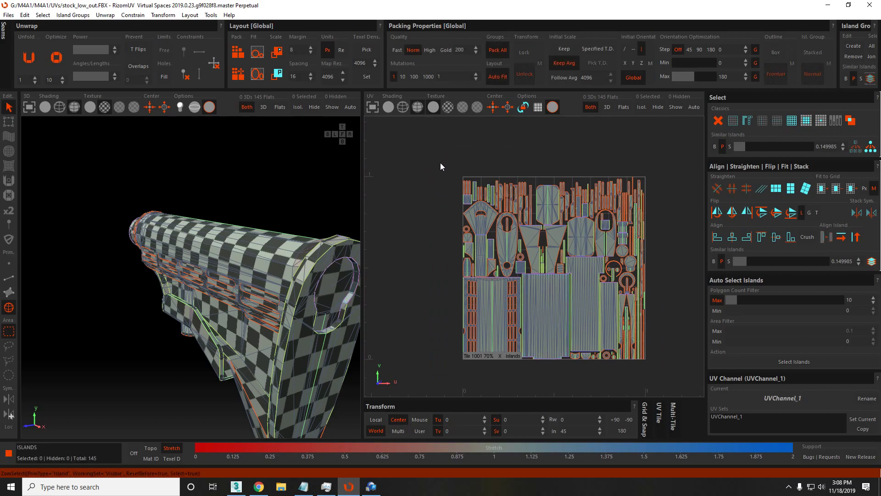
middle_drag(232, 205, 294, 207)
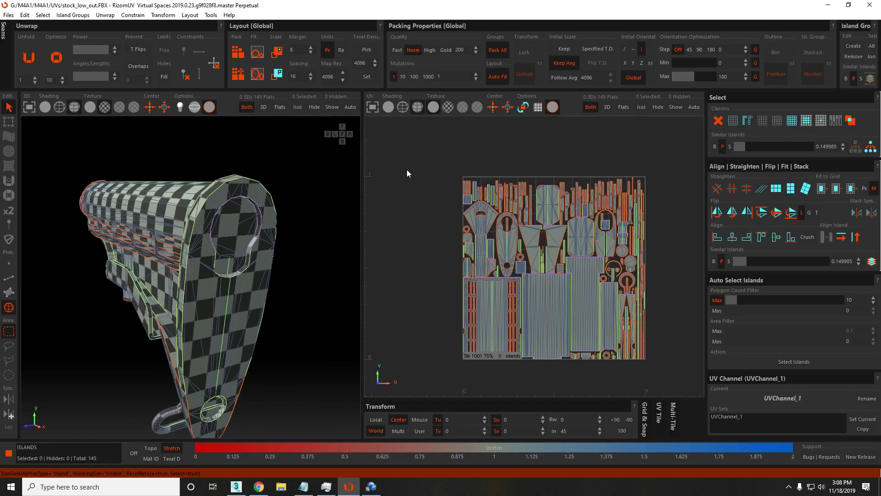
click(446, 50)
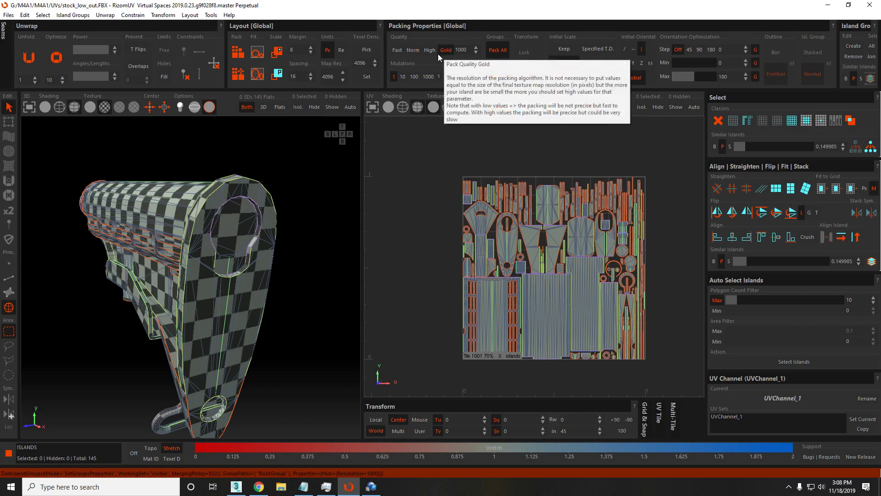
Scale the island of the cylindrical tube protruding from the stock's front down to about 74% of its size.
middle_drag(248, 197, 398, 191)
scroll(257, 200, up, 5)
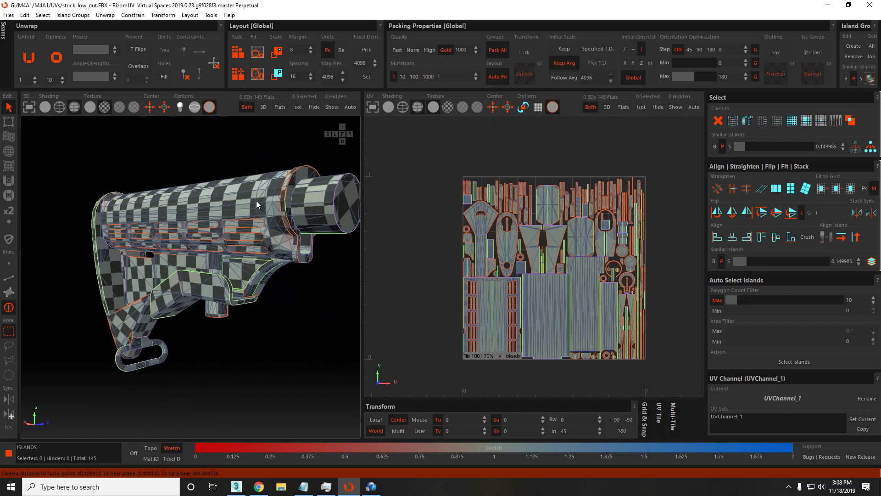
middle_drag(232, 197, 138, 212)
click(577, 293)
mouse_move(588, 301)
right_down()
mouse_move(586, 313)
mouse_move(588, 306)
right_up()
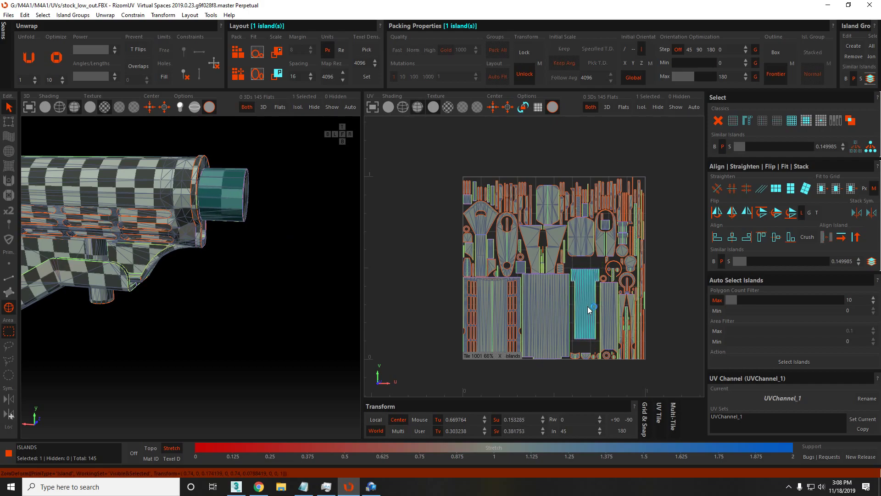
Select all islands, repack them into tile 1001 at Gold quality and clear the selection.
scroll(588, 307, down, 4)
click(623, 281)
key(ctrl+a)
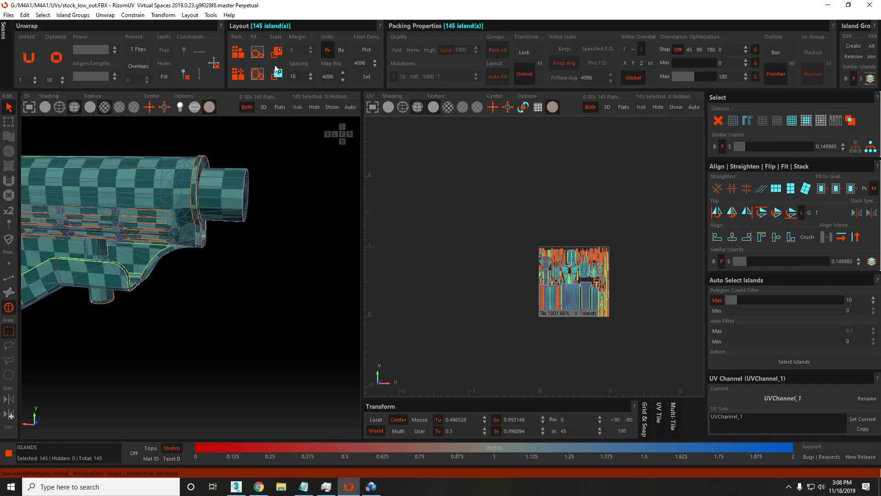
click(260, 61)
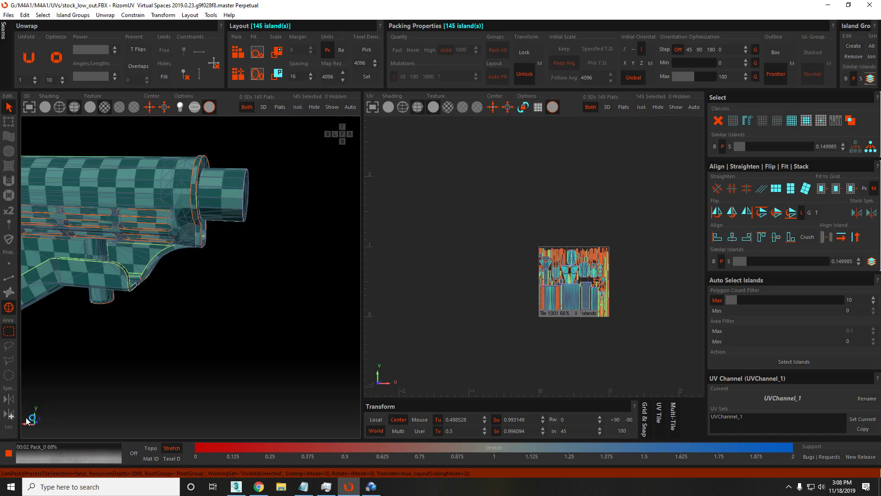
click(522, 256)
scroll(583, 276, up, 5)
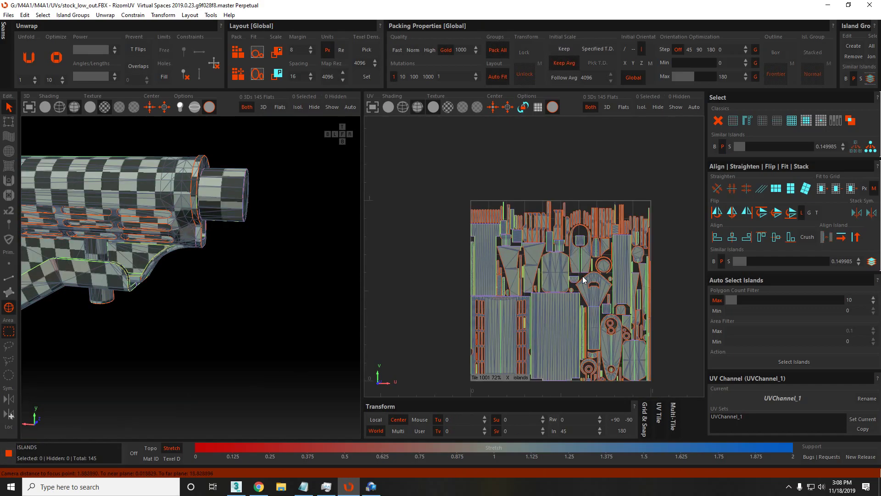
Set the number of packing mutations to 1000.
click(539, 179)
click(428, 77)
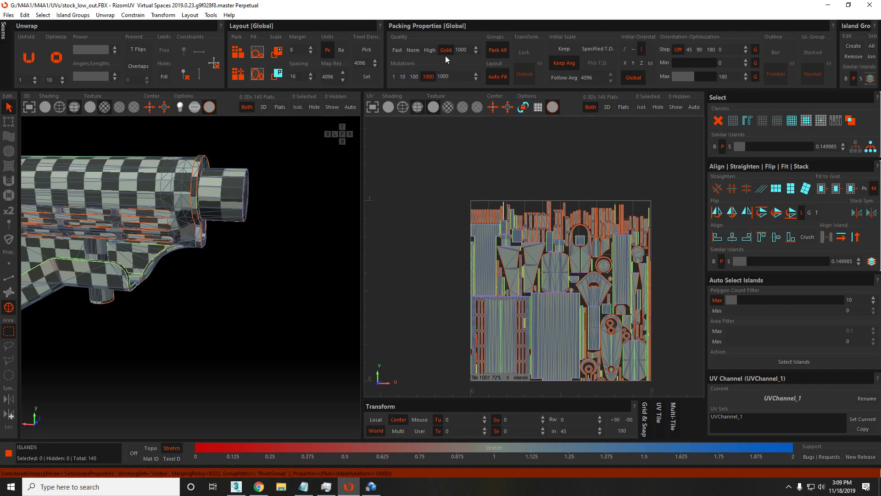
Set the packing quality to High and the orientation step to 180, and repack the islands into tile 1001.
click(430, 50)
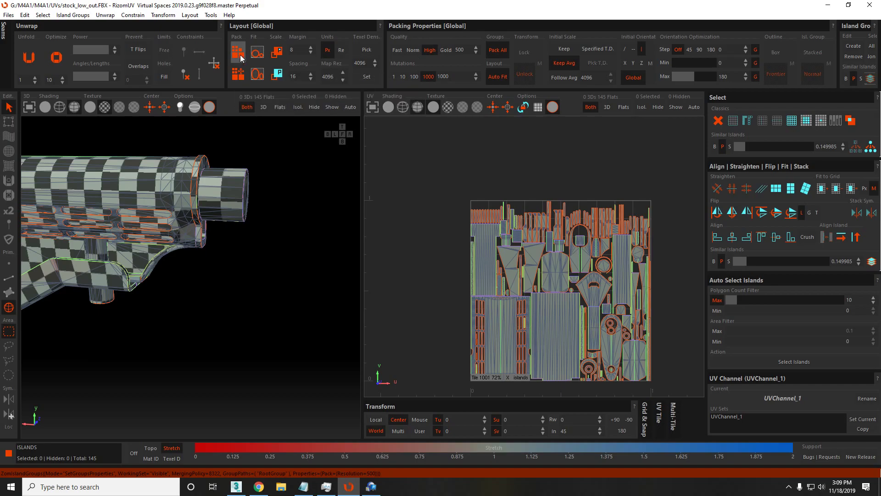
click(710, 50)
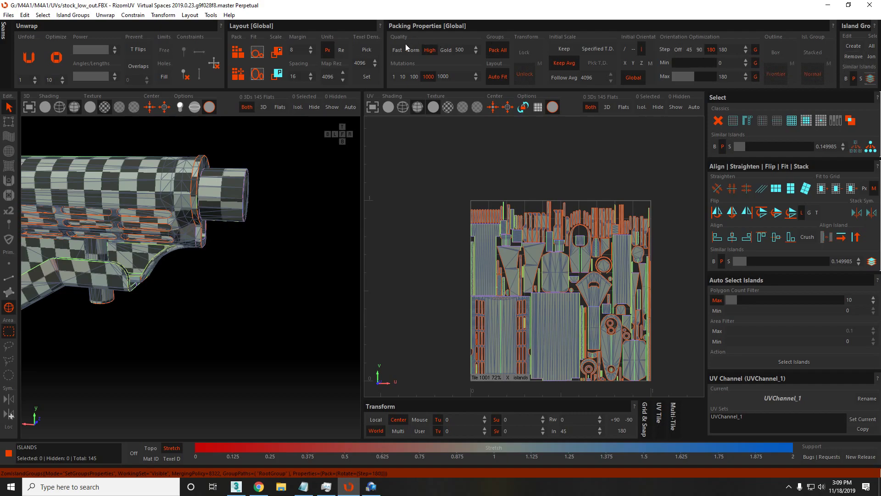
click(238, 75)
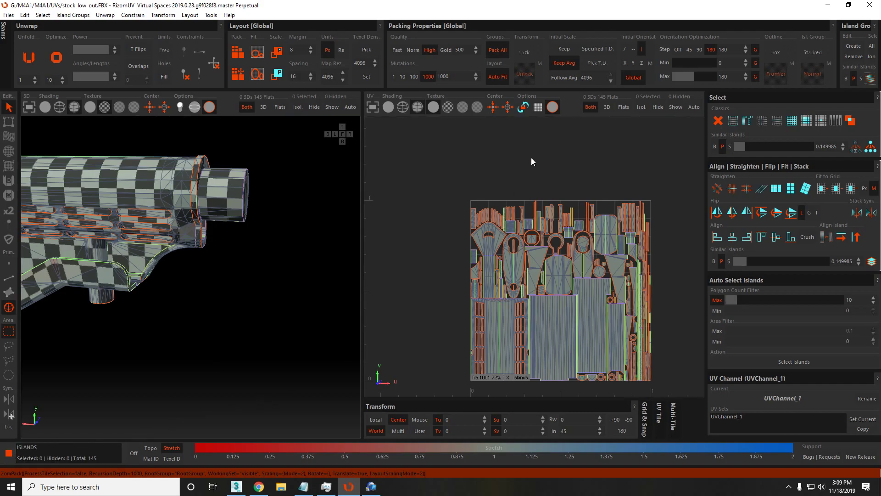
Set the orientation step to 90 and repack all islands into tile 1001.
click(699, 49)
key(p)
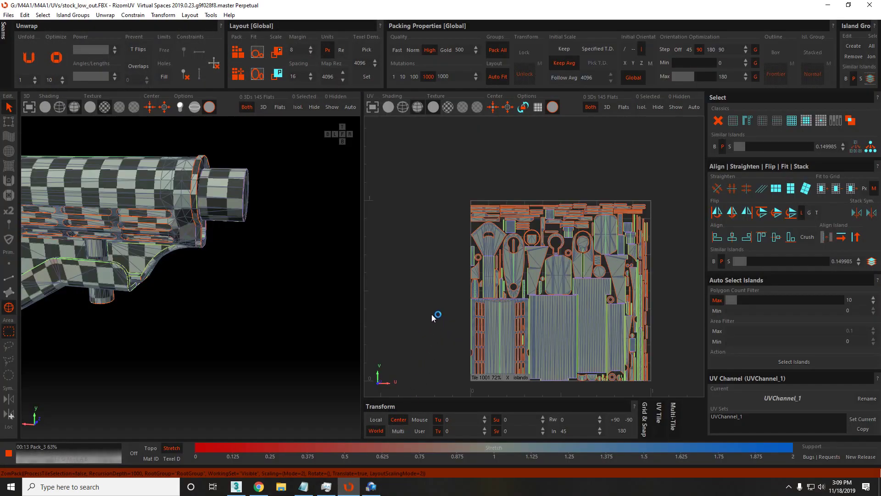
key(alt+z)
click(427, 149)
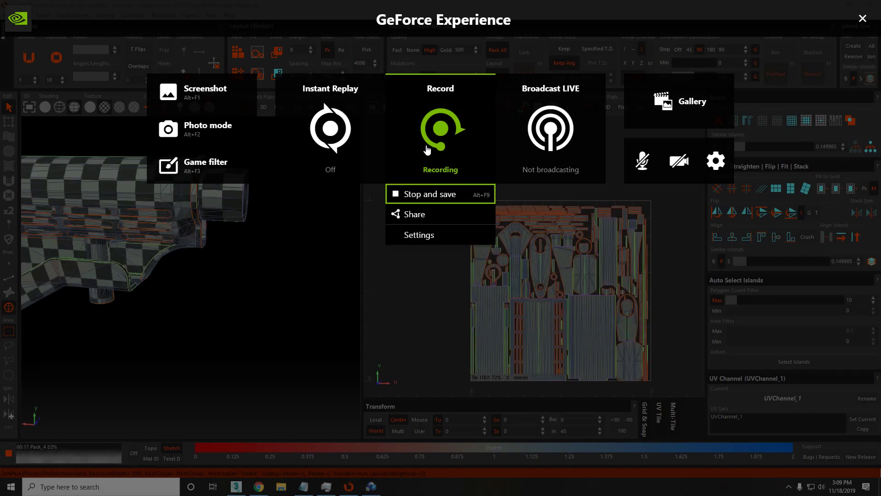
click(427, 150)
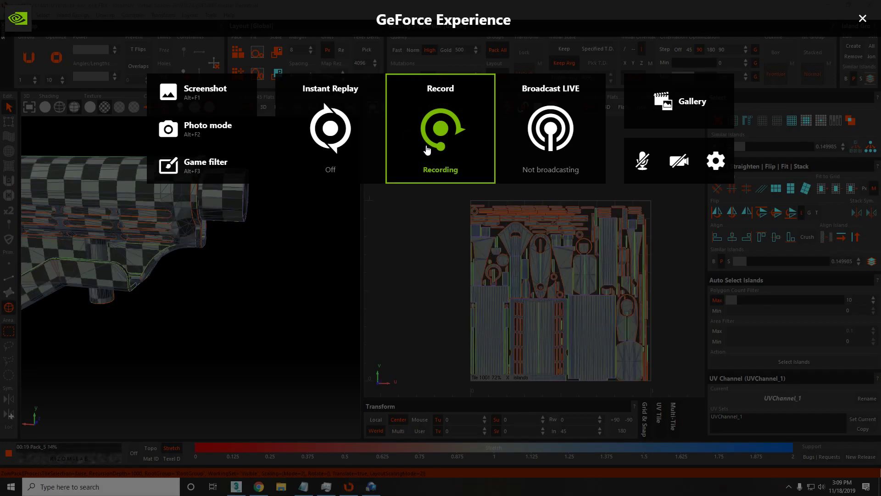
key(alt+z)
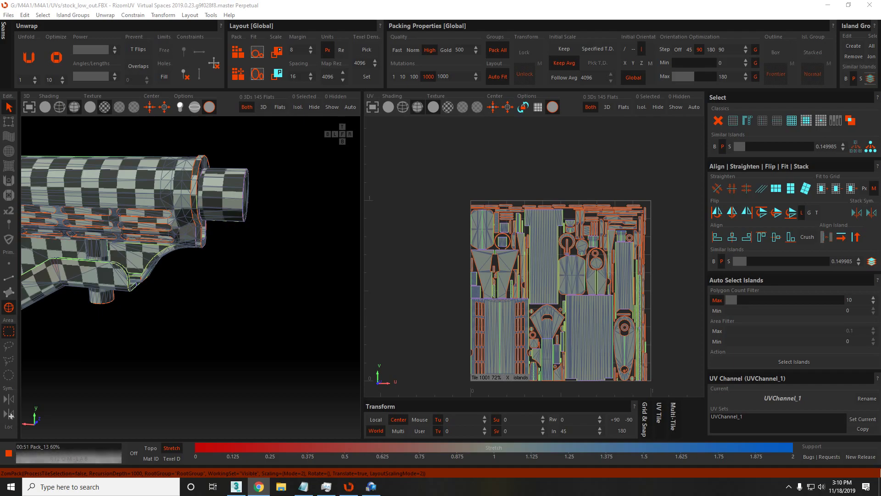
click(583, 11)
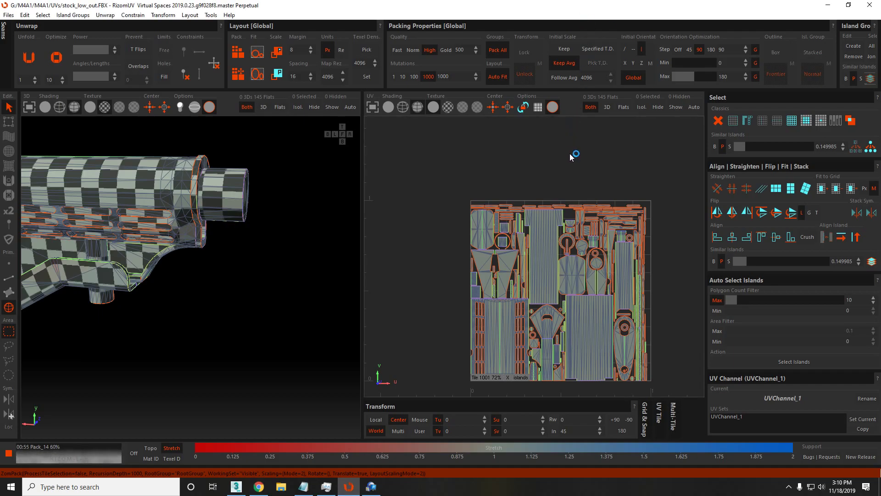